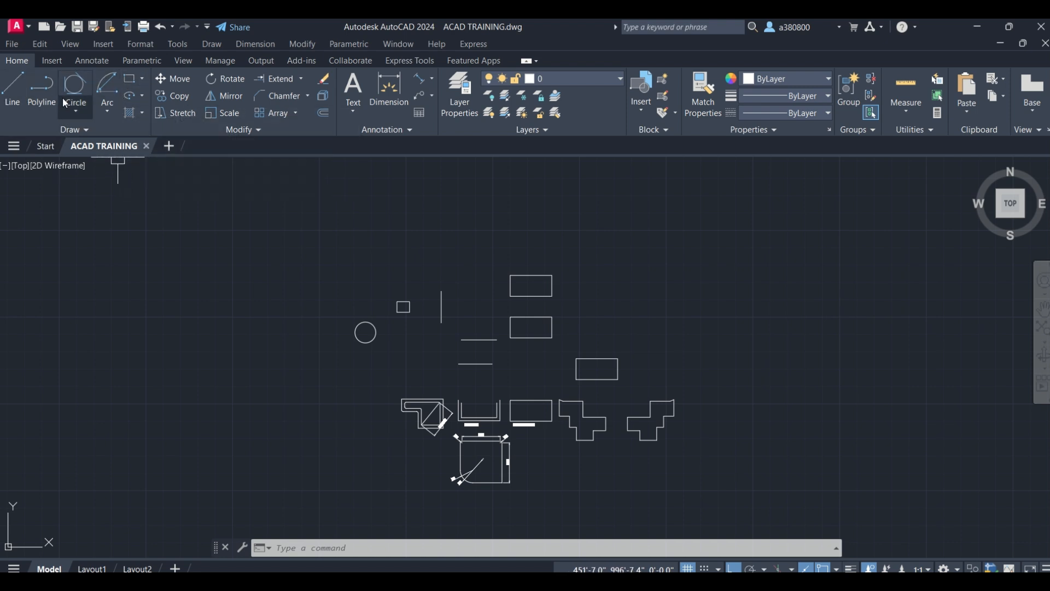
Examine the ISO-25 style in the Dimension Style Manager and close it.
click(255, 45)
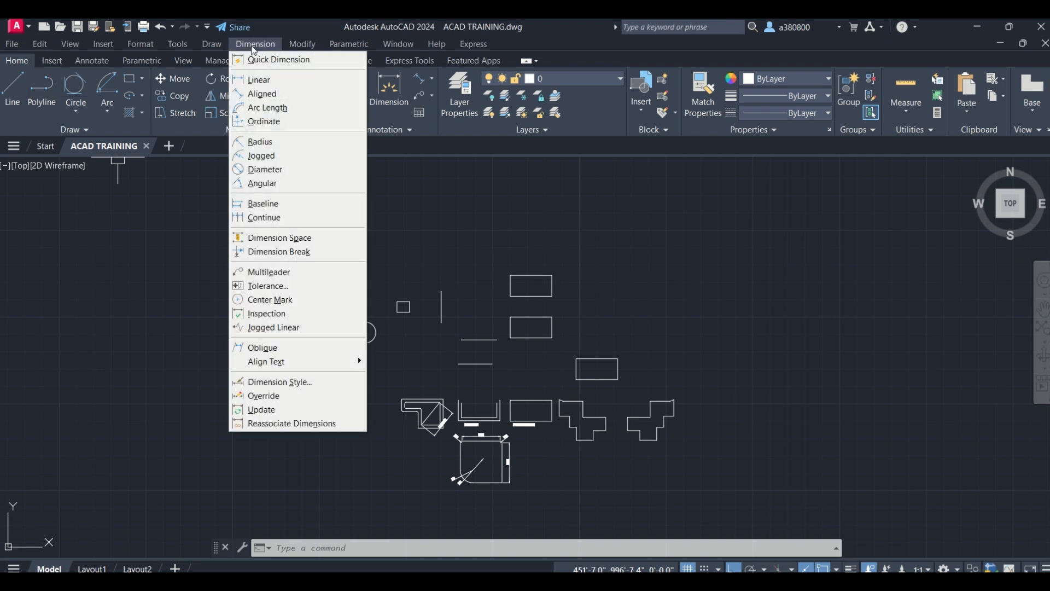
click(251, 47)
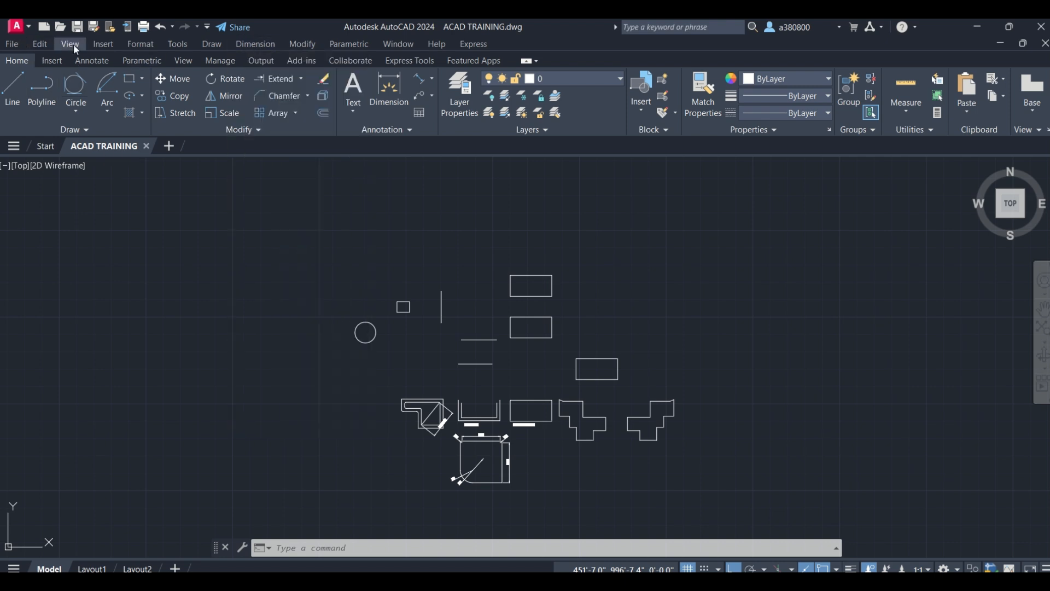
click(141, 45)
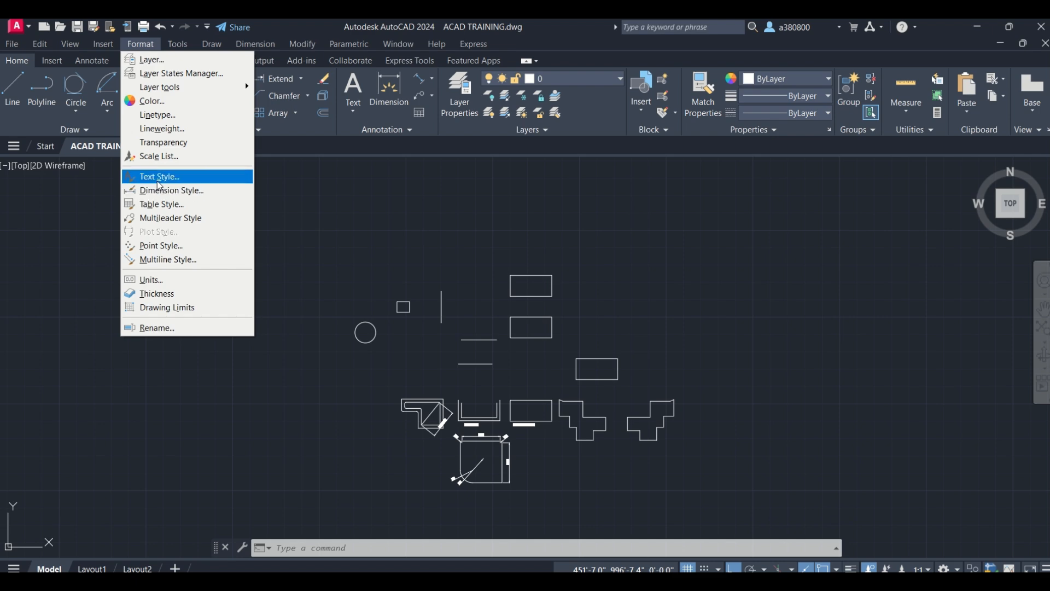
click(176, 190)
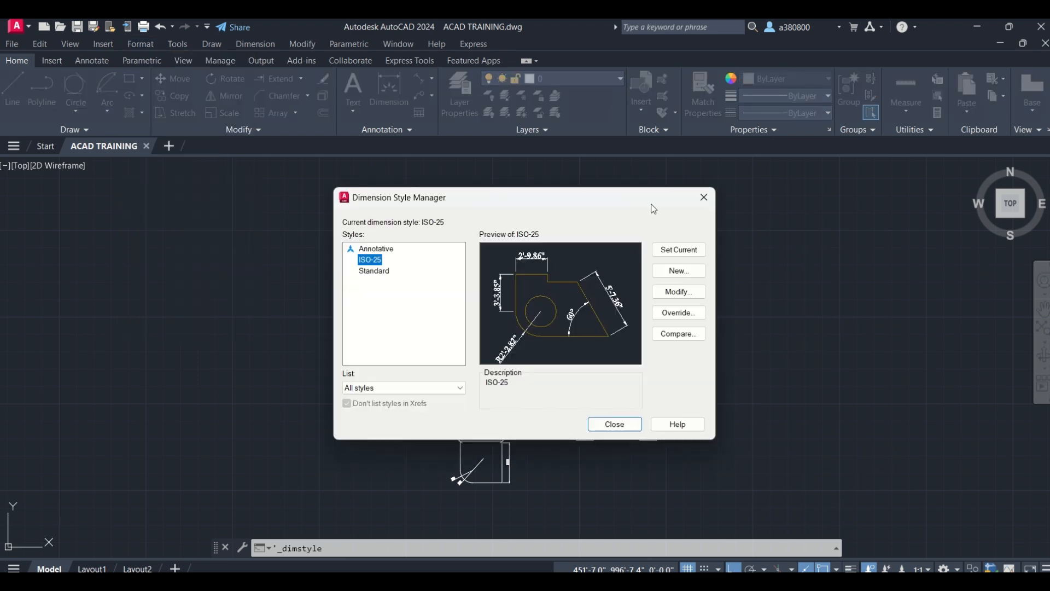
click(704, 197)
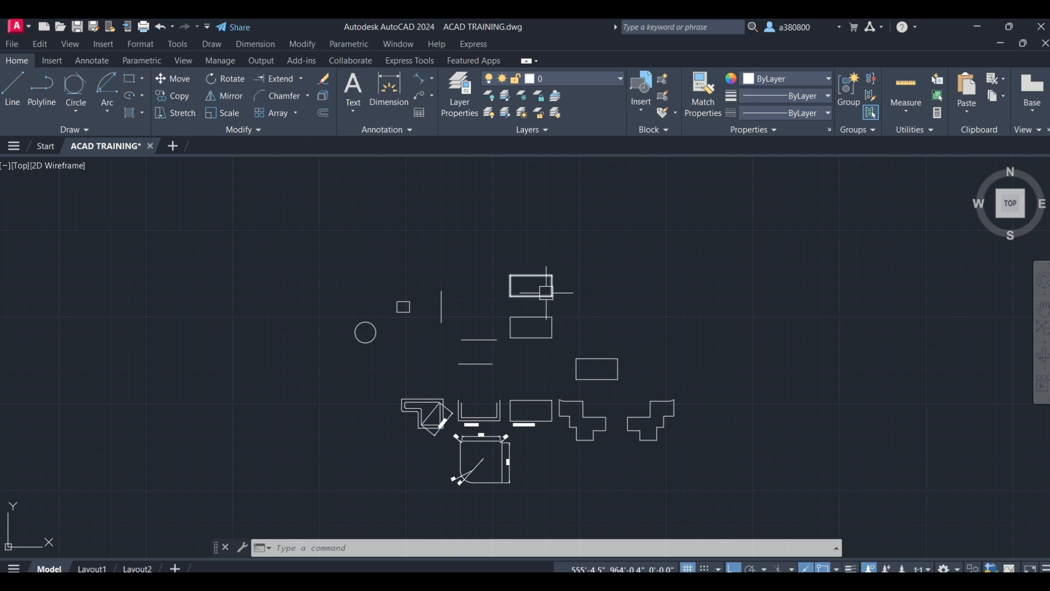
Delete the existing circle and the small square beside it.
click(434, 346)
click(340, 294)
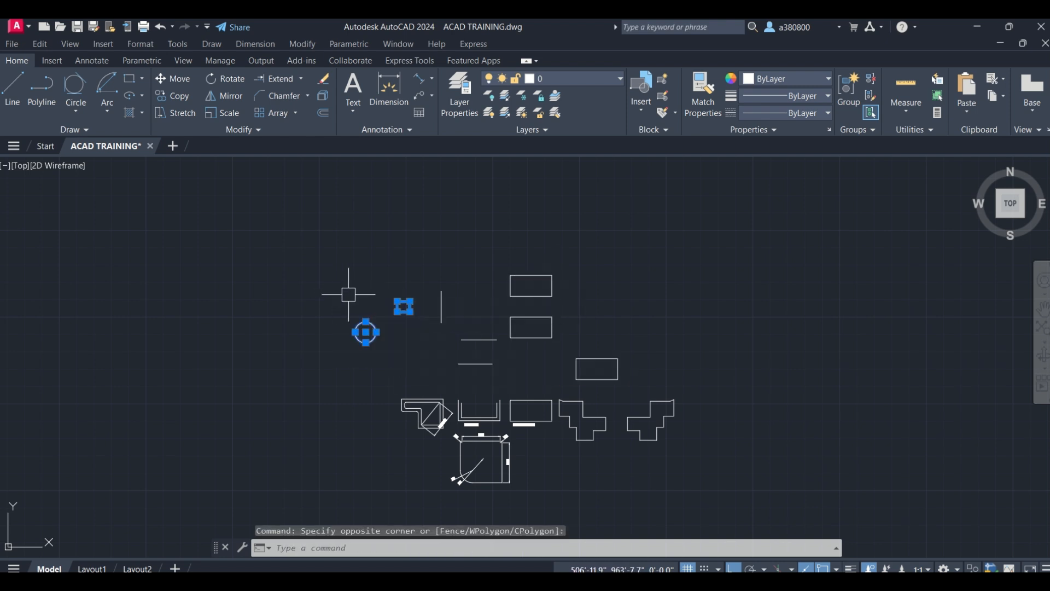
key(Delete)
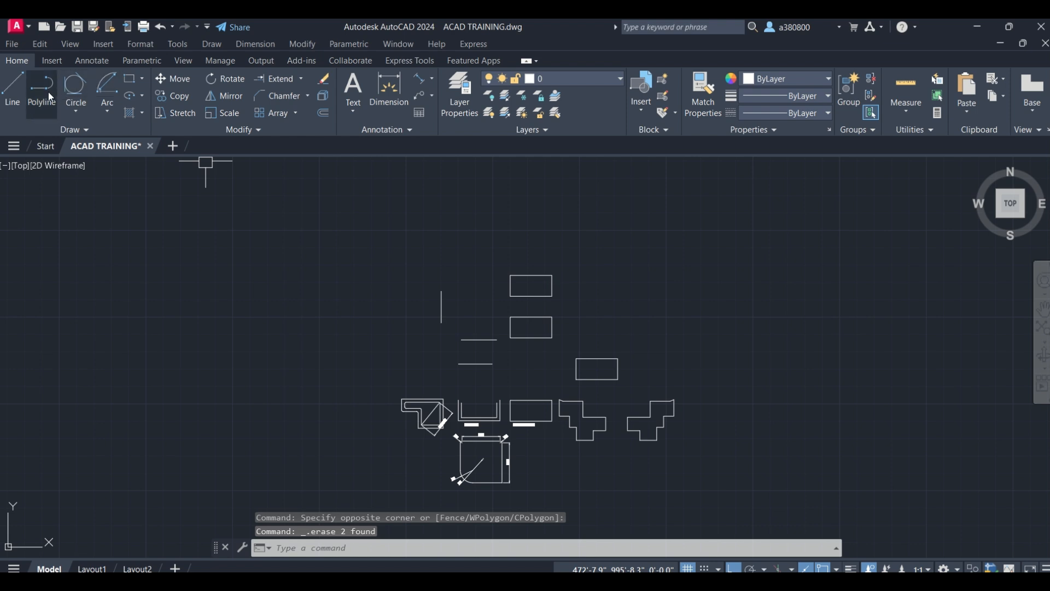
Draw a circle in the empty area beside the vertical line, using the Diameter option with a value of 5'.
click(75, 110)
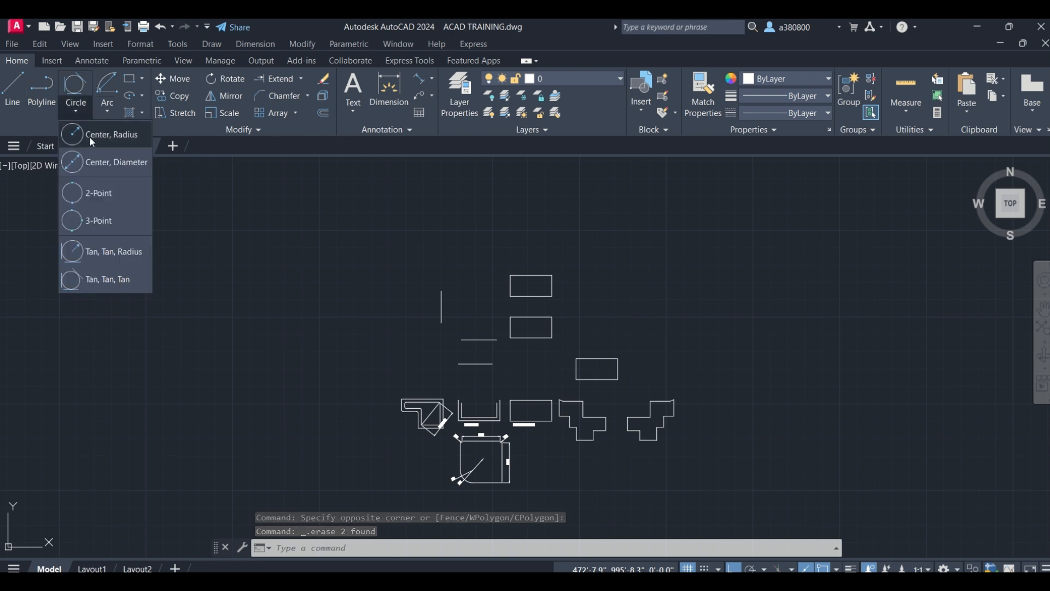
click(89, 136)
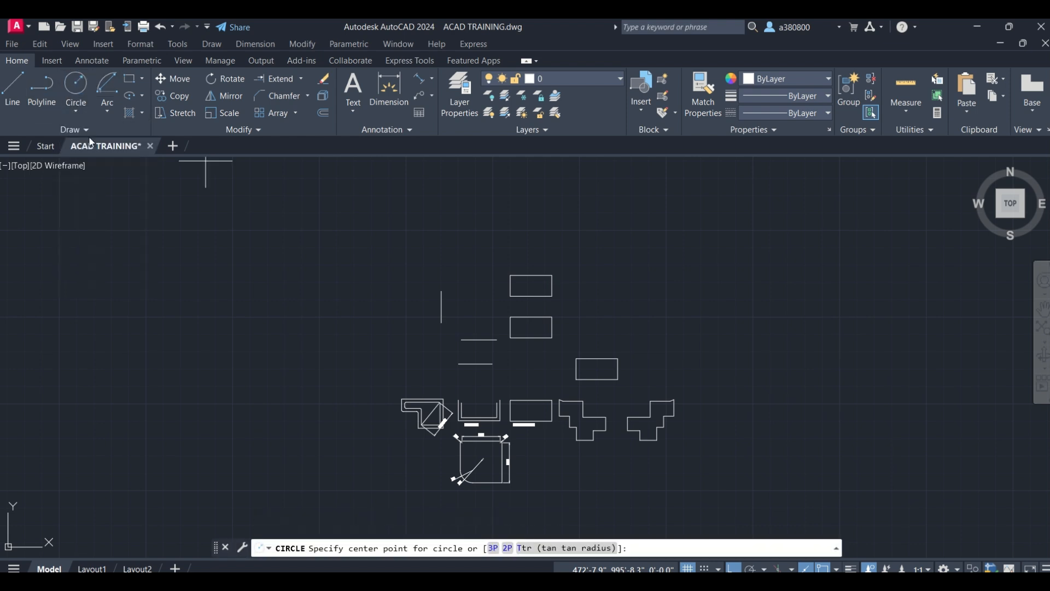
click(84, 109)
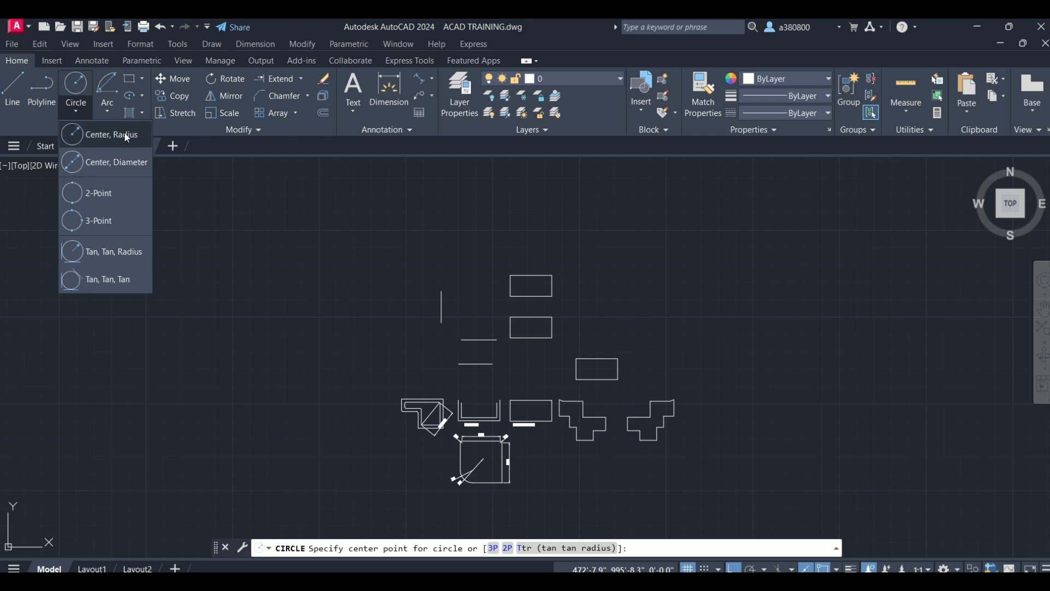
click(81, 106)
click(83, 108)
click(104, 133)
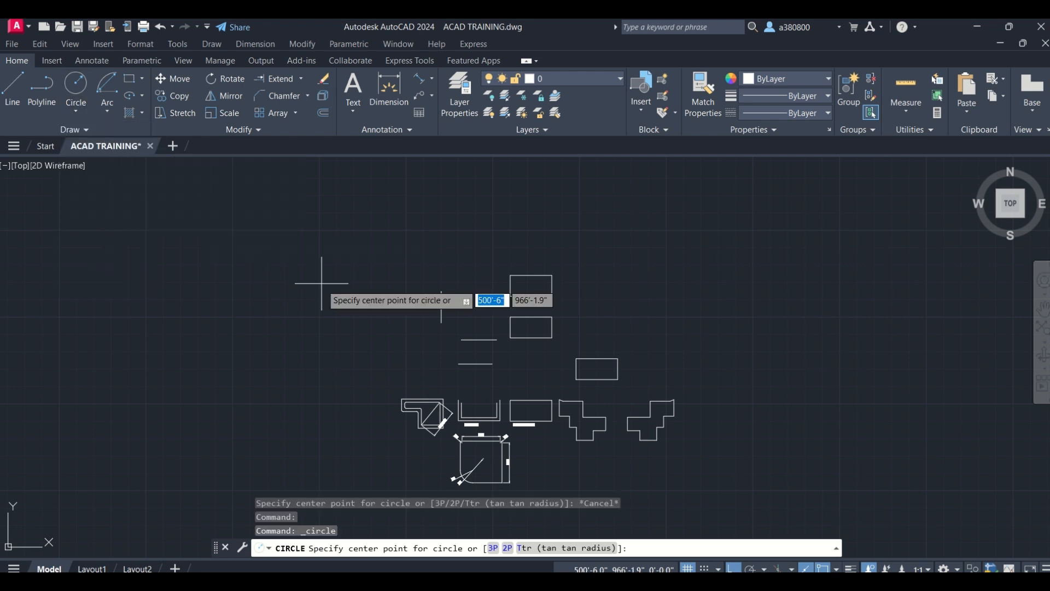
scroll(320, 299, up, 2)
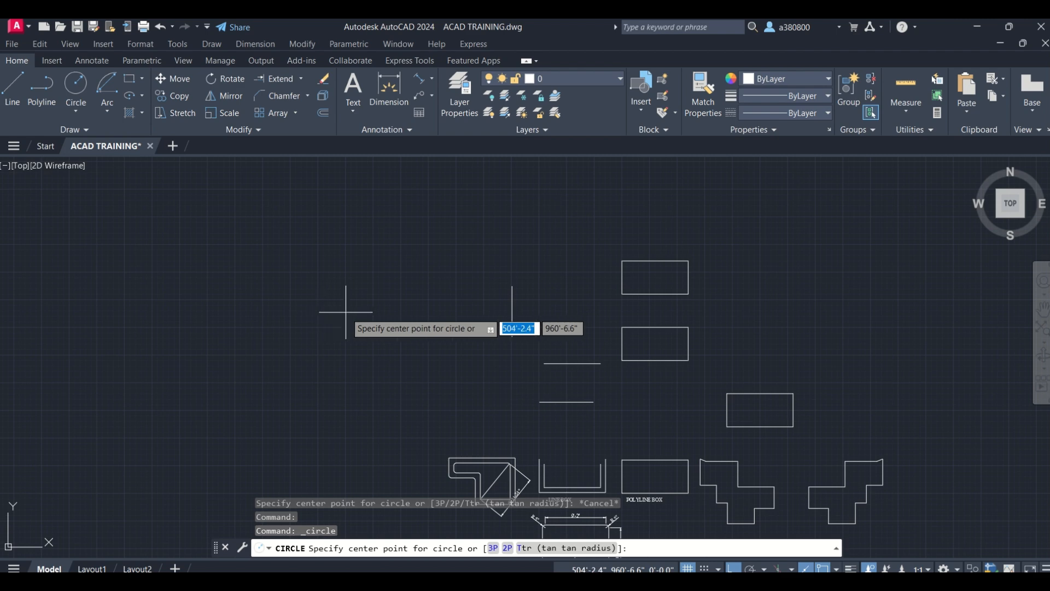
click(346, 312)
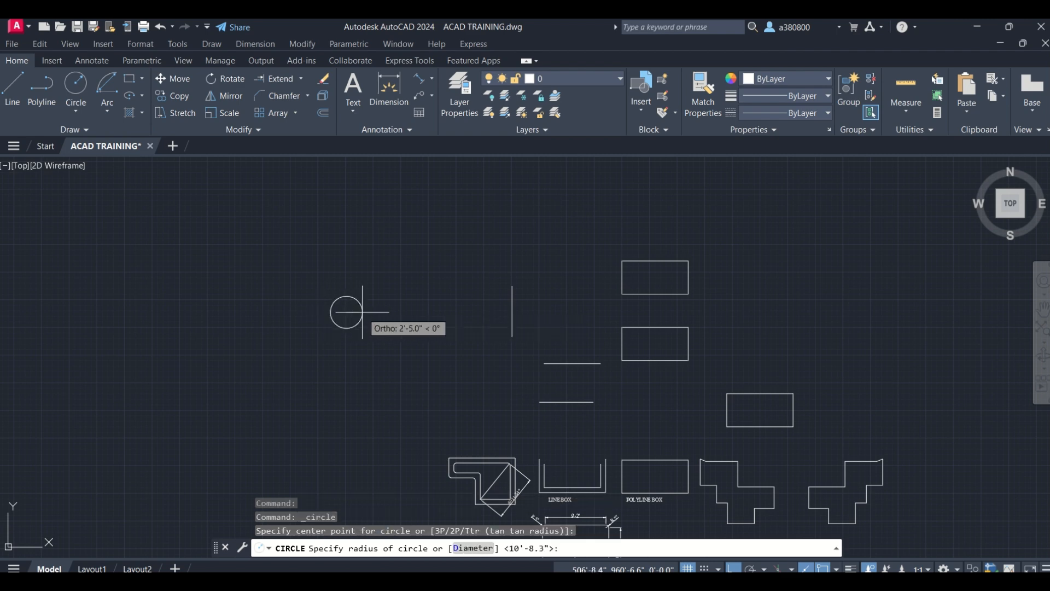
click(466, 548)
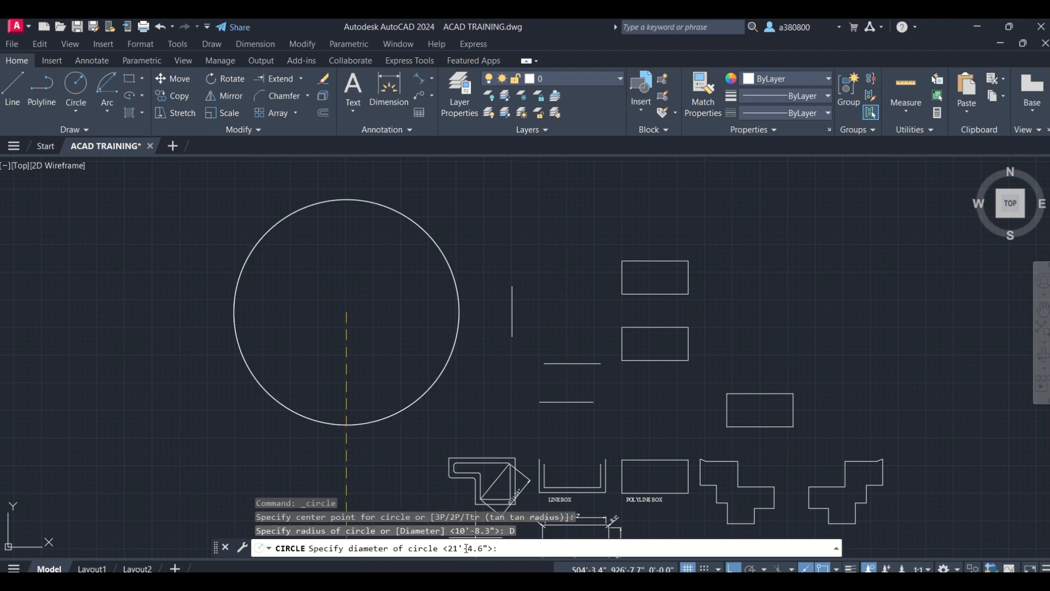
text(5)
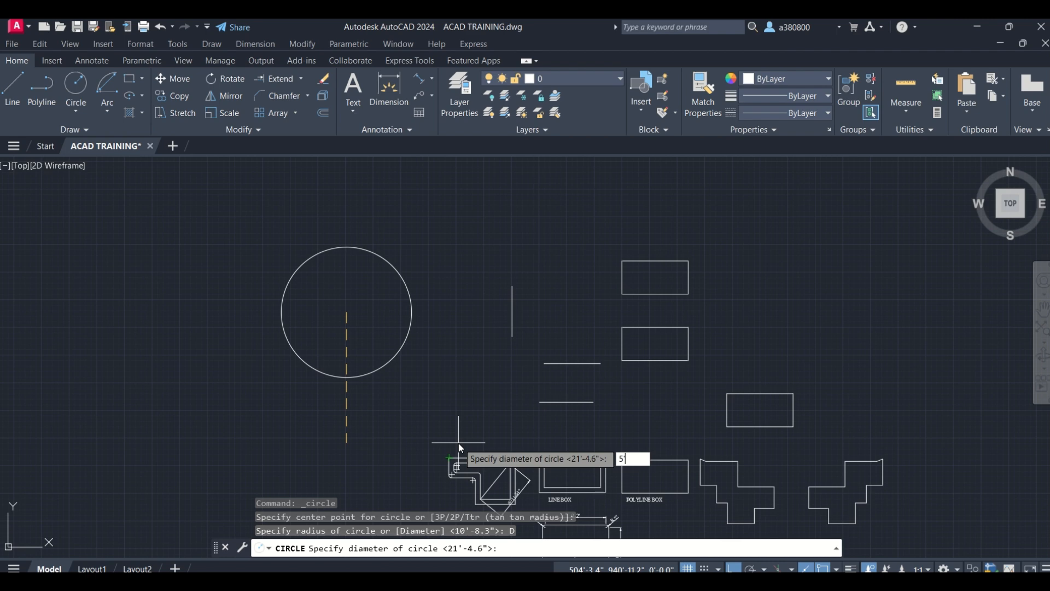
key(Return)
Add a diameter dimension to the new circle, placing its text inside the circle.
scroll(351, 298, up, 2)
scroll(351, 298, up, 7)
scroll(352, 290, down, 5)
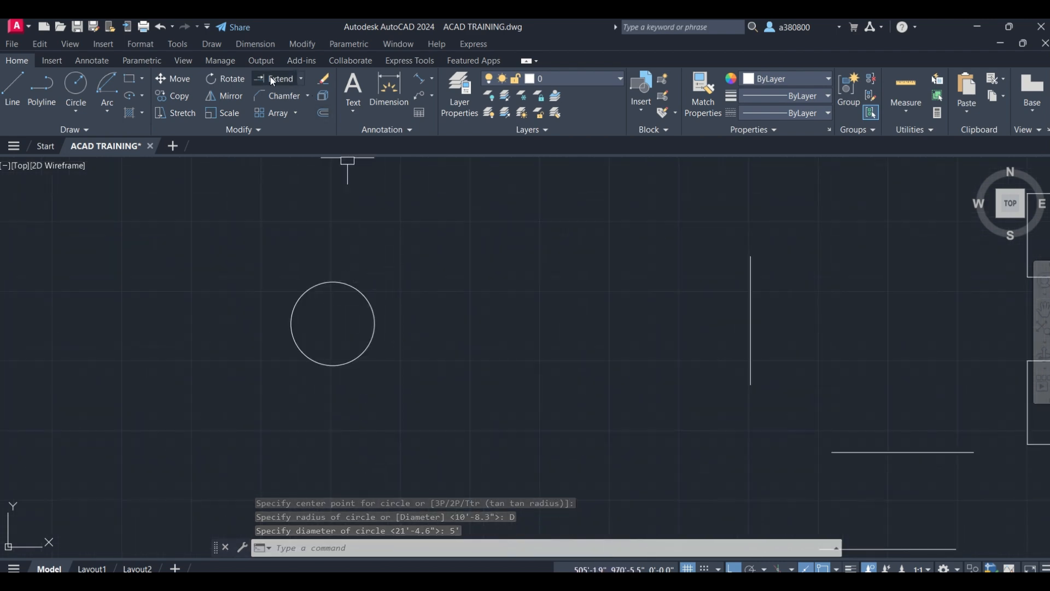
click(263, 44)
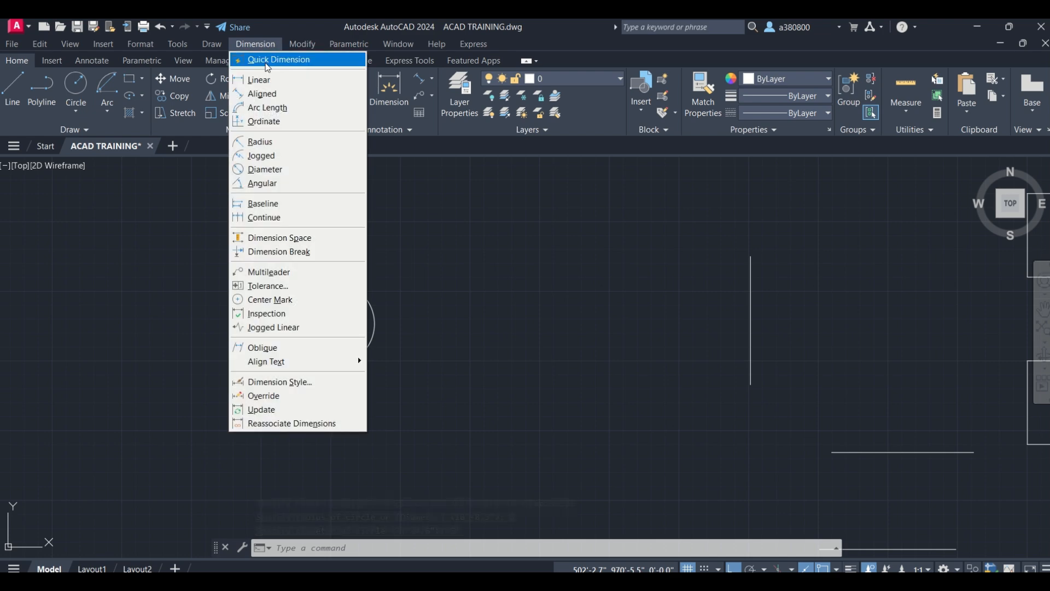
click(265, 170)
click(335, 289)
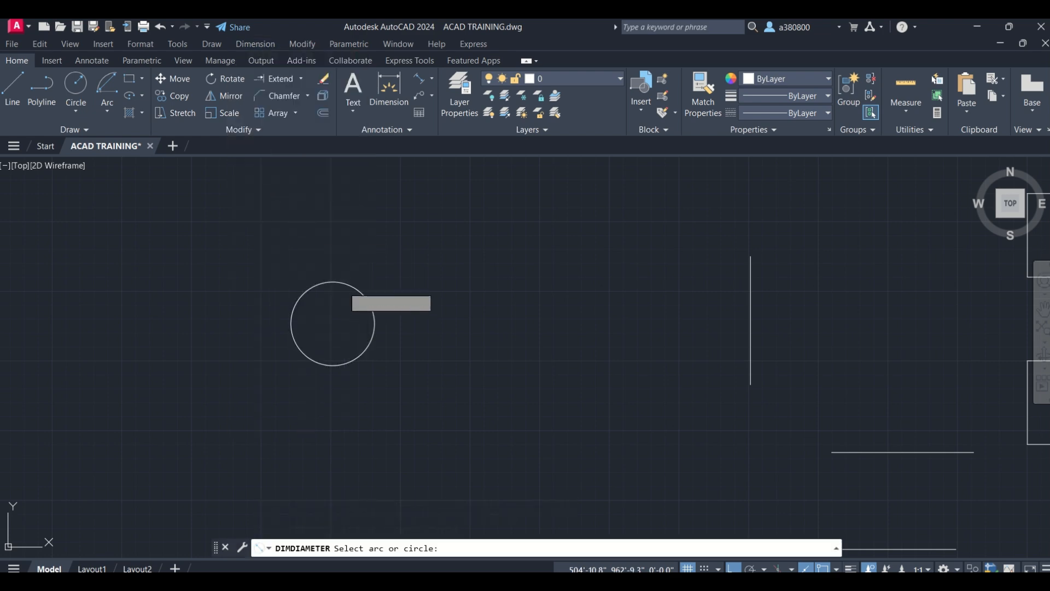
scroll(350, 320, up, 3)
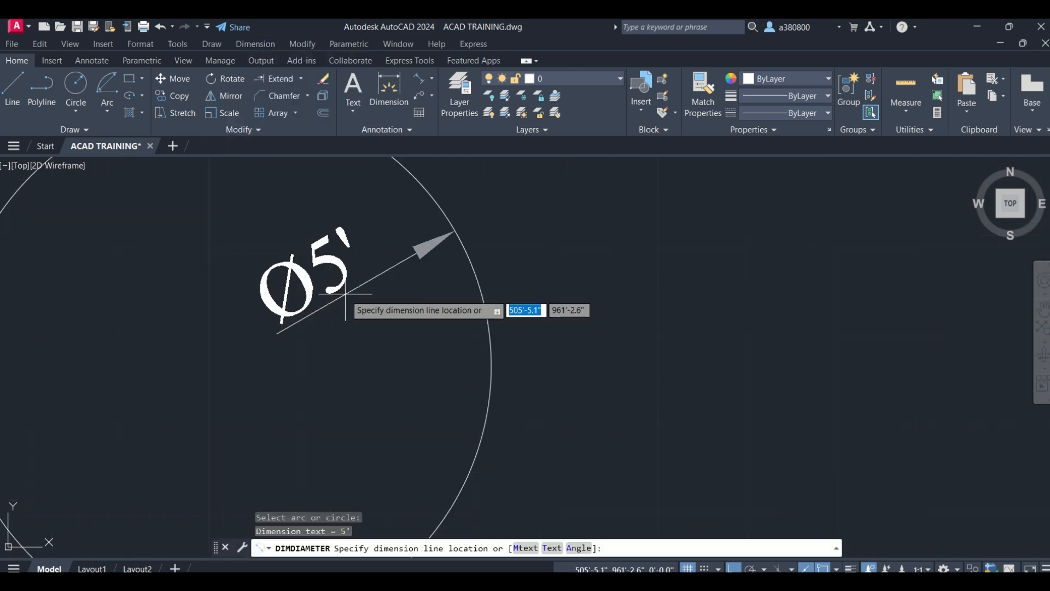
click(352, 298)
scroll(351, 298, down, 3)
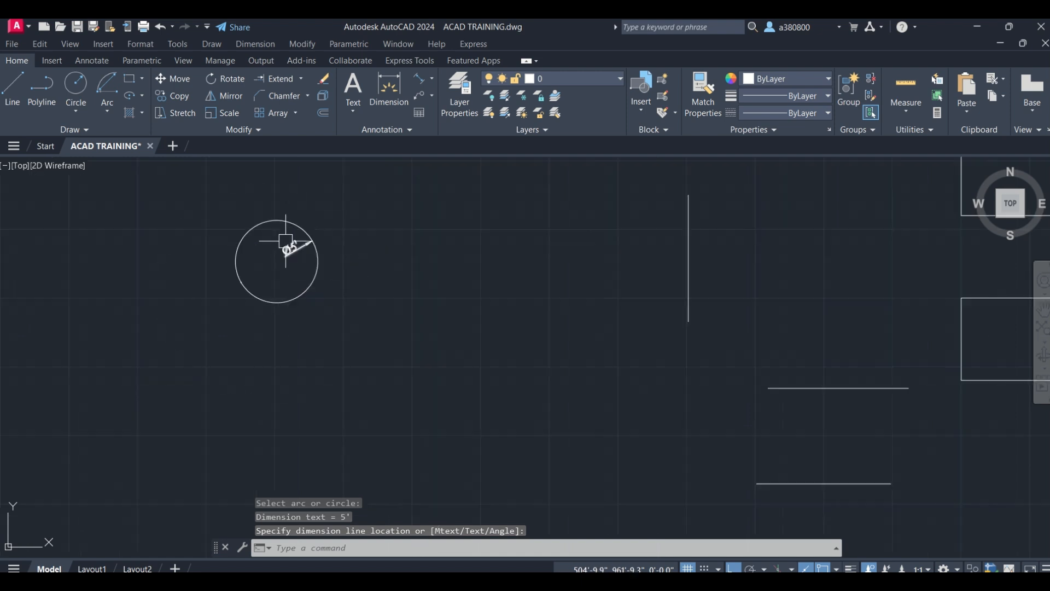
click(256, 45)
mouse_move(510, 22)
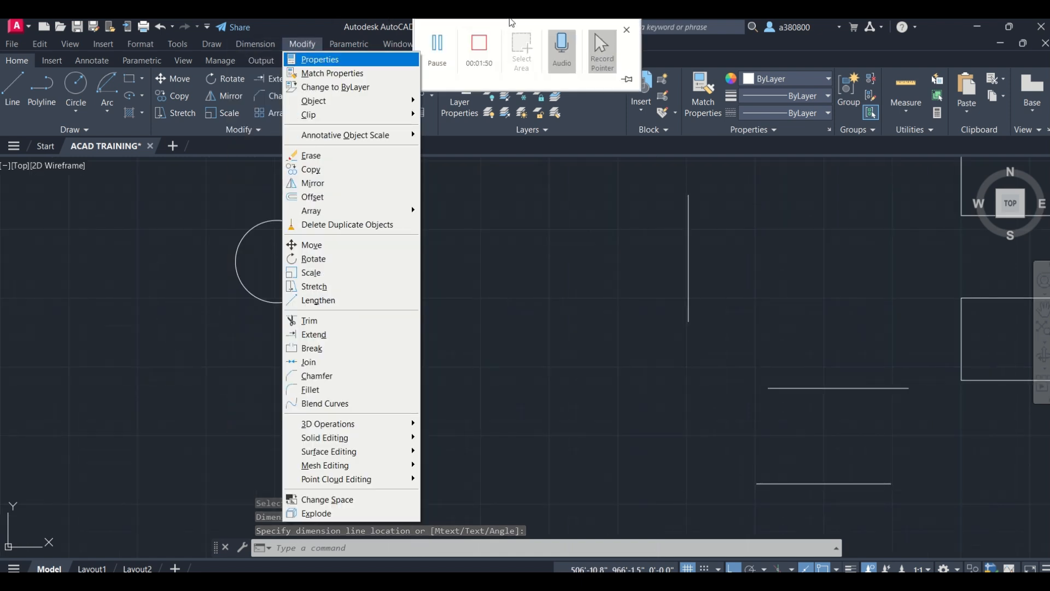
click(439, 49)
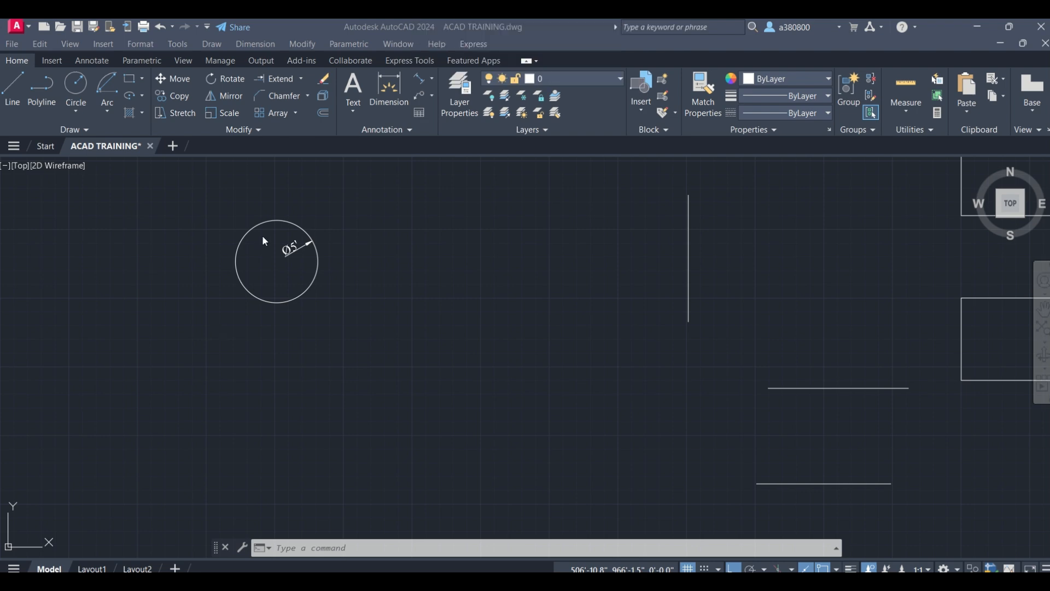
scroll(256, 230, up, 4)
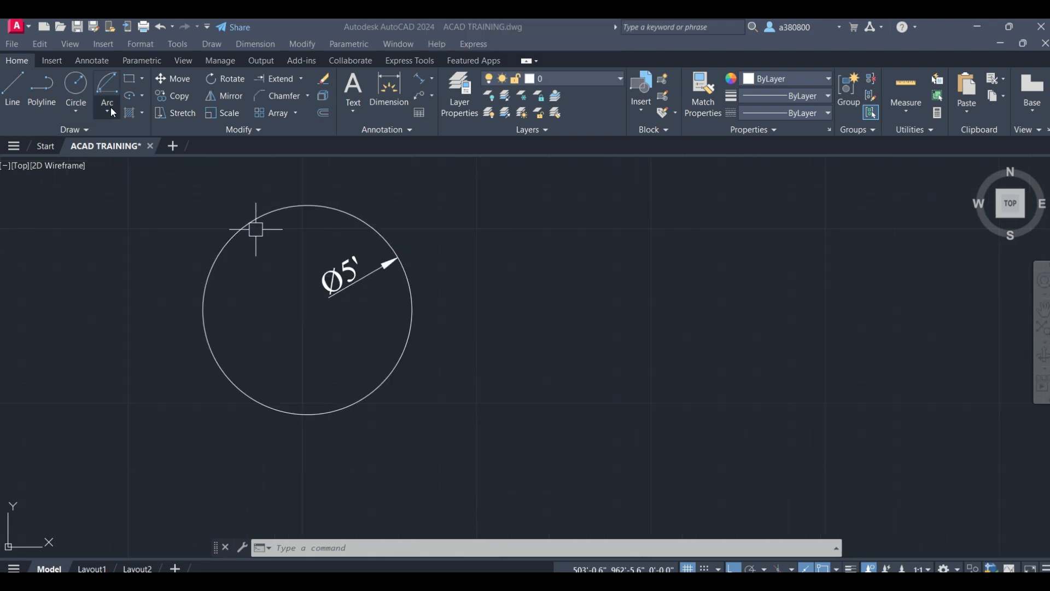
Draw a 2-Point circle on the uppermost rectangle, from the midpoint of its left side to the midpoint of its right side.
click(75, 111)
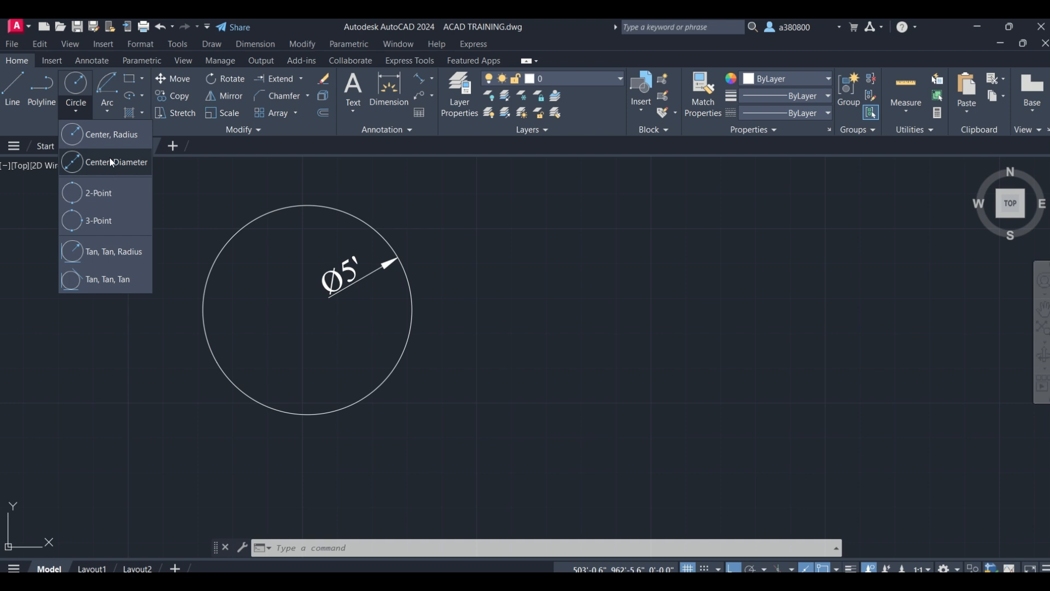
click(101, 204)
scroll(98, 195, down, 2)
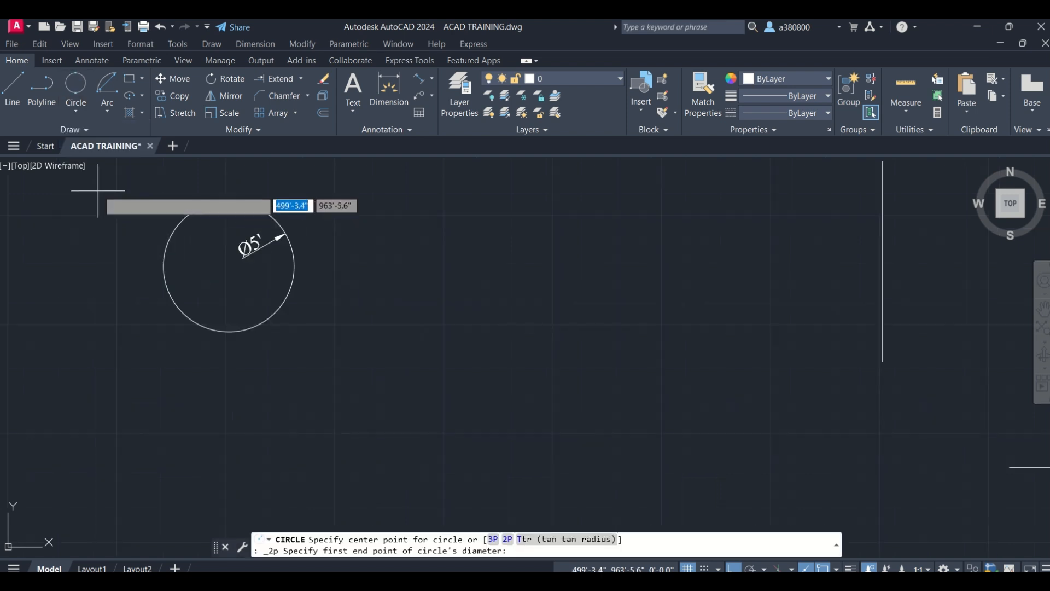
scroll(98, 285, down, 4)
scroll(631, 188, up, 2)
scroll(630, 188, up, 2)
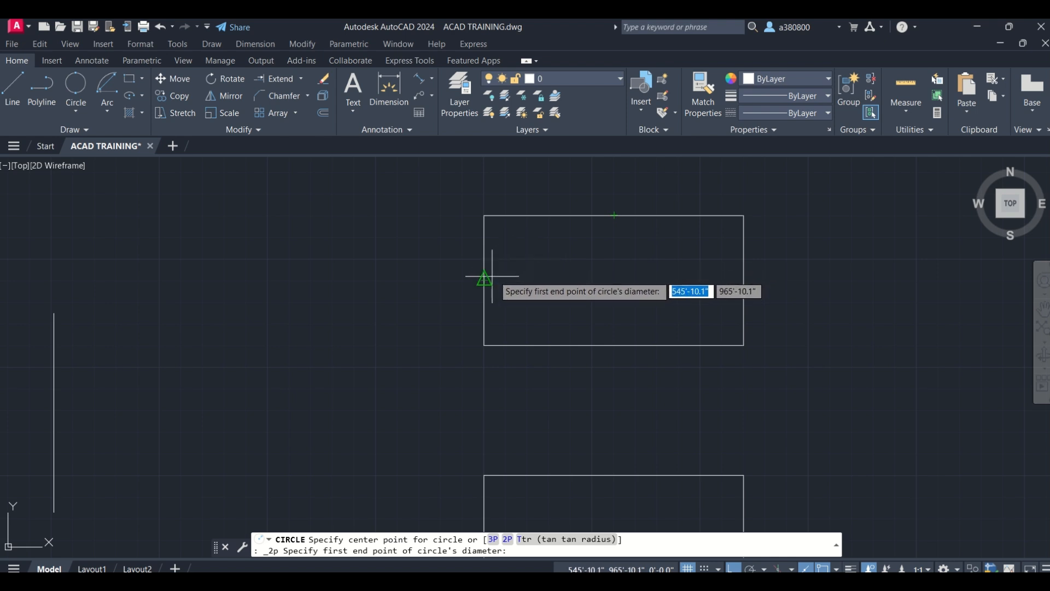
click(484, 279)
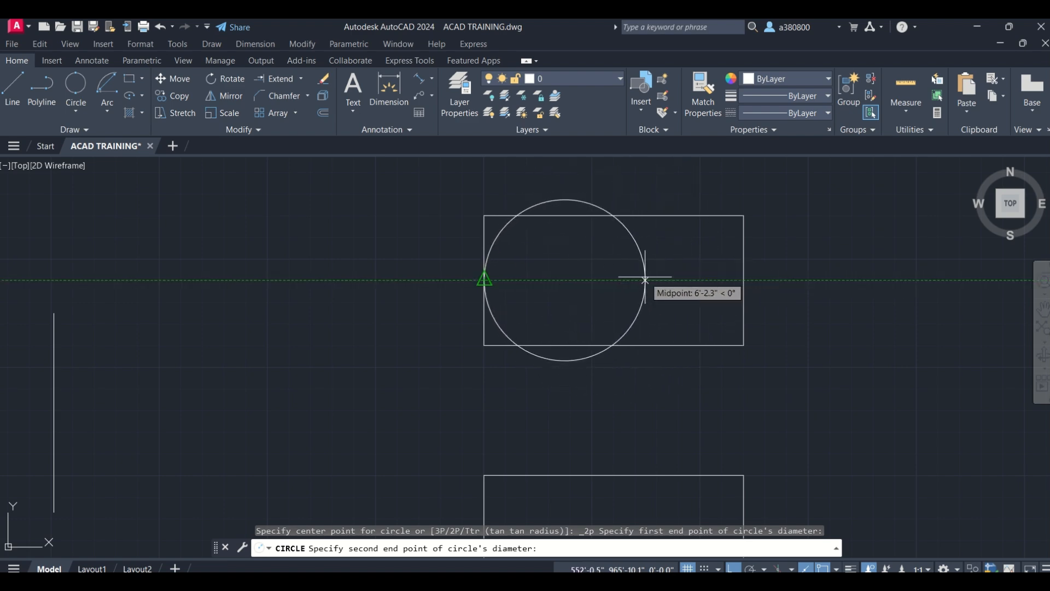
click(744, 280)
scroll(598, 273, down, 2)
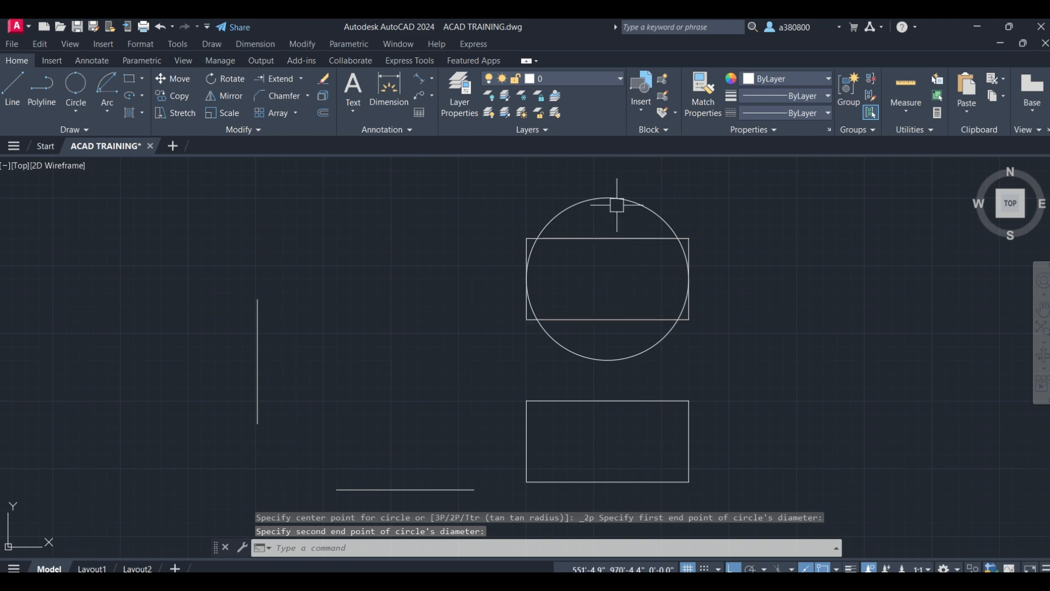
Delete the 2-Point circle from the uppermost rectangle.
click(622, 203)
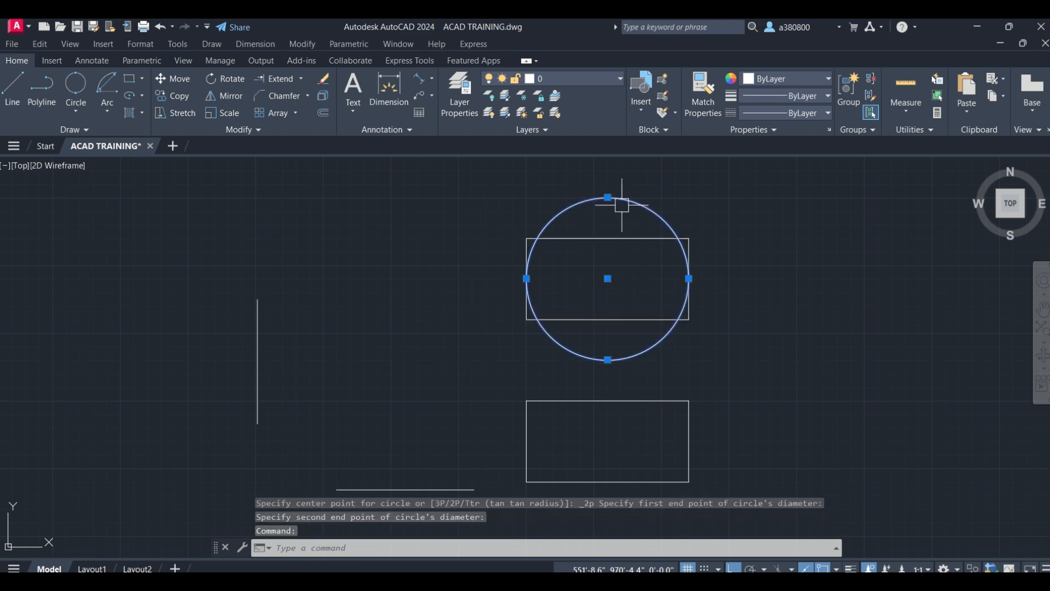
key(Delete)
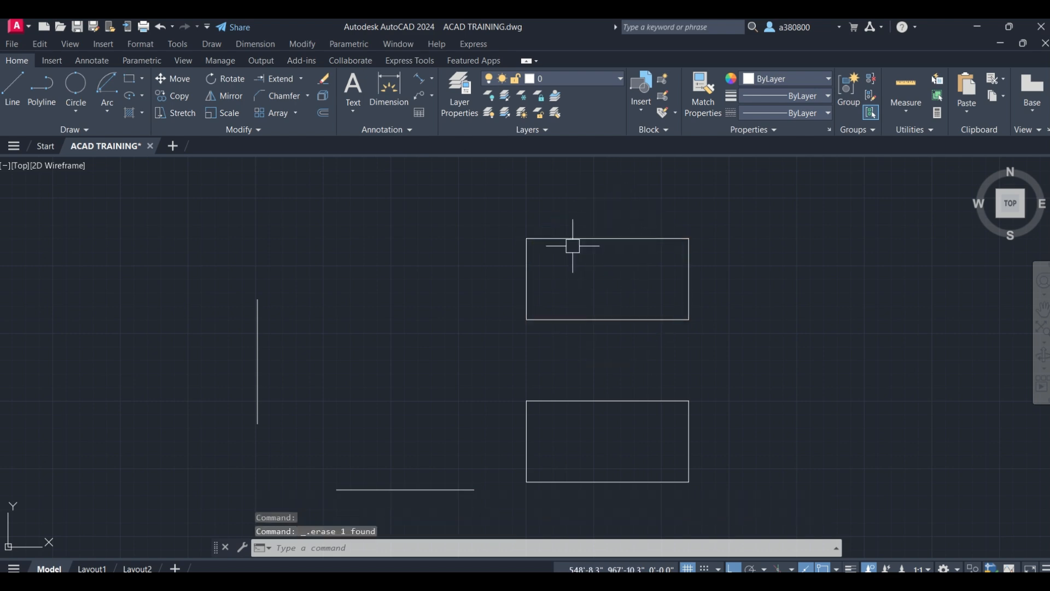
Redraw the 2-Point circle between the midpoints of the uppermost rectangle's left and right sides.
click(76, 106)
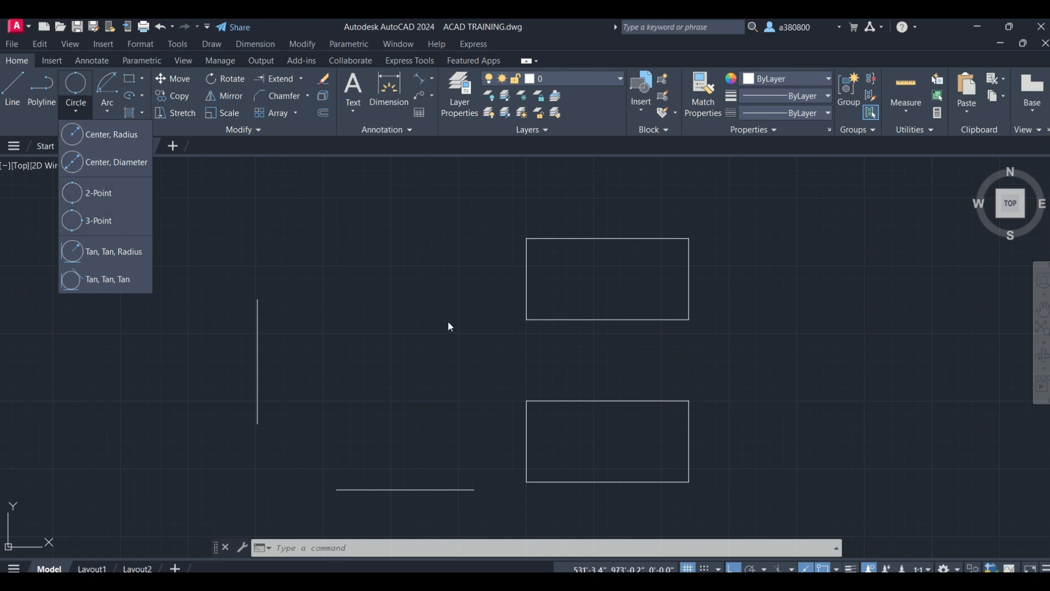
click(488, 264)
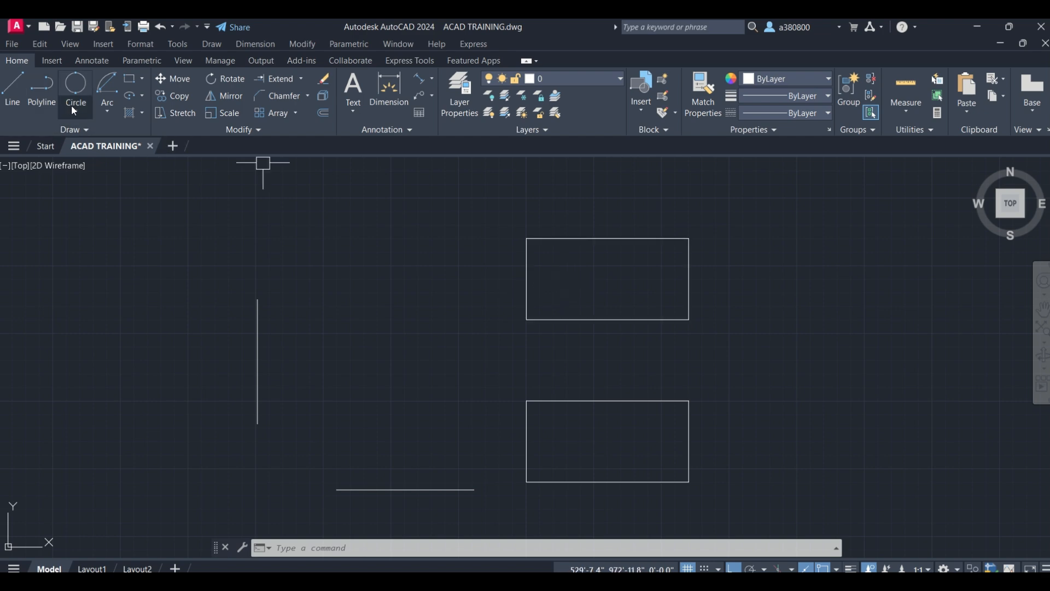
click(80, 86)
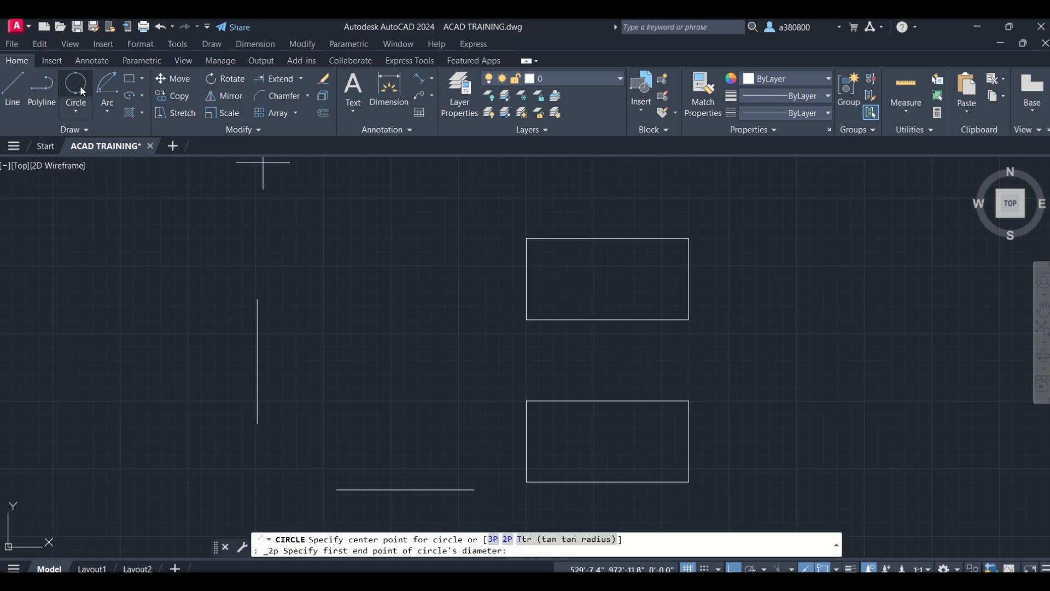
click(526, 278)
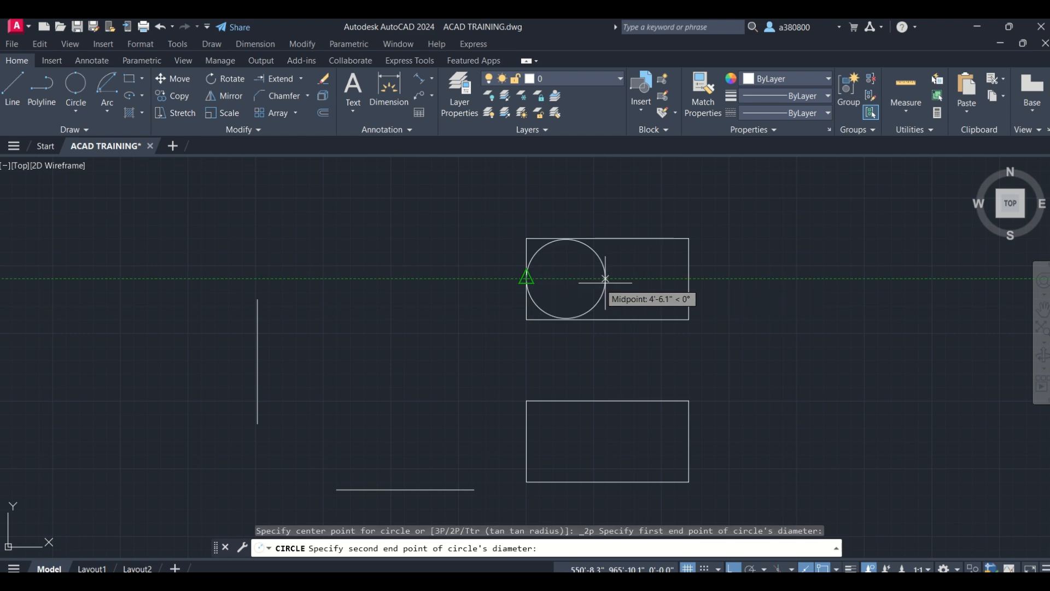
click(688, 279)
key(Escape)
Delete the 2-Point circle from the uppermost rectangle.
click(621, 198)
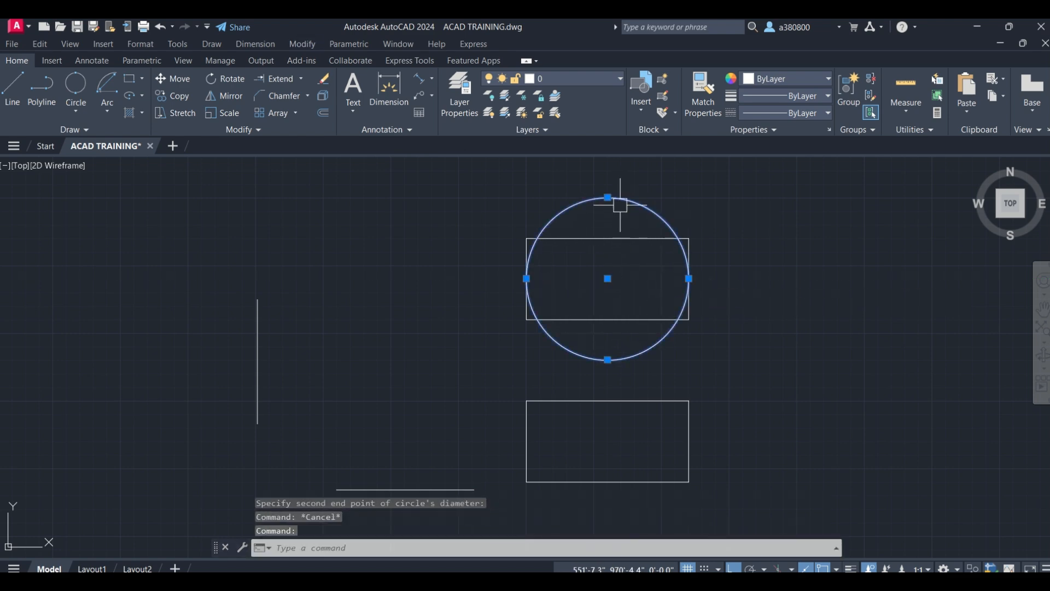
key(Delete)
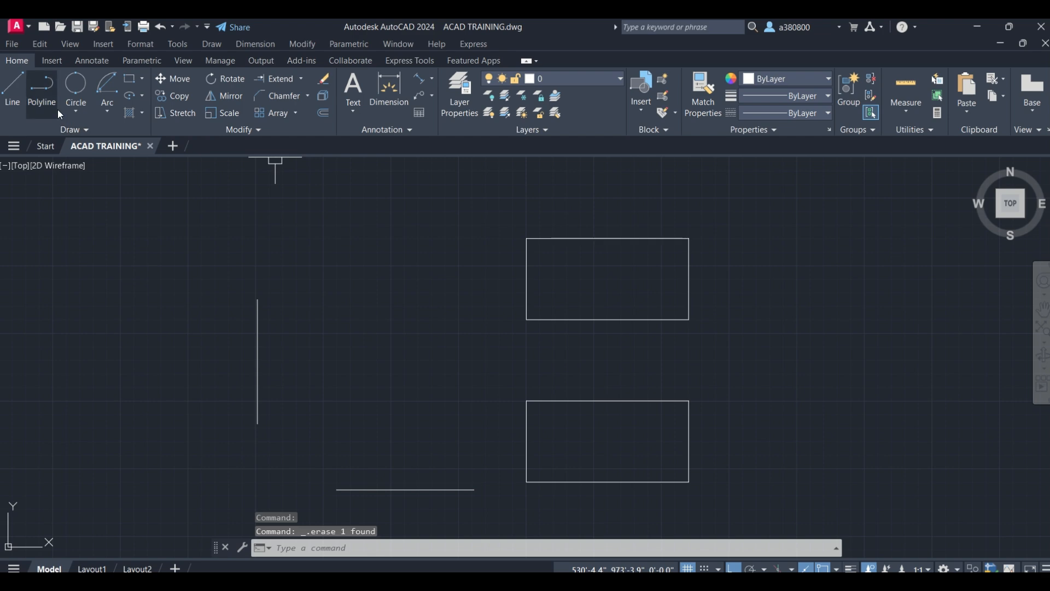
Draw a 3-Point circle through the midpoints of the uppermost rectangle's left, right and bottom sides, in that order.
click(75, 109)
click(93, 220)
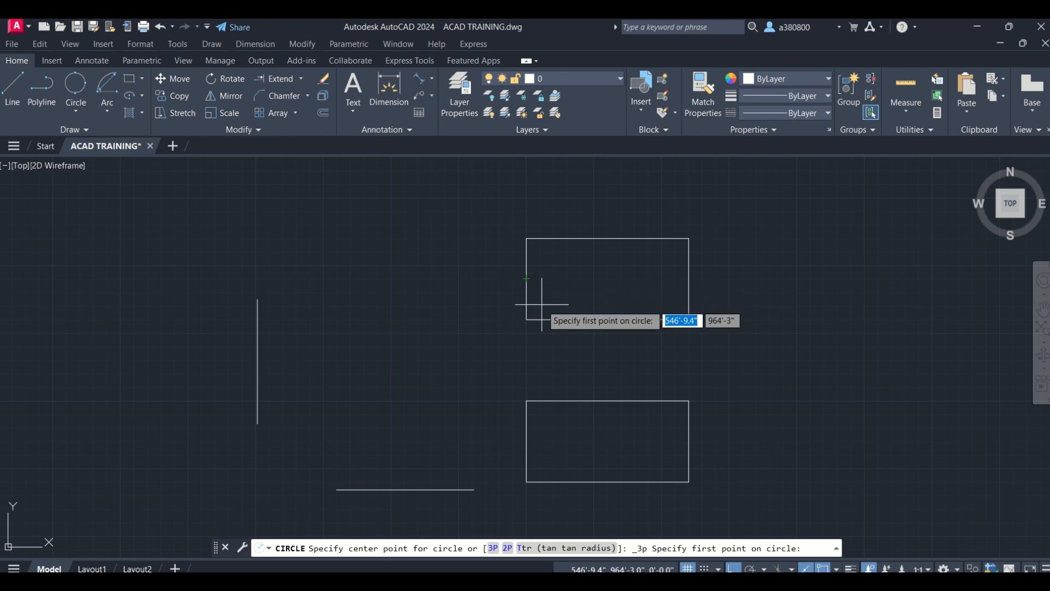
click(526, 278)
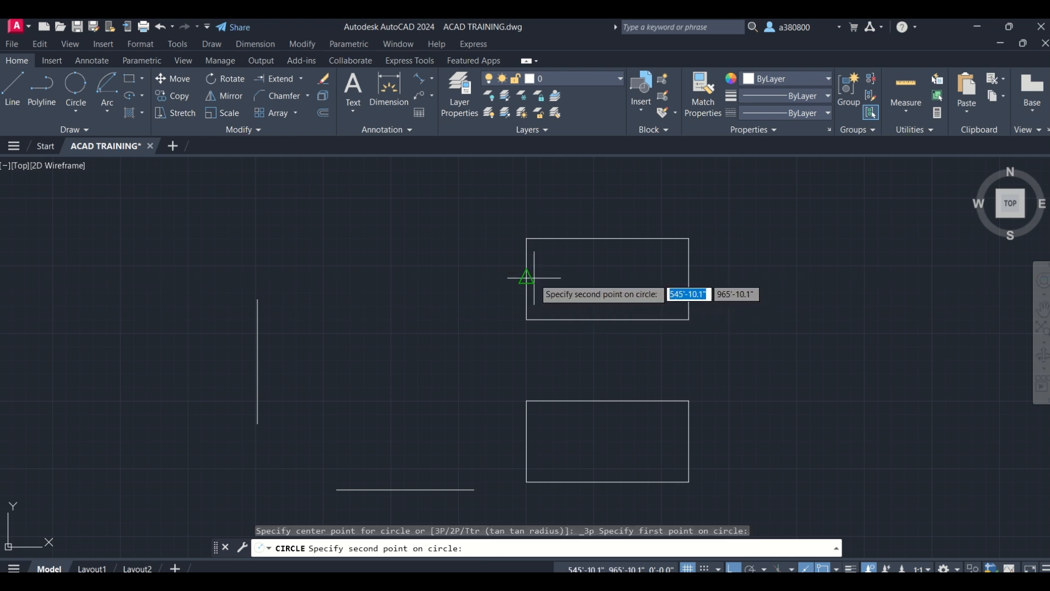
click(688, 278)
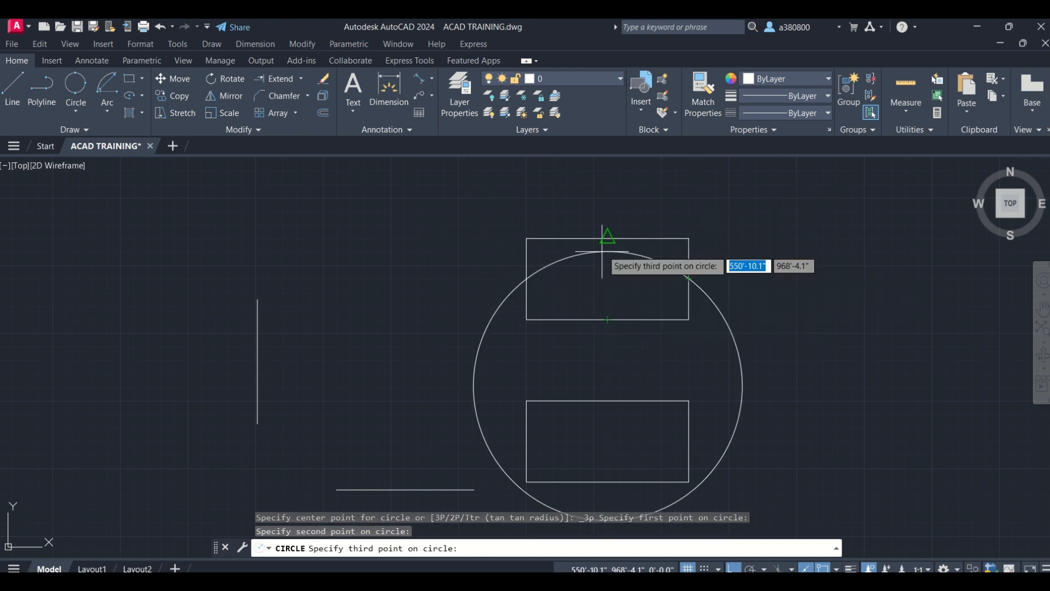
click(608, 317)
scroll(499, 409, down, 4)
scroll(547, 284, up, 6)
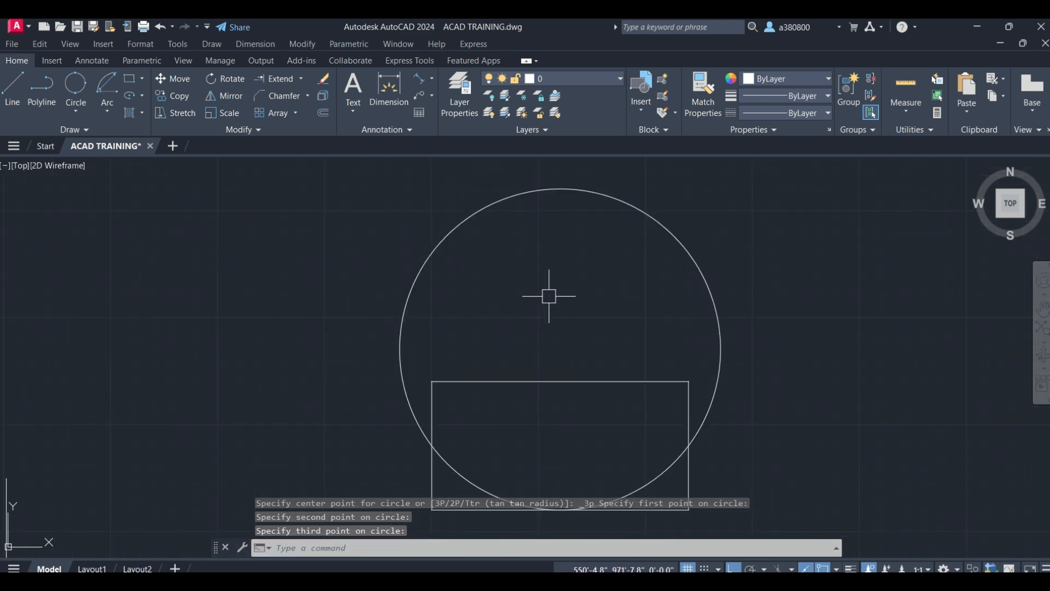
Delete the 3-Point circle from the uppermost rectangle.
click(555, 189)
key(Delete)
Draw a 3-Point circle on the uppermost rectangle through the midpoints of its left, bottom and right sides, in that order.
middle_drag(539, 255, 520, 242)
click(77, 93)
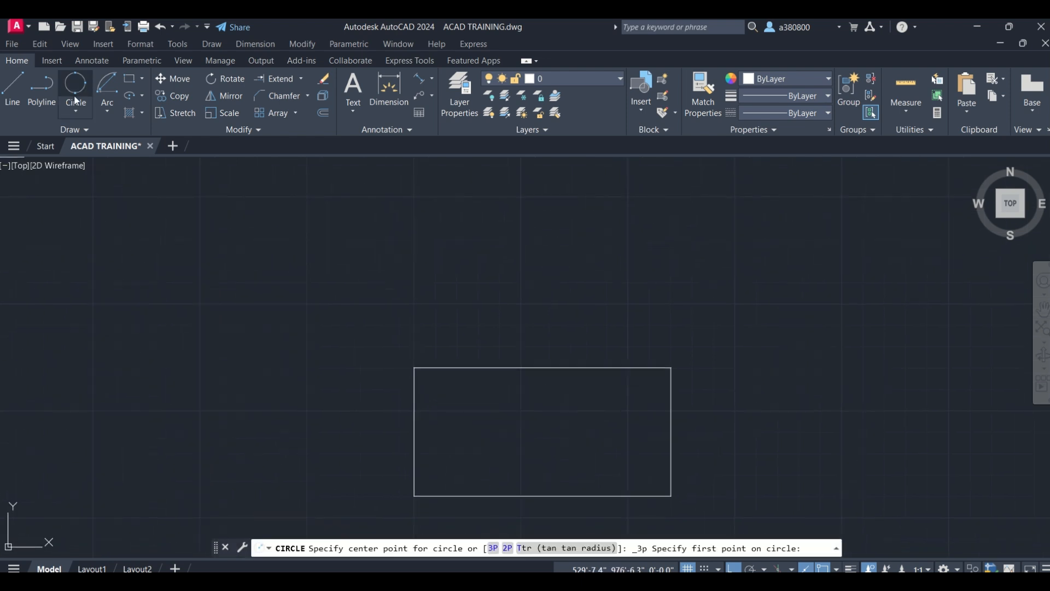
click(75, 108)
click(81, 106)
click(85, 108)
click(86, 105)
click(85, 105)
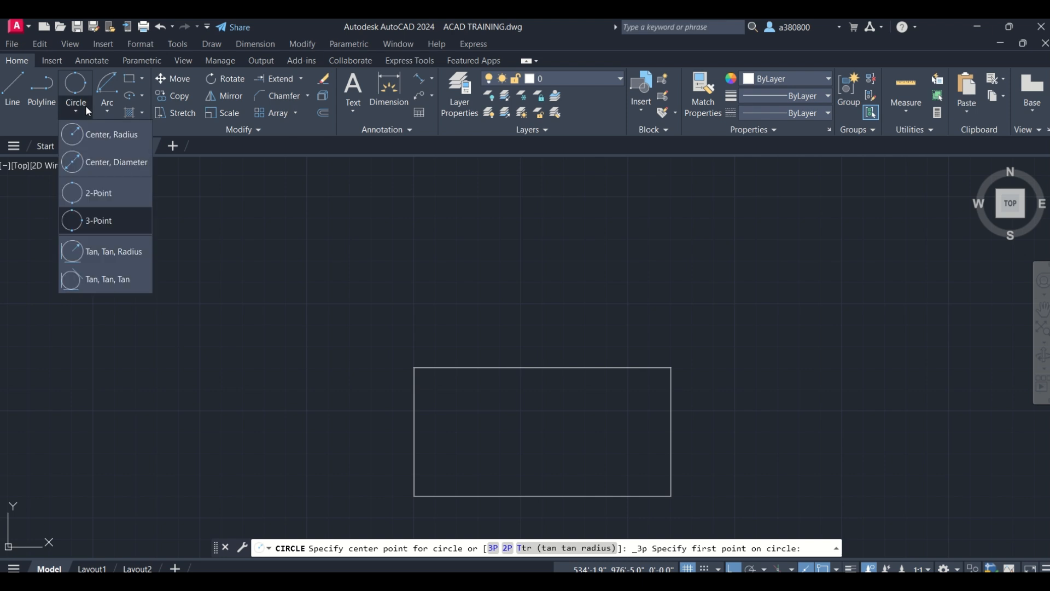
click(87, 221)
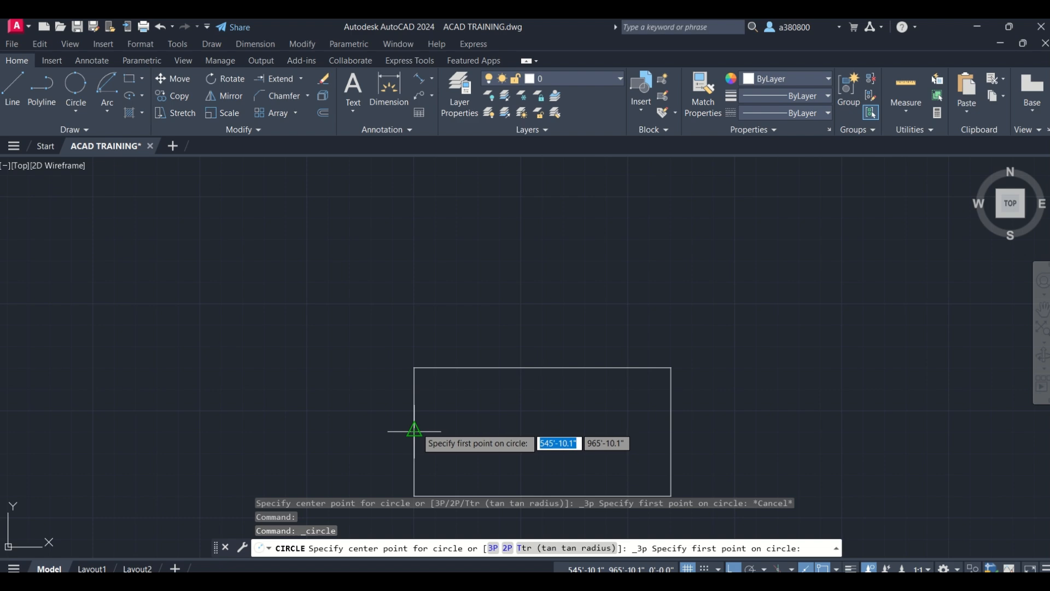
scroll(428, 250, down, 2)
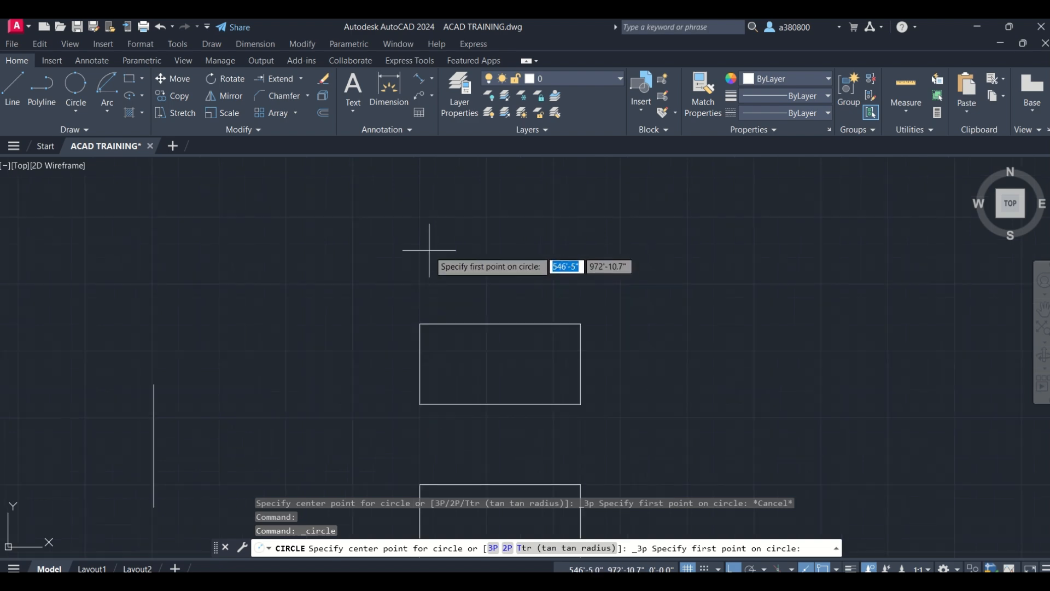
click(420, 363)
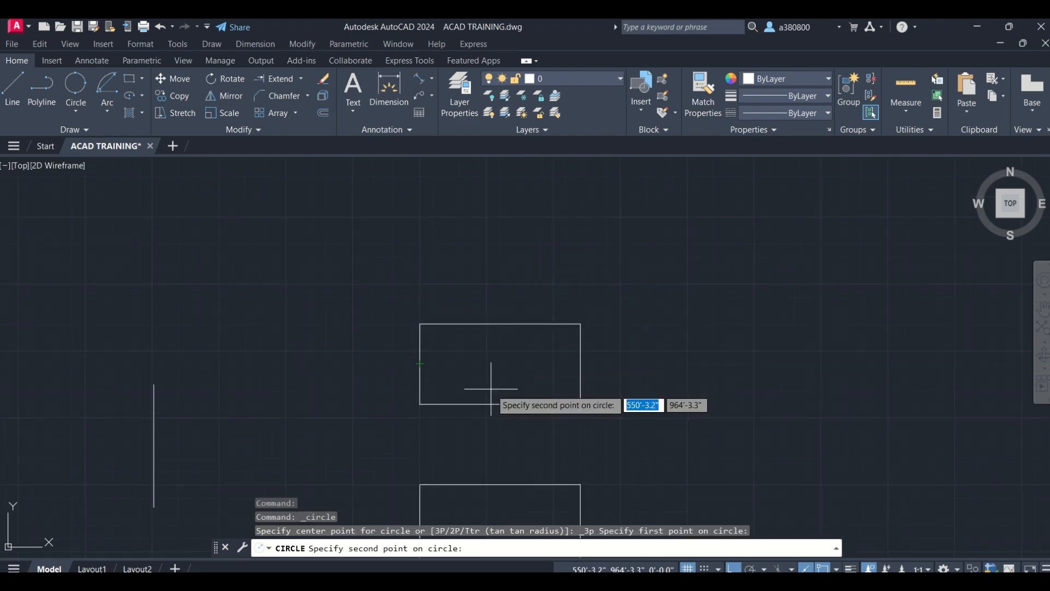
click(500, 403)
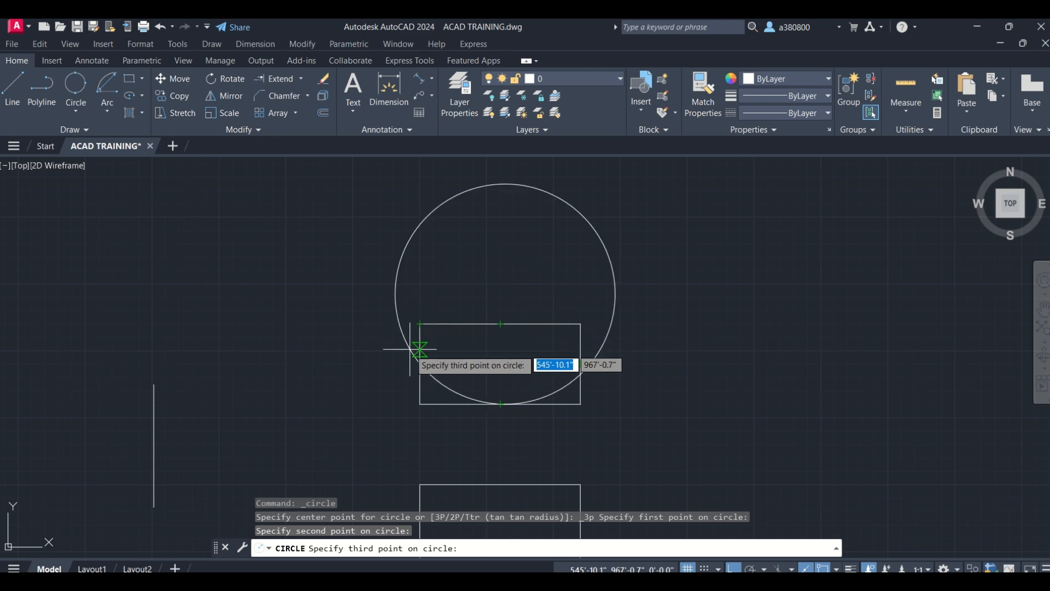
click(601, 334)
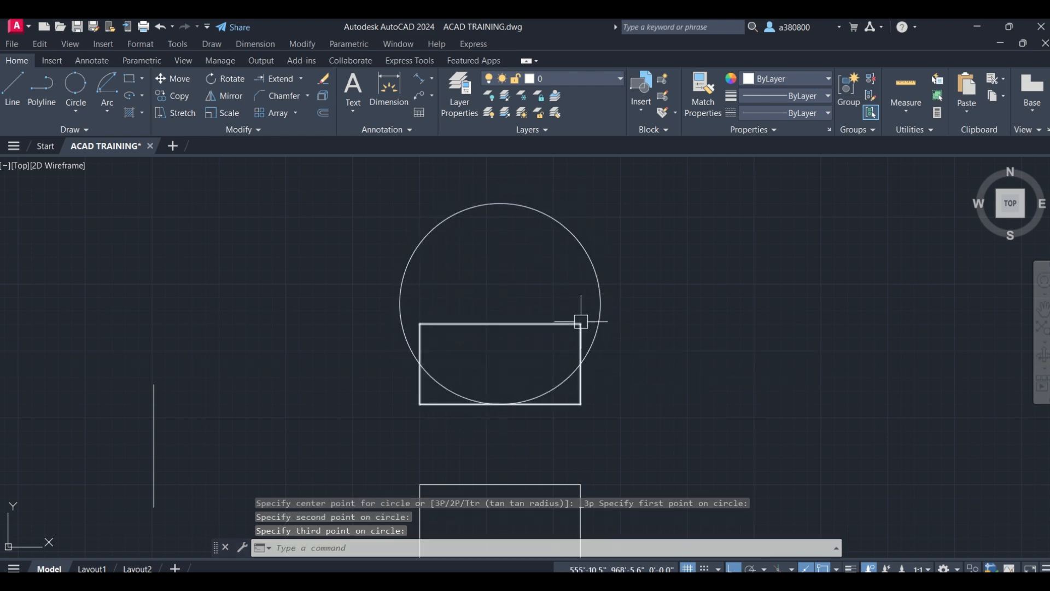
Delete the redrawn 3-Point circle from the uppermost rectangle.
key(Escape)
key(Escape)
click(598, 277)
key(Delete)
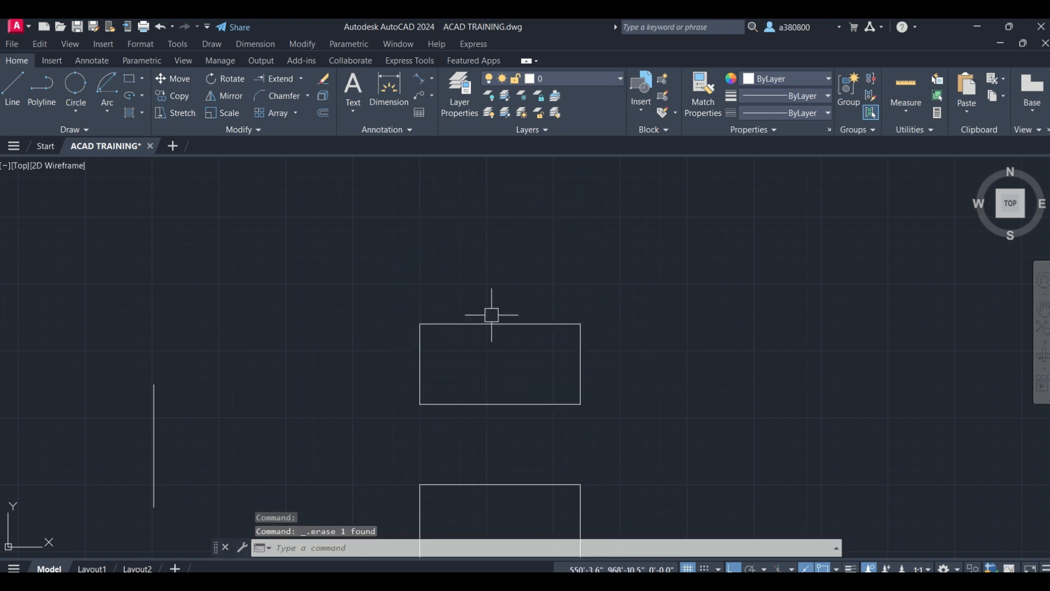
Draw a Tan, Tan, Radius circle with a 7' radius, tangent to the vertical line and the upper horizontal line.
click(80, 109)
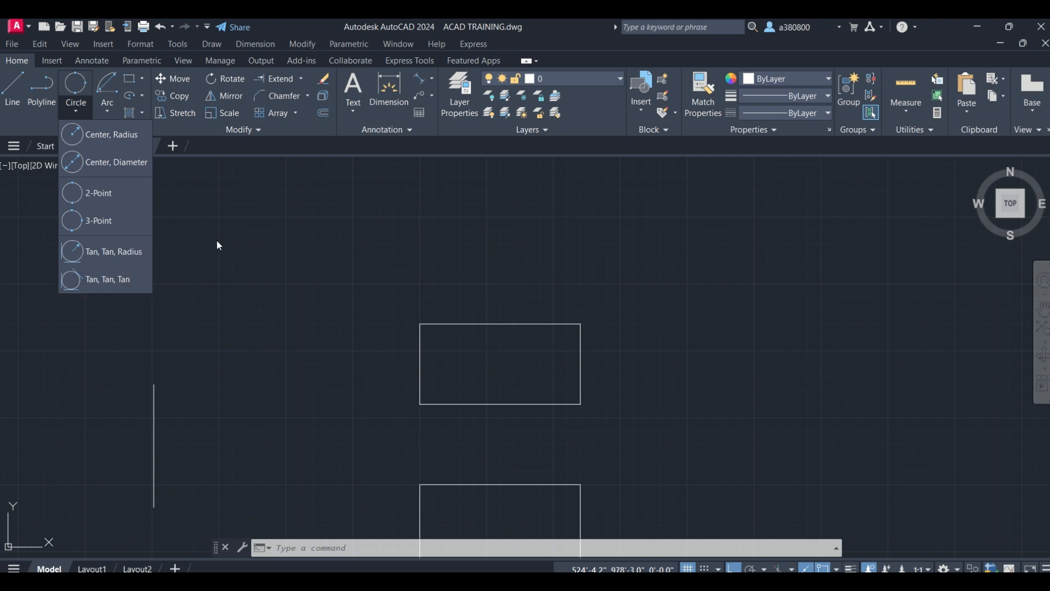
scroll(251, 191, down, 4)
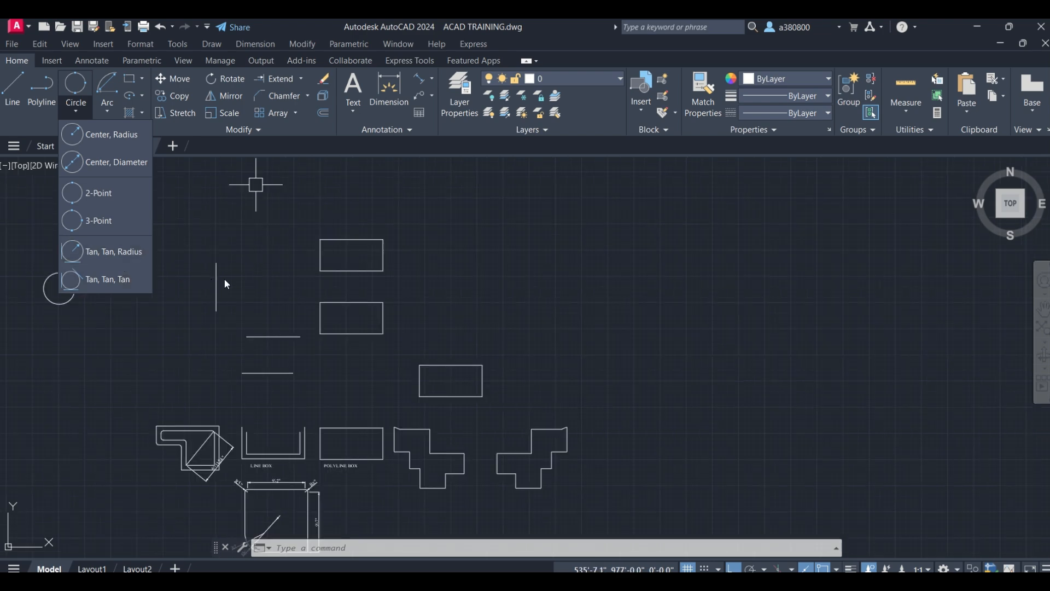
scroll(224, 283, up, 2)
click(113, 252)
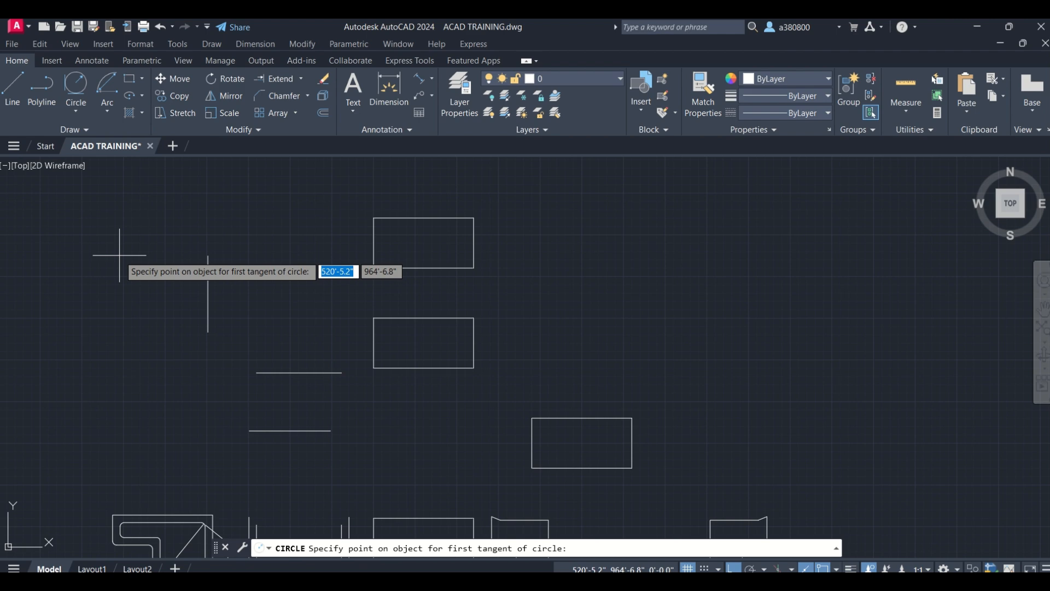
click(112, 108)
click(81, 103)
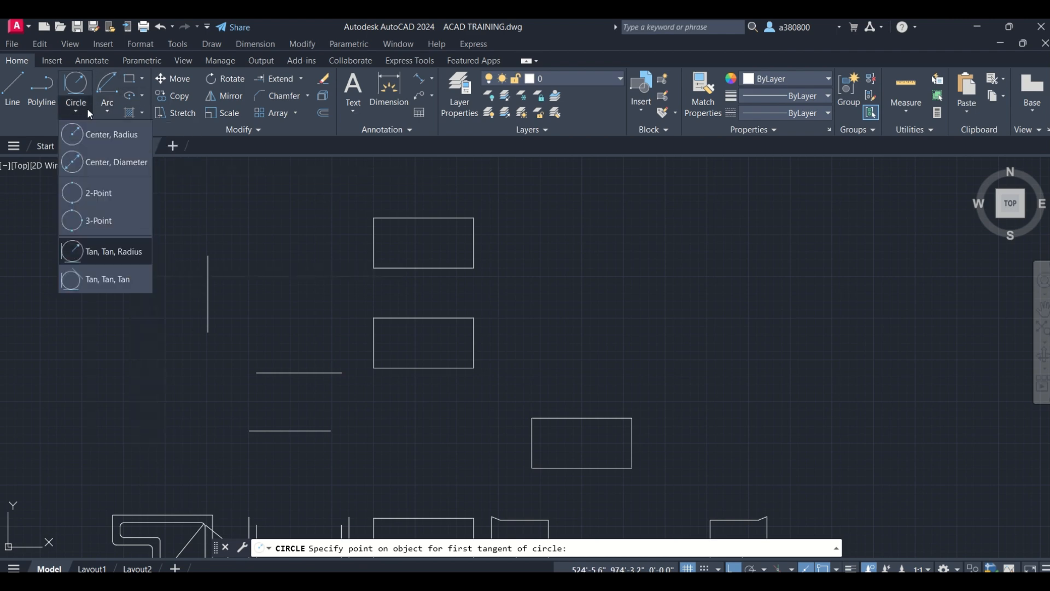
click(112, 251)
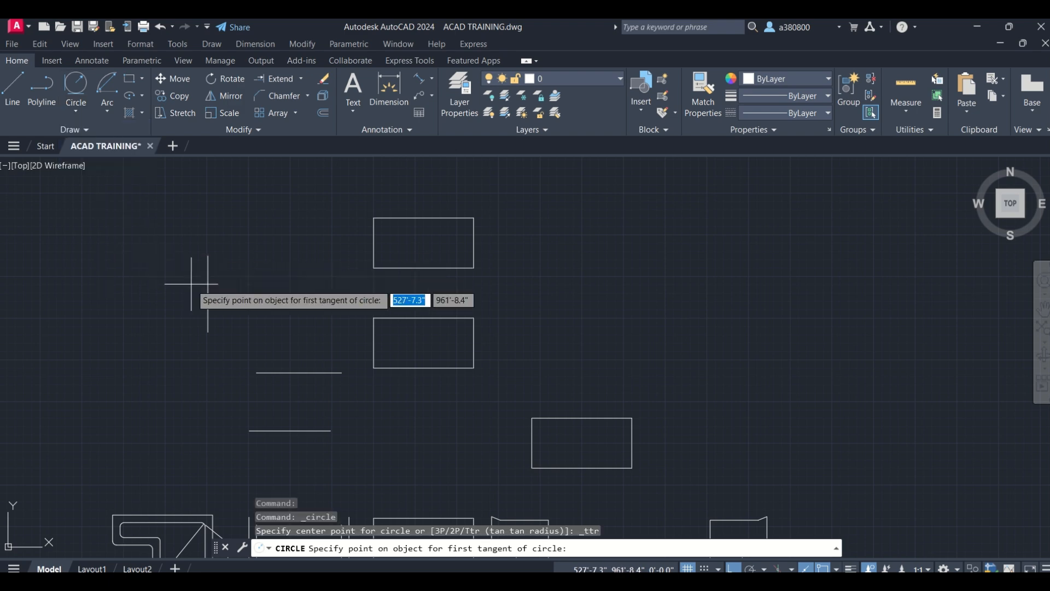
click(208, 291)
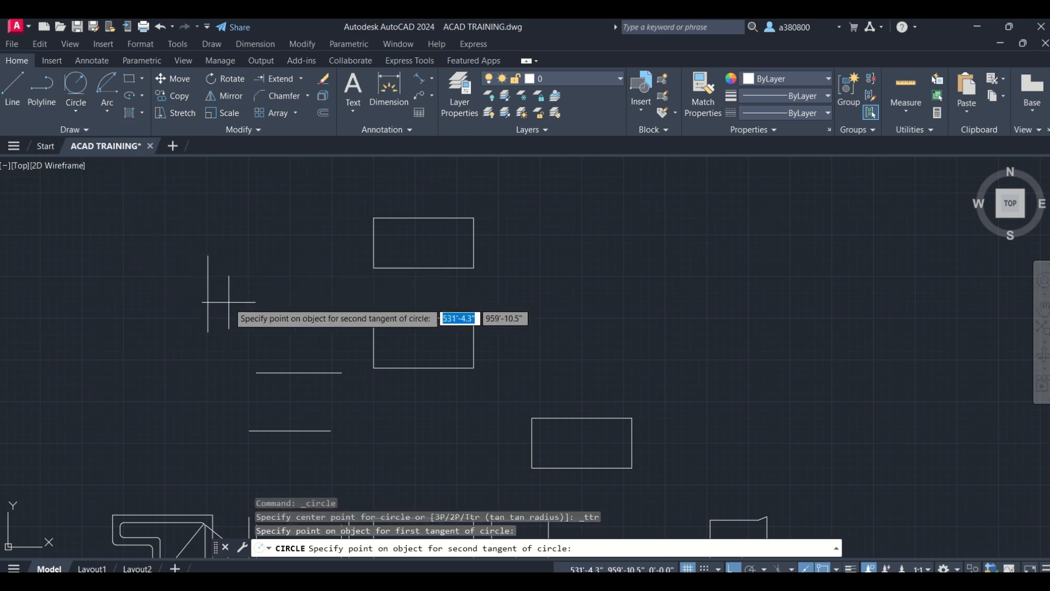
click(295, 373)
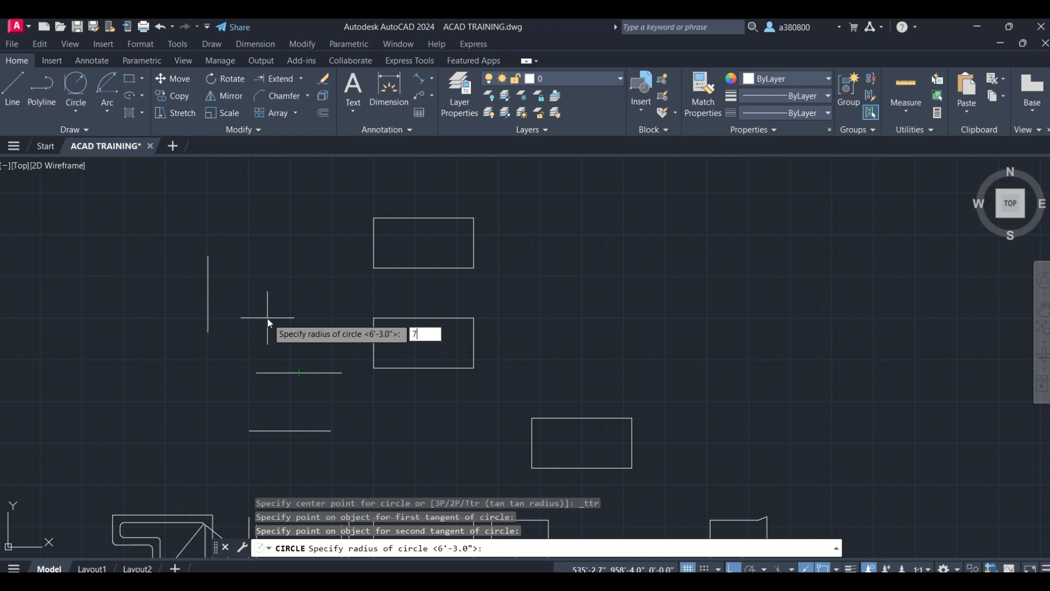
key(Return)
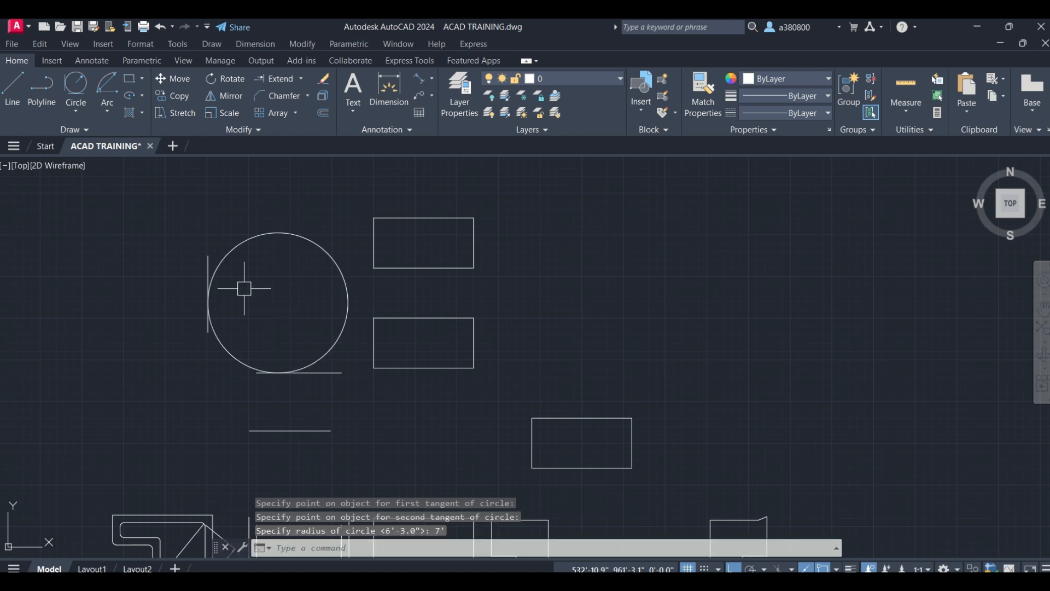
Undo the 7' tangent circle.
scroll(233, 299, up, 2)
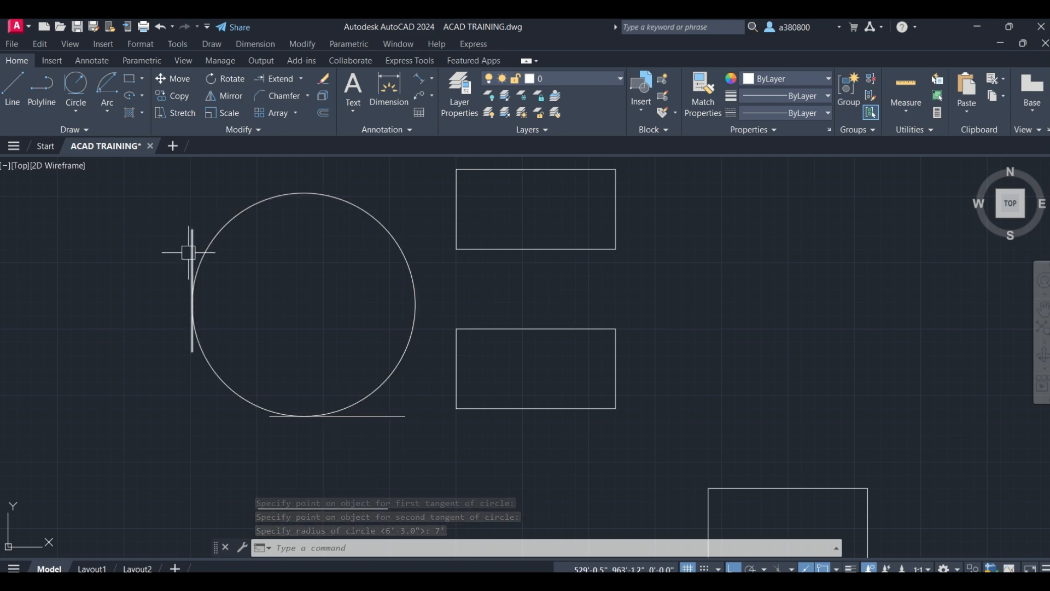
key(ctrl+z)
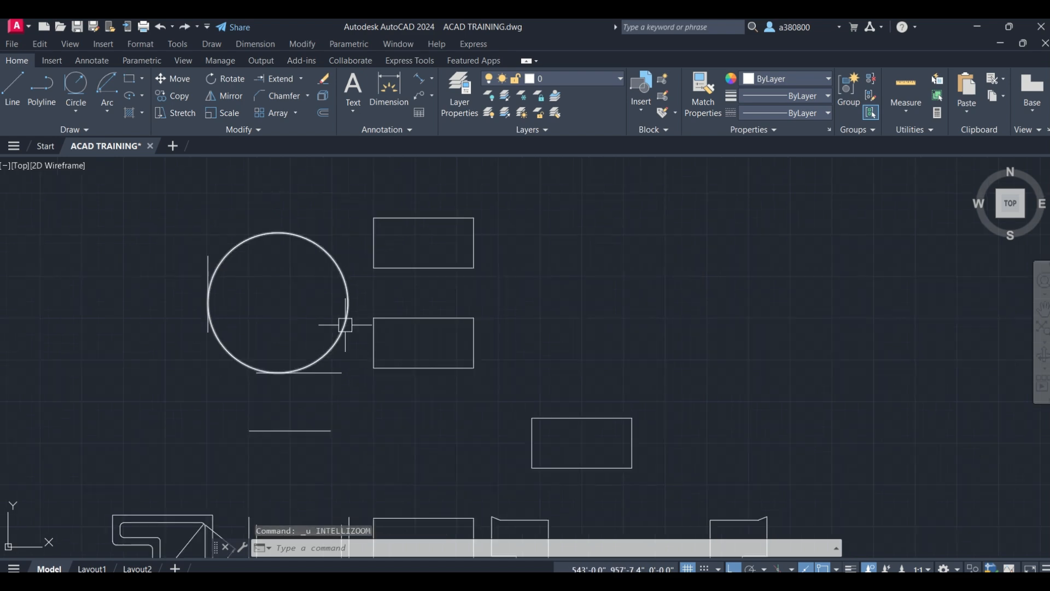
key(ctrl+z)
click(76, 112)
click(116, 249)
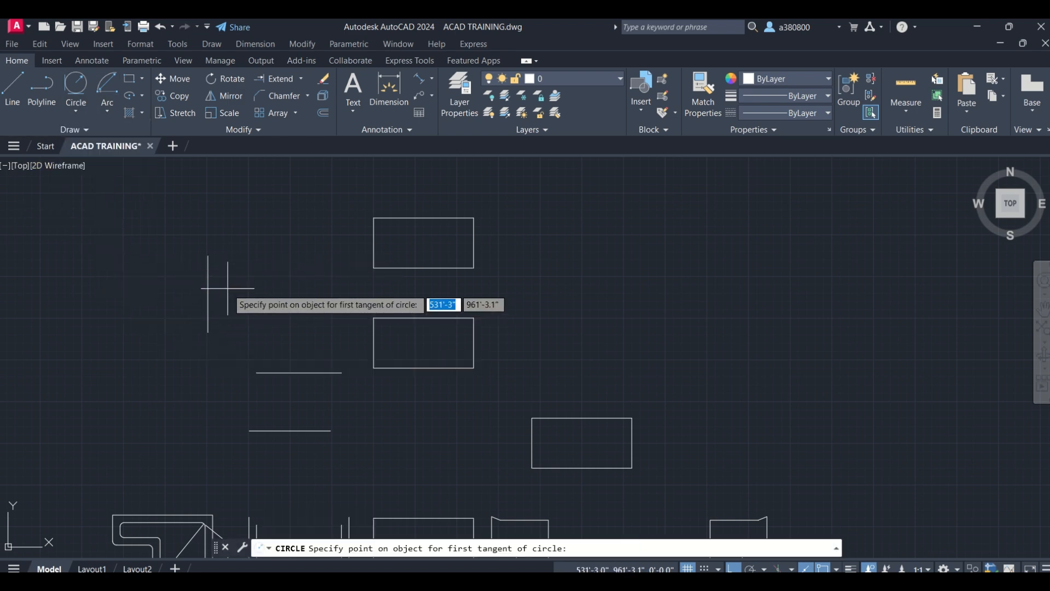
key(Escape)
Delete the vertical line and draw a slanted line in its place with Ortho off, running down towards the lower horizontal line.
click(209, 280)
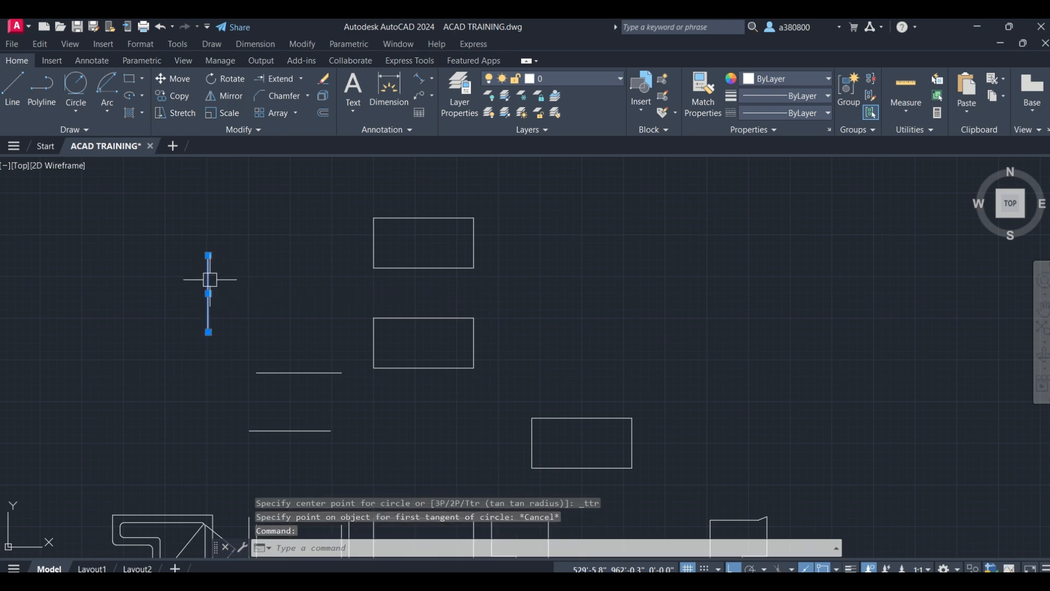
key(Delete)
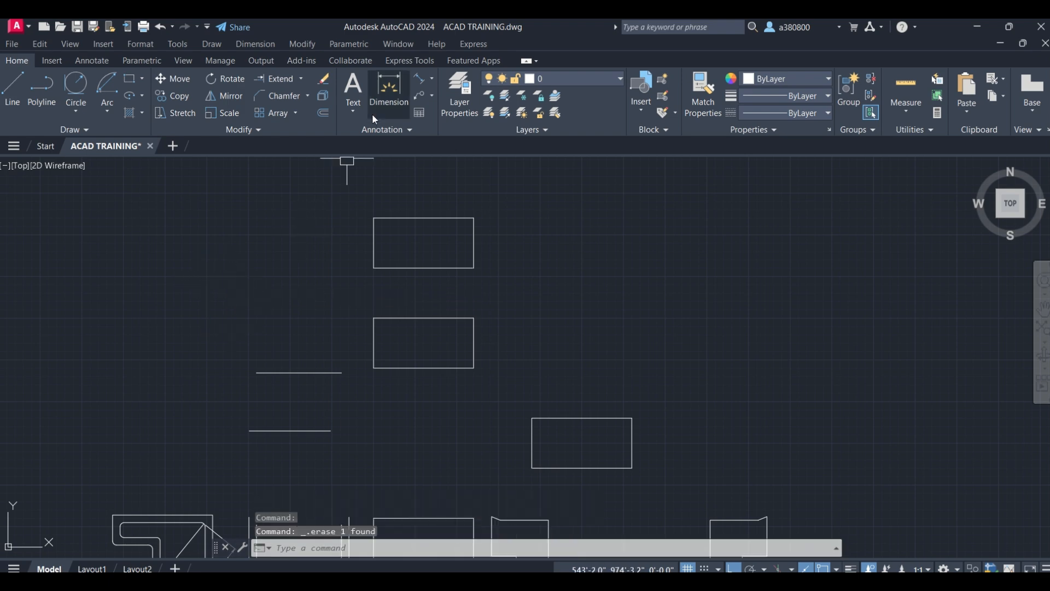
click(21, 89)
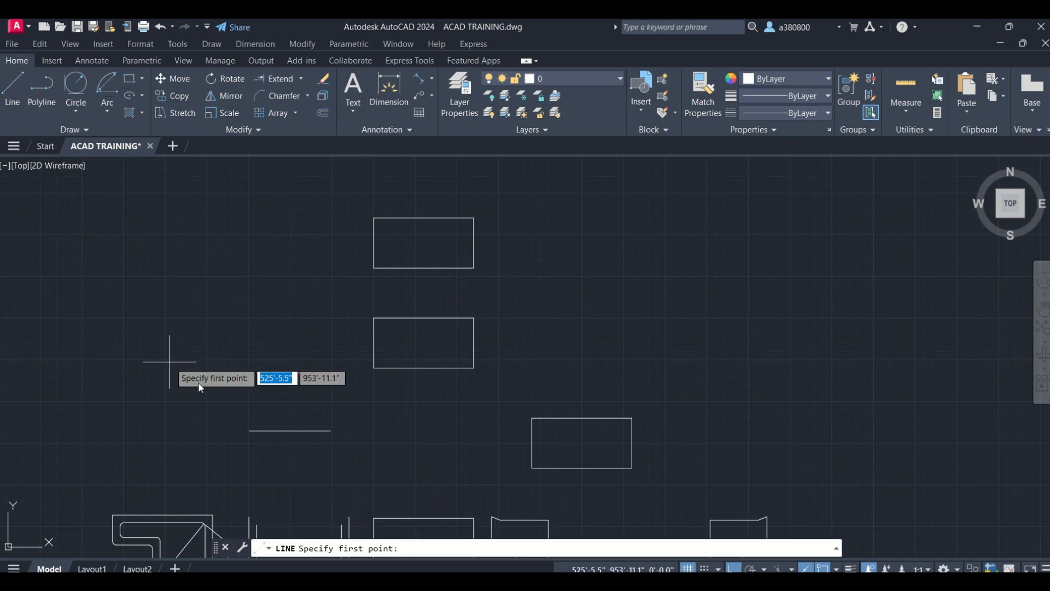
click(207, 320)
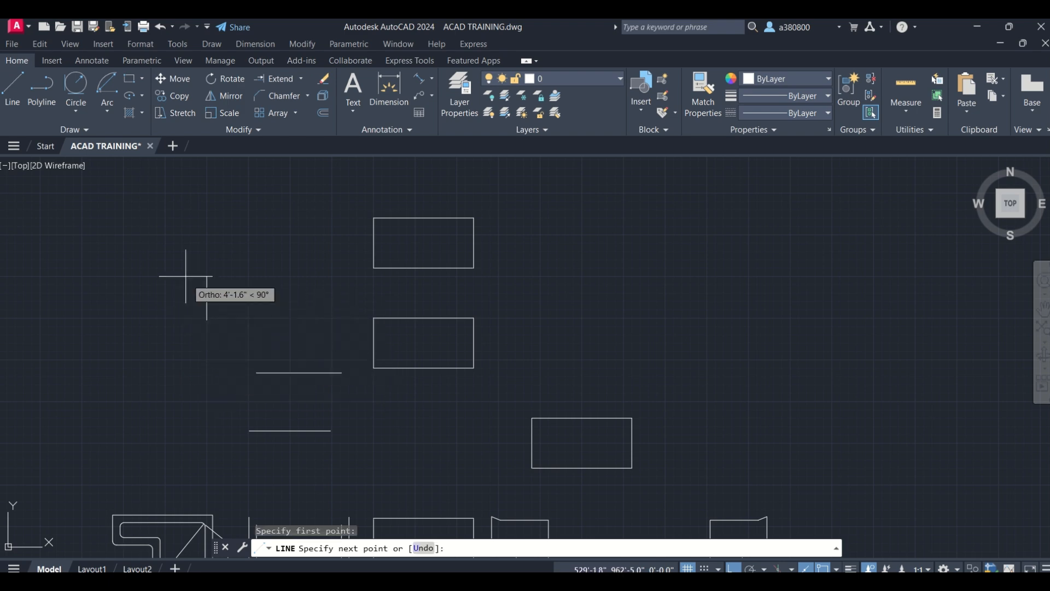
key(F8)
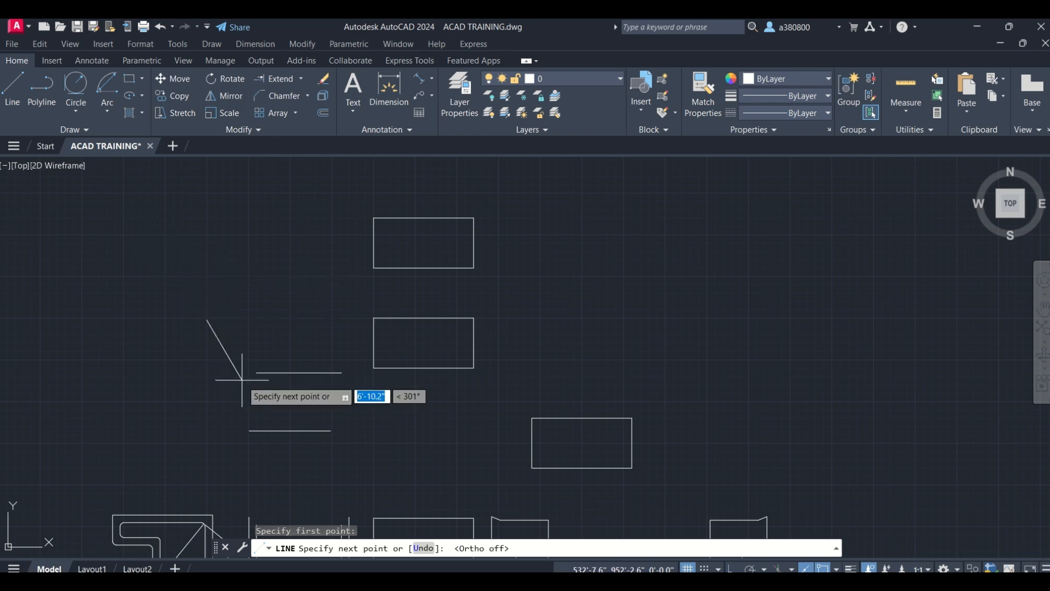
click(236, 407)
key(Escape)
Draw a Tan, Tan, Radius circle with a 5' radius, tangent to the slanted line and the upper horizontal line.
scroll(244, 358, up, 2)
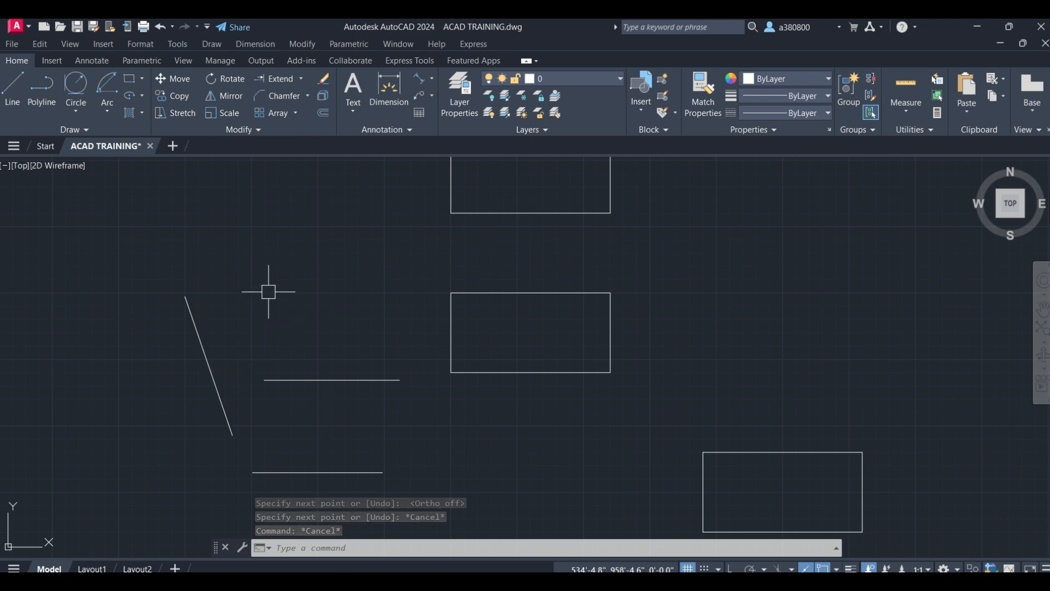
click(77, 86)
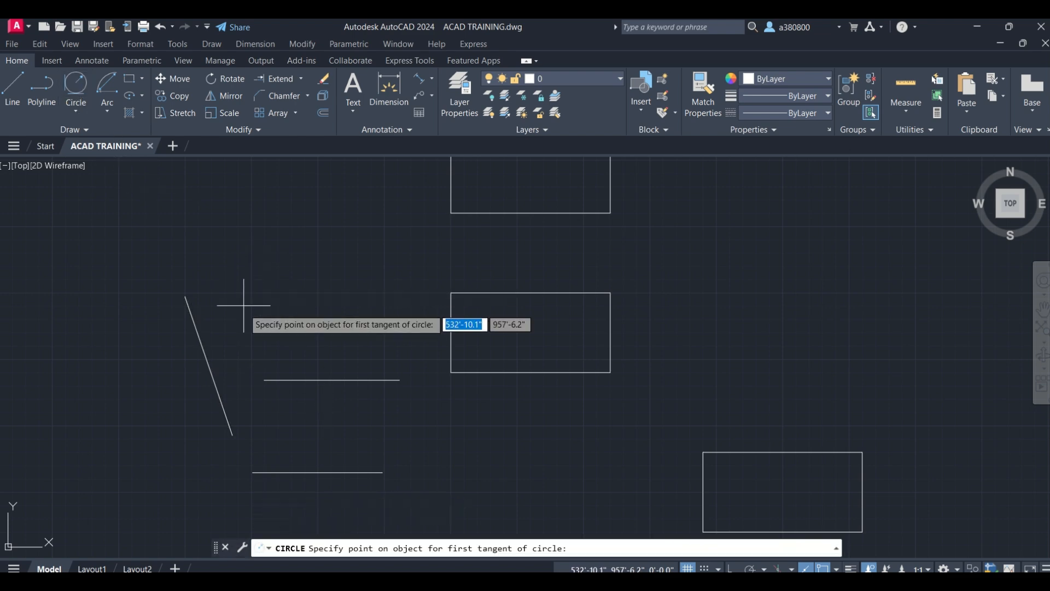
click(187, 302)
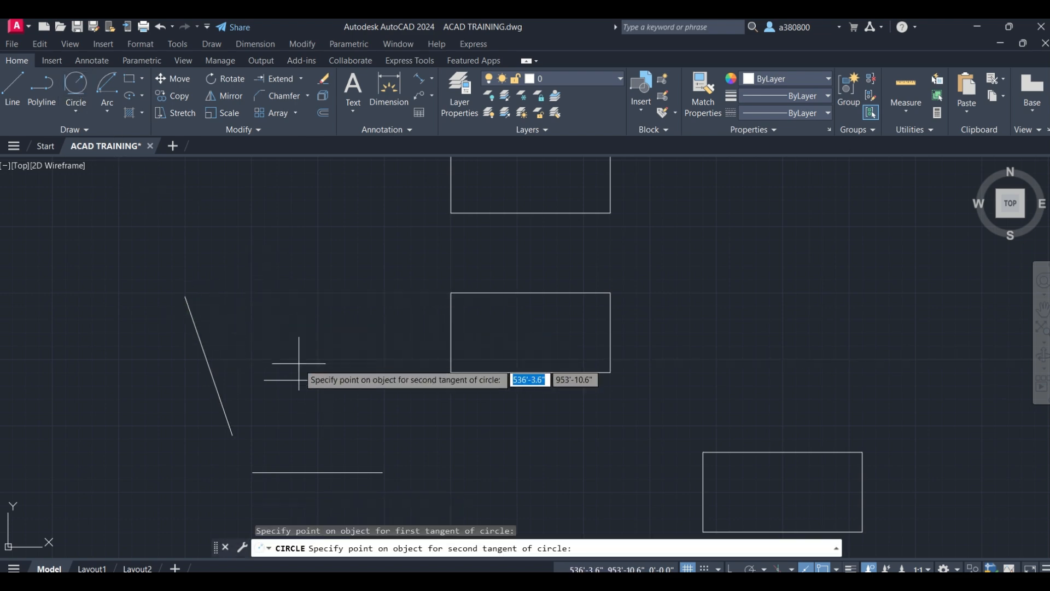
click(303, 380)
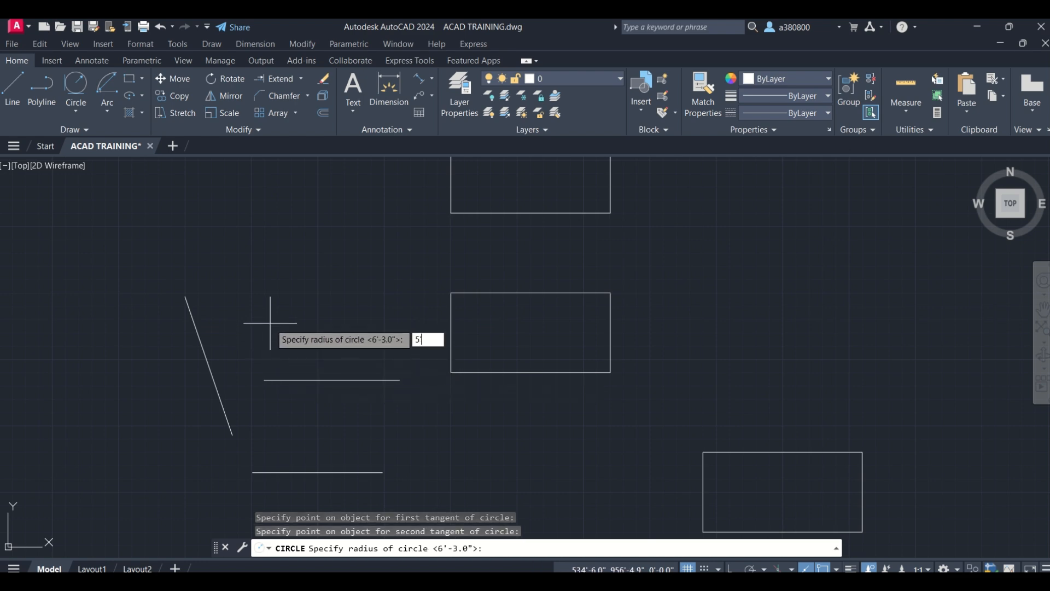
text(5')
key(Return)
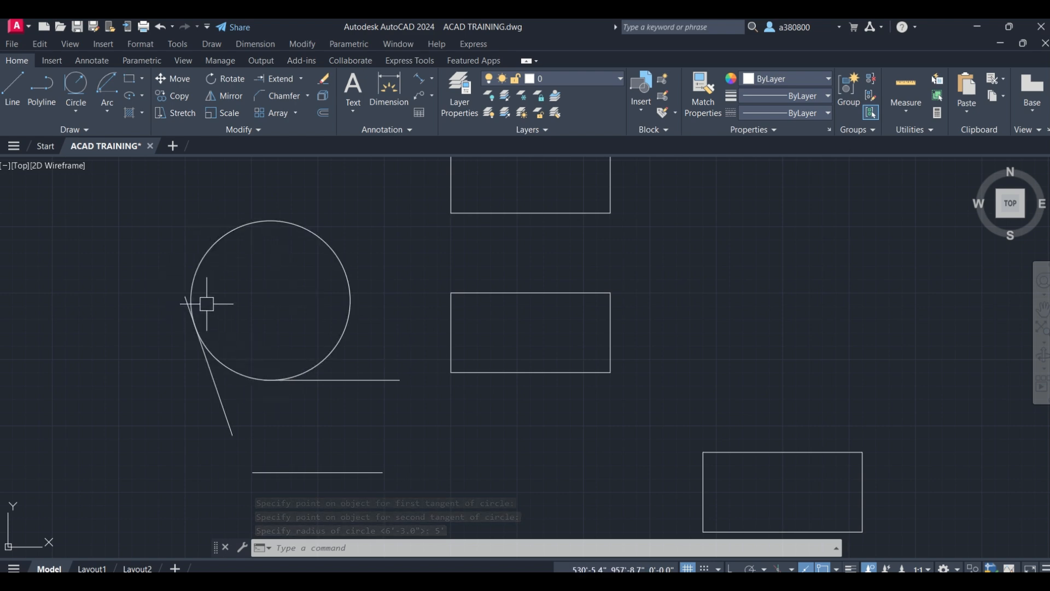
Delete the 5' tangent circle and draw a second slanted line above the upper horizontal line, sloping down to the right.
click(210, 248)
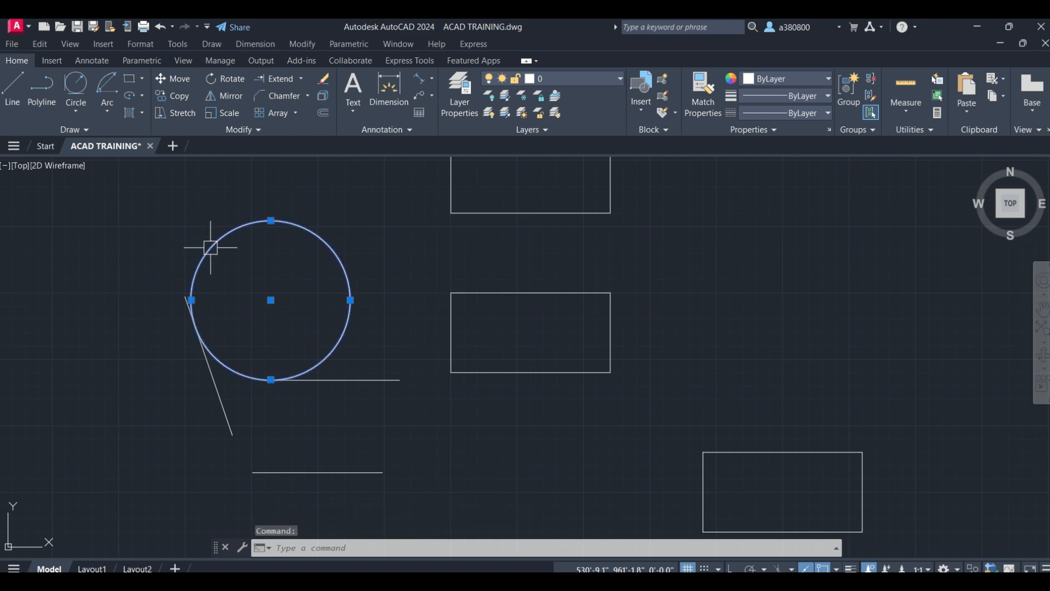
key(Delete)
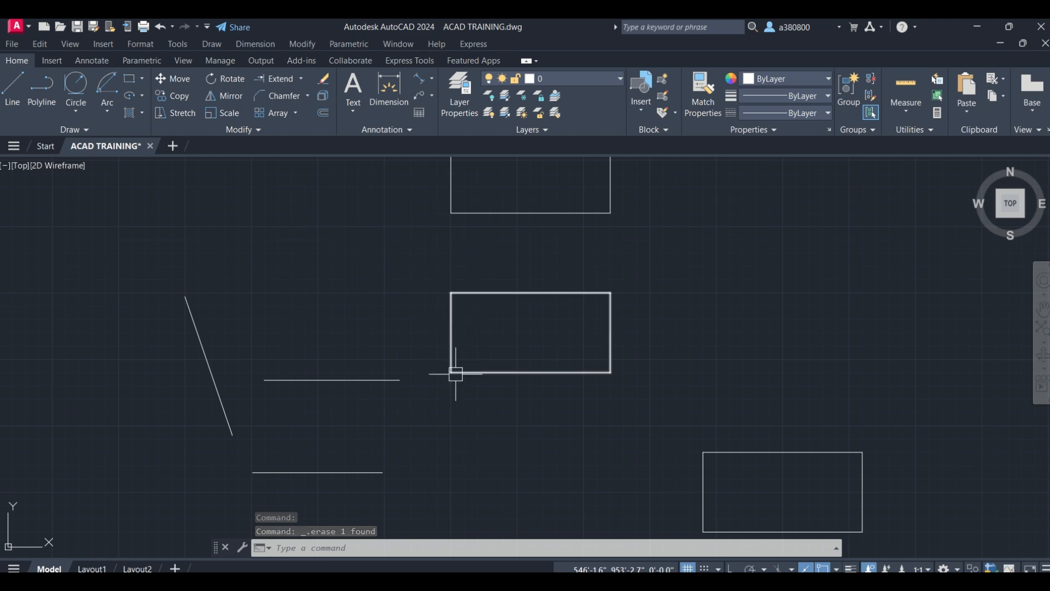
text(l)
key(Return)
click(326, 188)
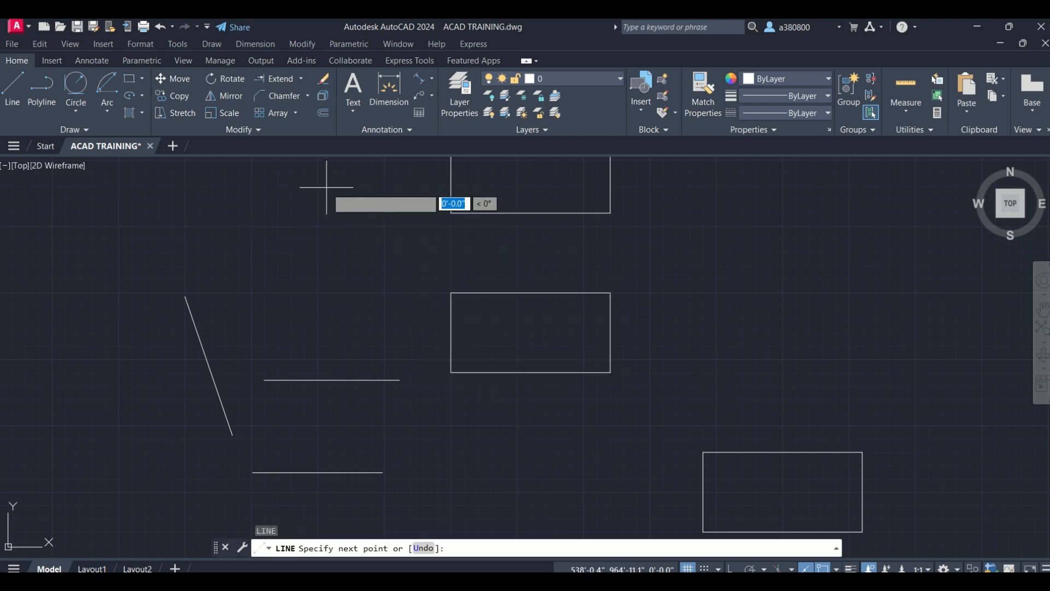
click(408, 264)
key(Escape)
key(Escape)
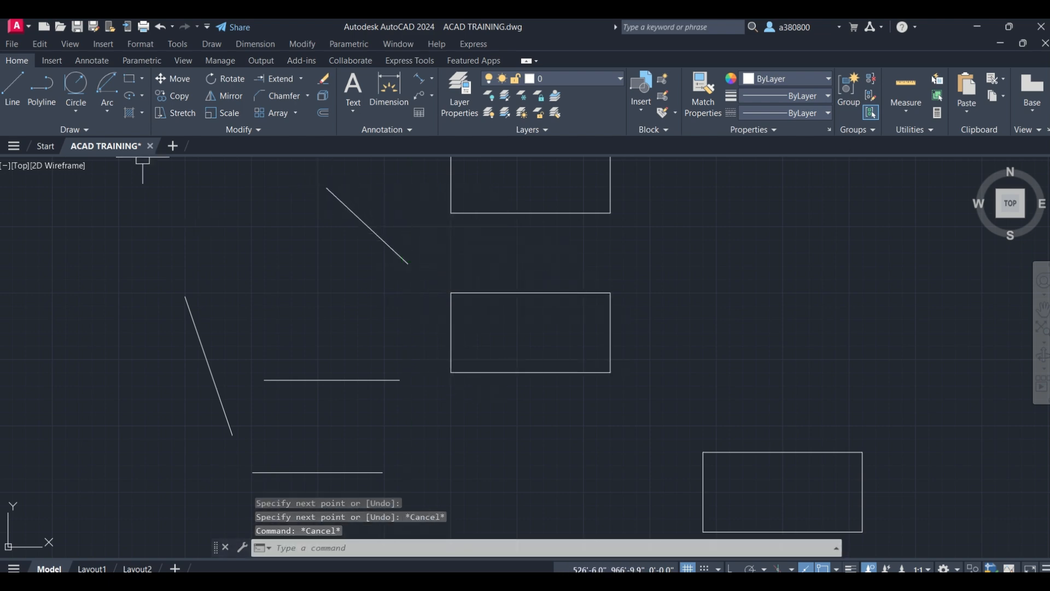
Draw a Tan, Tan, Tan circle touching both slanted lines and the upper horizontal line, and delete that circle.
click(76, 111)
click(85, 274)
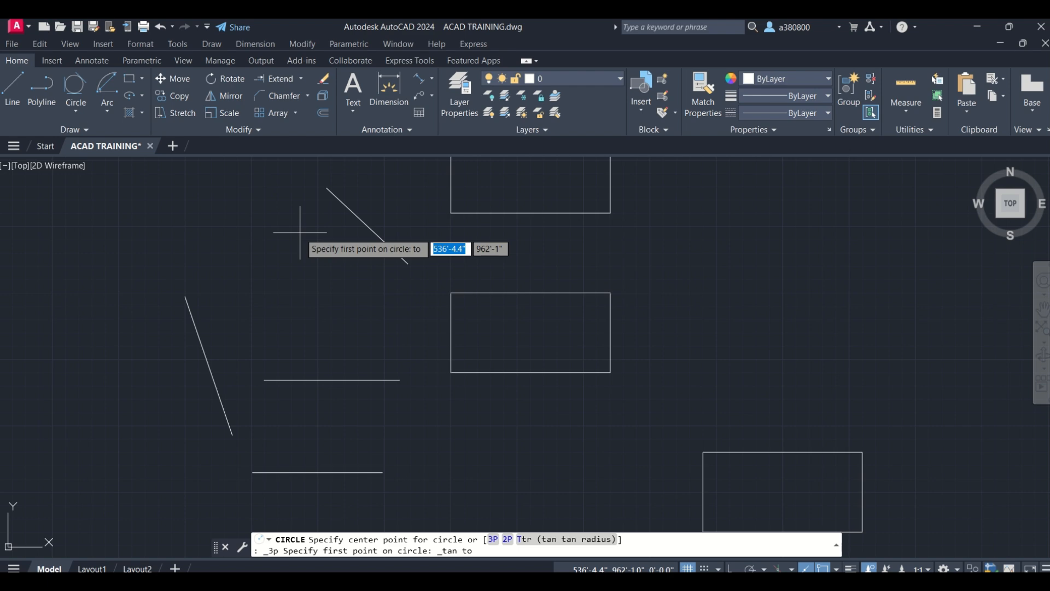
click(187, 305)
click(351, 221)
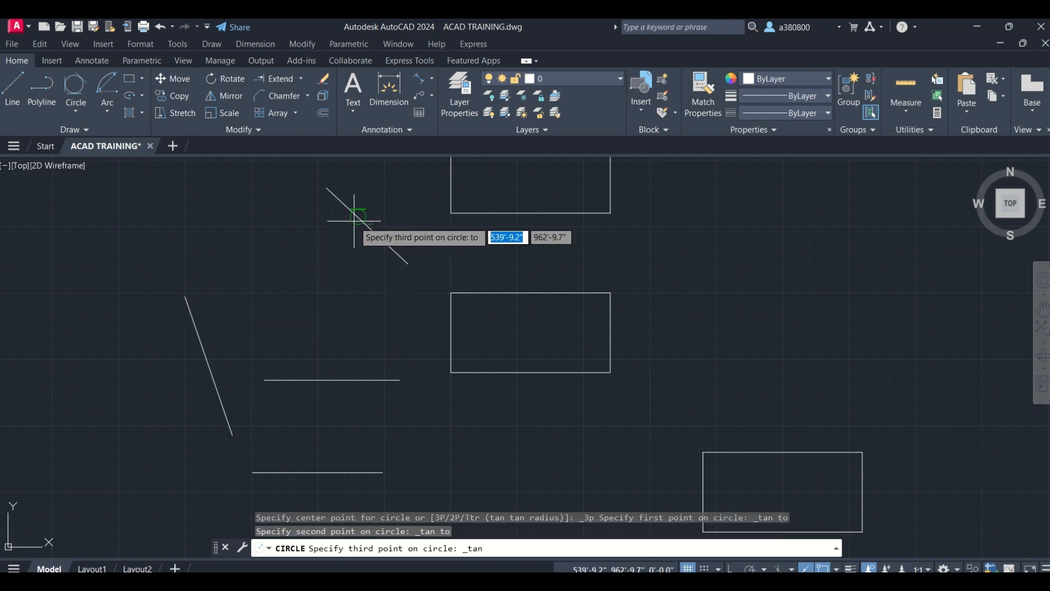
click(329, 368)
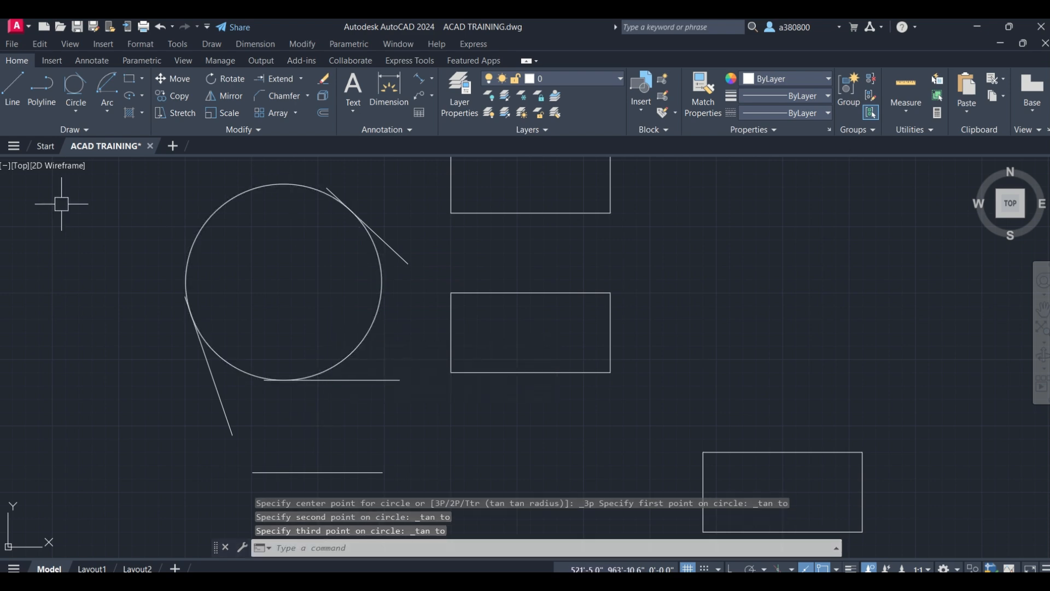
click(253, 188)
key(Delete)
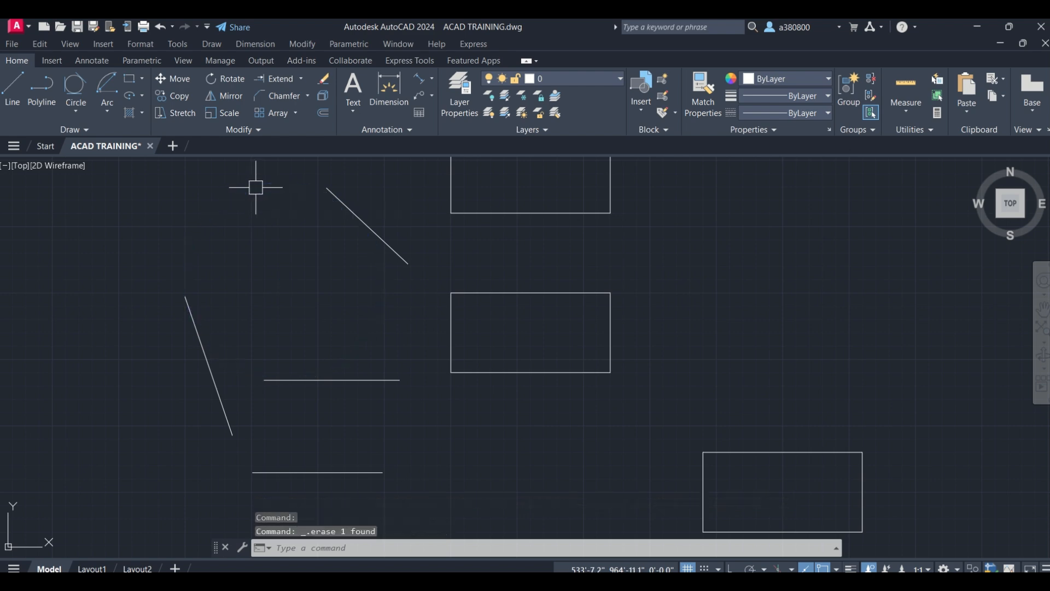
click(91, 102)
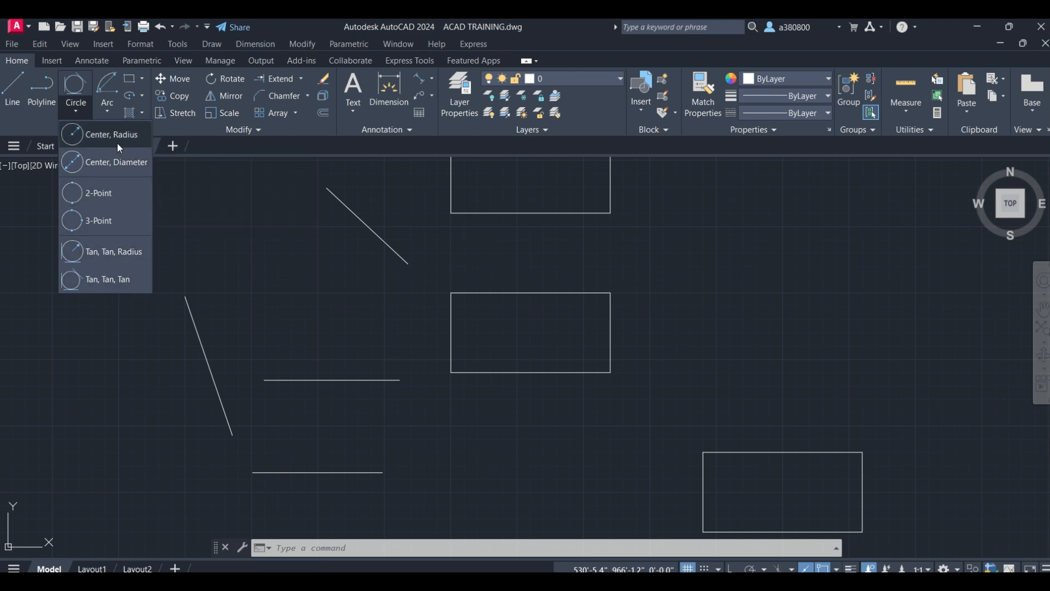
click(178, 248)
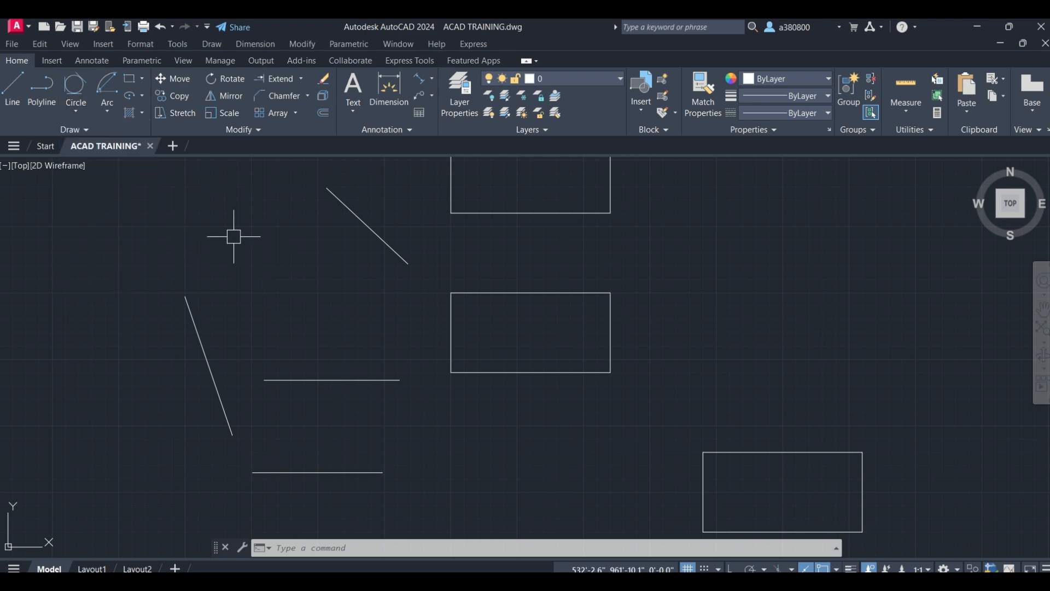
key(Escape)
key(Escape)
key(Escape)
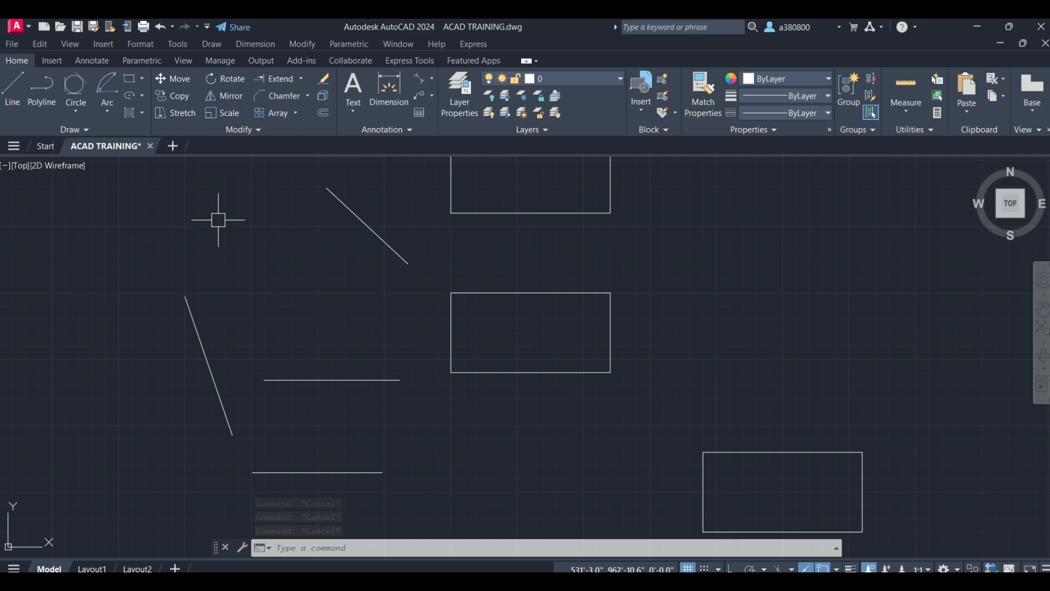
scroll(236, 284, down, 5)
mouse_move(342, 416)
middle_down()
mouse_move(445, 369)
mouse_move(547, 279)
middle_up()
mouse_move(291, 233)
middle_down()
mouse_move(270, 279)
mouse_move(269, 323)
middle_up()
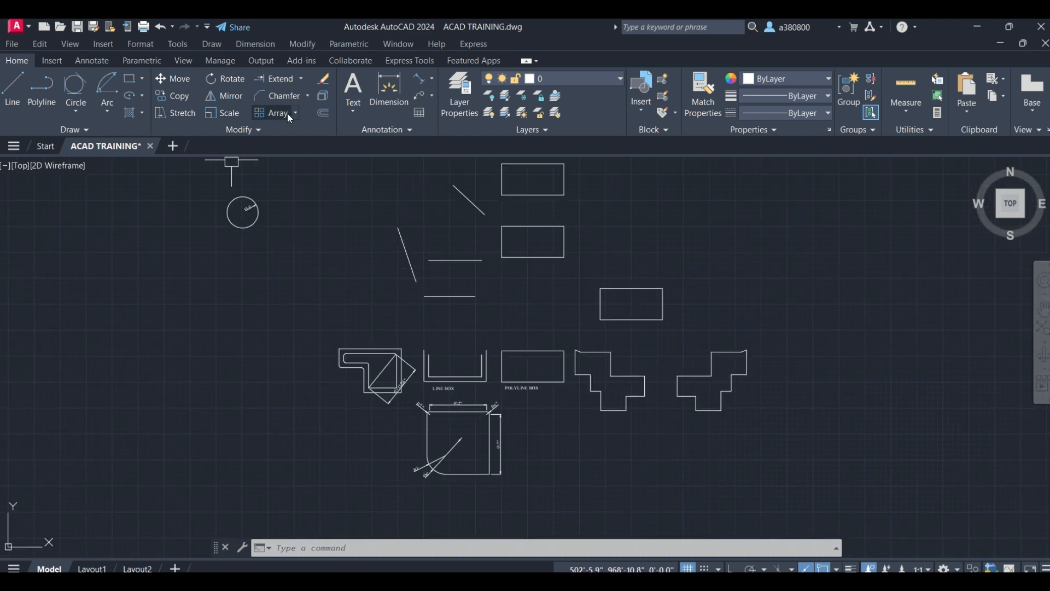
click(306, 96)
click(306, 117)
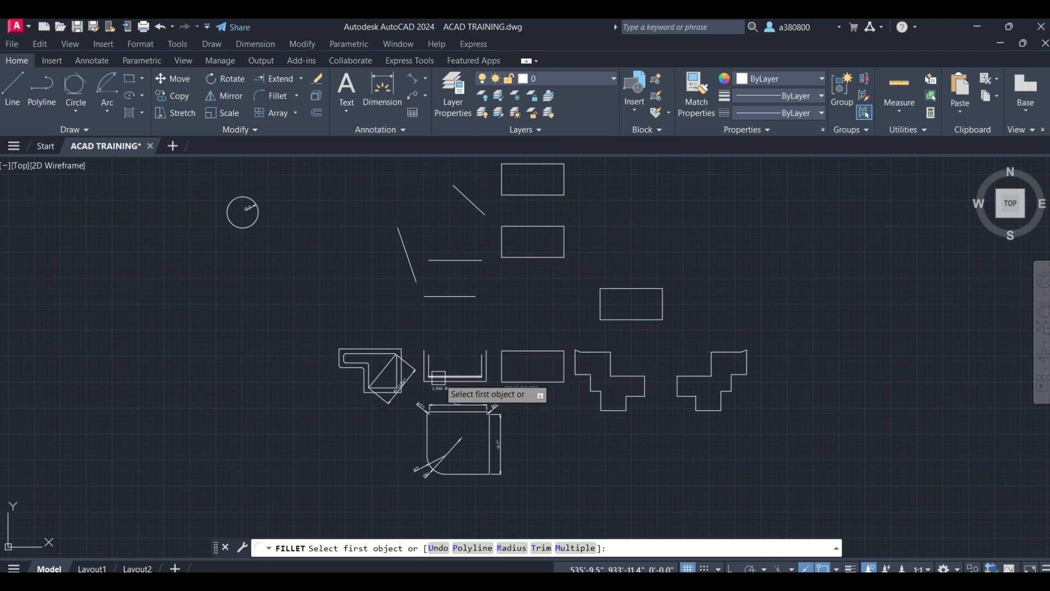
scroll(438, 377, up, 4)
scroll(443, 343, up, 2)
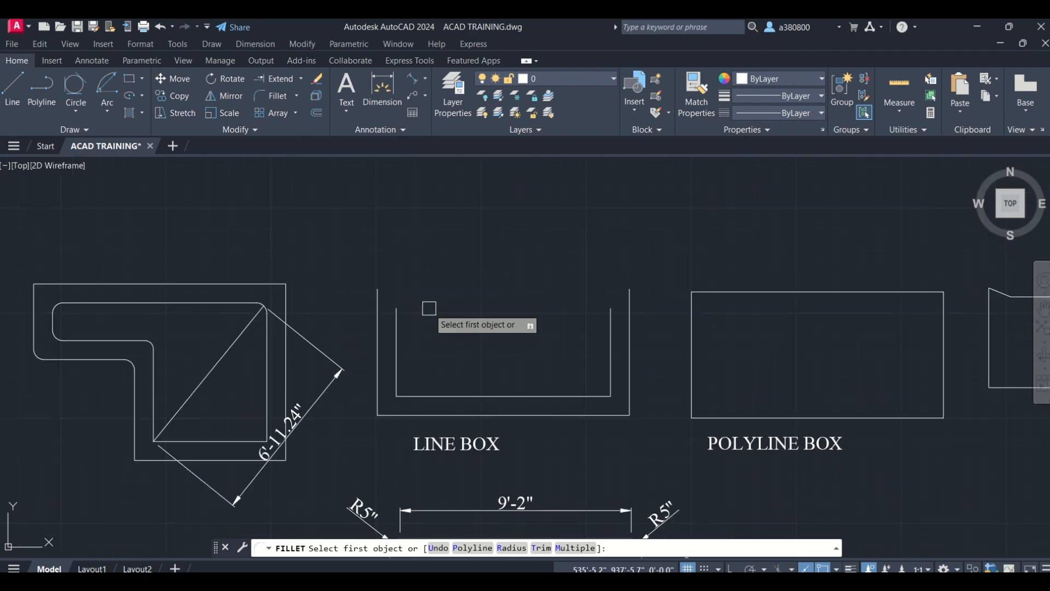
key(Escape)
Close the outer outline of the LINE BOX with a line joining the upper ends of its two vertical sides.
text(l)
key(Return)
click(378, 289)
click(628, 289)
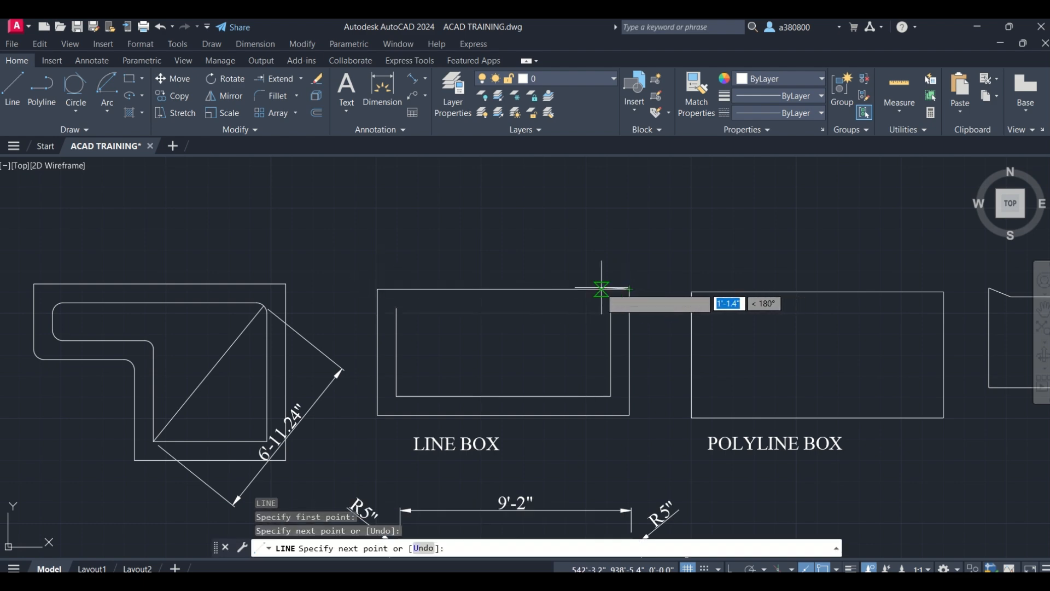
key(Escape)
Delete the three inner offset lines inside the LINE BOX.
click(610, 386)
key(Delete)
click(565, 396)
key(Delete)
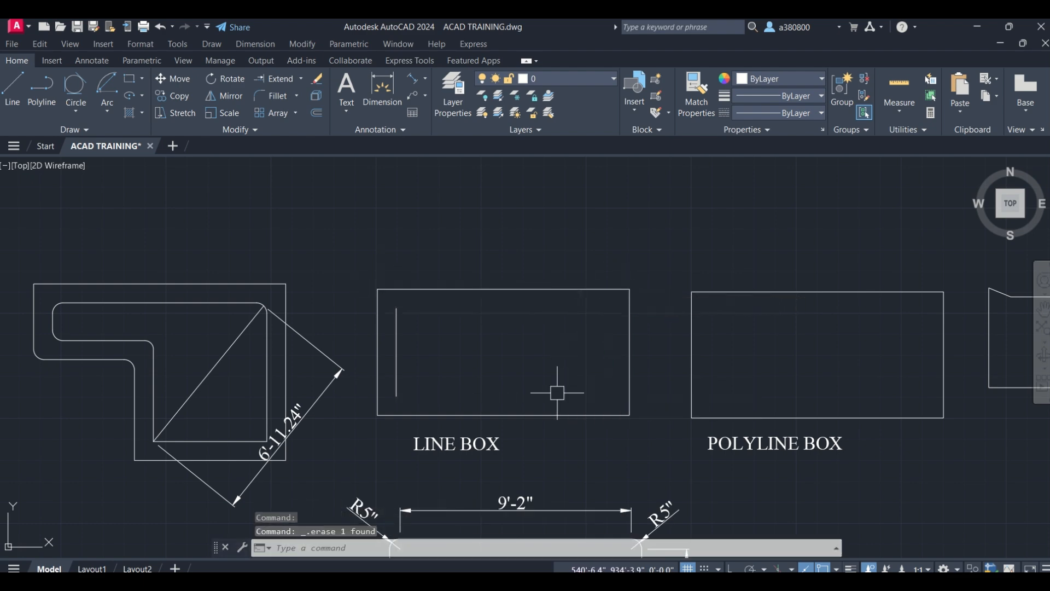
click(396, 361)
key(Delete)
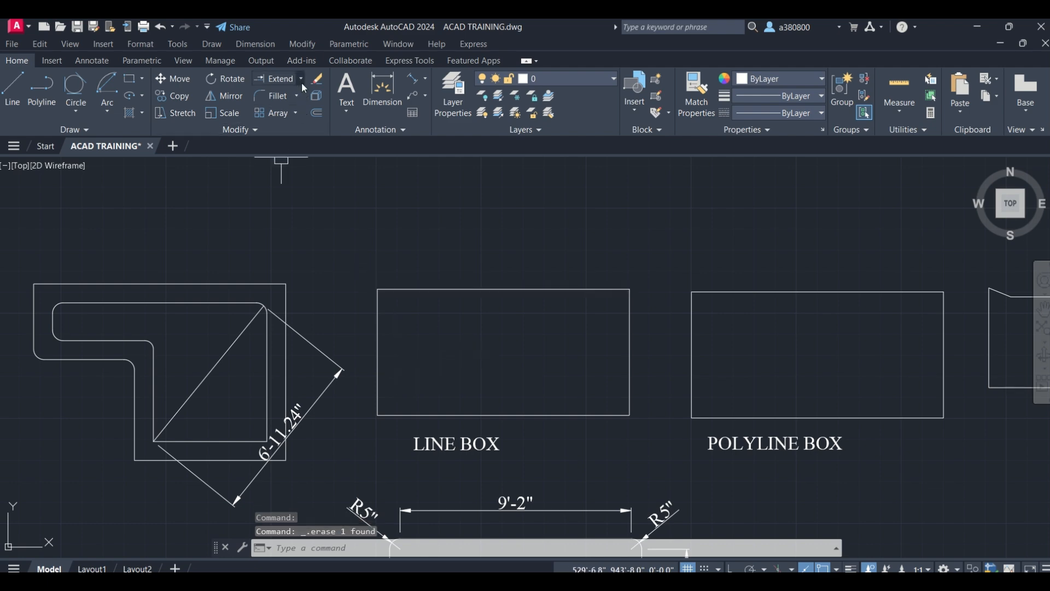
click(301, 78)
click(303, 79)
click(301, 79)
click(300, 78)
click(297, 96)
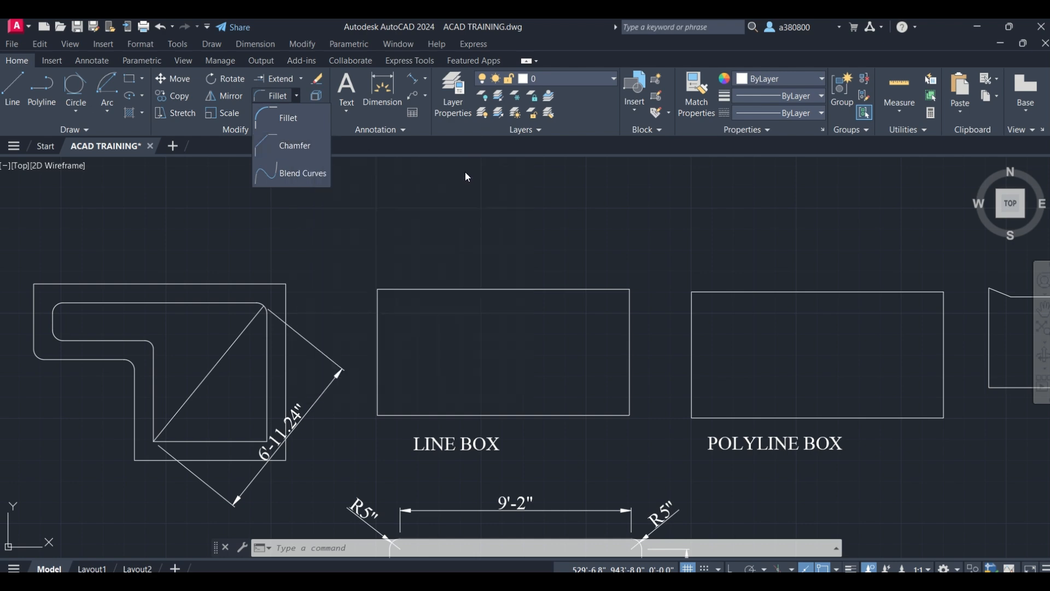
click(545, 32)
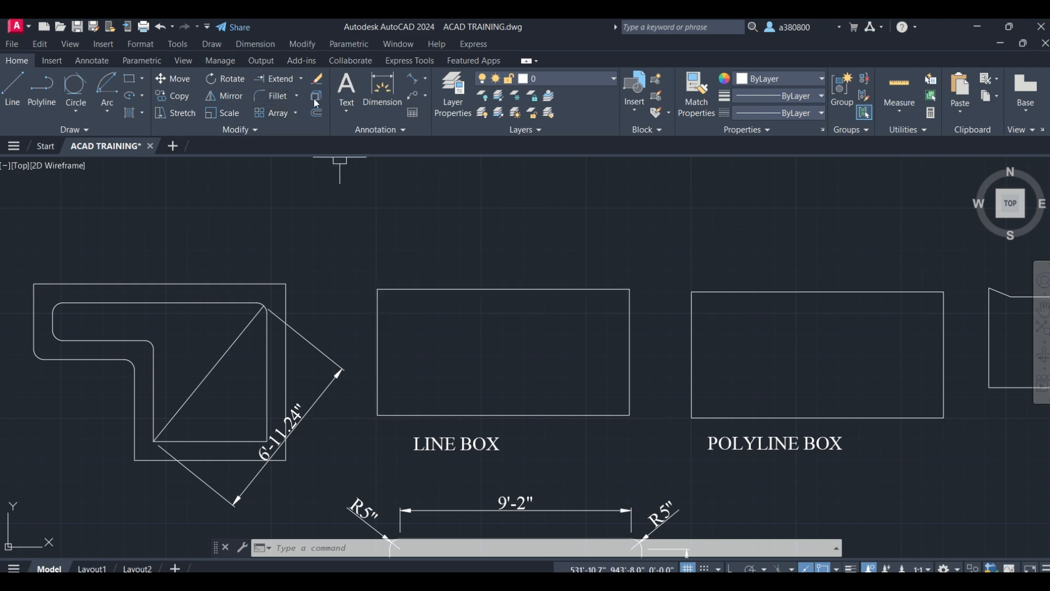
Fillet the upper-left corner of the LINE BOX with a 2' radius, using the Multiple option.
click(278, 96)
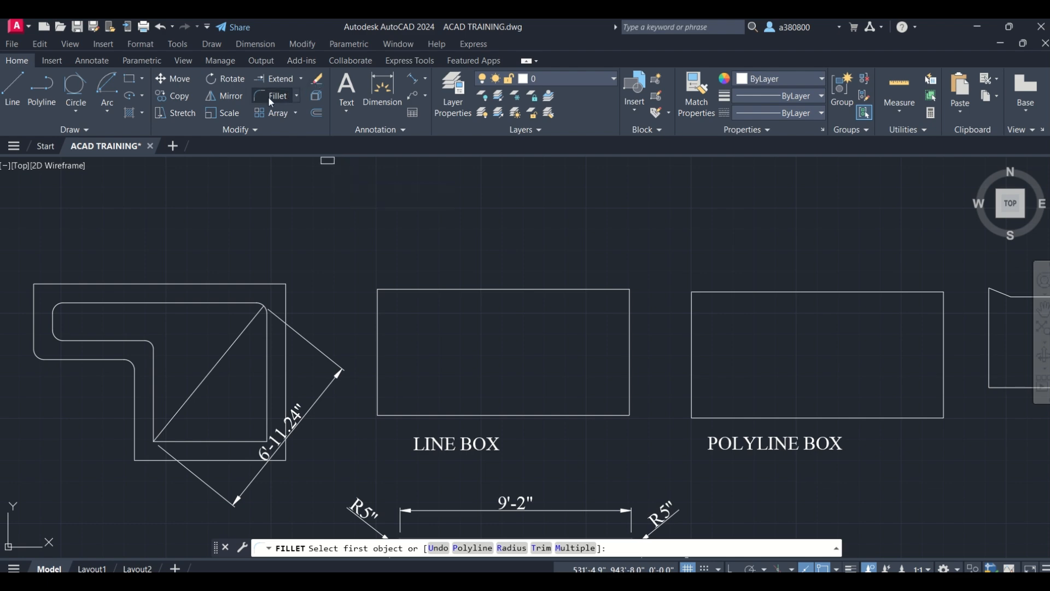
click(571, 549)
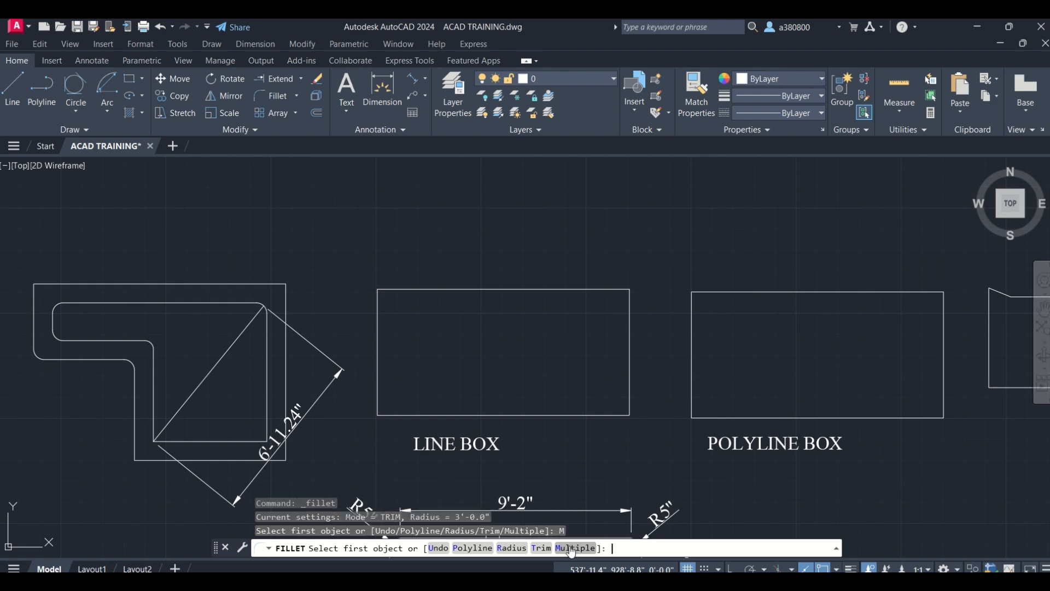
click(512, 548)
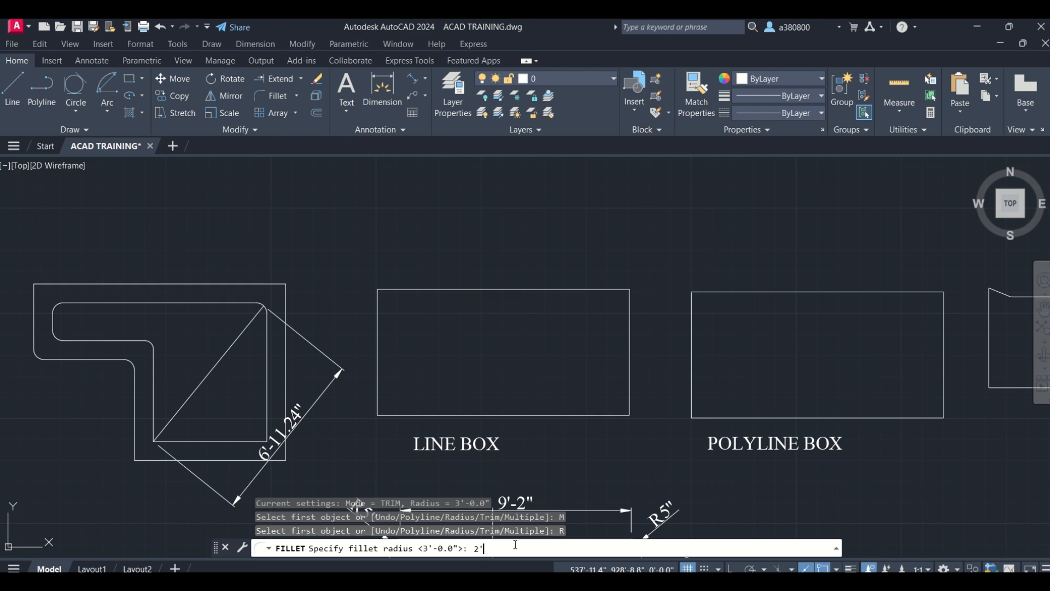
key(Return)
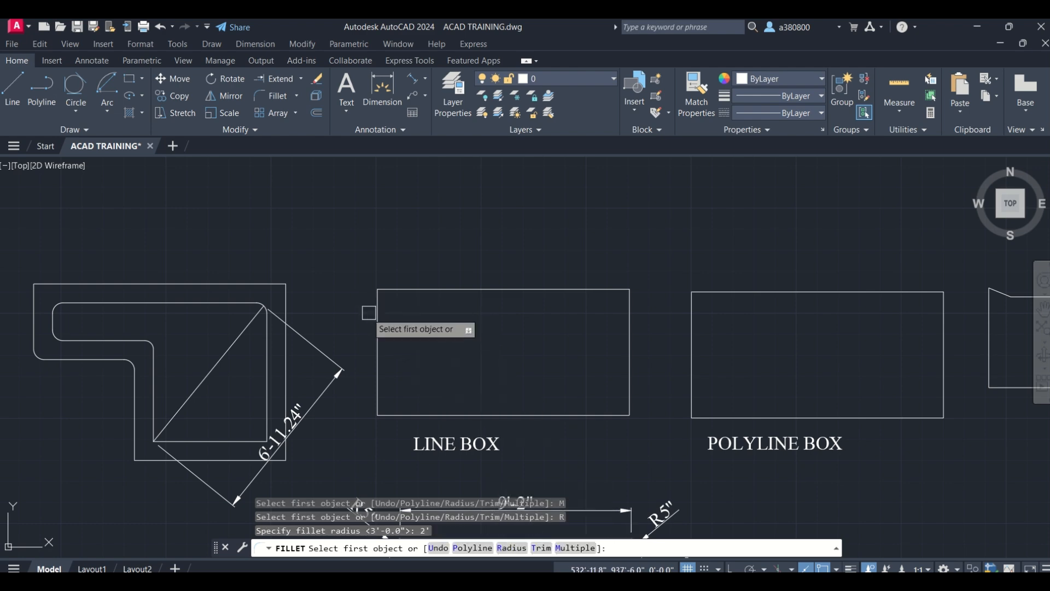
scroll(396, 300, up, 3)
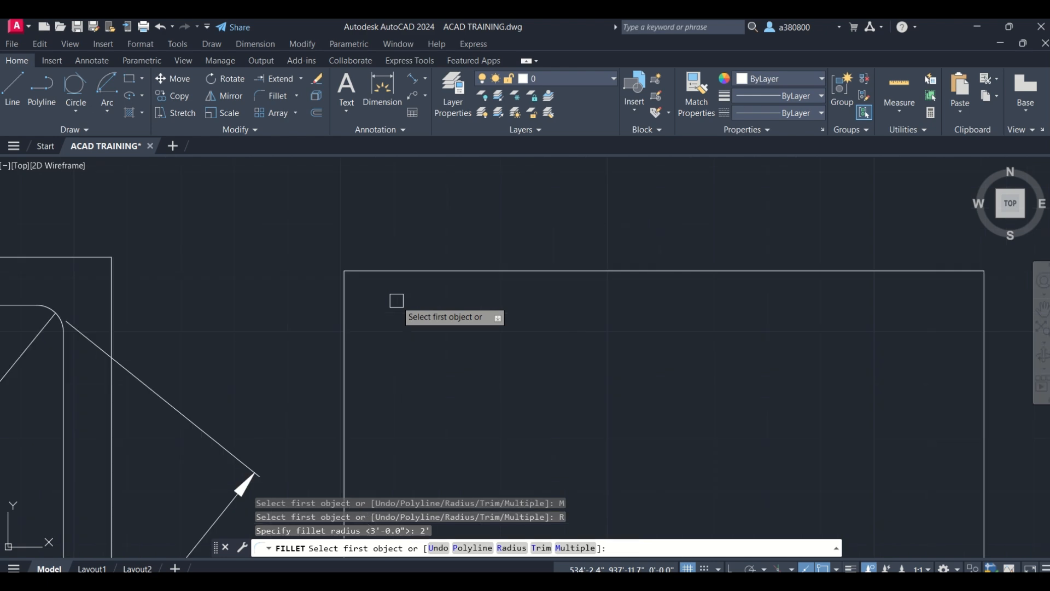
click(343, 301)
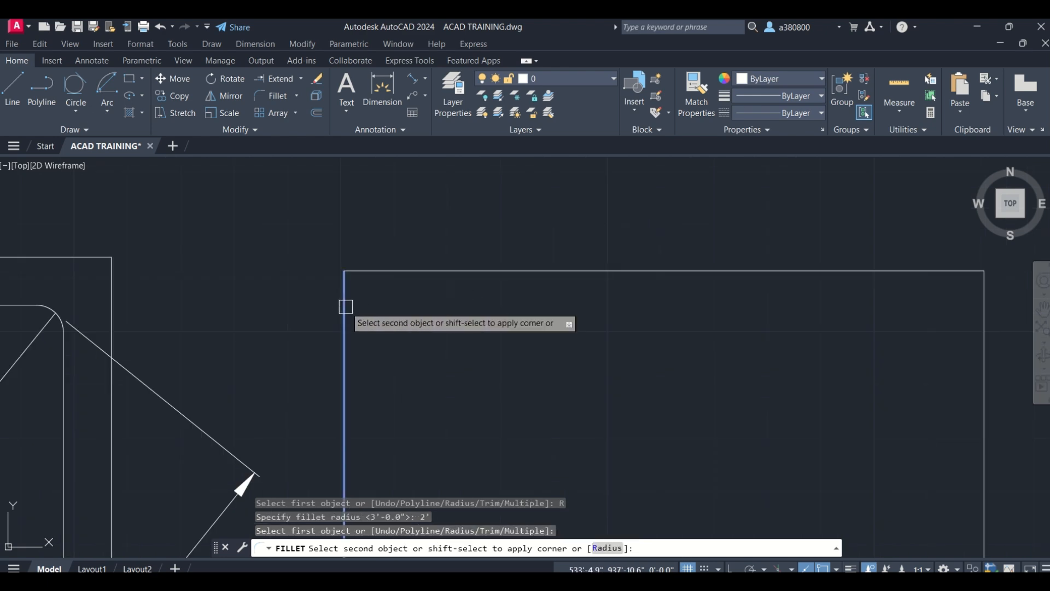
click(366, 273)
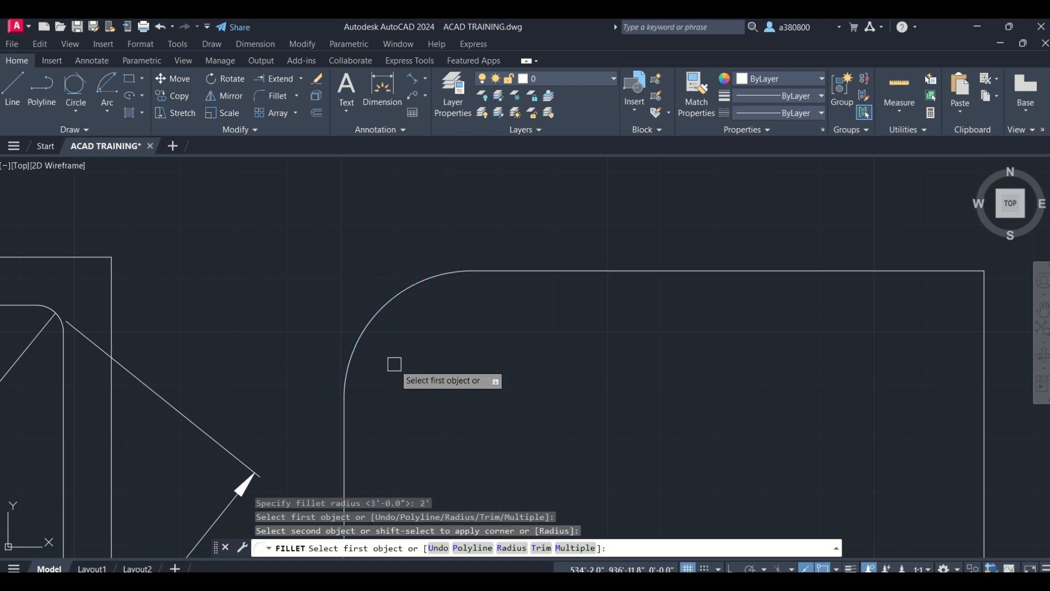
Fillet the lower-right corner of the LINE BOX with the same radius and end the Fillet command.
scroll(334, 258, down, 4)
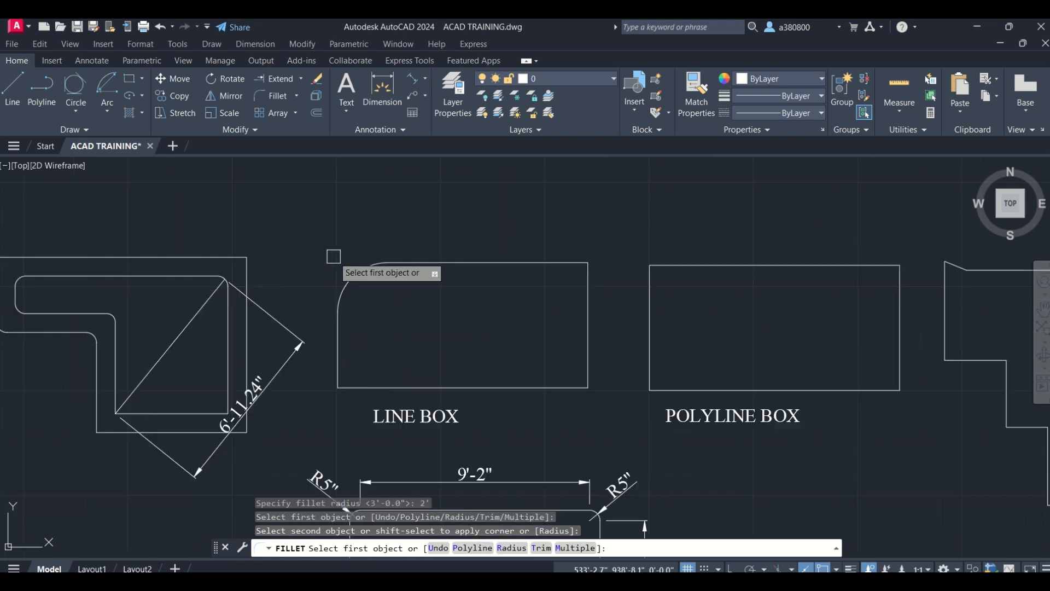
click(566, 388)
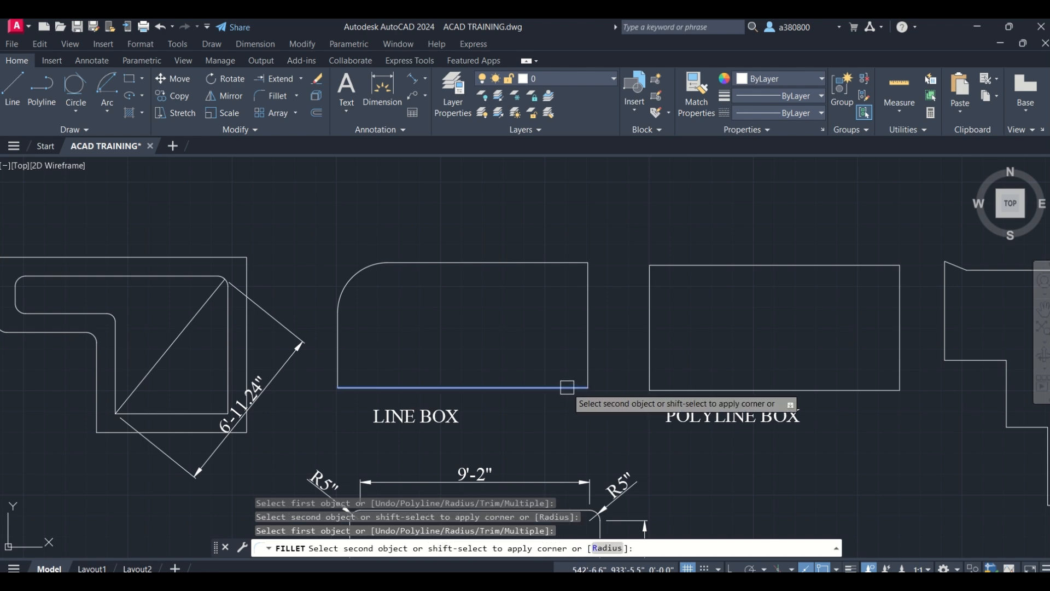
click(588, 348)
key(Escape)
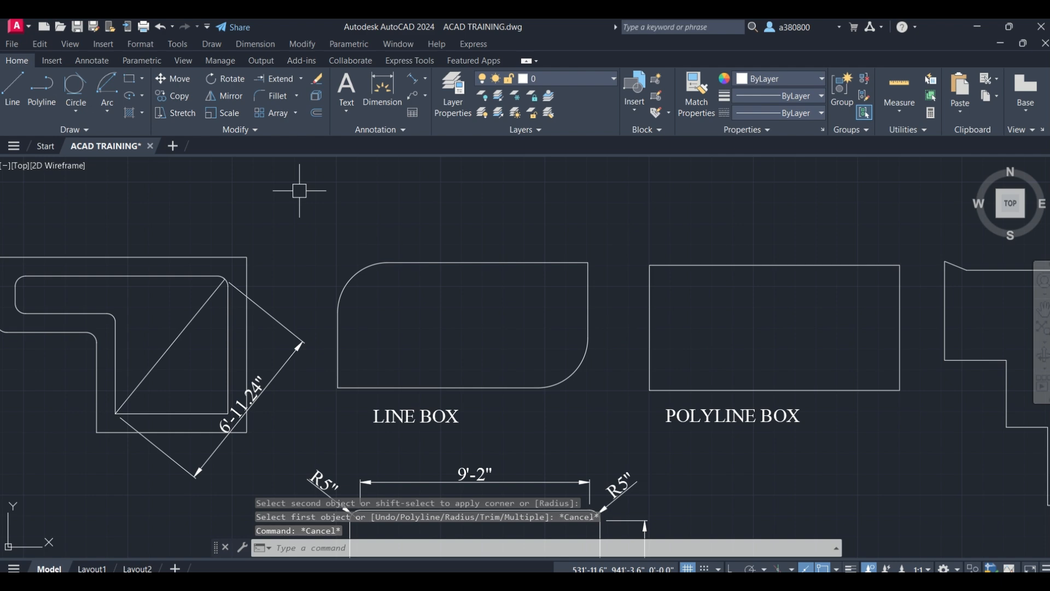
Chamfer the lower-left corner of the LINE BOX using the Multiple option, with distances of 3' along the bottom edge and 2' up the side.
click(296, 98)
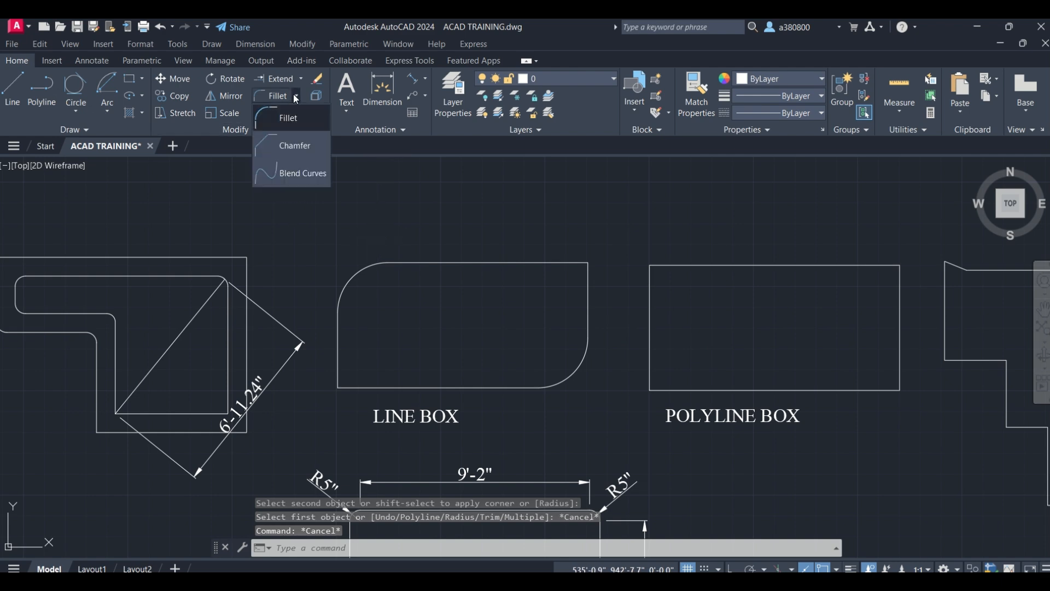
click(301, 144)
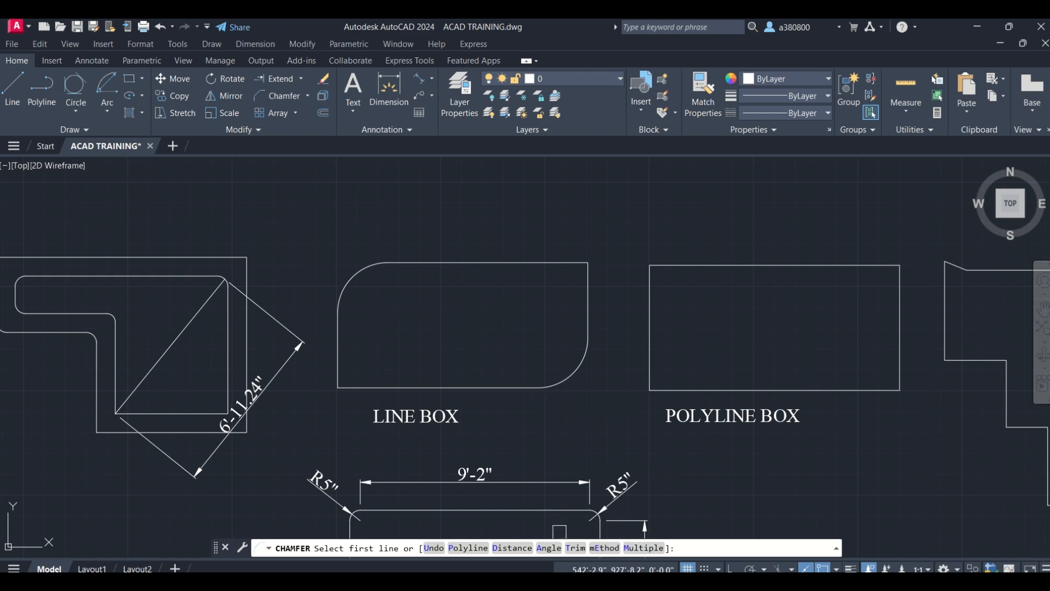
click(640, 548)
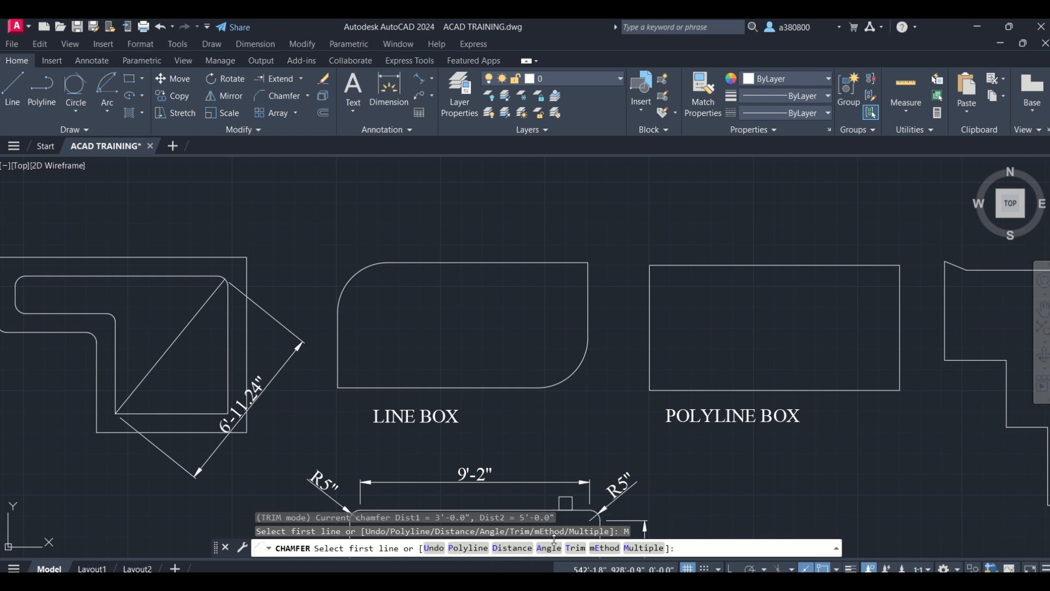
click(647, 547)
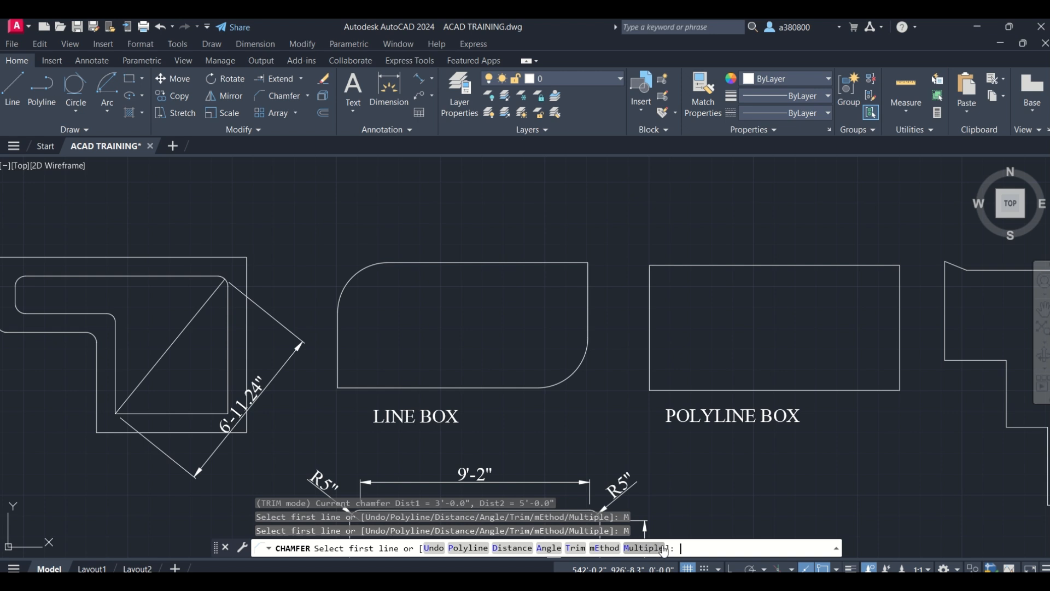
click(513, 548)
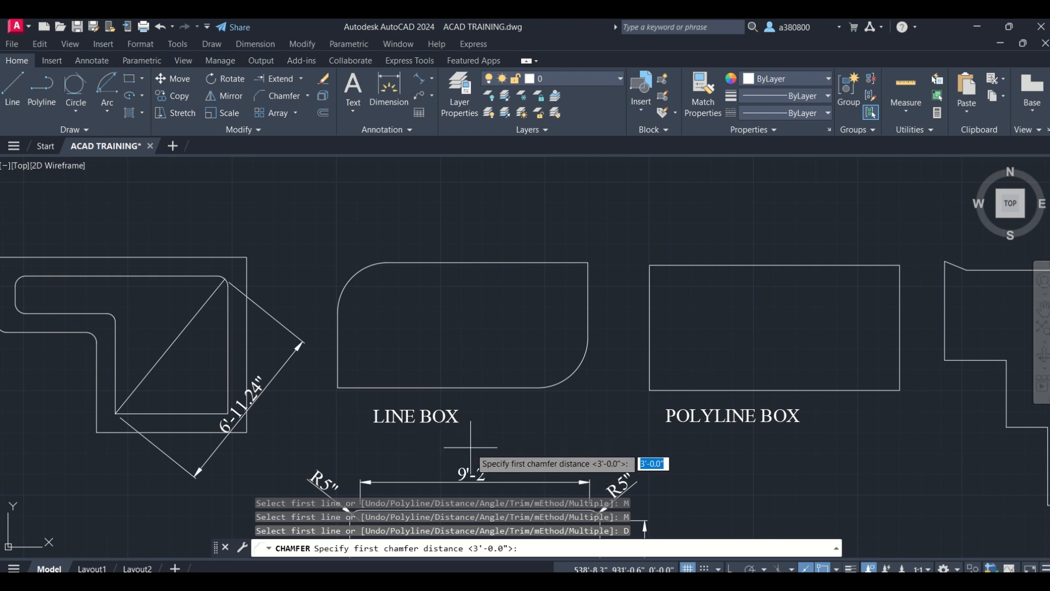
text(3)
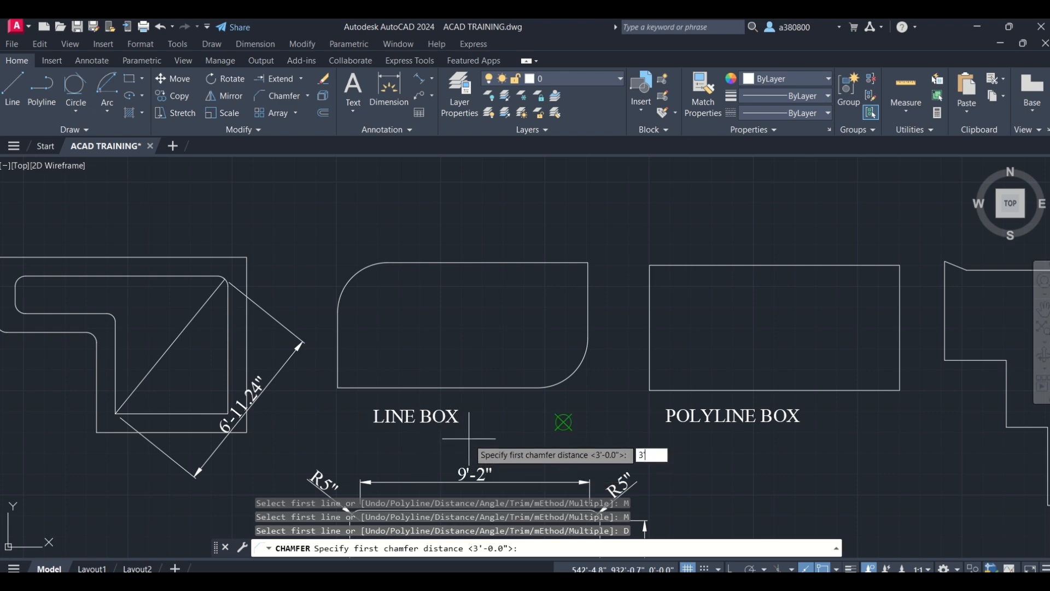
text(')
key(Return)
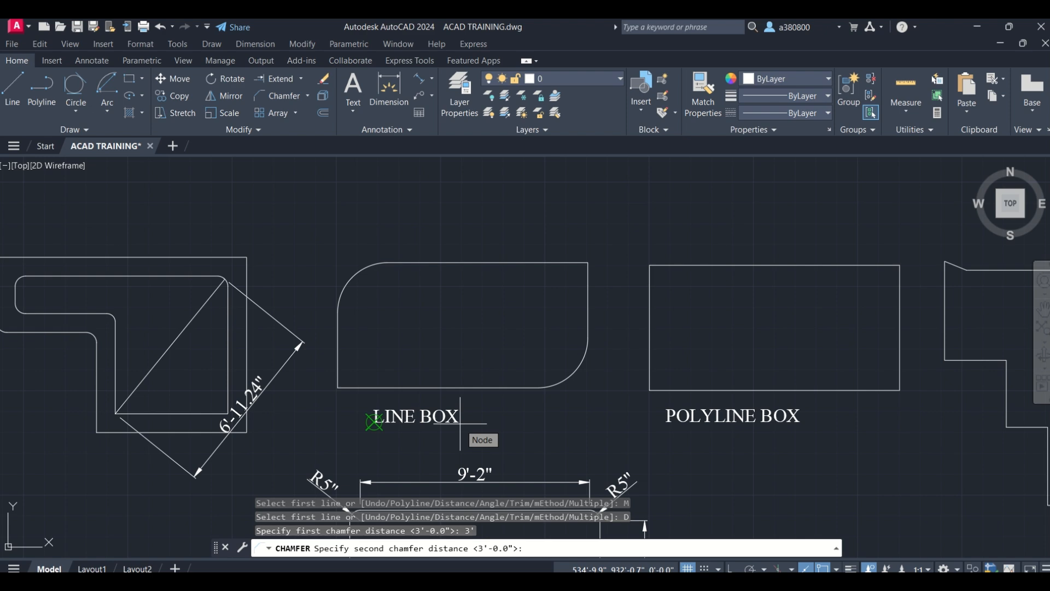
text(2)
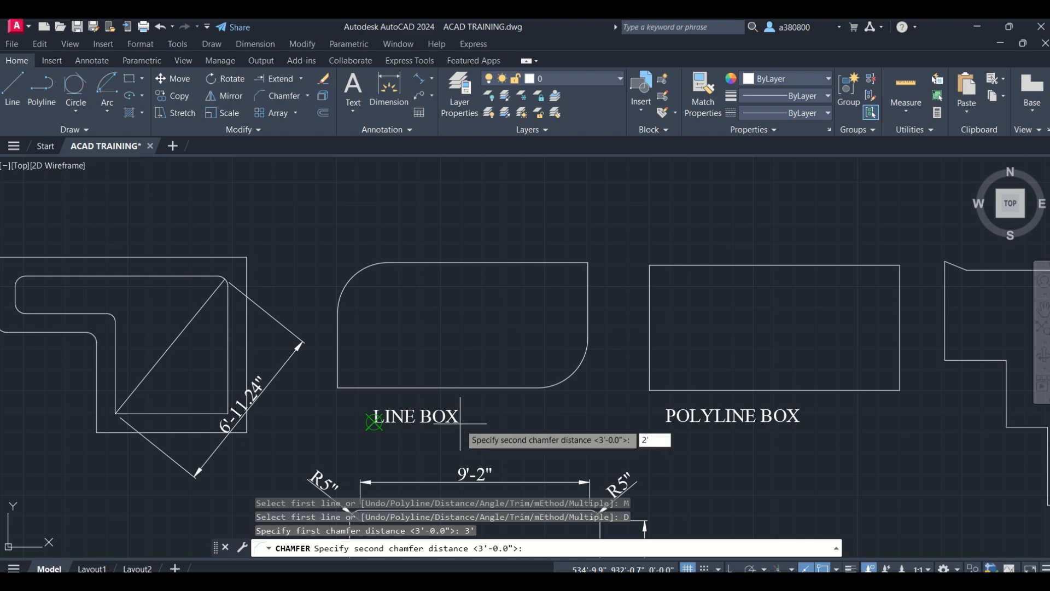
text(')
key(Return)
scroll(353, 375, up, 4)
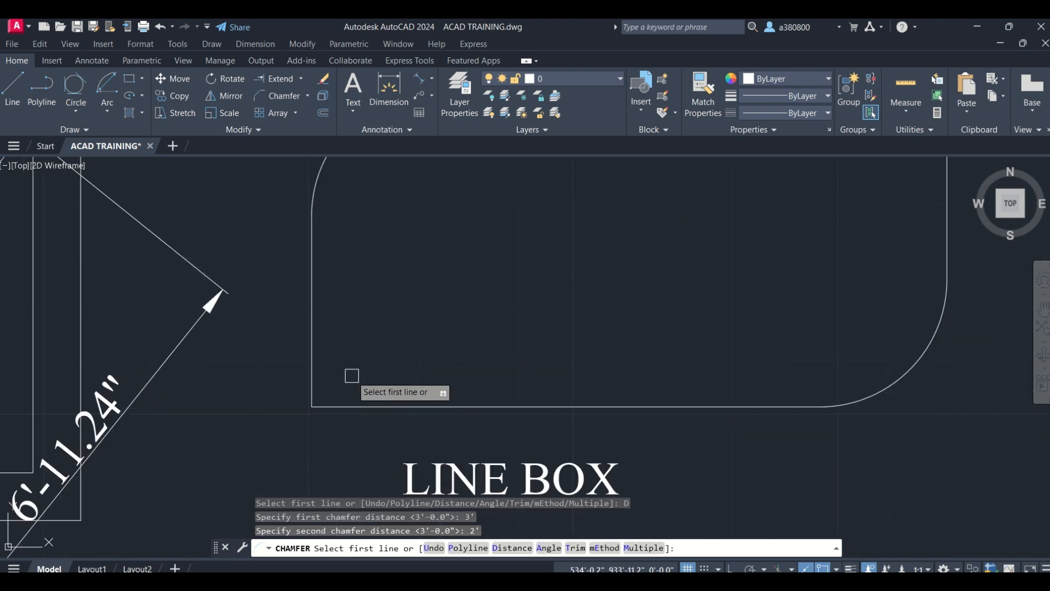
click(343, 403)
click(312, 376)
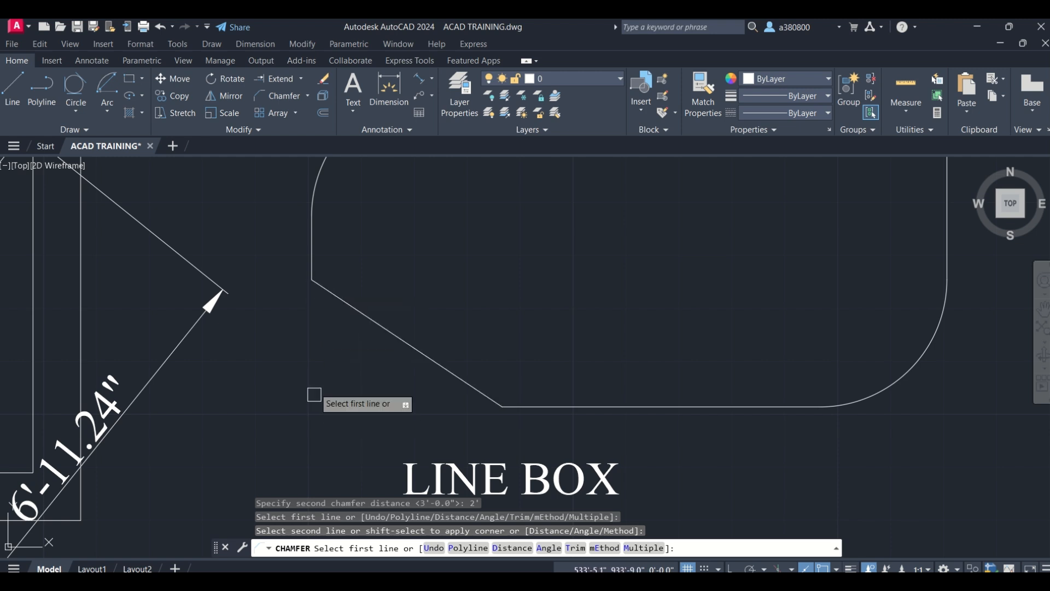
Try a chamfer on the upper-right corner of the LINE BOX, picking the top edge before the vertical side, and undo it.
scroll(320, 383, down, 1)
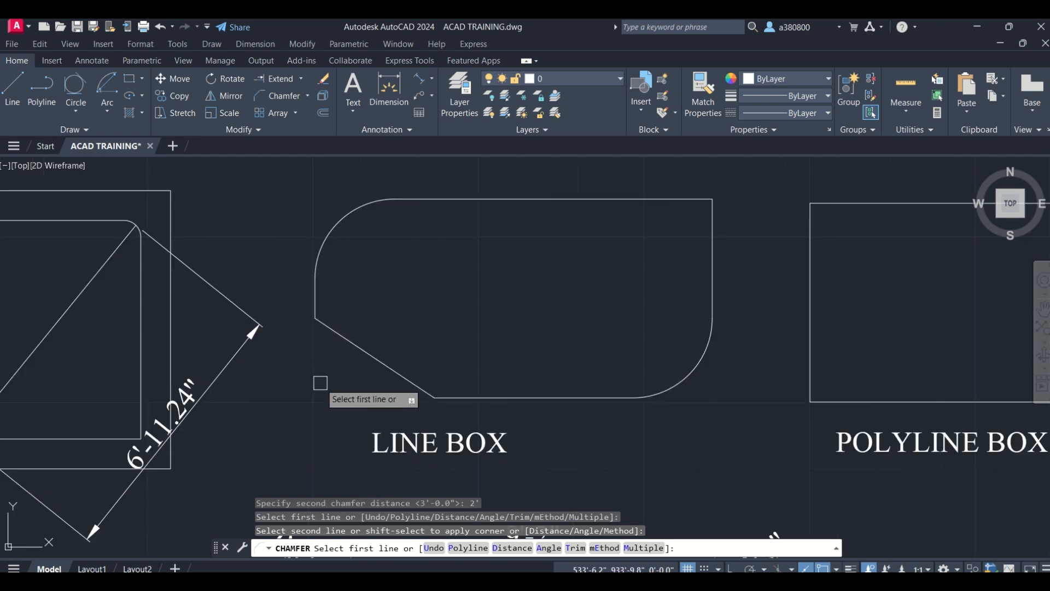
click(678, 198)
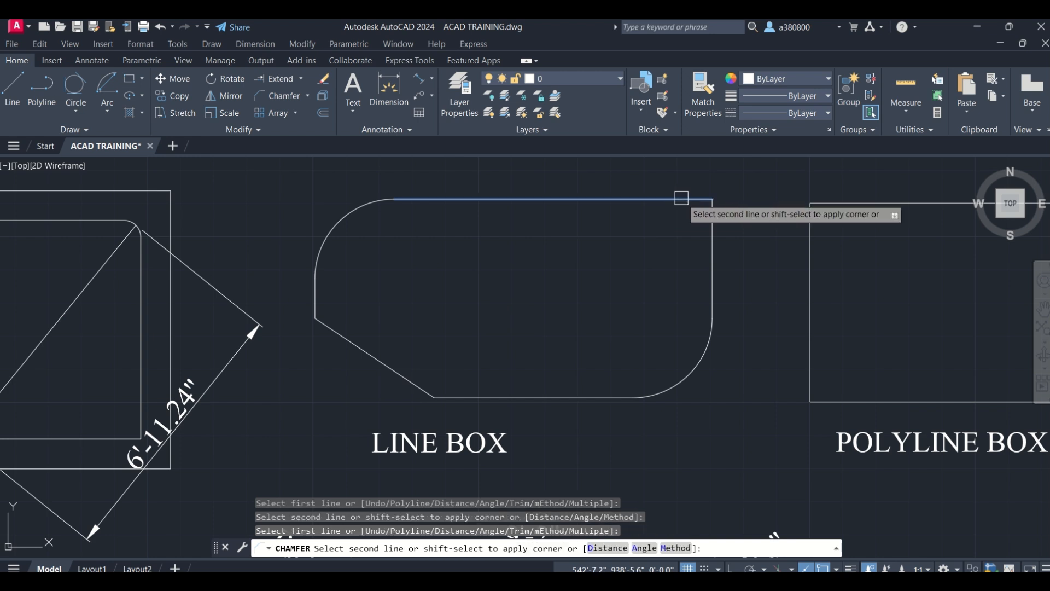
click(715, 241)
key(ctrl+z)
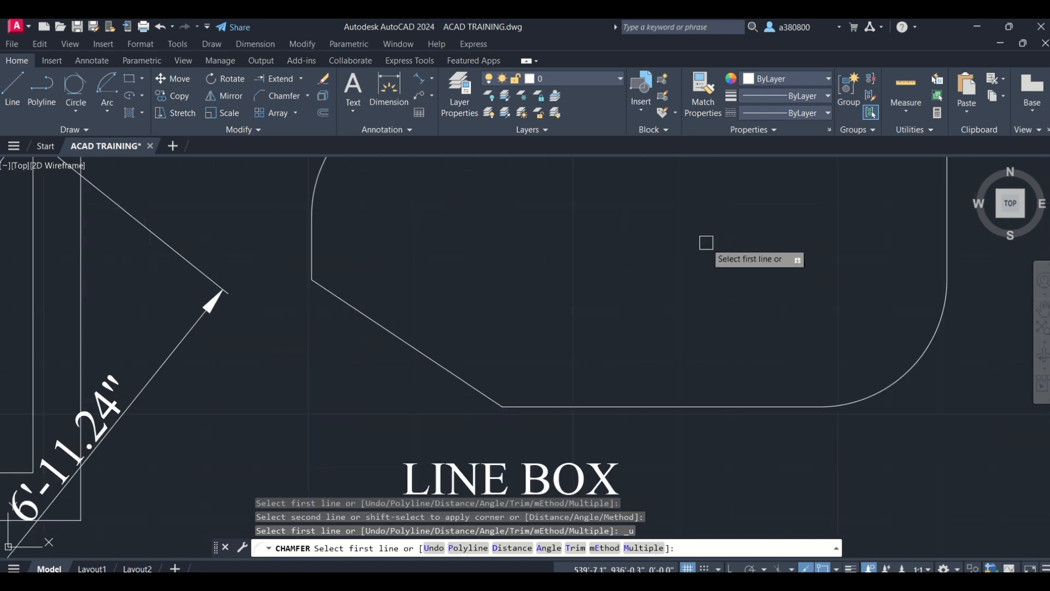
Chamfer the upper-right corner of the LINE BOX, picking the vertical side before the top edge, and end the Chamfer command.
scroll(358, 418, down, 5)
scroll(474, 355, up, 2)
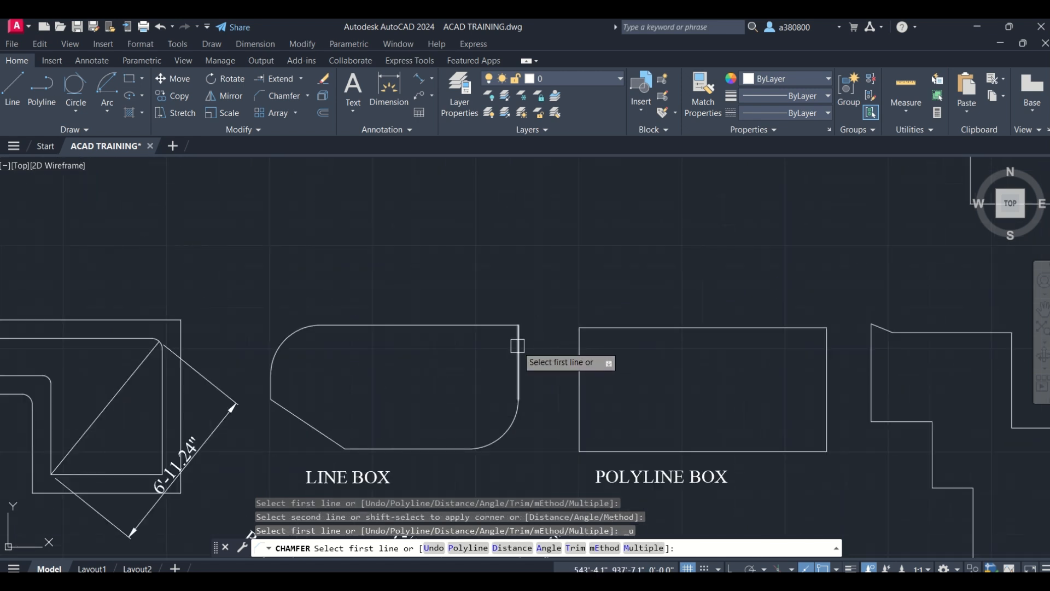
click(517, 345)
click(493, 326)
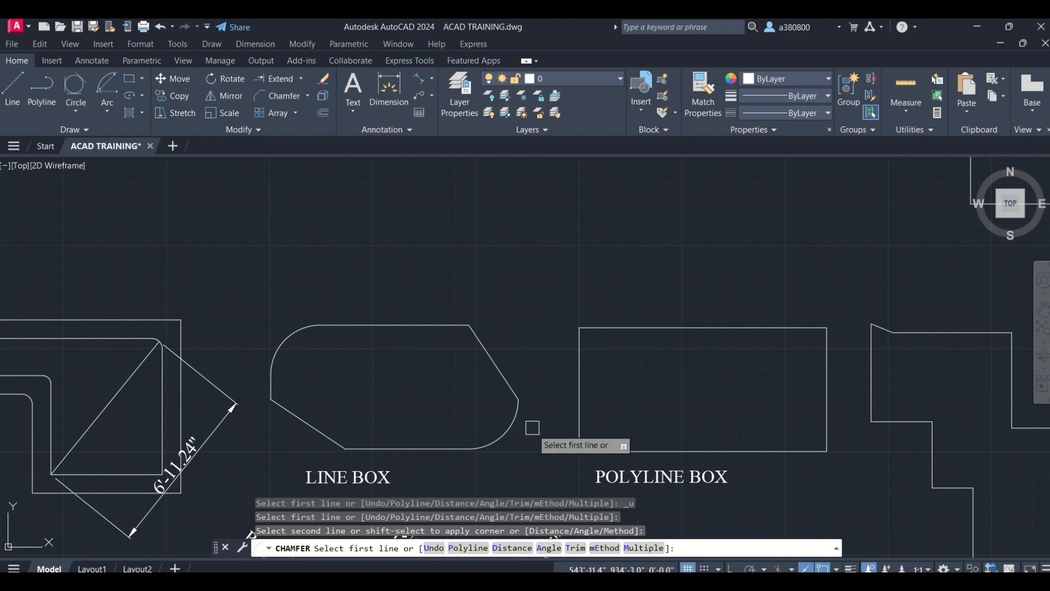
scroll(554, 298, down, 4)
key(Escape)
key(Escape)
scroll(509, 281, up, 4)
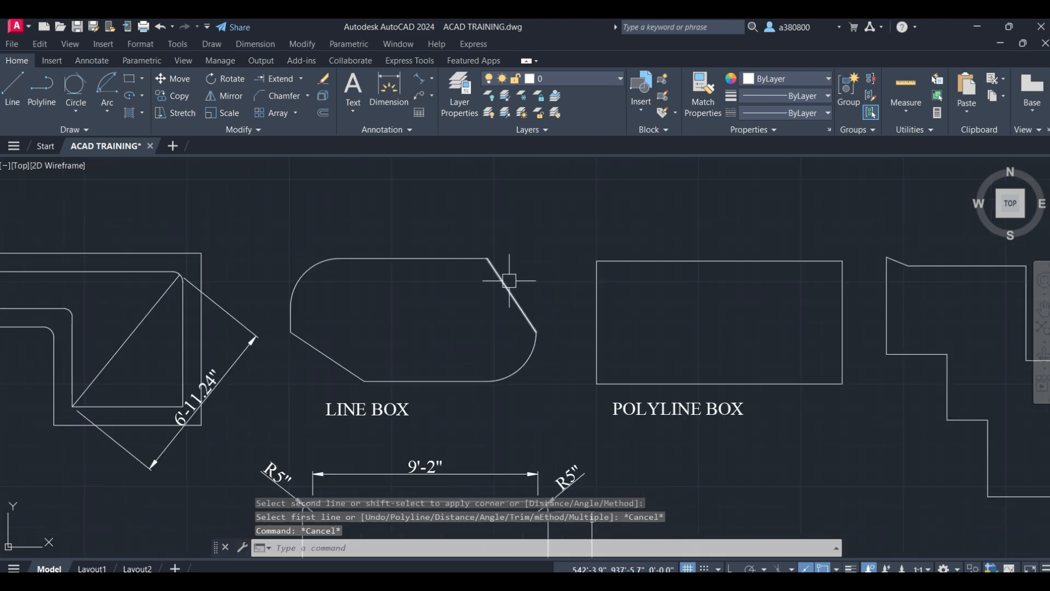
Add a vertical linear dimension to the left of the LINE BOX for the height of its lower-left chamfer.
scroll(508, 280, up, 2)
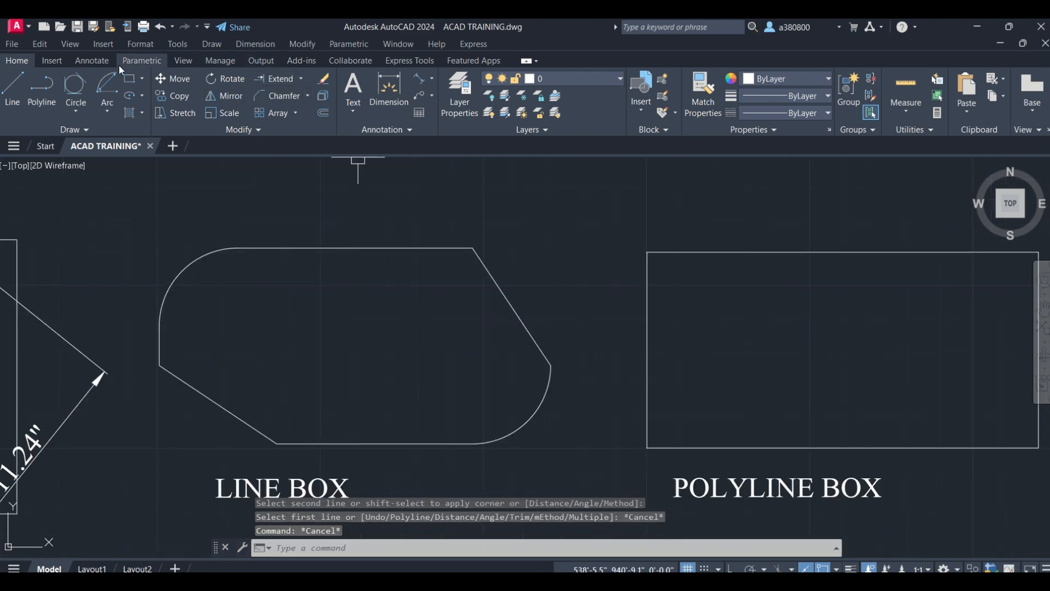
click(255, 43)
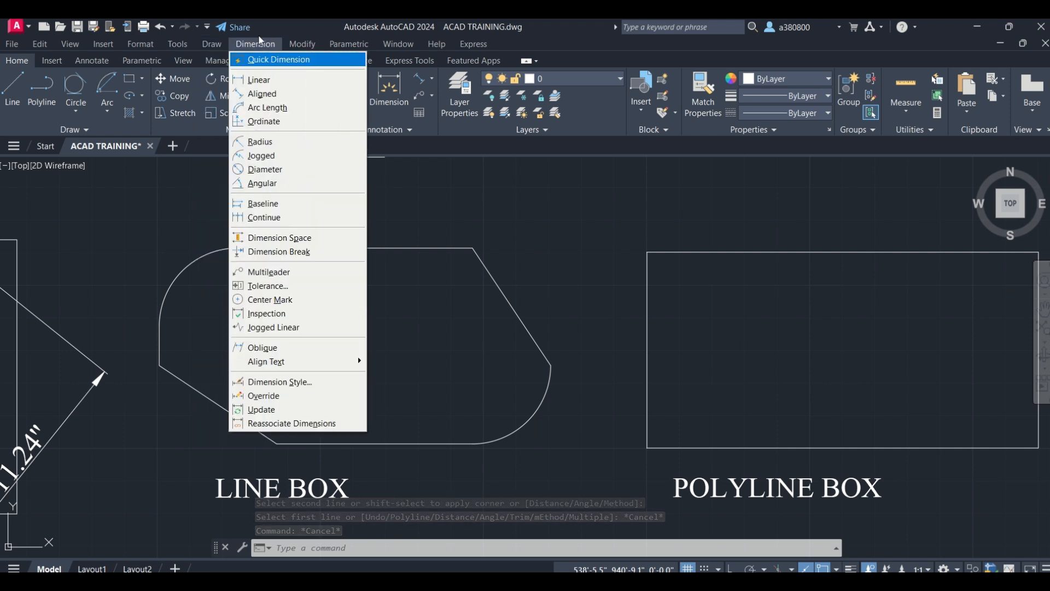
click(259, 79)
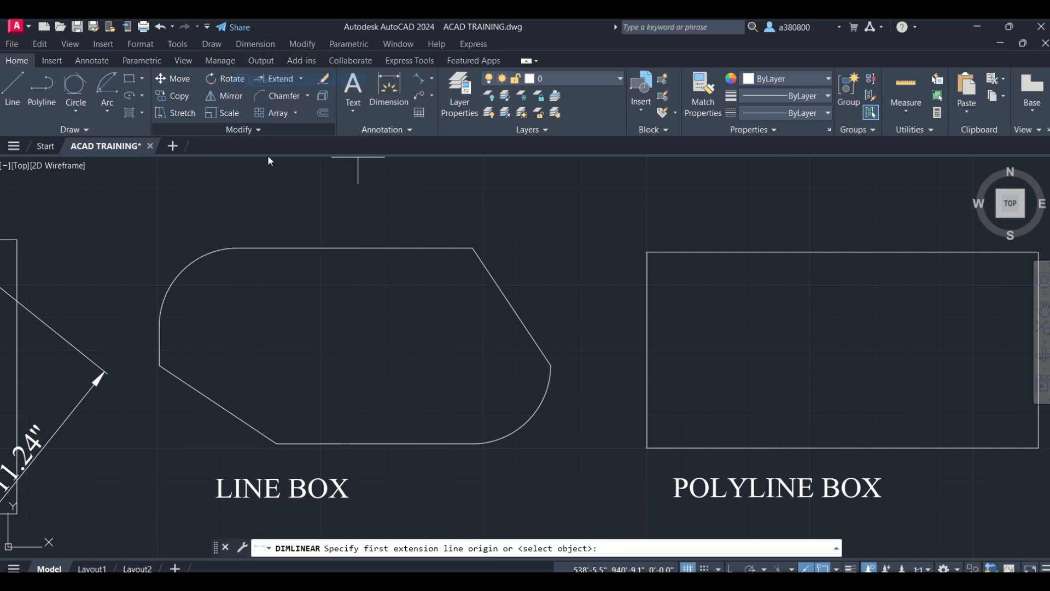
click(160, 365)
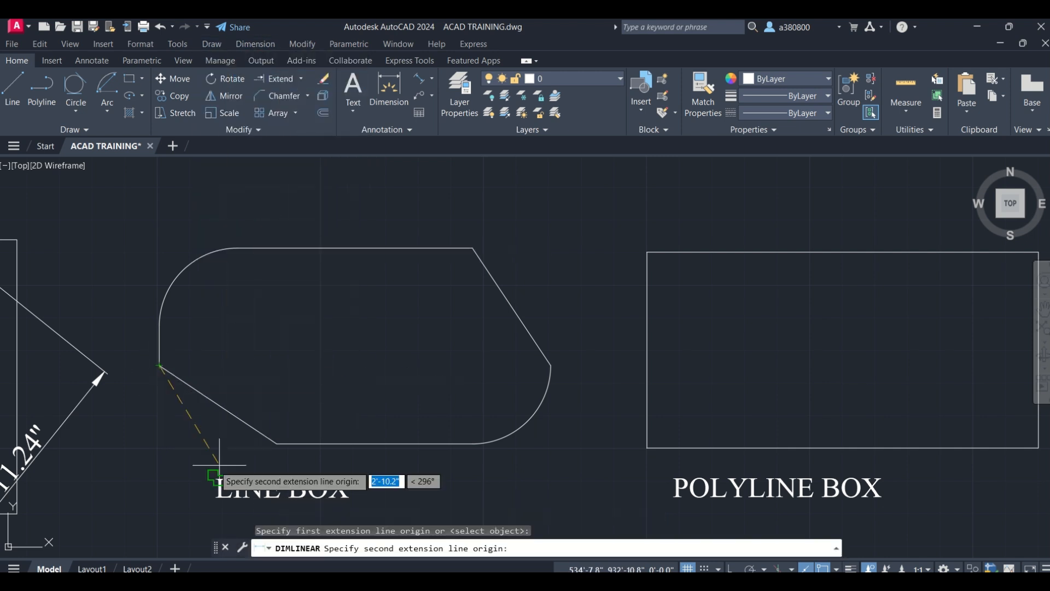
click(316, 443)
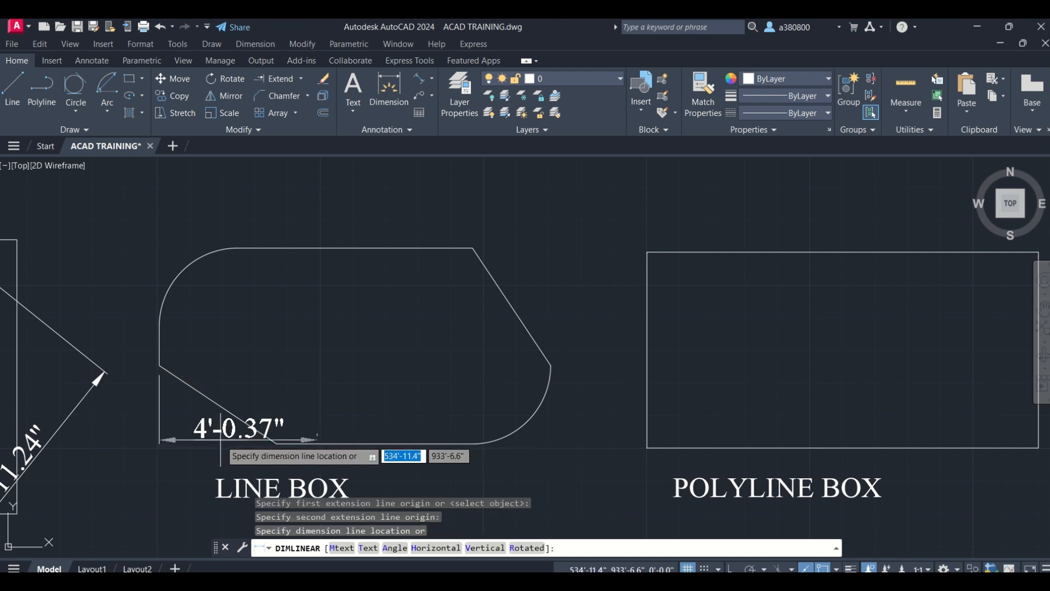
click(133, 408)
Add a horizontal linear dimension below the LINE BOX for the width of its lower-left chamfer.
right_click(247, 328)
click(262, 331)
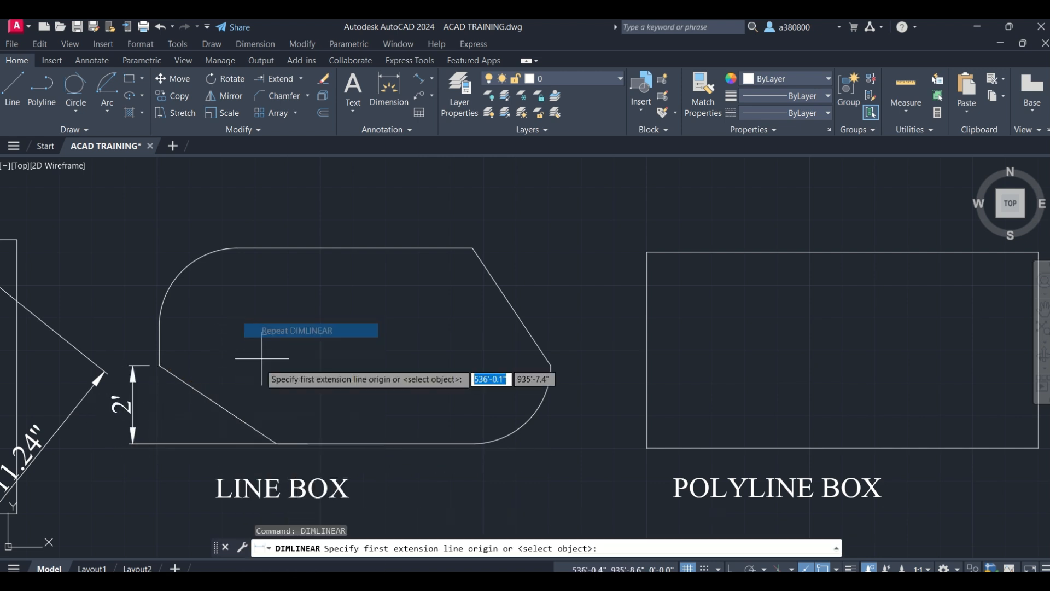
click(159, 346)
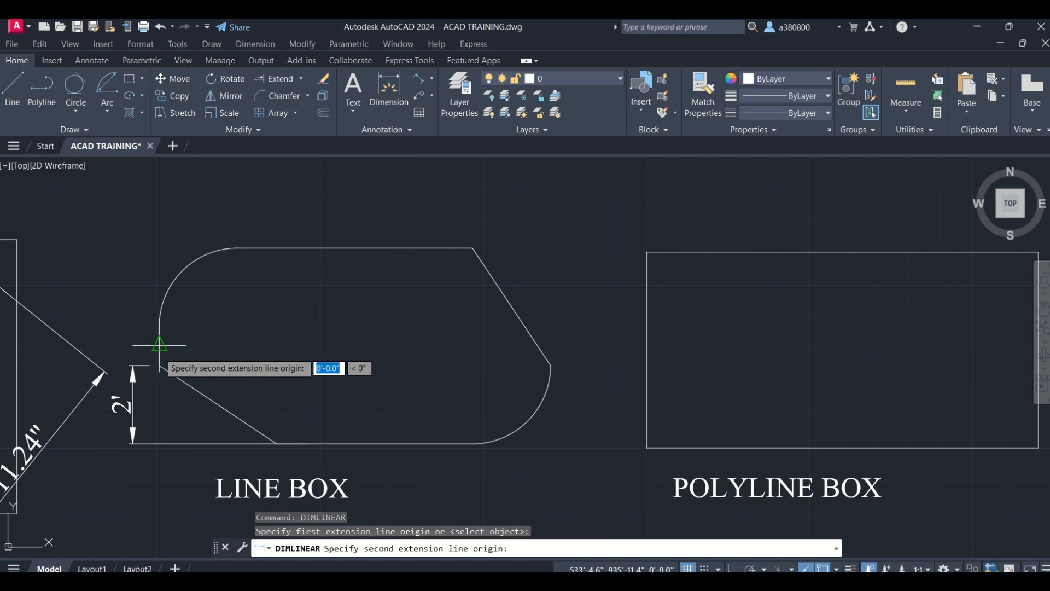
click(277, 443)
click(219, 478)
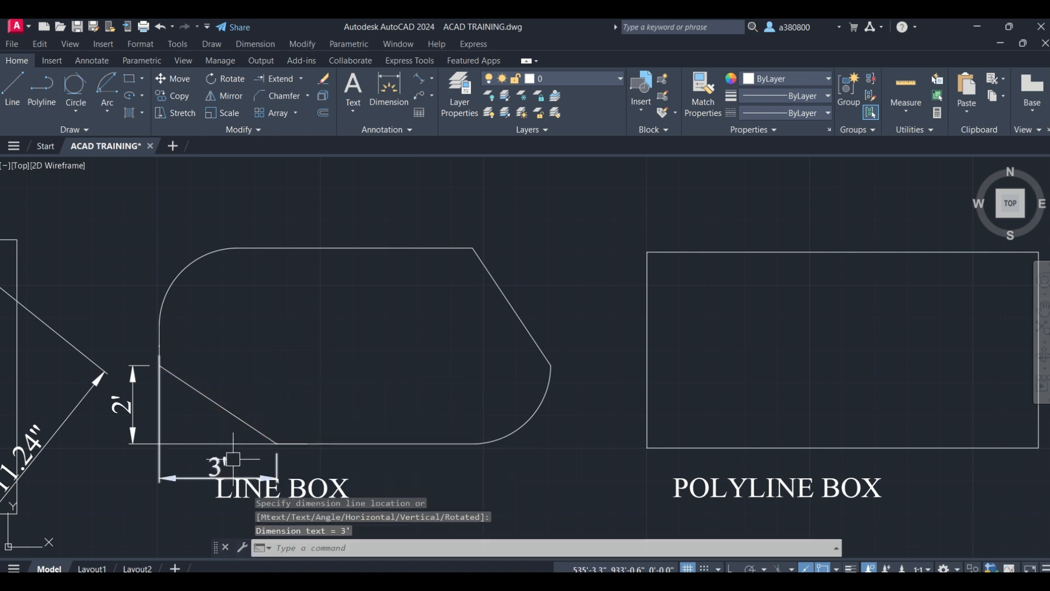
scroll(302, 364, down, 2)
key(Escape)
key(Escape)
key(Escape)
click(214, 435)
click(194, 402)
click(194, 402)
click(197, 403)
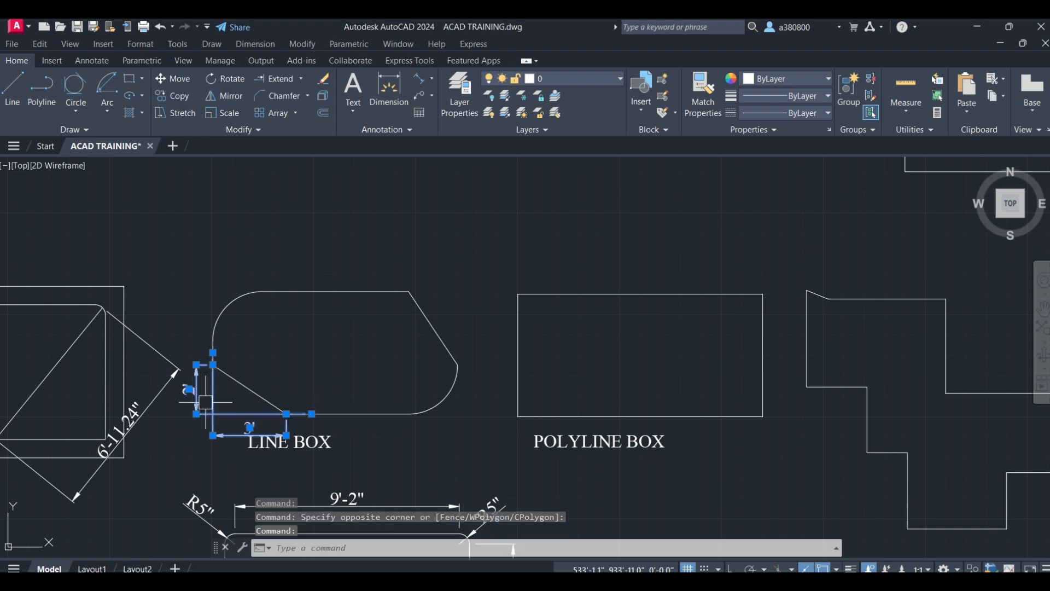
key(Escape)
key(Escape)
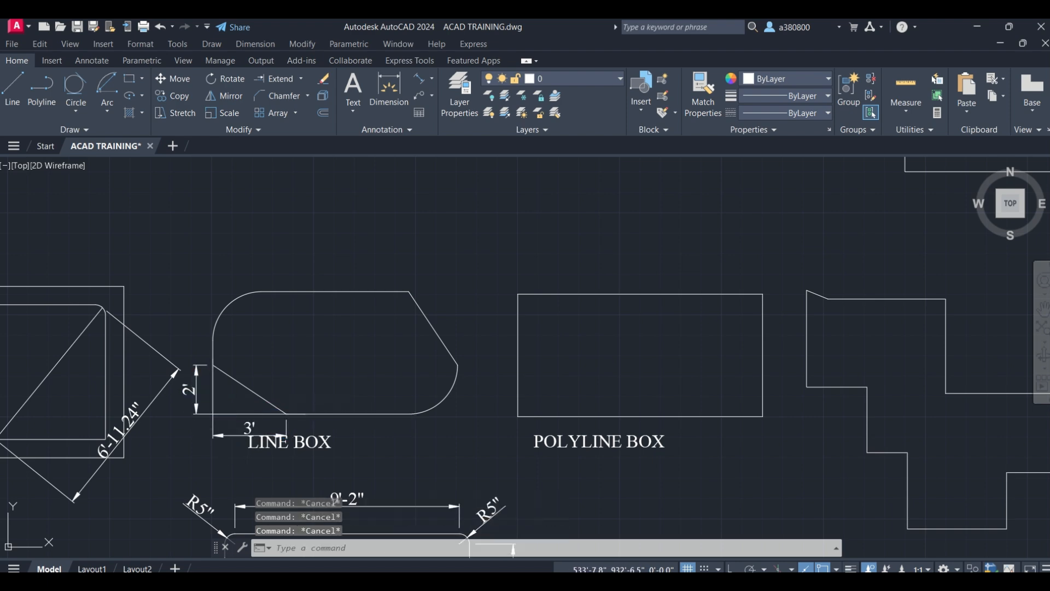
Change the color of the two chamfer dimensions on the LINE BOX to orange and clear the selection.
click(197, 395)
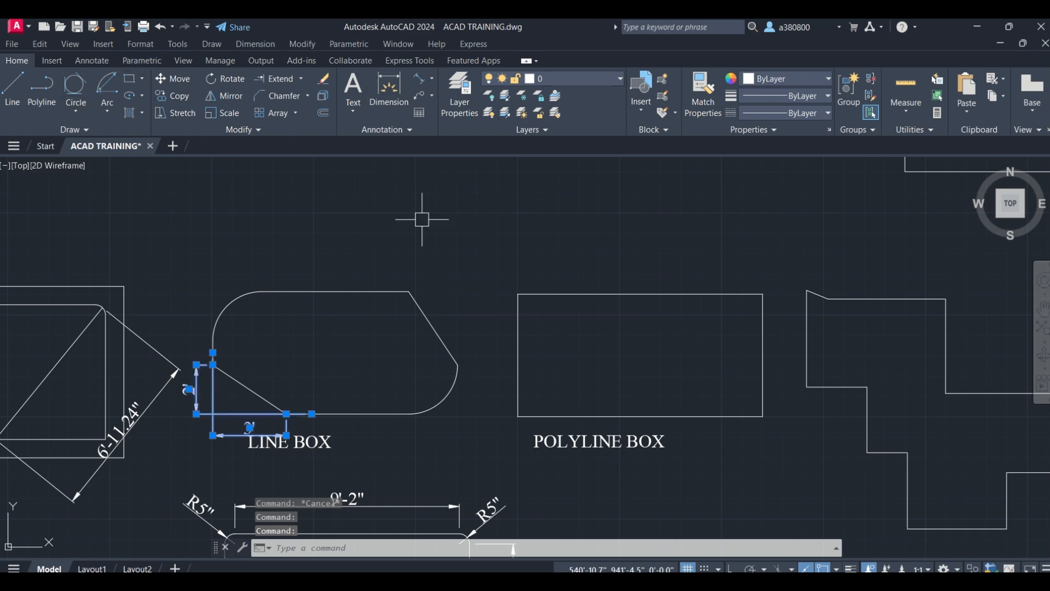
click(802, 86)
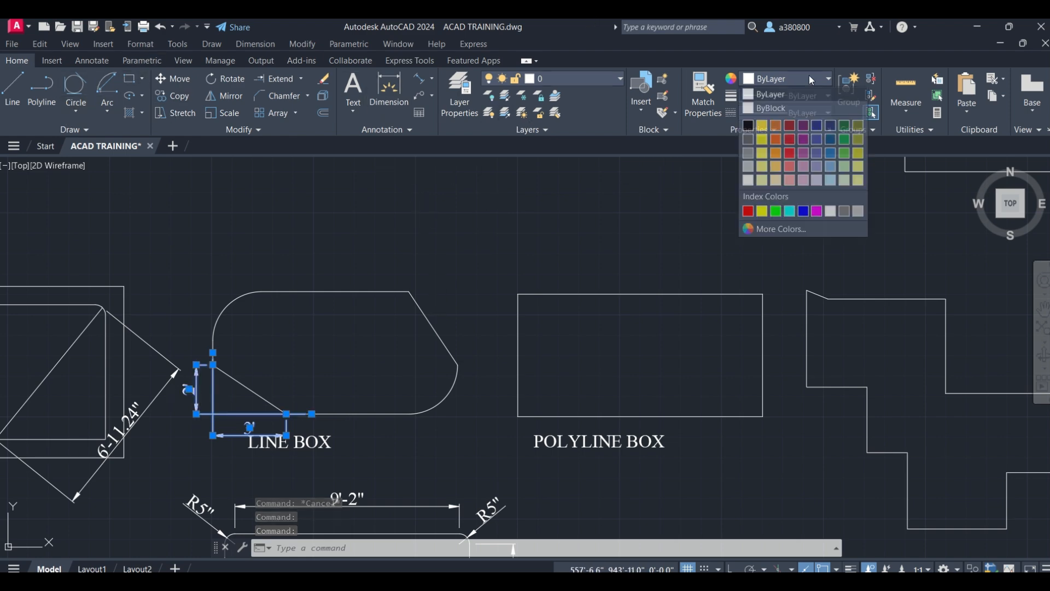
click(783, 127)
key(Escape)
key(Escape)
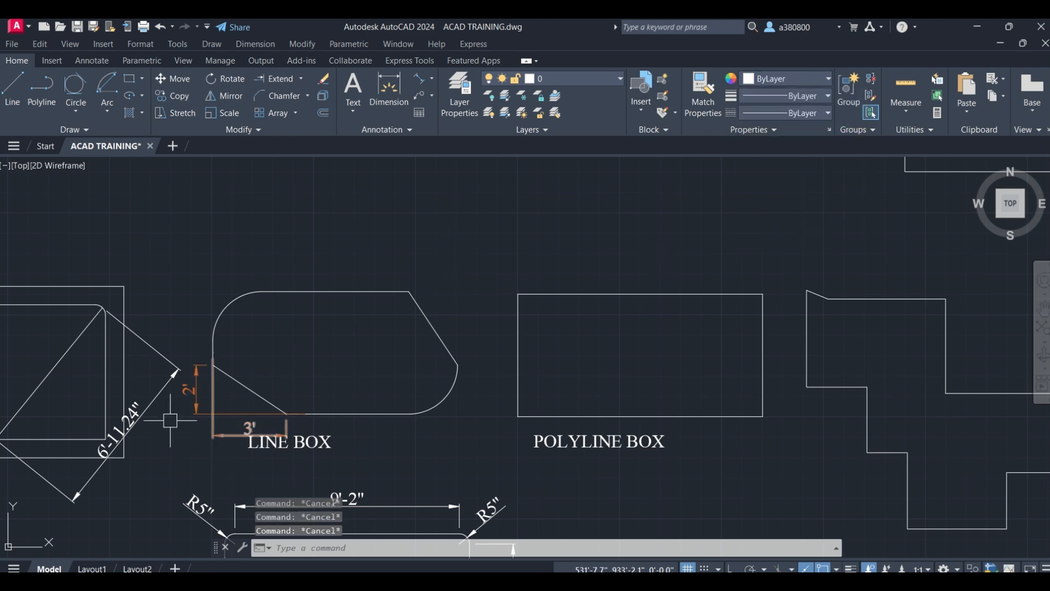
scroll(241, 436, up, 4)
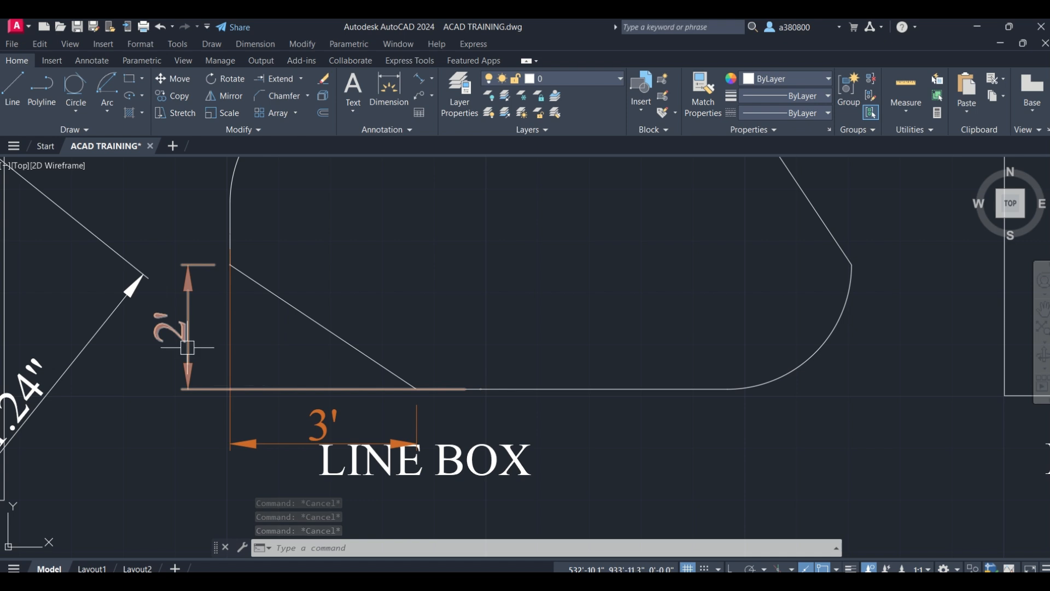
scroll(305, 371, down, 2)
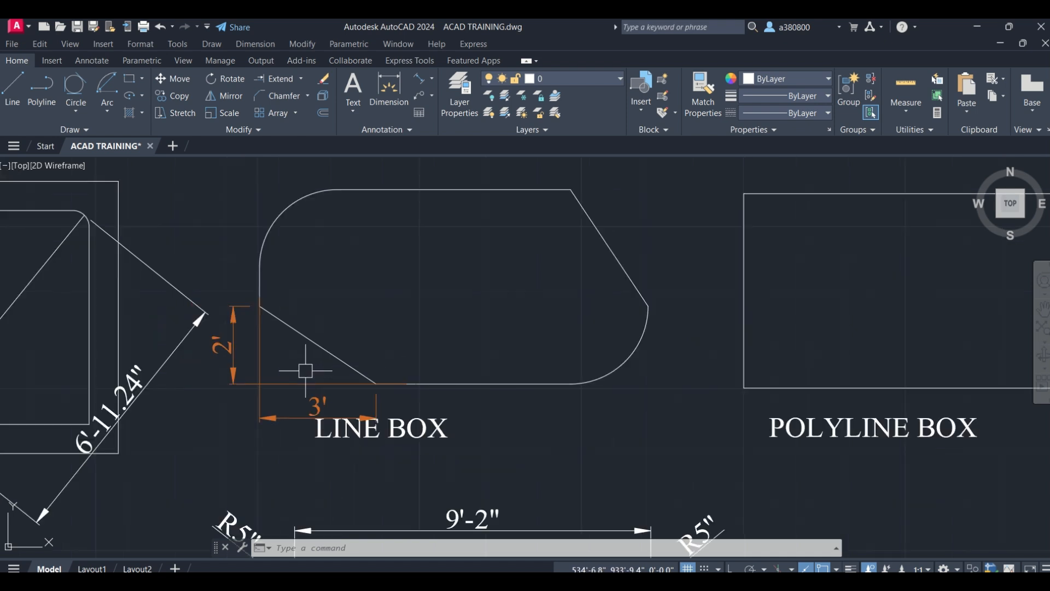
middle_drag(593, 265, 520, 280)
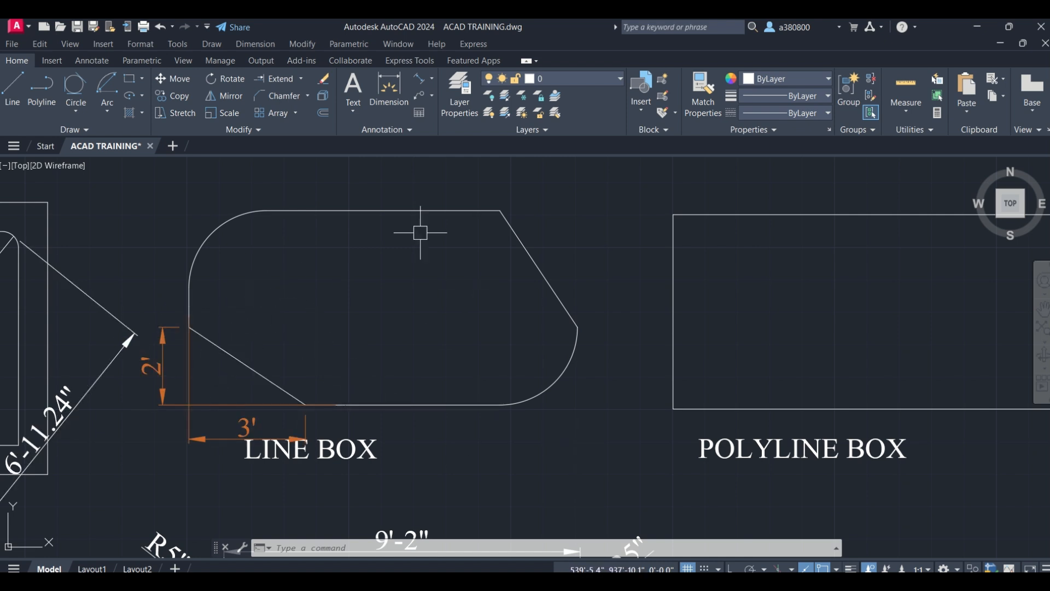
click(309, 96)
click(312, 98)
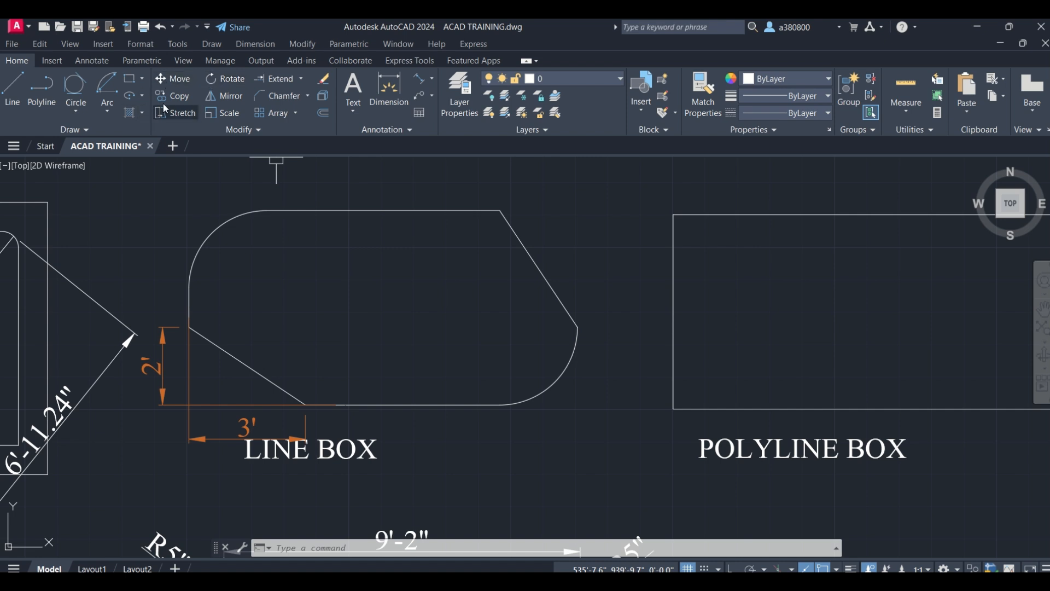
click(142, 97)
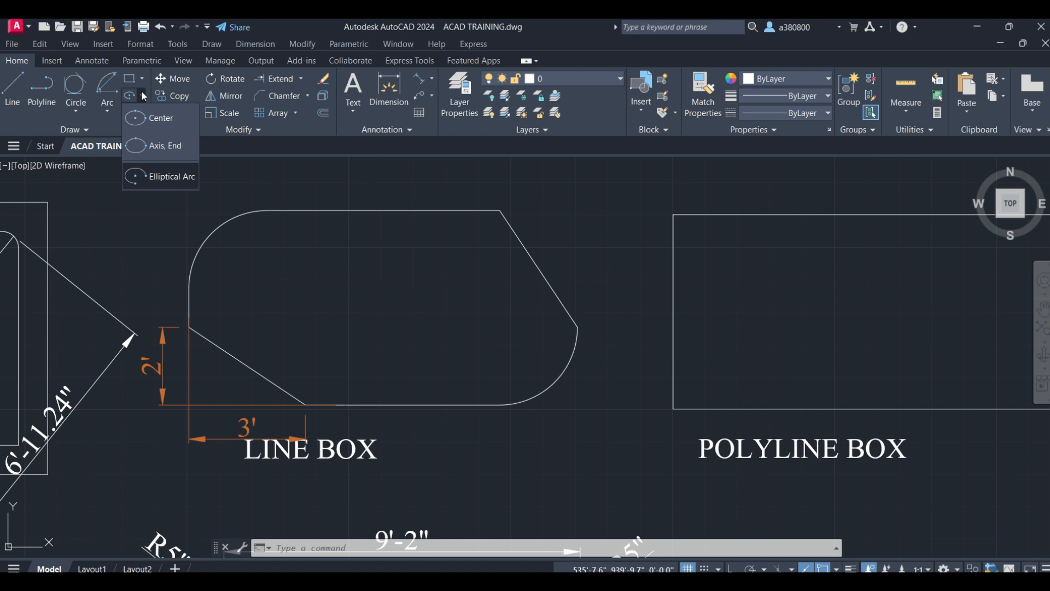
scroll(158, 258, down, 6)
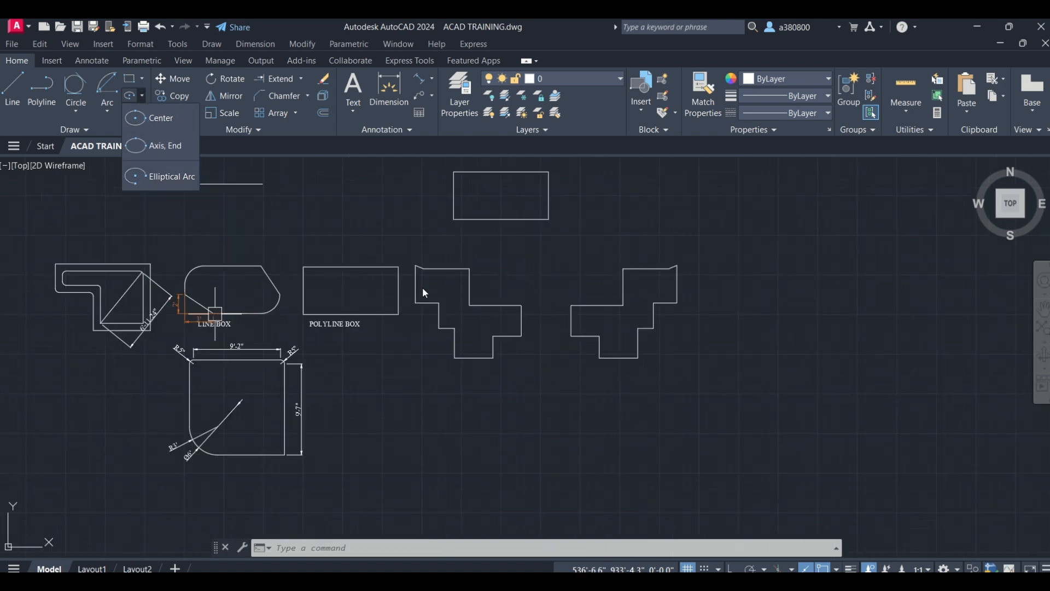
scroll(484, 245, down, 4)
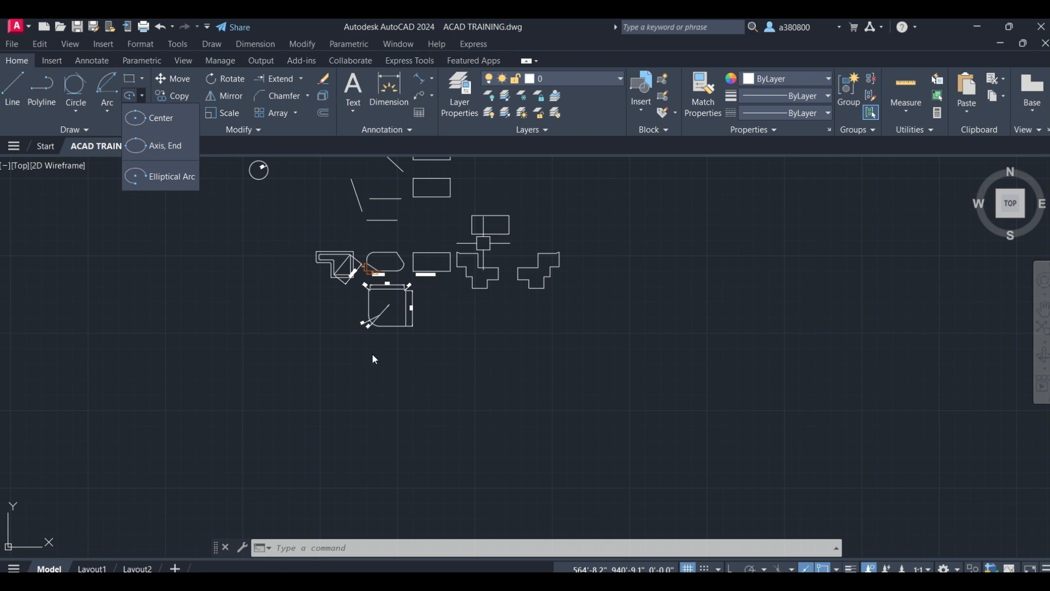
scroll(374, 360, down, 3)
scroll(413, 223, up, 6)
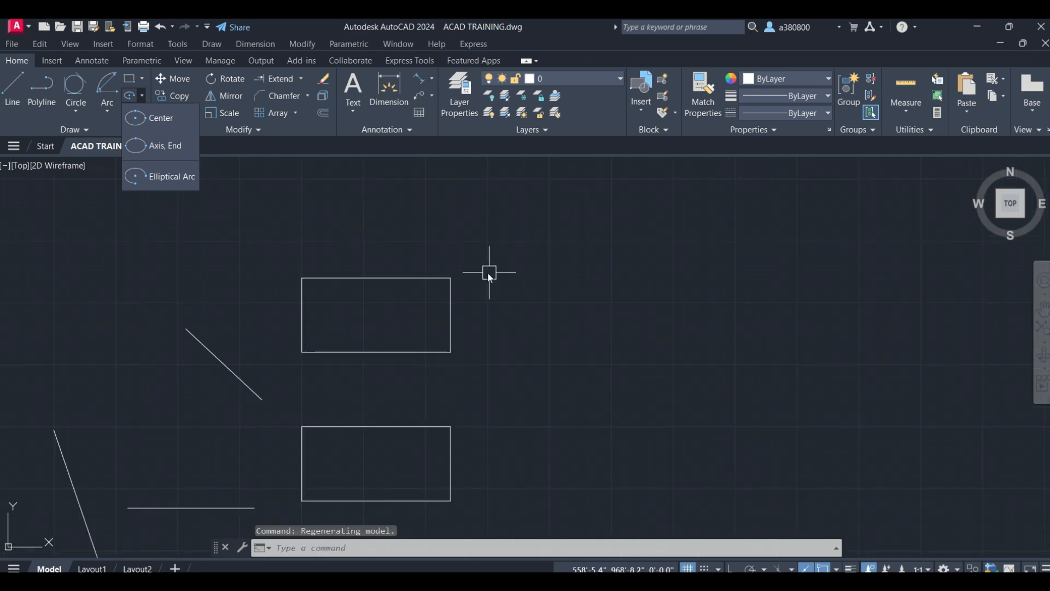
scroll(411, 312, up, 2)
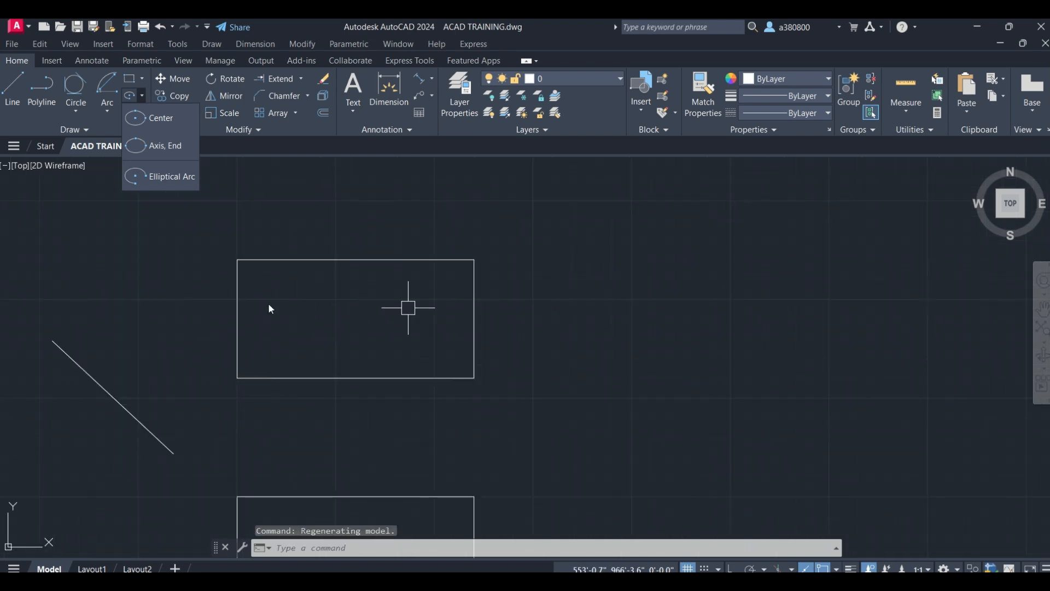
click(154, 119)
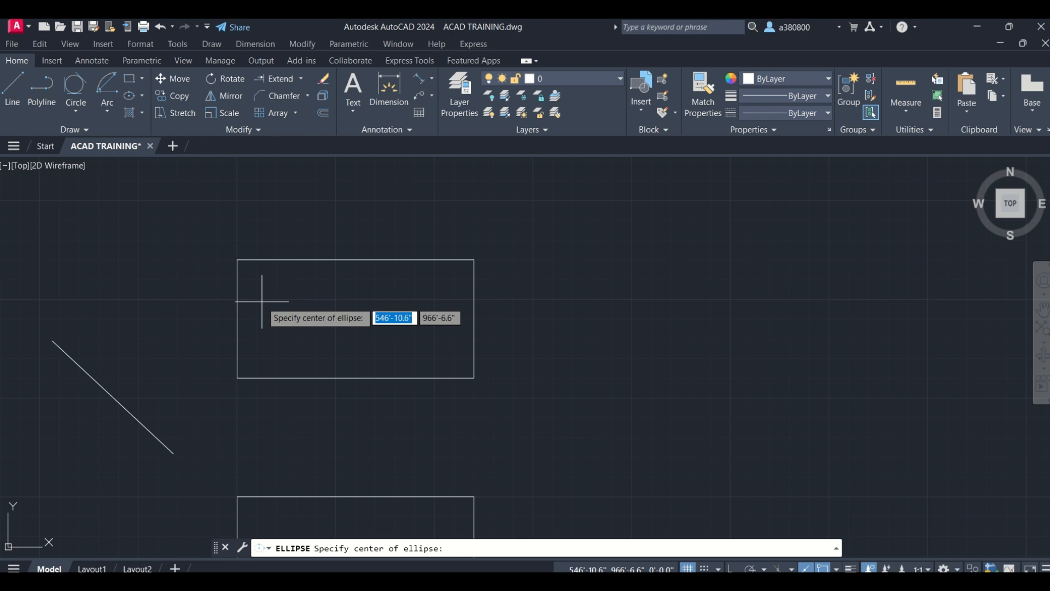
click(237, 318)
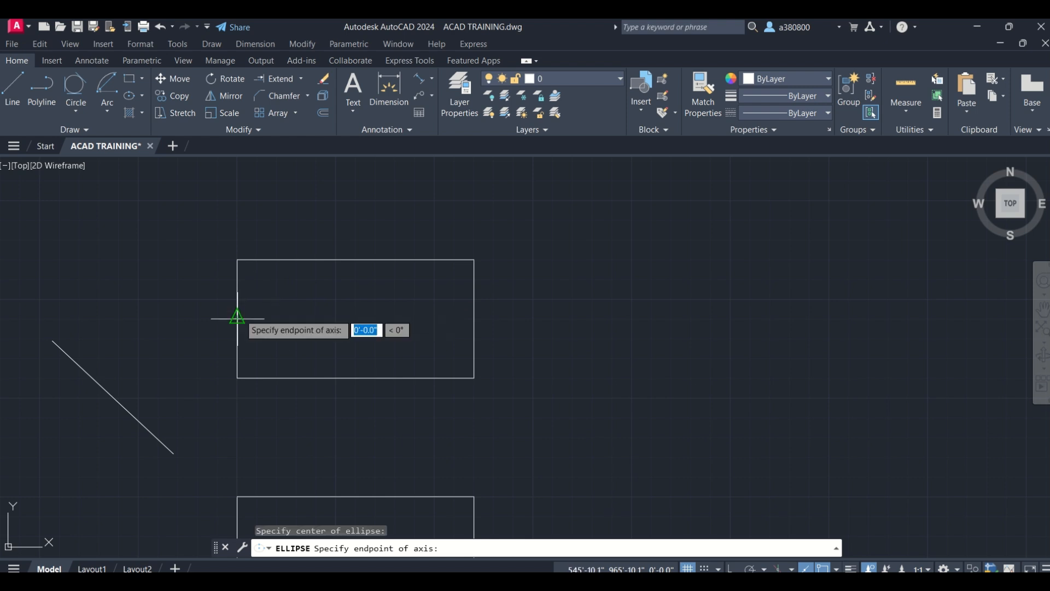
click(474, 318)
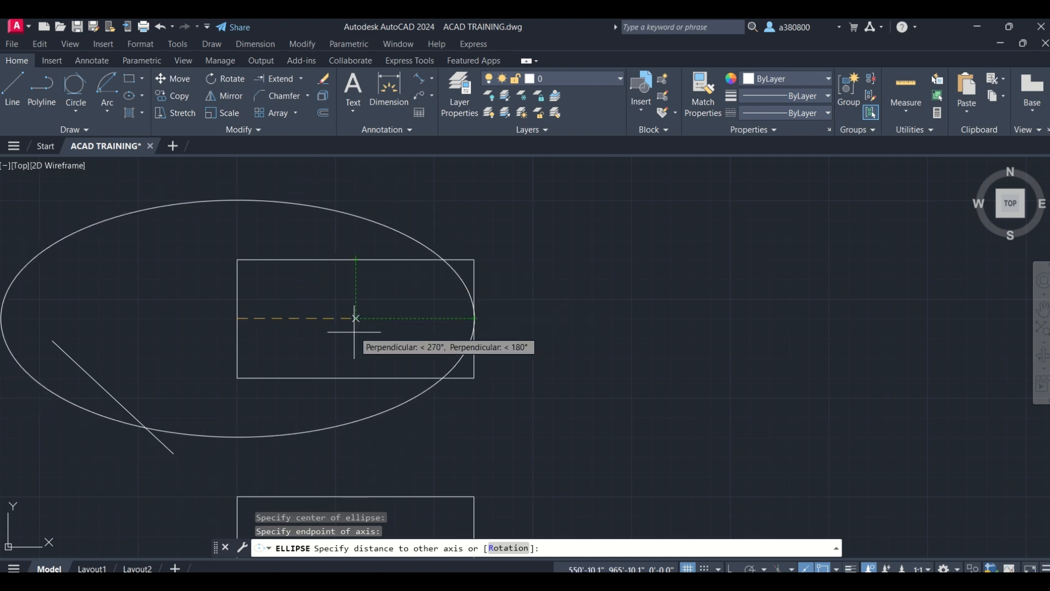
key(Escape)
key(Escape)
key(Escape)
key(Escape)
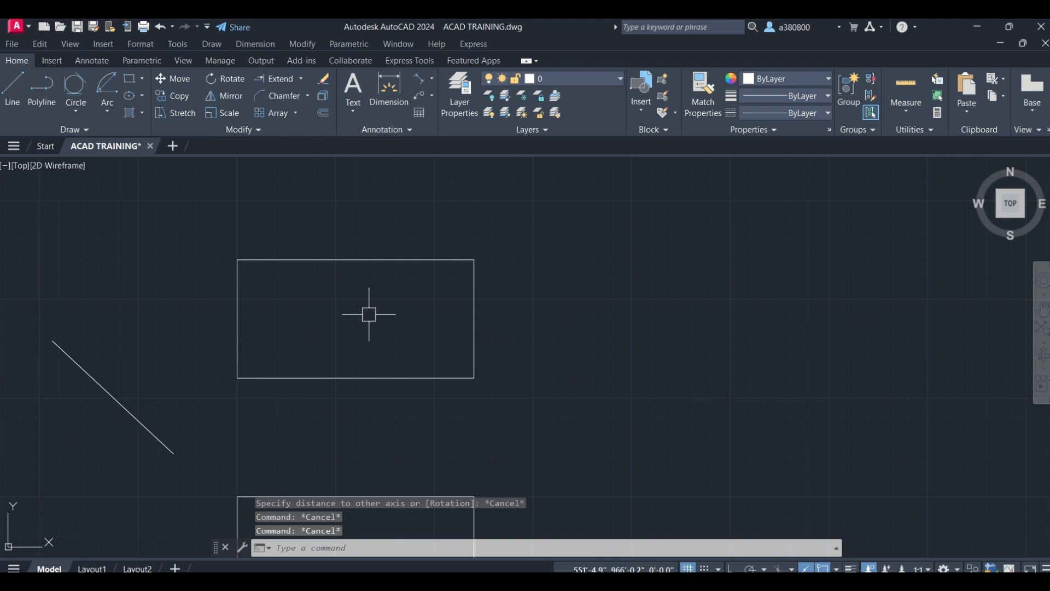
click(142, 98)
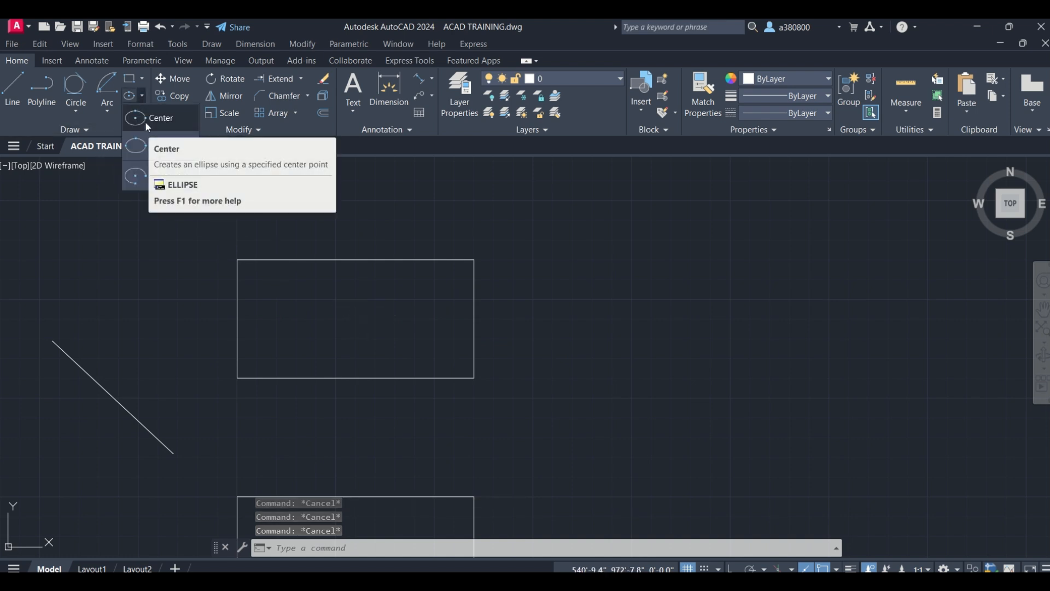
click(145, 119)
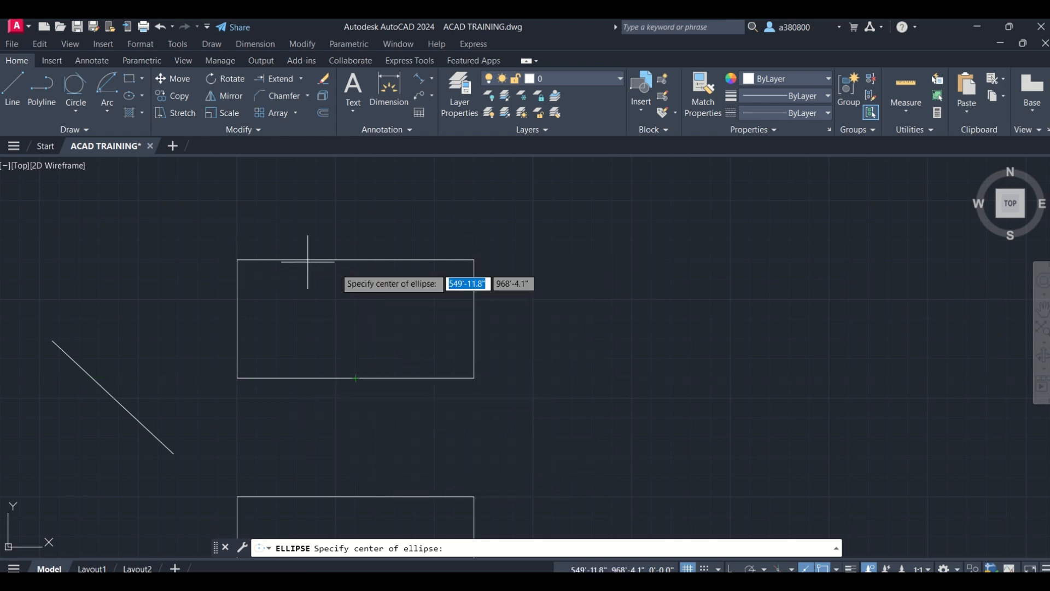
key(Escape)
key(Escape)
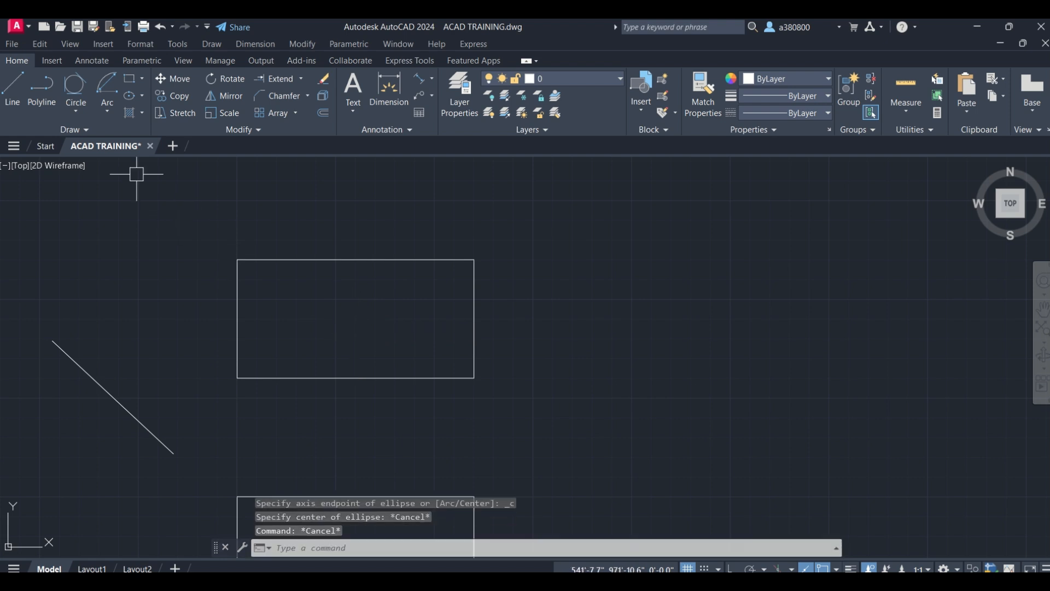
Draw a center-defined ellipse inside the uppermost rectangle, from its center to the left side's midpoint and the bottom edge's midpoint.
click(128, 98)
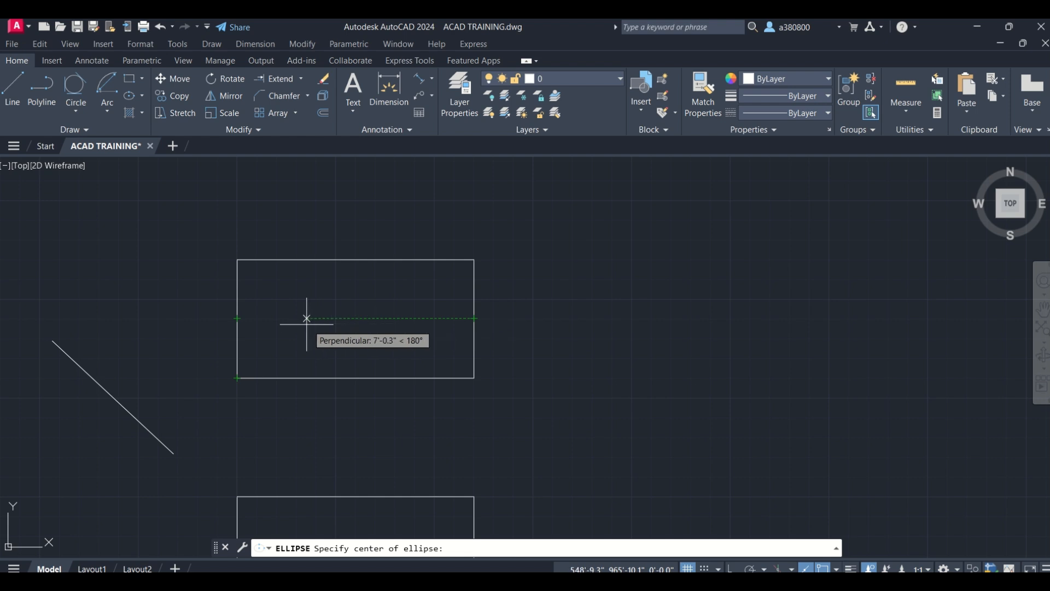
click(355, 317)
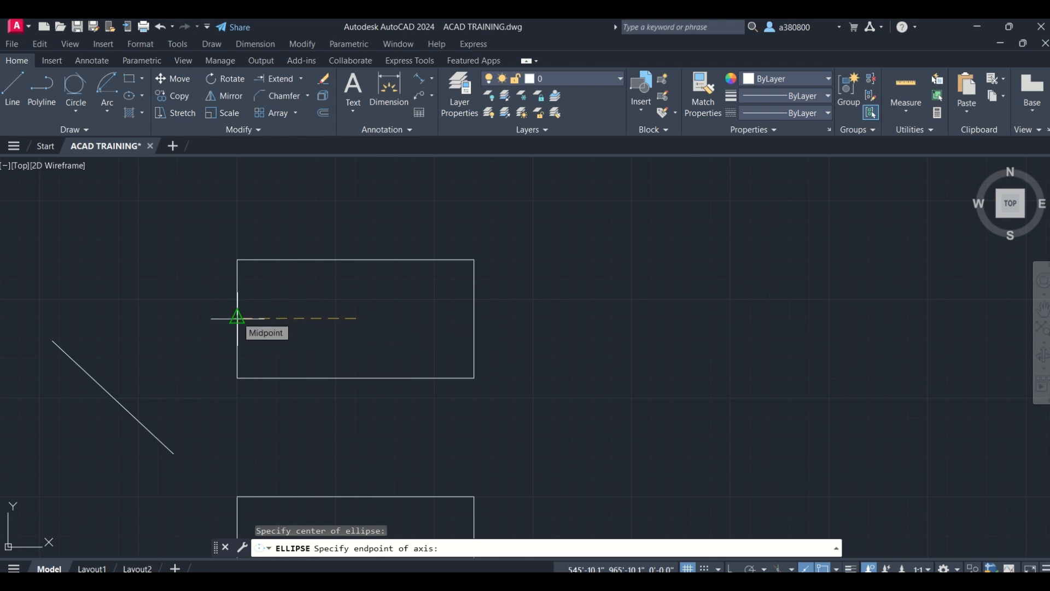
click(237, 317)
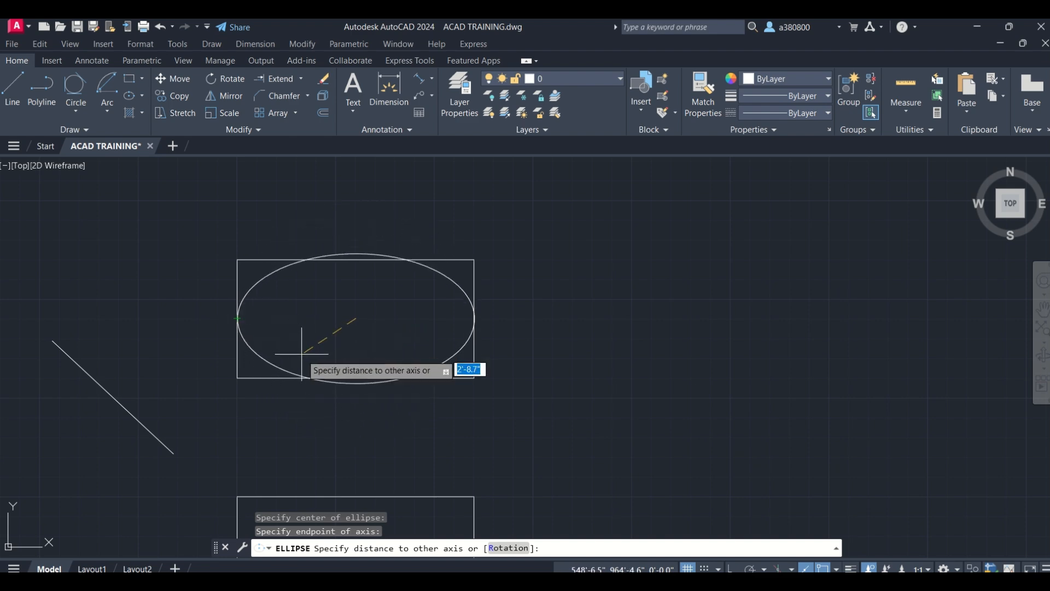
click(356, 377)
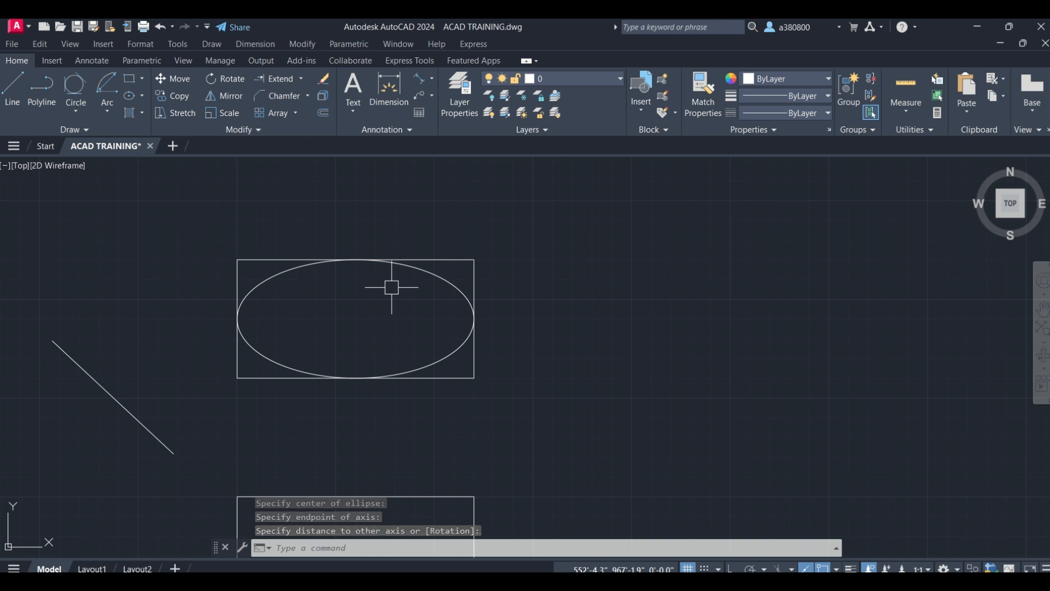
Erase the ellipse inside the uppermost rectangle.
scroll(463, 244, down, 2)
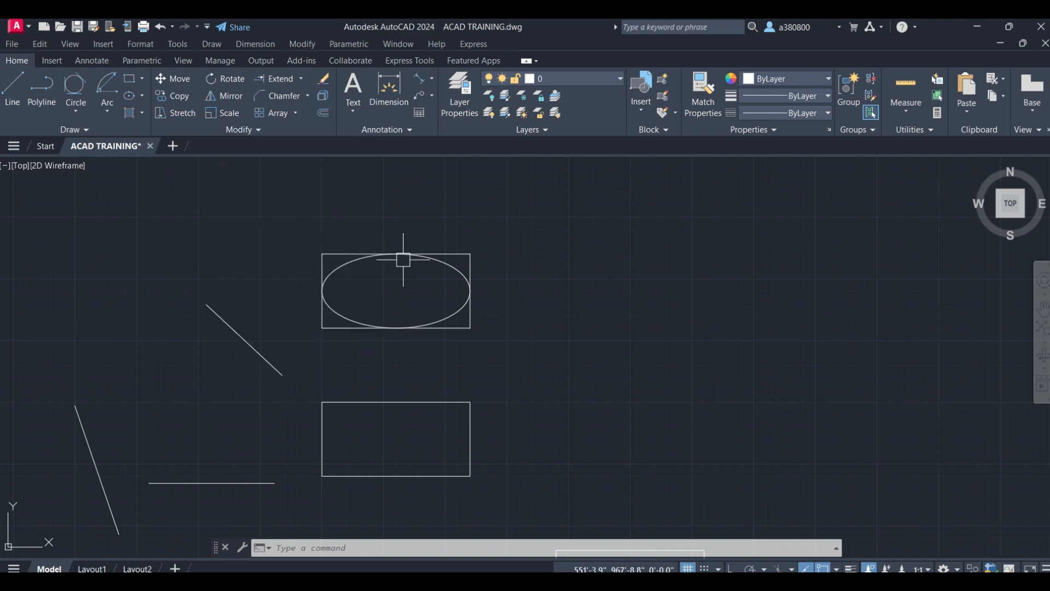
click(142, 96)
click(142, 97)
click(346, 270)
key(Delete)
scroll(379, 258, up, 2)
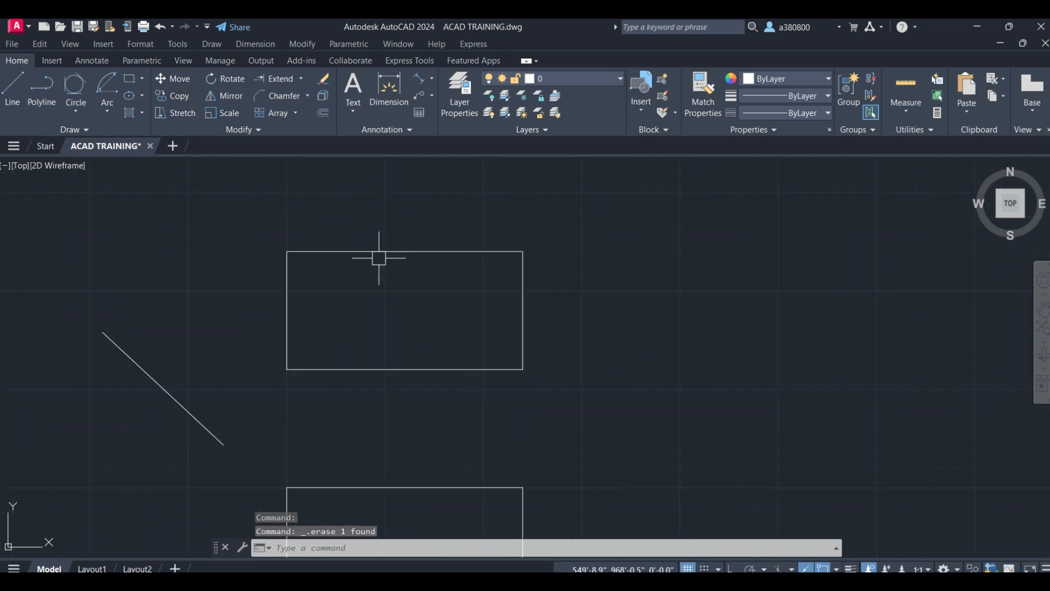
click(130, 98)
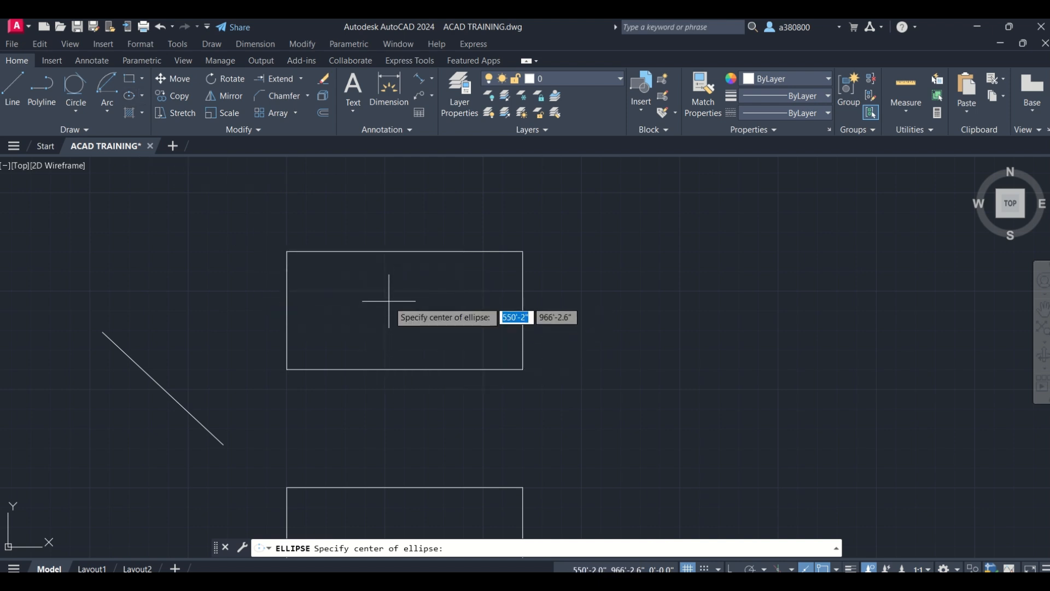
key(Escape)
key(Escape)
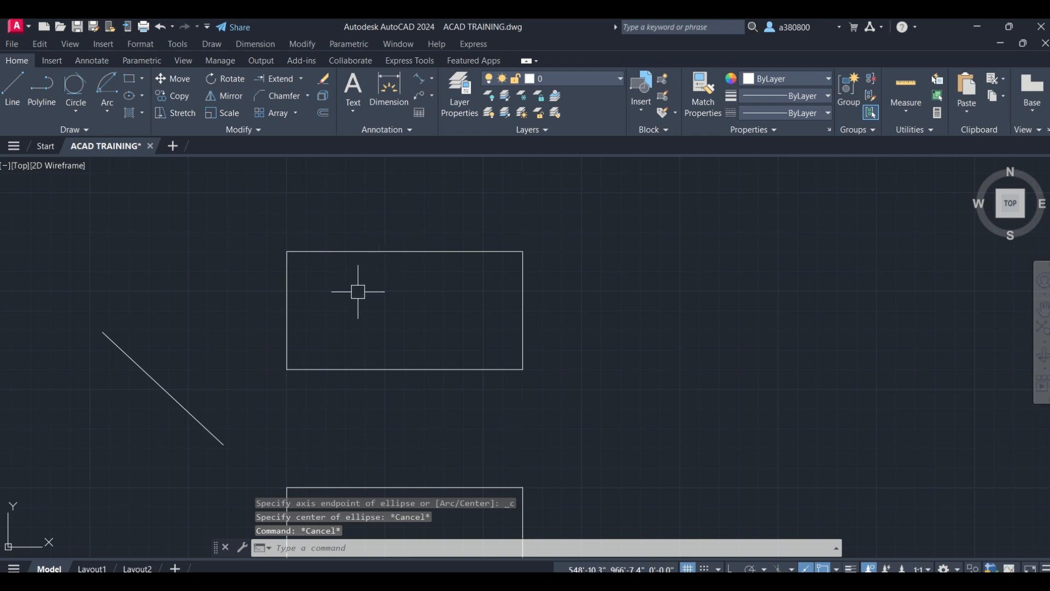
Draw horizontal and vertical guide lines between the midpoints of the uppermost rectangle's opposite sides.
click(11, 94)
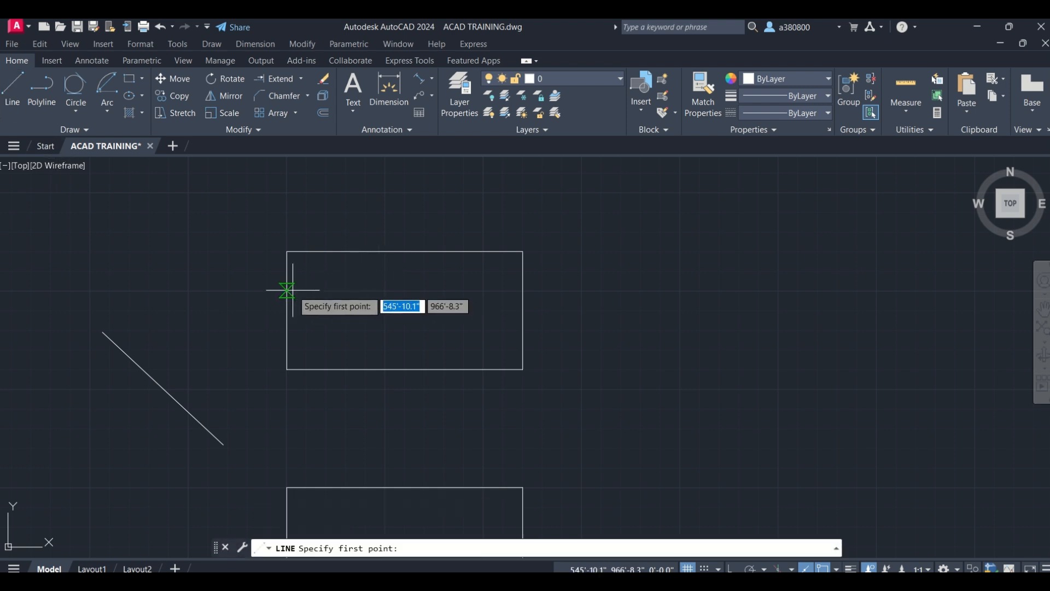
click(287, 309)
click(524, 309)
key(Return)
key(Return)
click(404, 369)
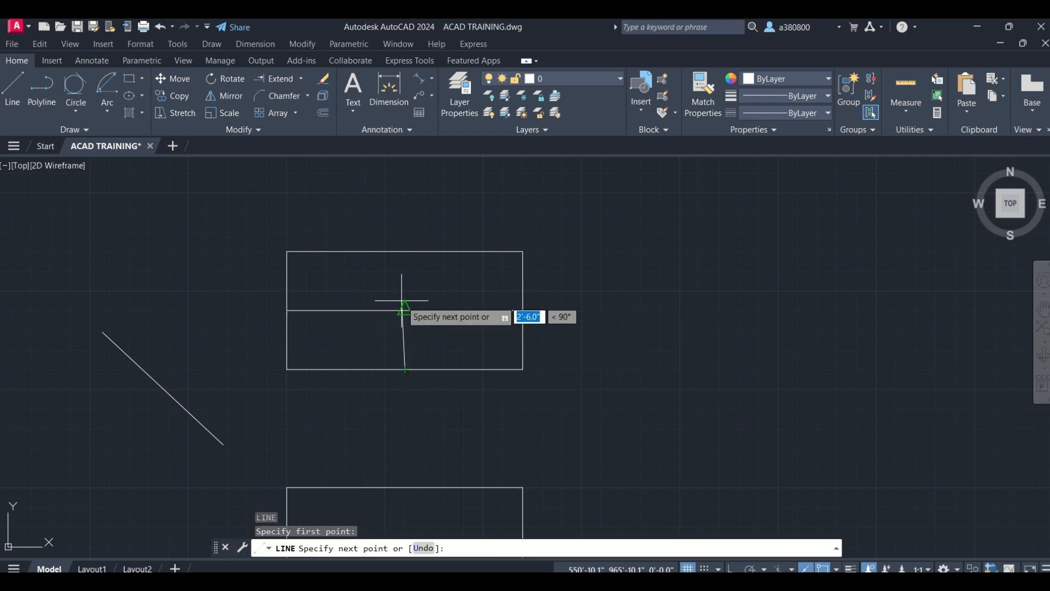
click(405, 251)
key(Escape)
key(Escape)
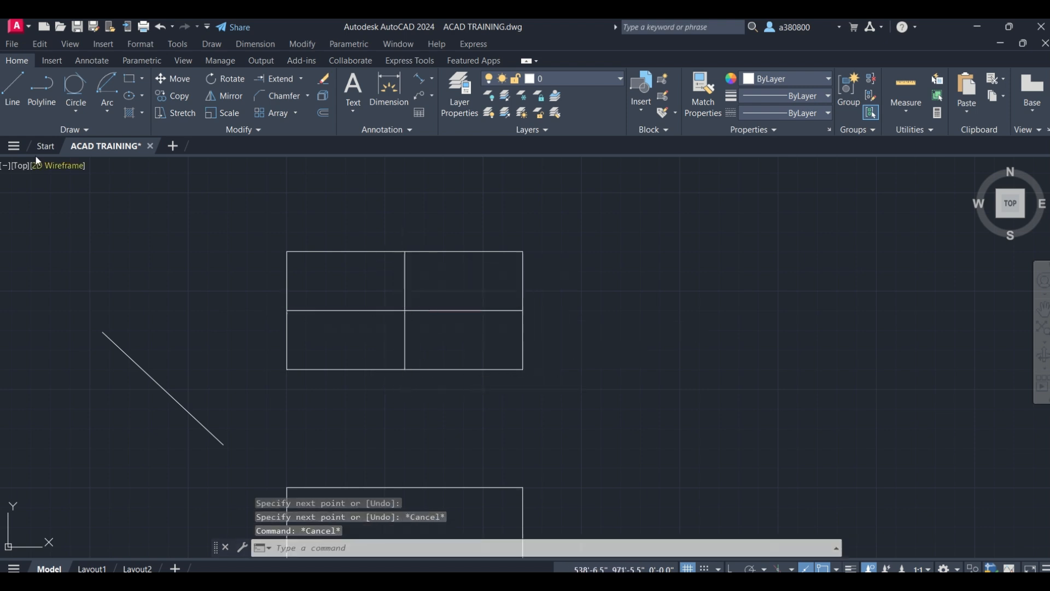
Draw a center-defined ellipse from the guide lines' crossing, reaching the left side's midpoint and the top edge's midpoint of the uppermost rectangle.
click(130, 95)
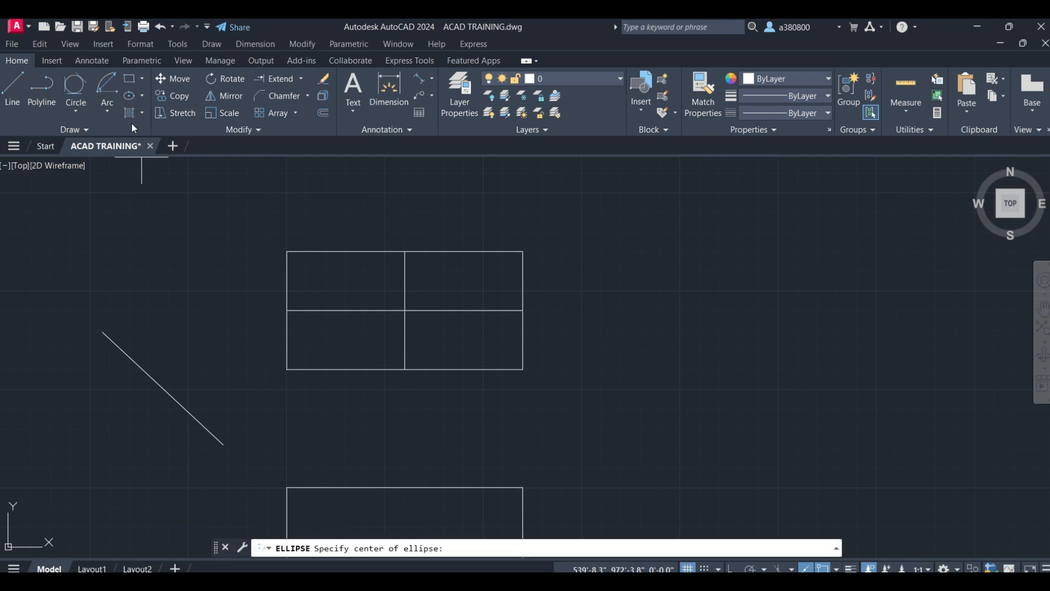
click(404, 309)
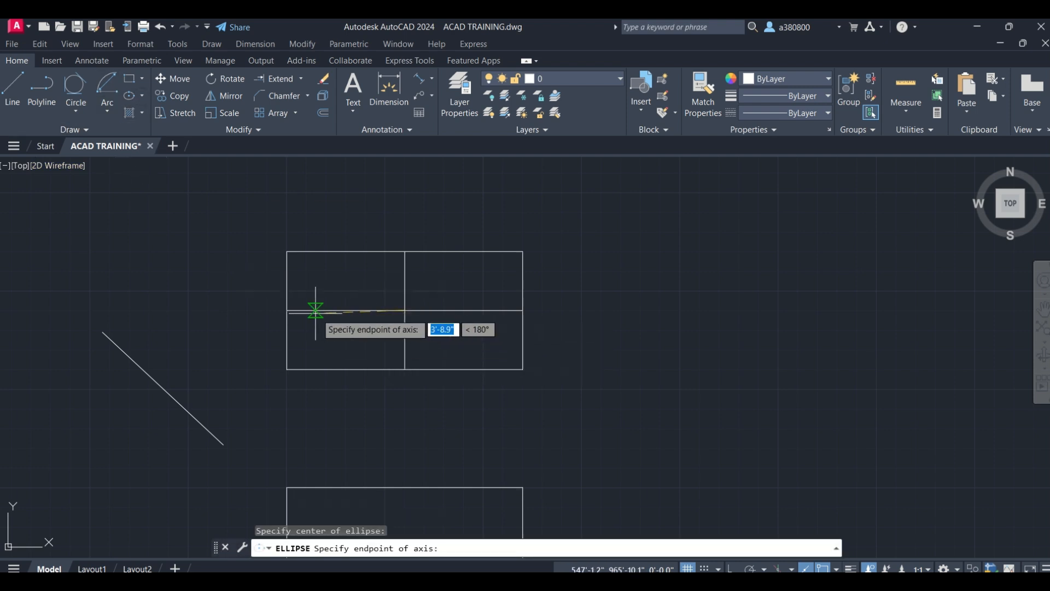
click(286, 310)
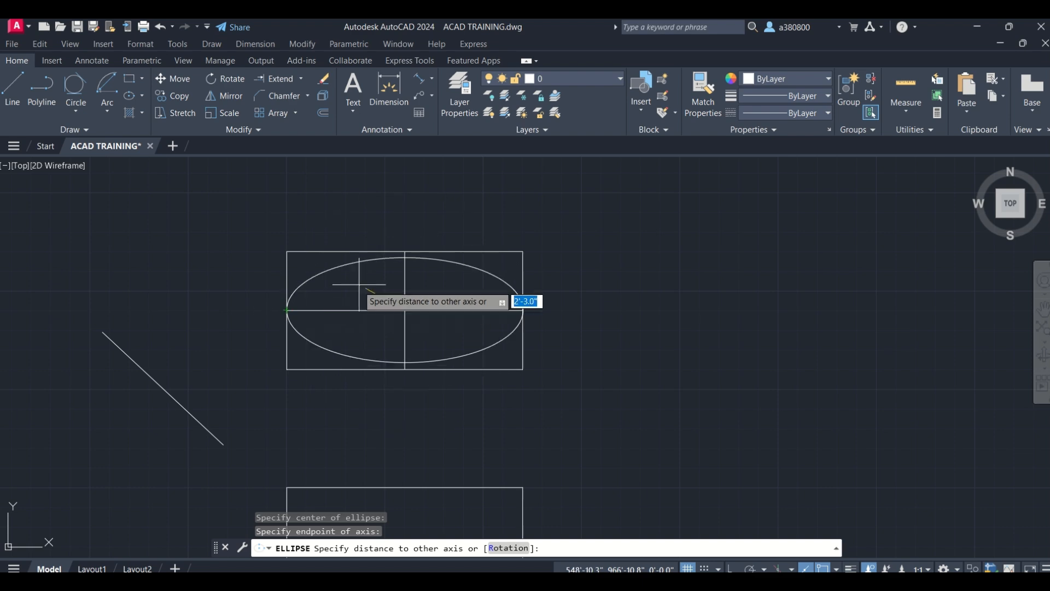
click(404, 251)
key(Escape)
key(Escape)
Erase the two crossing guide lines and the ellipse from the uppermost rectangle.
click(430, 331)
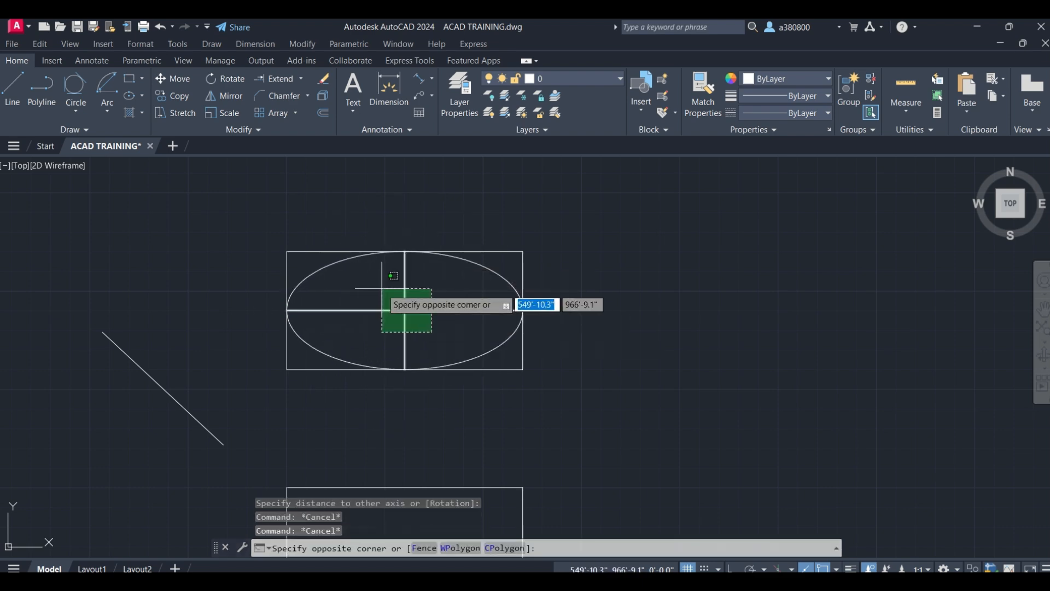
click(379, 289)
key(Delete)
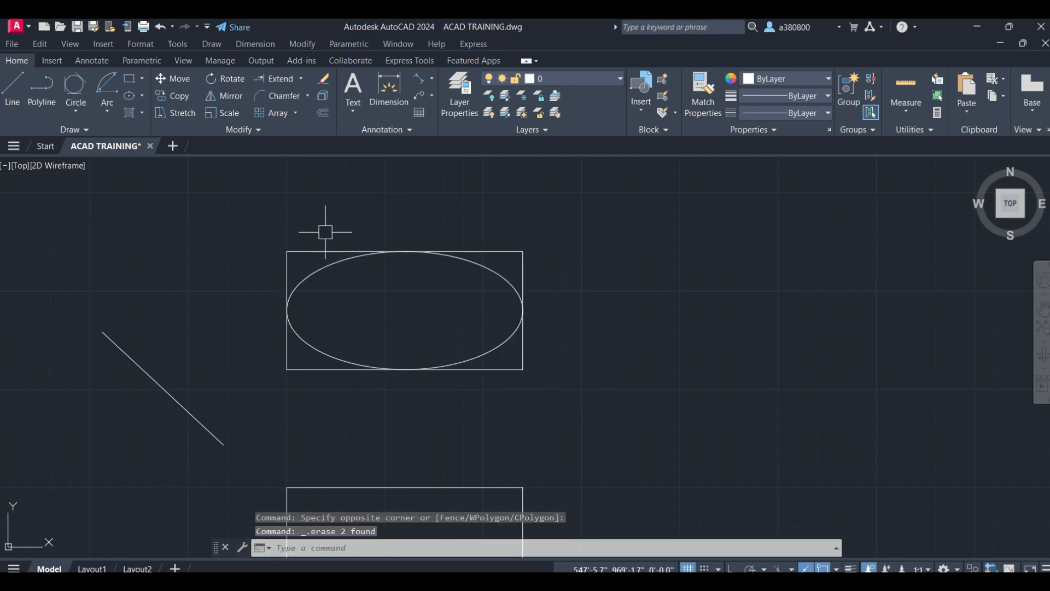
click(319, 267)
key(Delete)
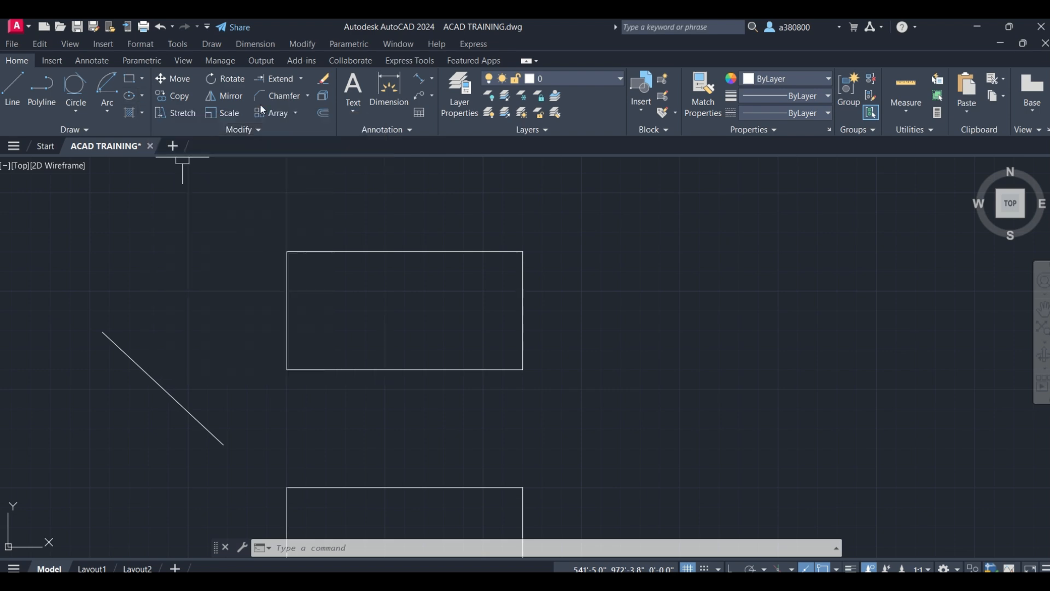
Draw an Axis, End ellipse in the uppermost rectangle, with its axis between the left and right side midpoints, reaching the top edge's midpoint.
click(141, 96)
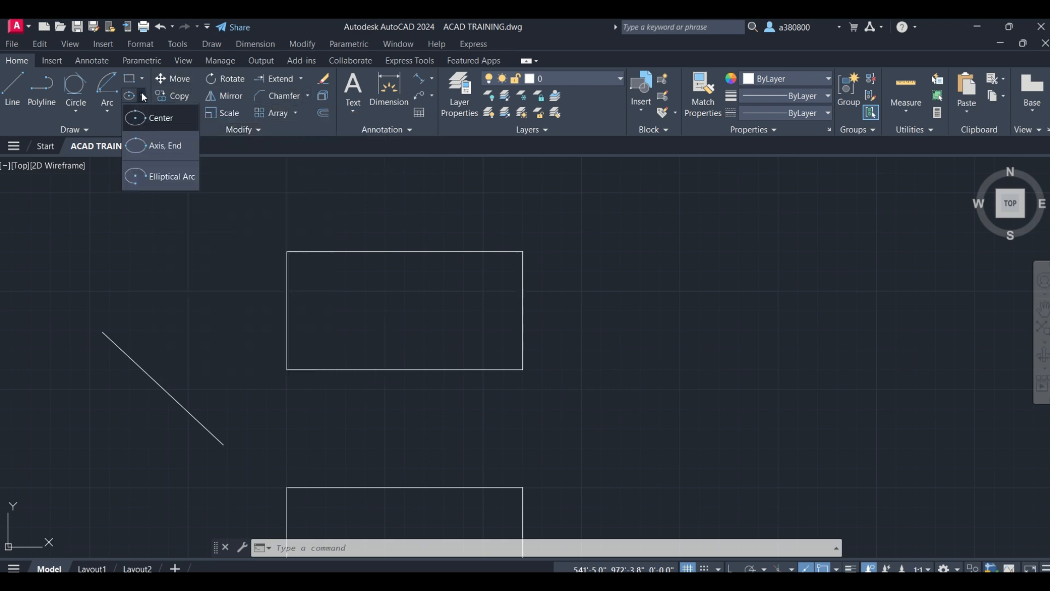
click(135, 147)
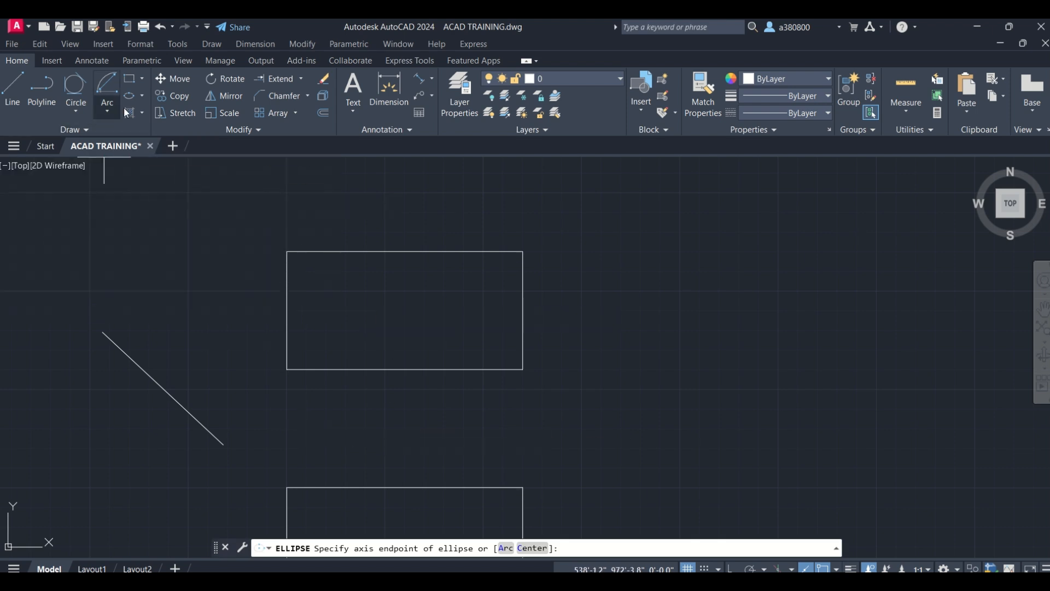
click(141, 97)
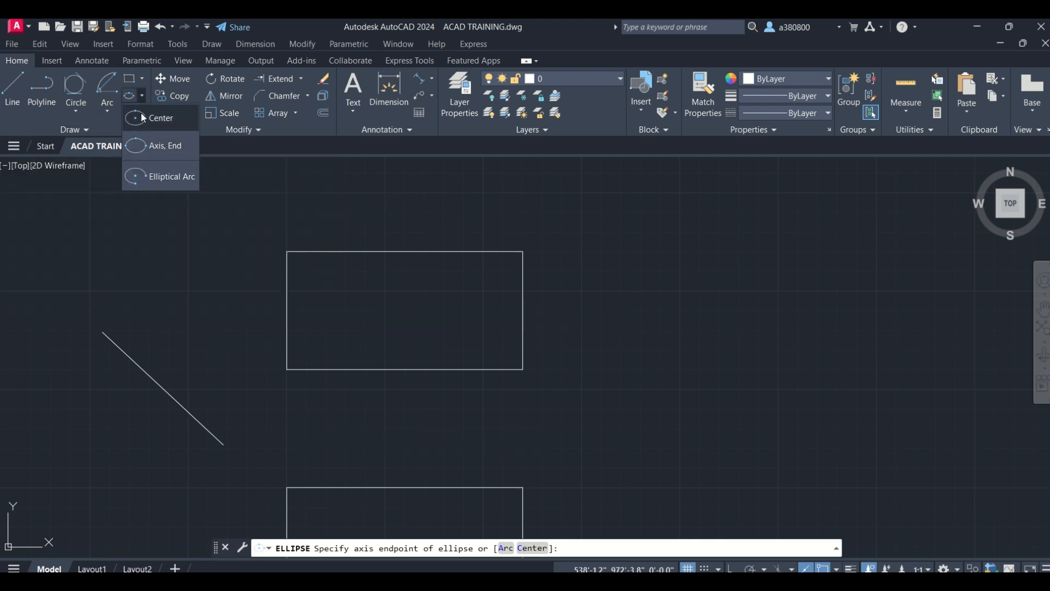
click(139, 146)
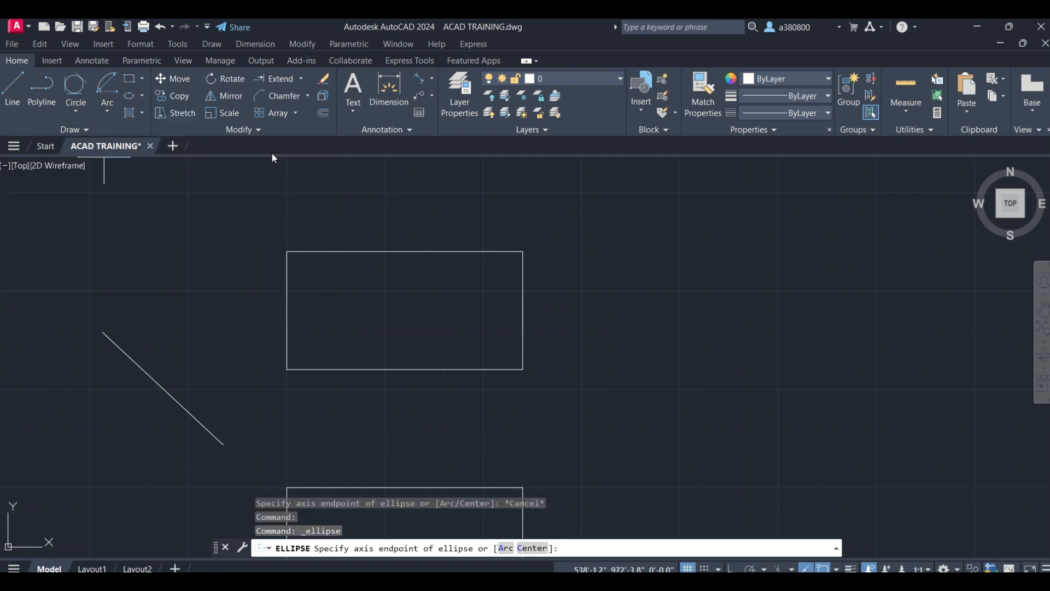
click(286, 310)
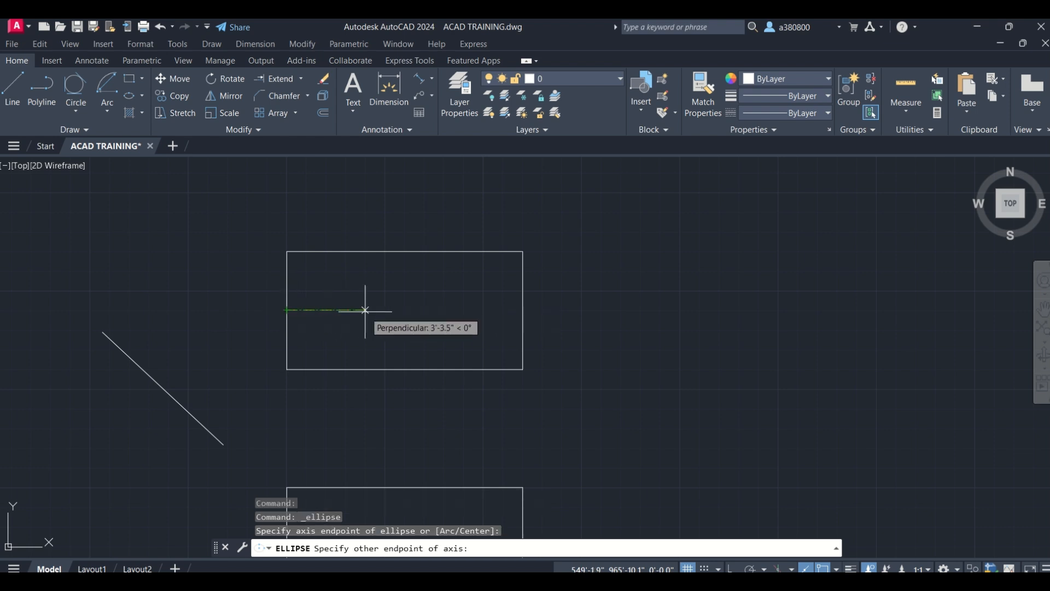
click(523, 310)
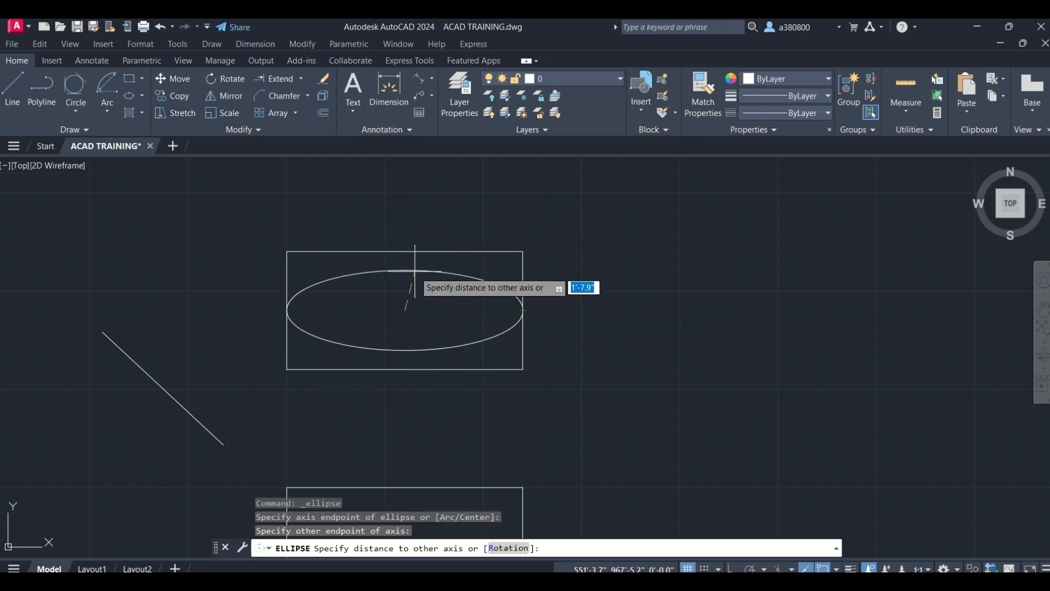
click(405, 251)
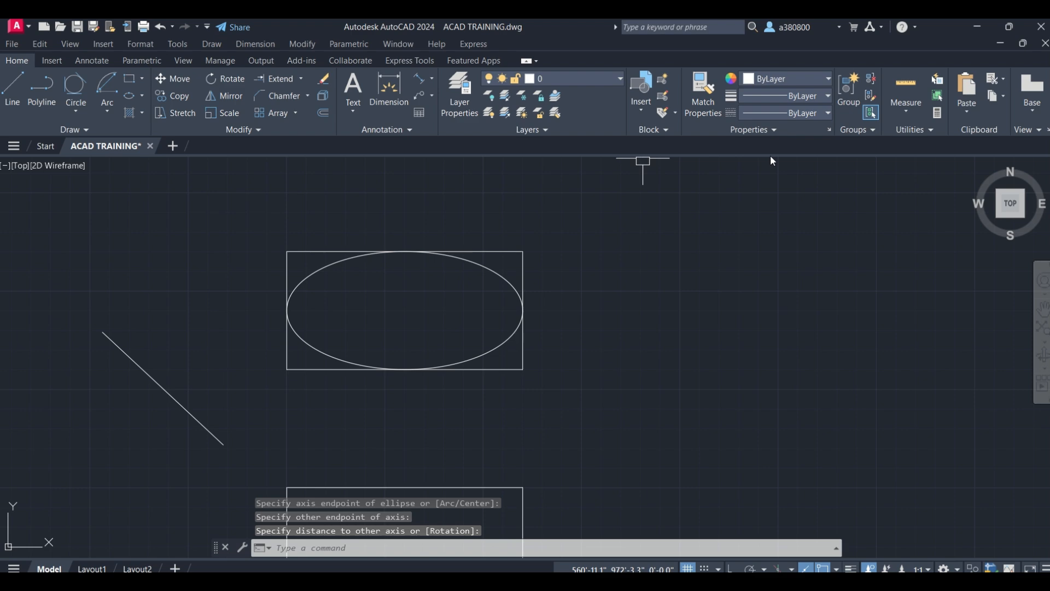
scroll(517, 241, down, 4)
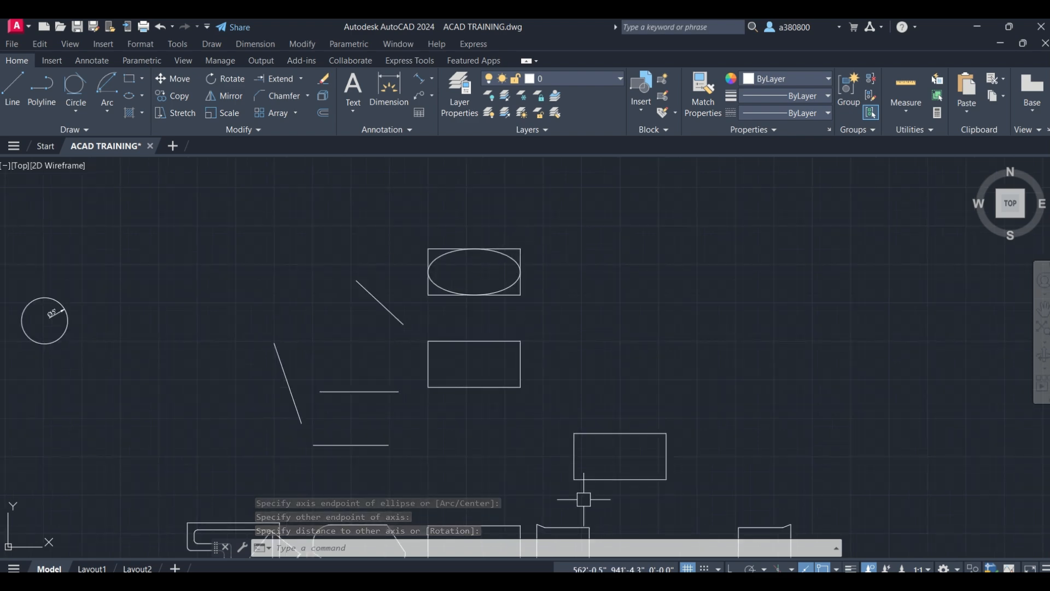
Draw a tall rectangle about 7' wide and 14' high in the empty area to the right of the ellipse's rectangle.
scroll(634, 486, down, 5)
scroll(618, 437, up, 5)
mouse_move(618, 437)
middle_down()
mouse_move(532, 297)
mouse_move(506, 428)
middle_up()
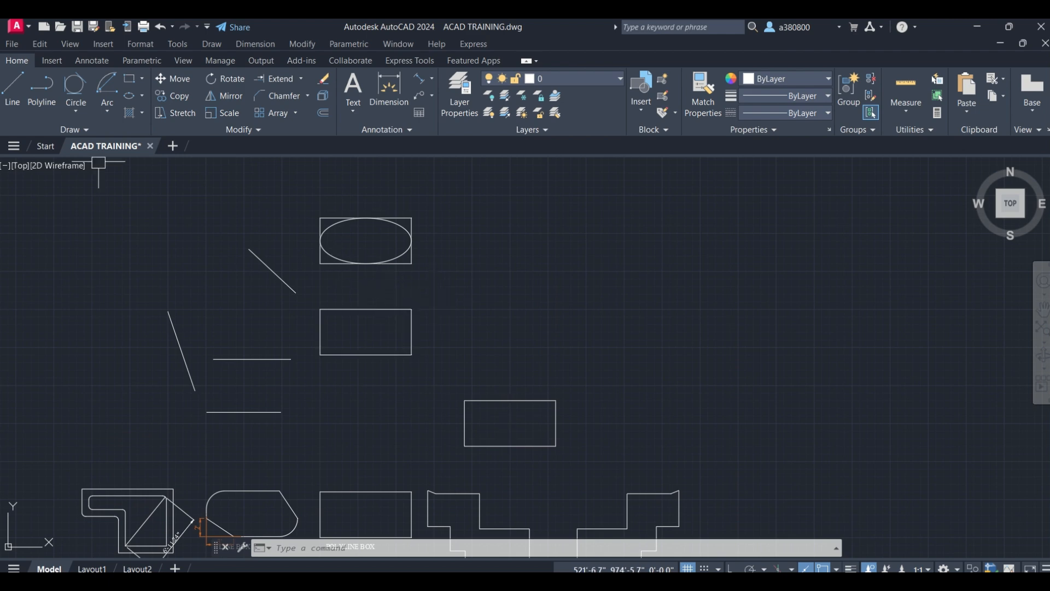
key(Escape)
key(Escape)
key(Escape)
click(128, 78)
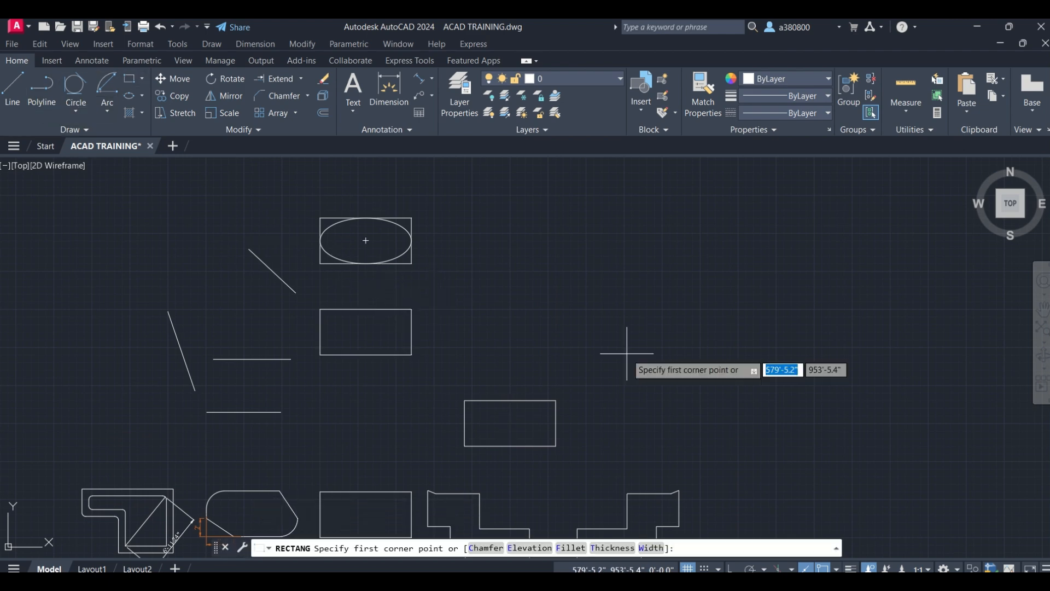
click(547, 221)
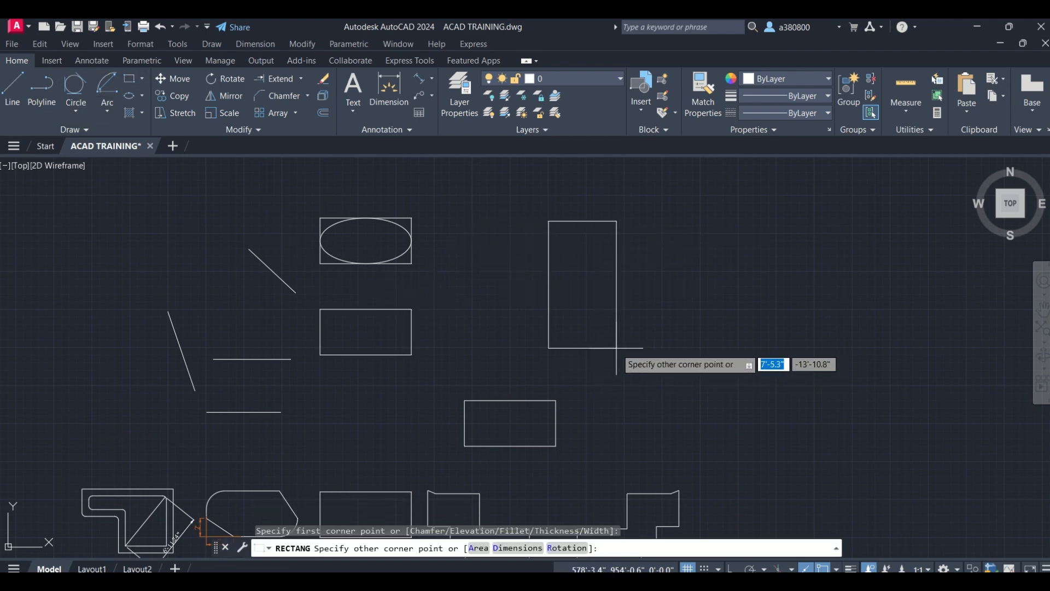
click(615, 351)
key(Escape)
key(Escape)
key(Escape)
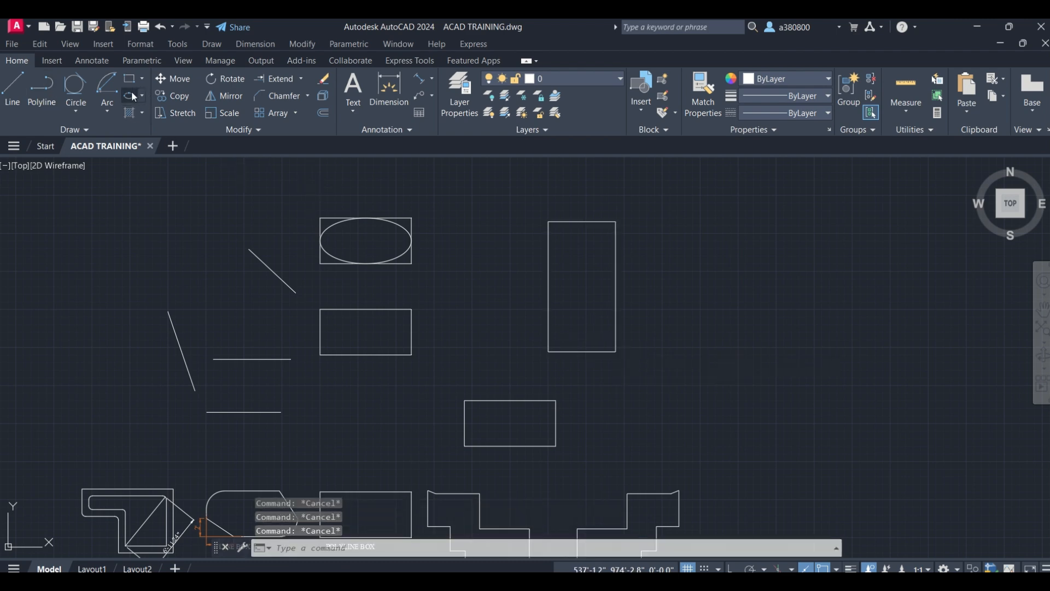
Draw an Axis, End ellipse in the tall rectangle, with its axis between the top and bottom side midpoints, reaching the left side's midpoint.
click(131, 96)
click(581, 222)
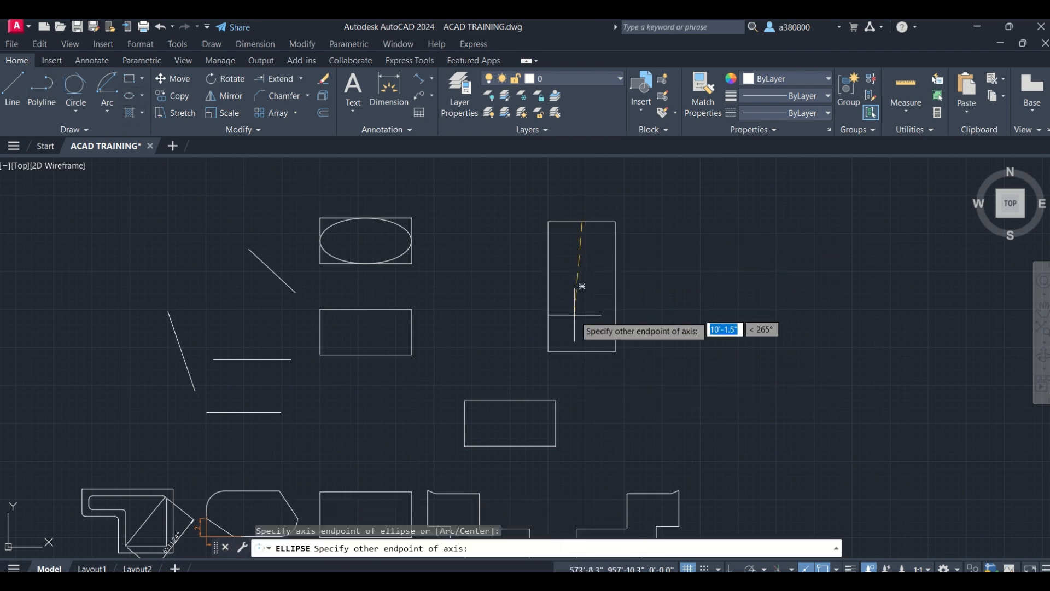
click(582, 351)
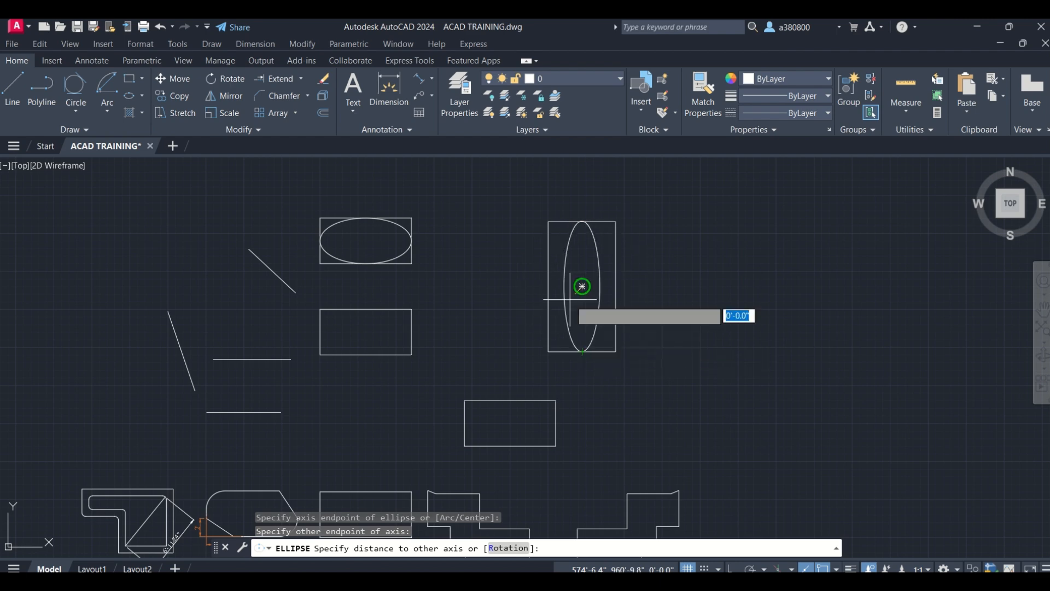
click(548, 286)
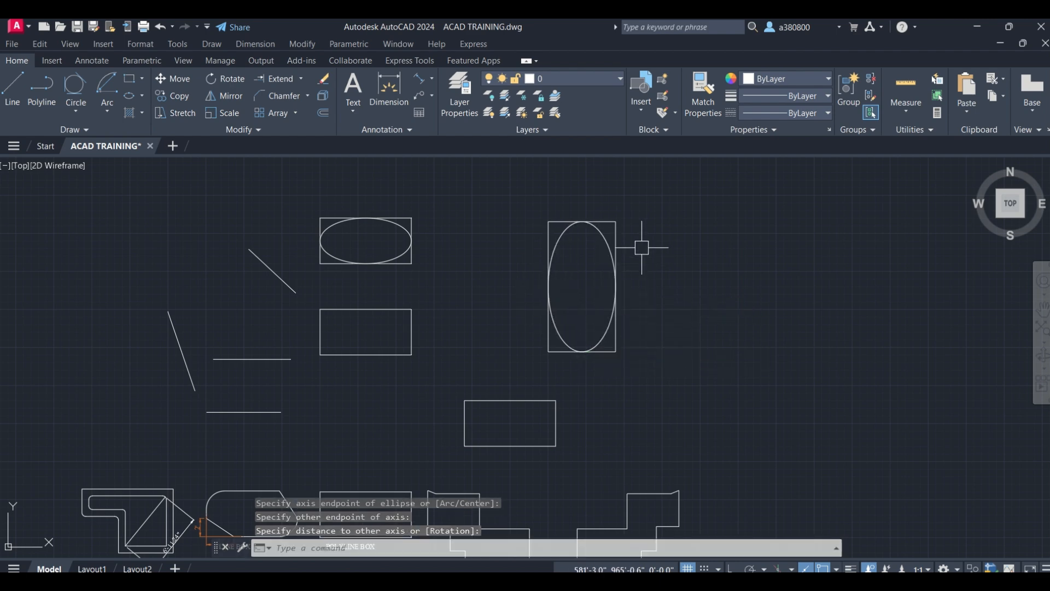
Undo the ellipse drawn inside the tall rectangle.
scroll(632, 247, up, 4)
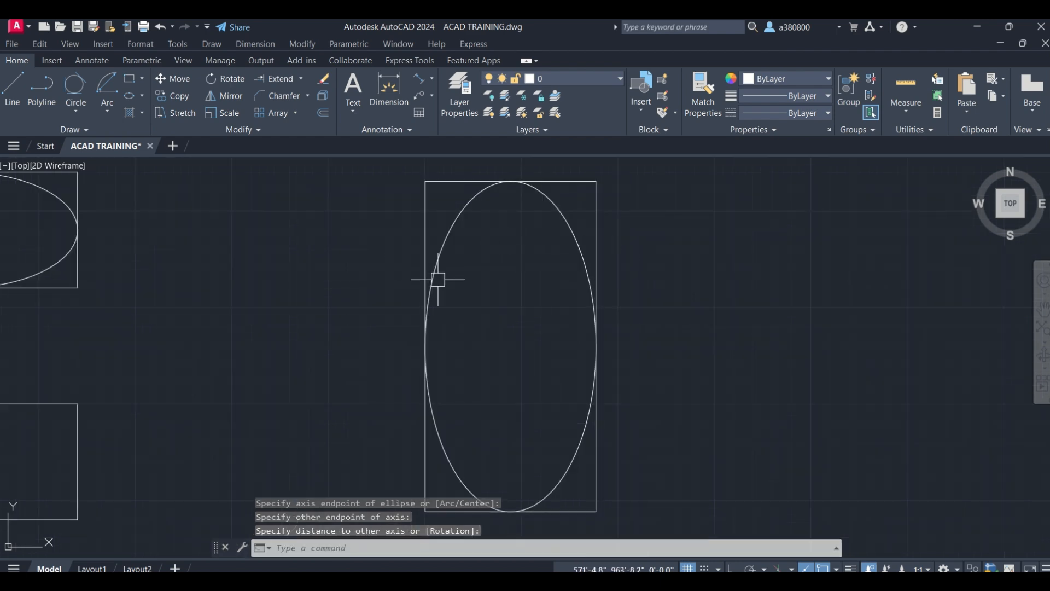
key(ctrl+z)
key(ctrl+z)
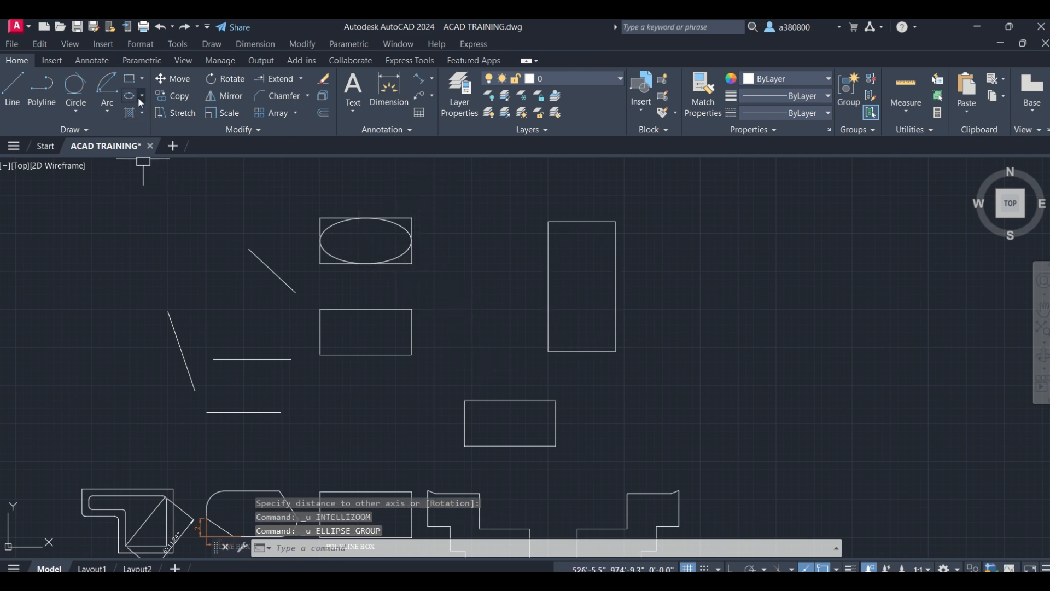
Draw a rectangle by two opposite corners to the right of the tall rectangle, and erase it.
click(141, 80)
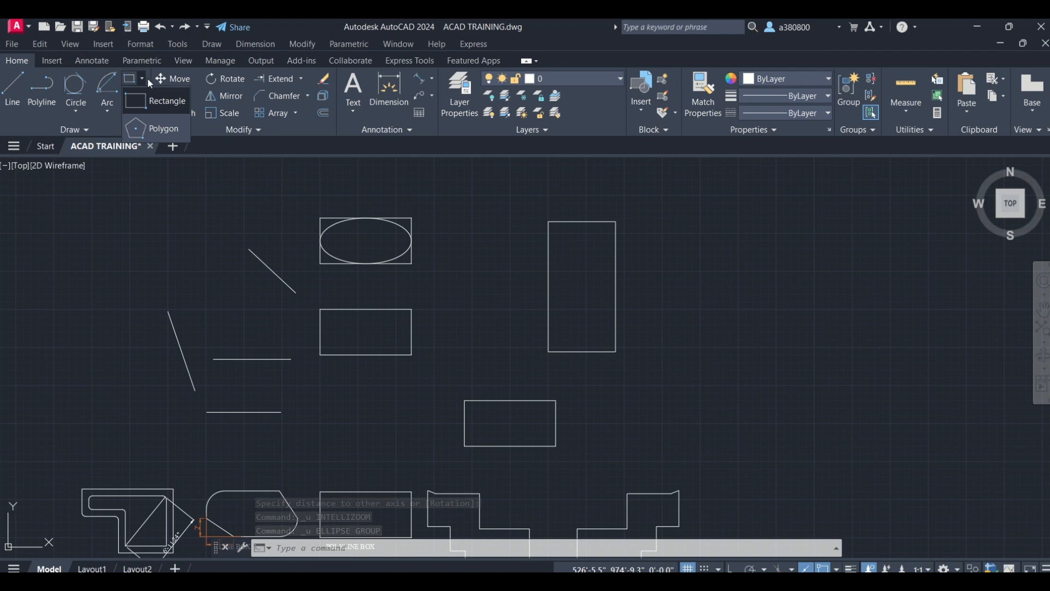
click(161, 112)
middle_drag(580, 304, 196, 286)
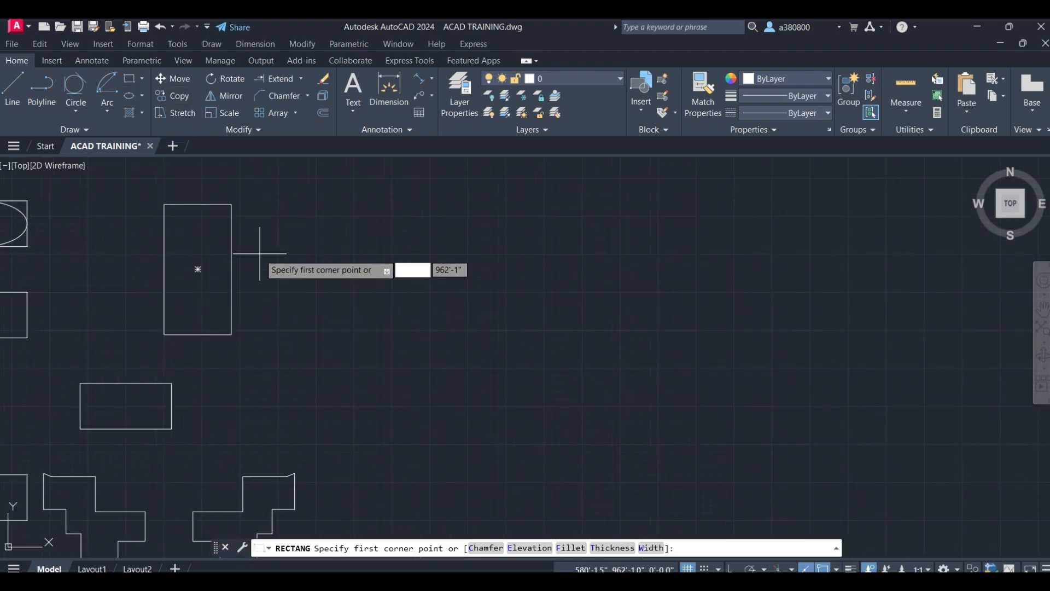
click(129, 78)
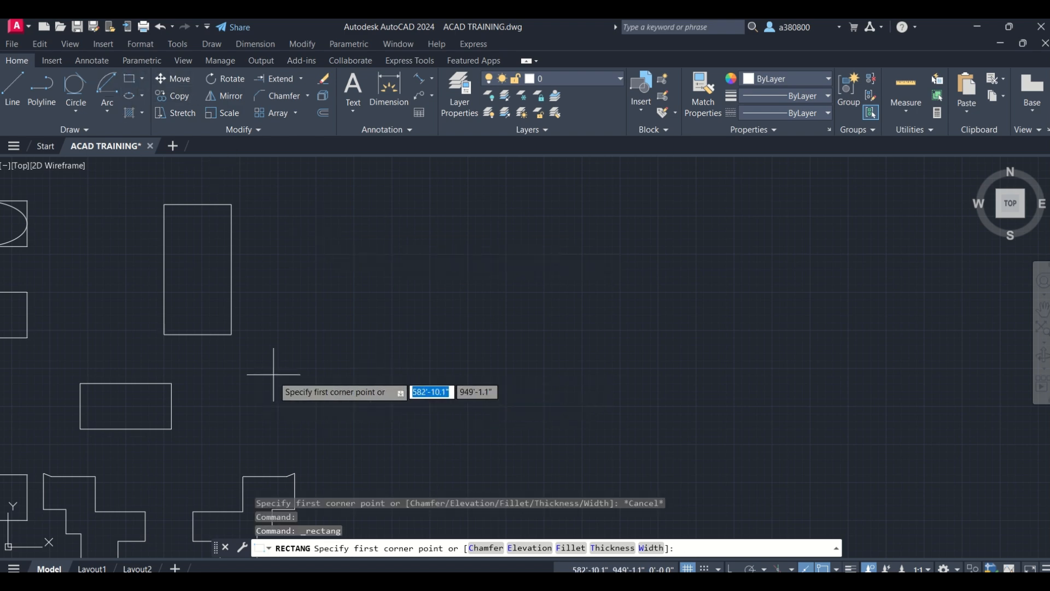
click(330, 380)
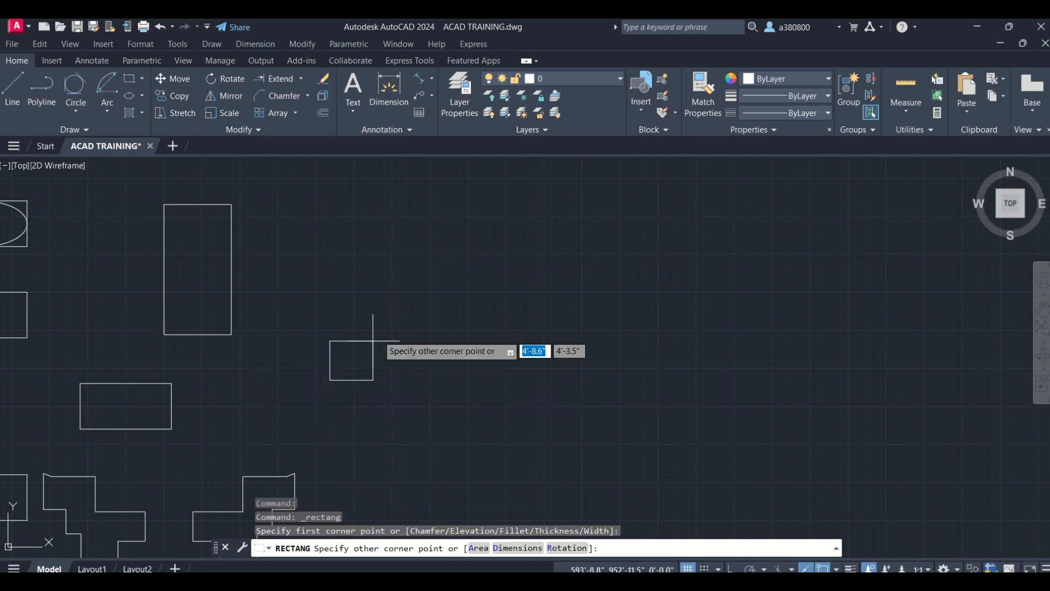
click(446, 214)
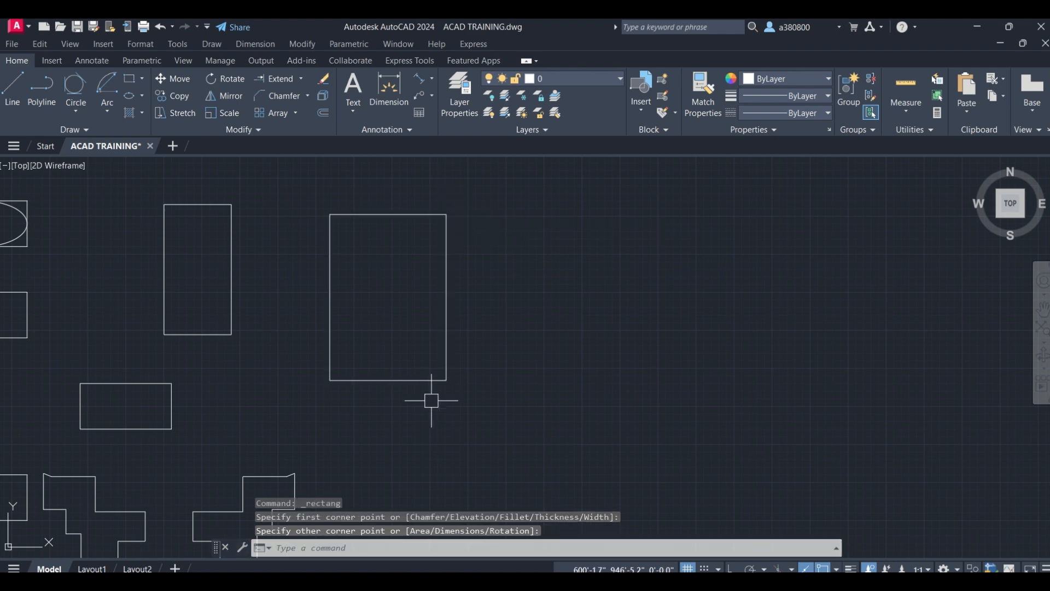
click(446, 348)
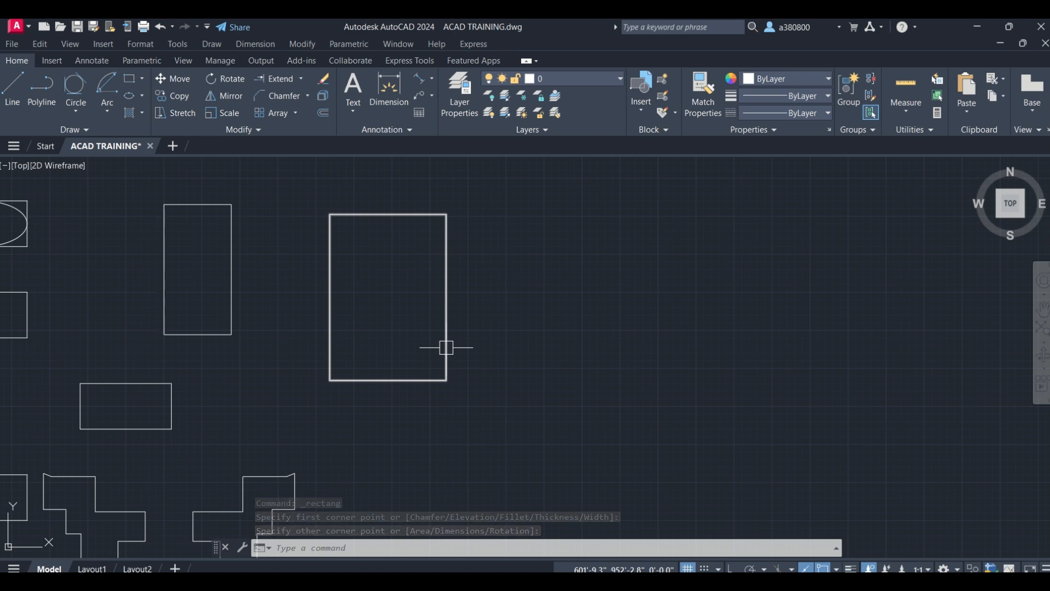
key(Delete)
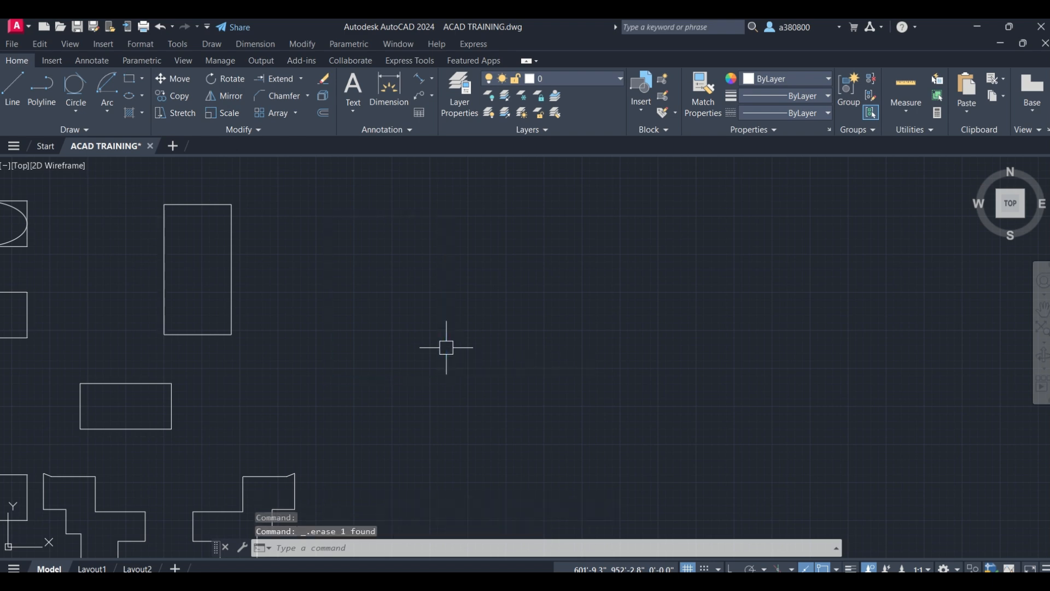
Draw a rectangle with the Area option right of the tall rectangle, using an area of 25 square inches and a width of 7'.
click(130, 79)
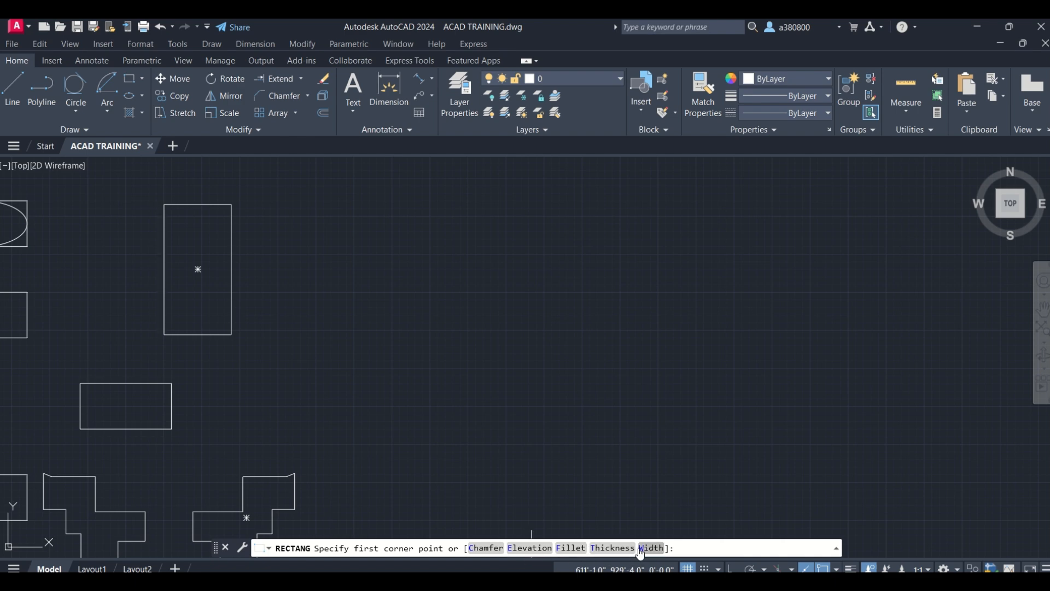
click(396, 400)
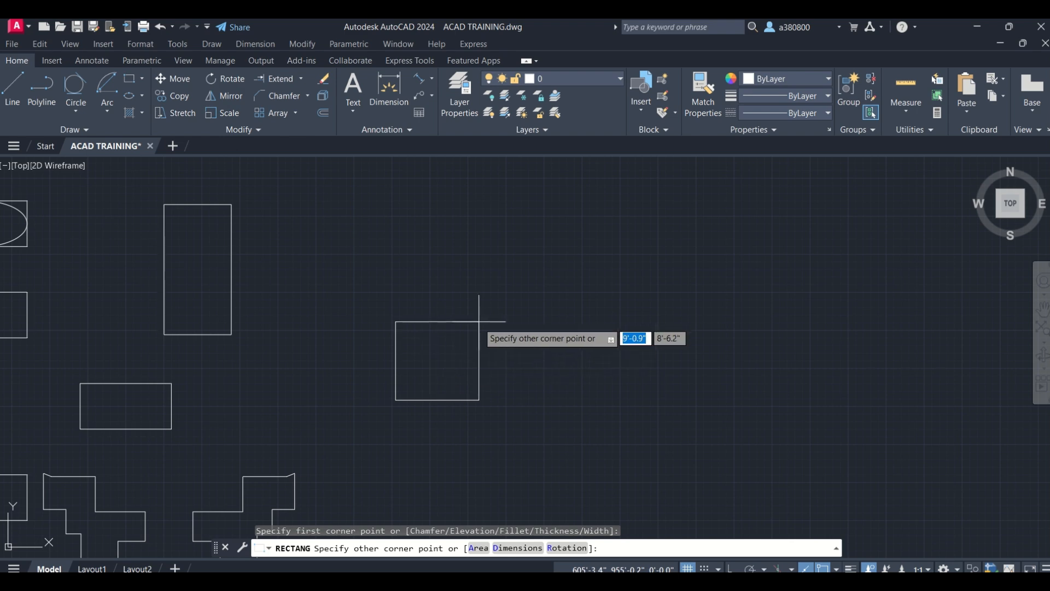
click(479, 548)
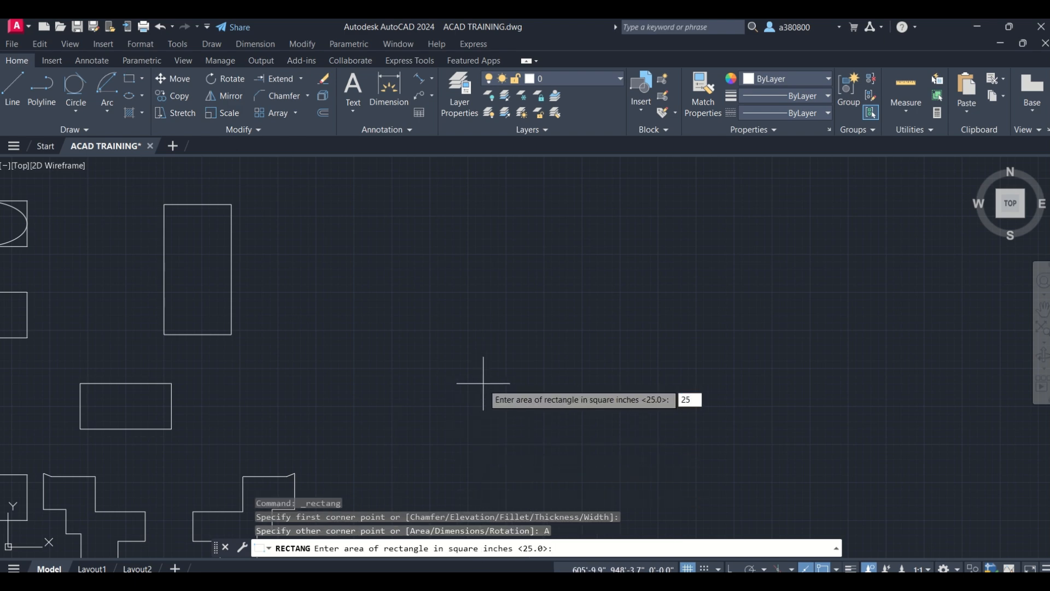
key(Return)
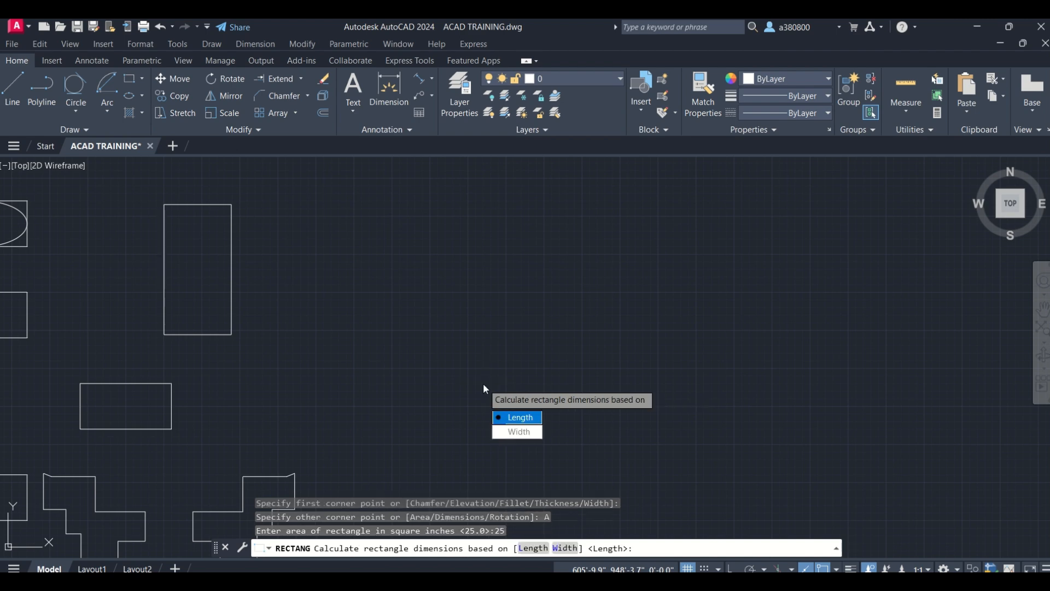
click(517, 431)
text(7')
key(Return)
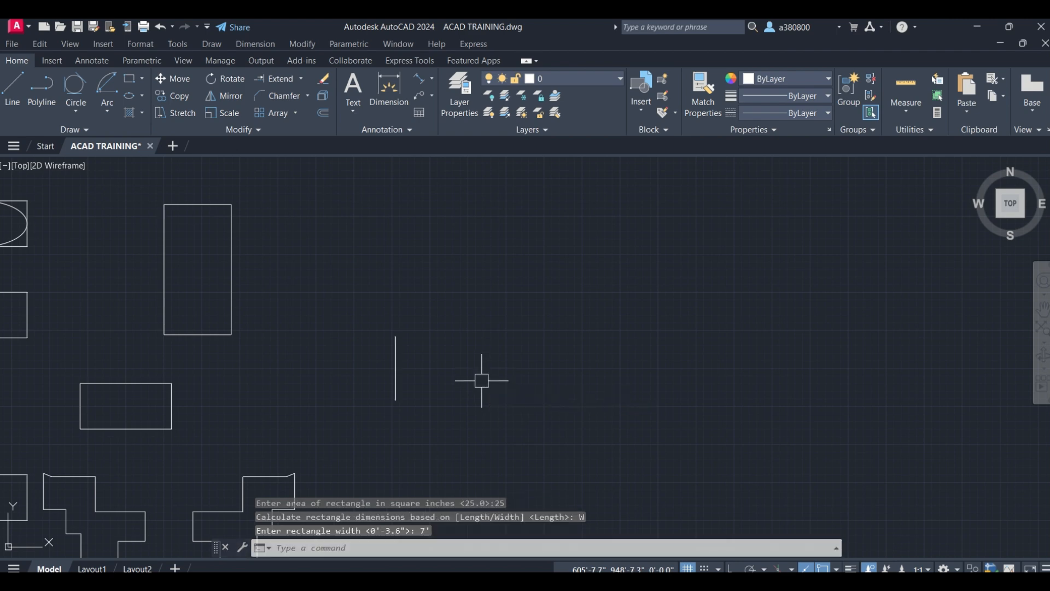
Examine the upper end of the thin area-defined rectangle up close to see its two long sides.
scroll(399, 342, up, 5)
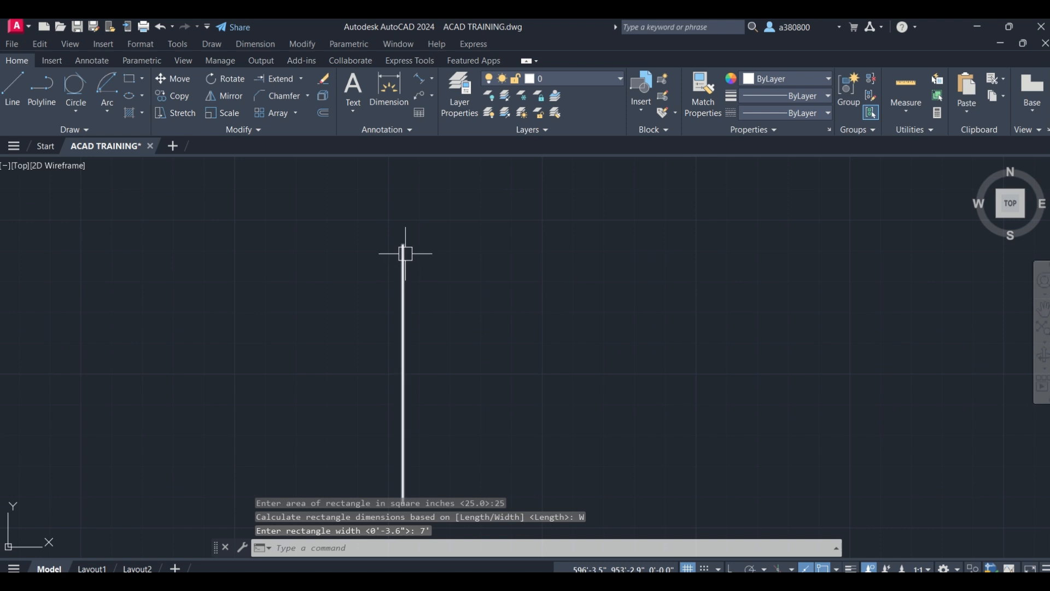
scroll(402, 237, up, 3)
scroll(405, 260, up, 3)
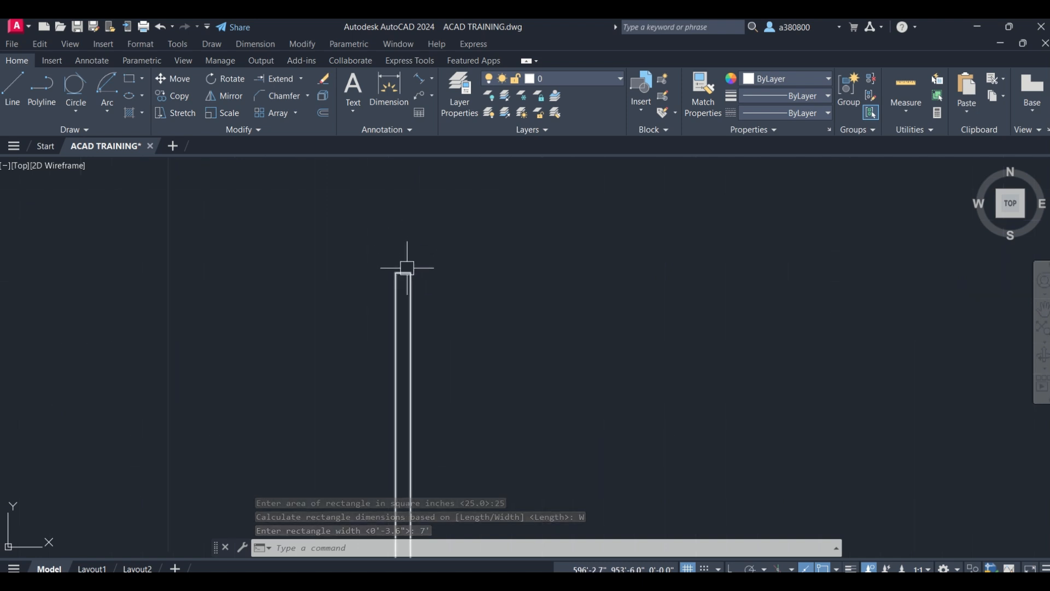
scroll(391, 287, up, 3)
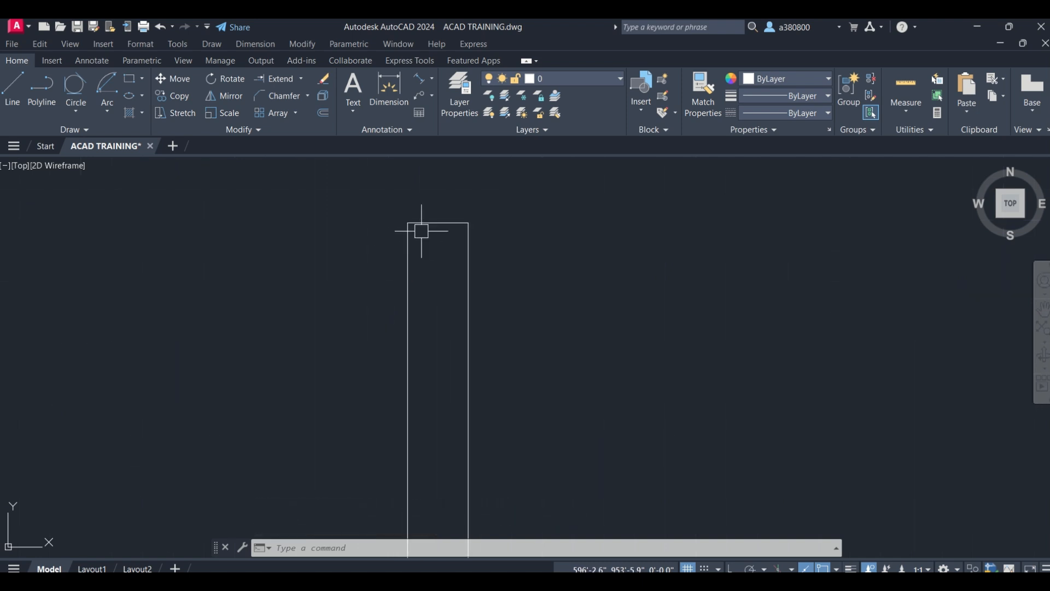
scroll(423, 223, up, 3)
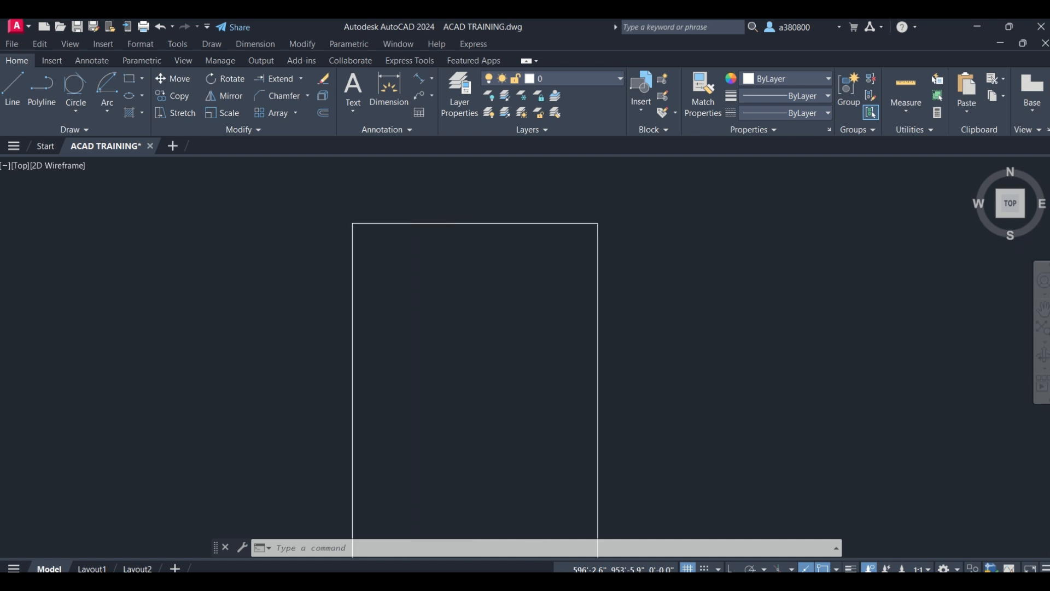
scroll(378, 280, down, 2)
scroll(401, 264, down, 2)
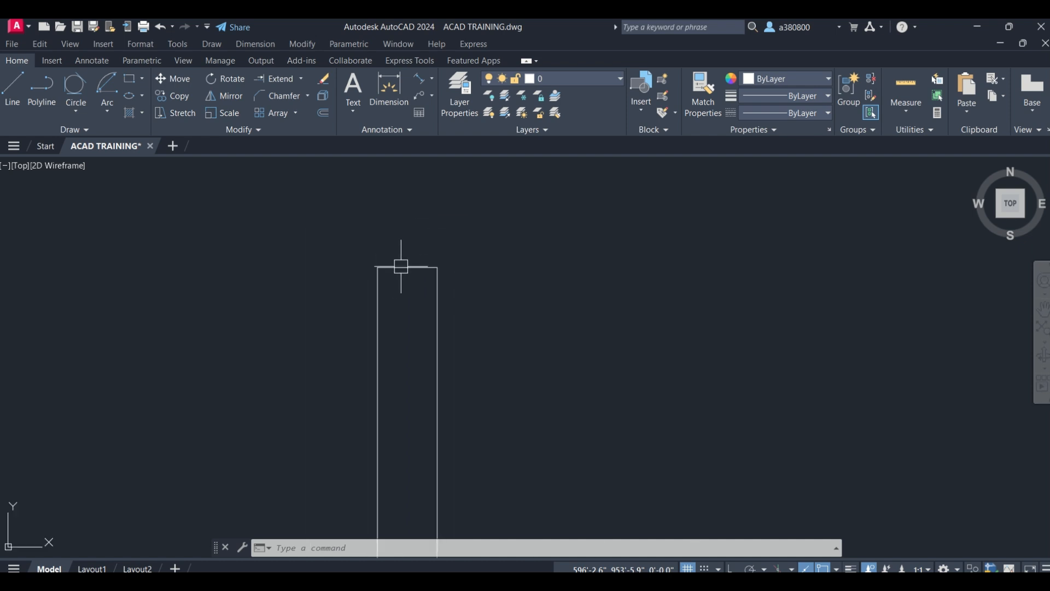
scroll(404, 262, down, 2)
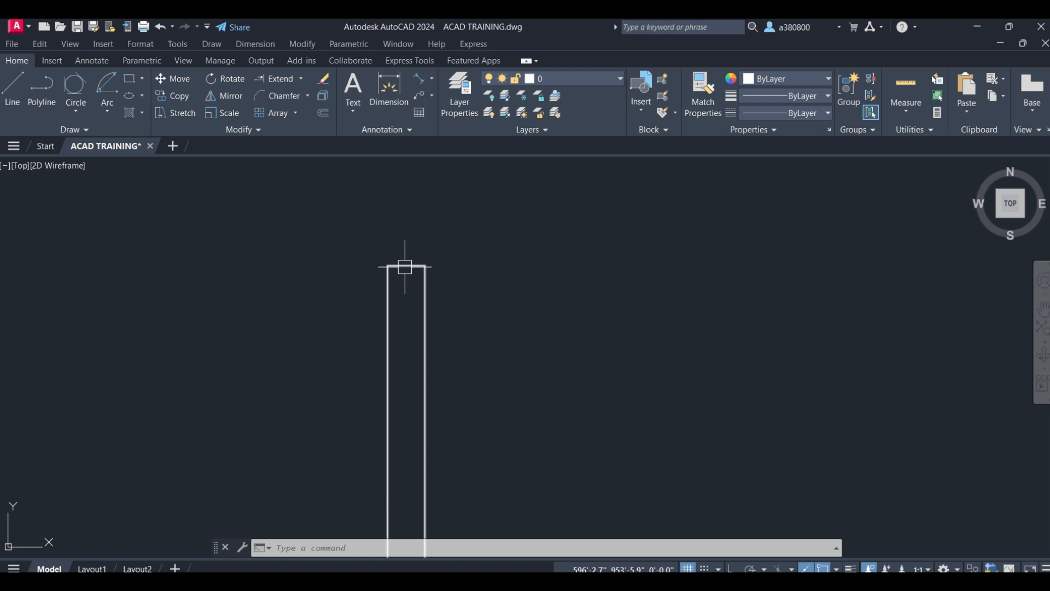
Erase the thin vertical rectangle made with the Area option.
scroll(405, 269, down, 10)
click(411, 365)
key(Delete)
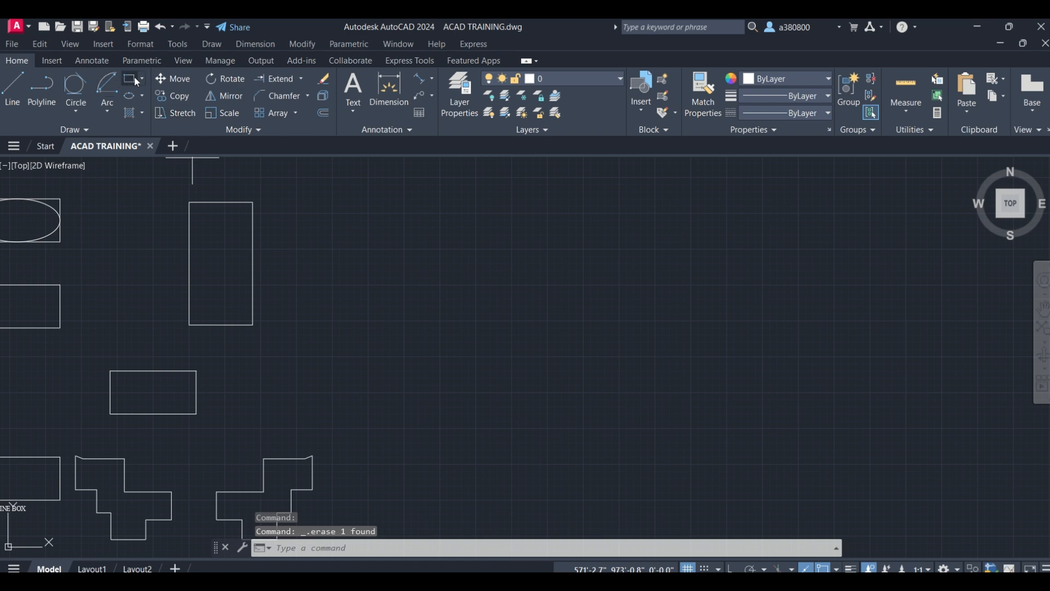
Draw a rectangle with the Area option right of the tall rectangle, using an area of 25 square inches and a length of 5'.
click(135, 79)
click(134, 79)
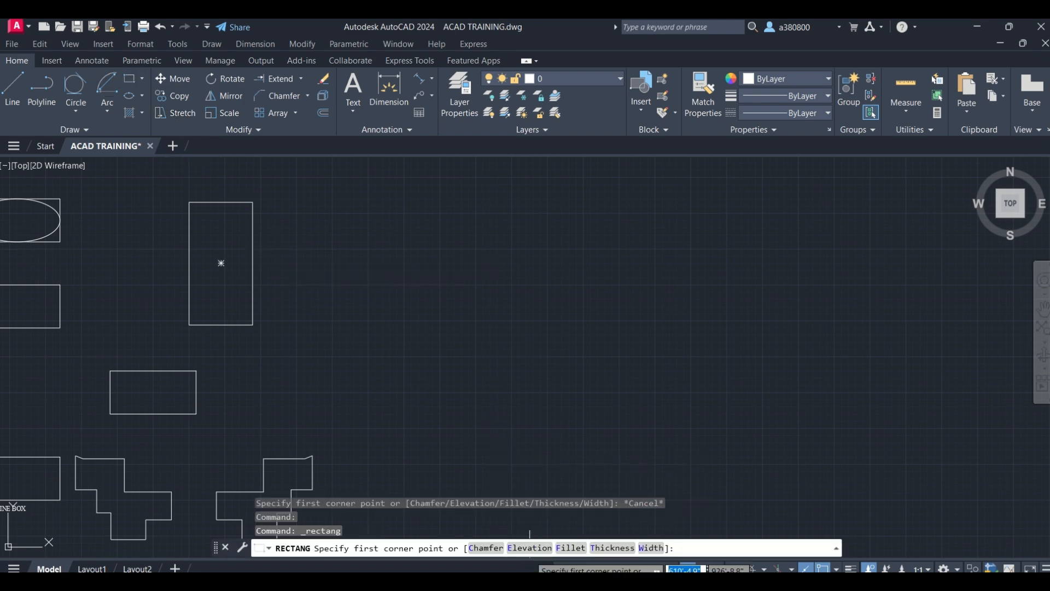
click(361, 378)
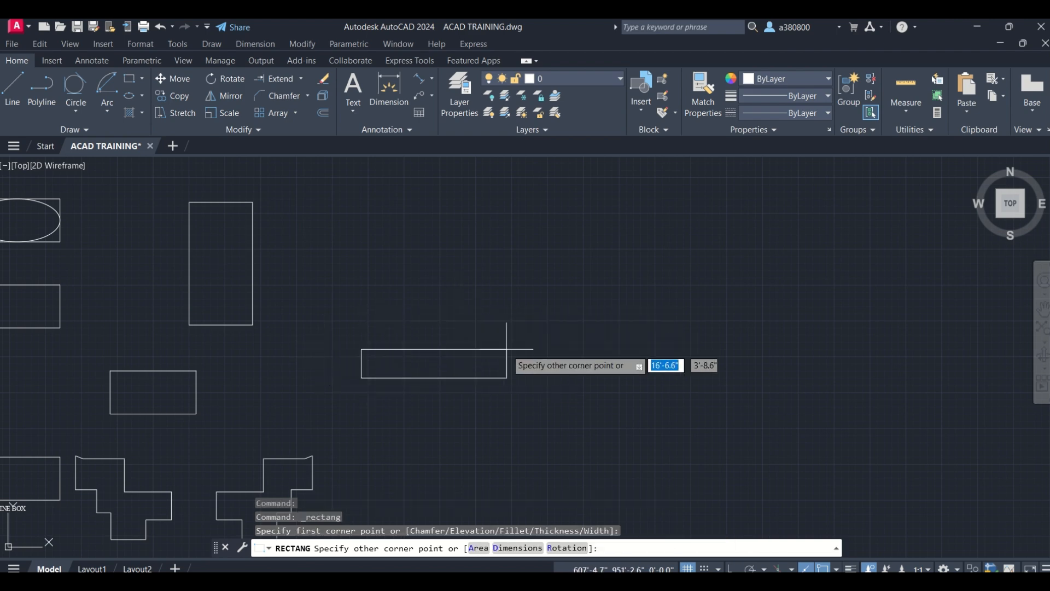
click(475, 556)
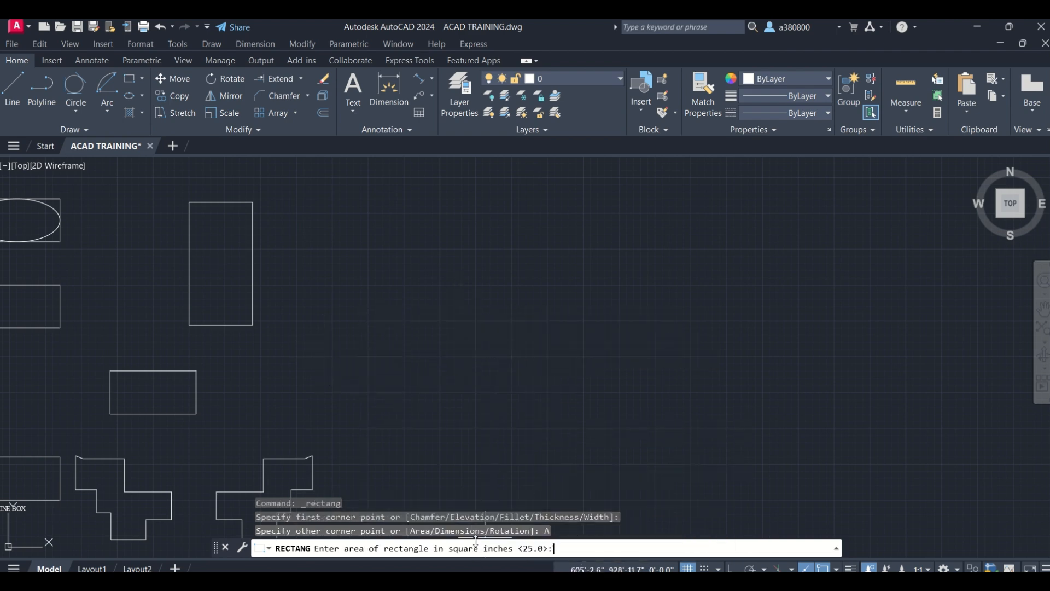
text(25)
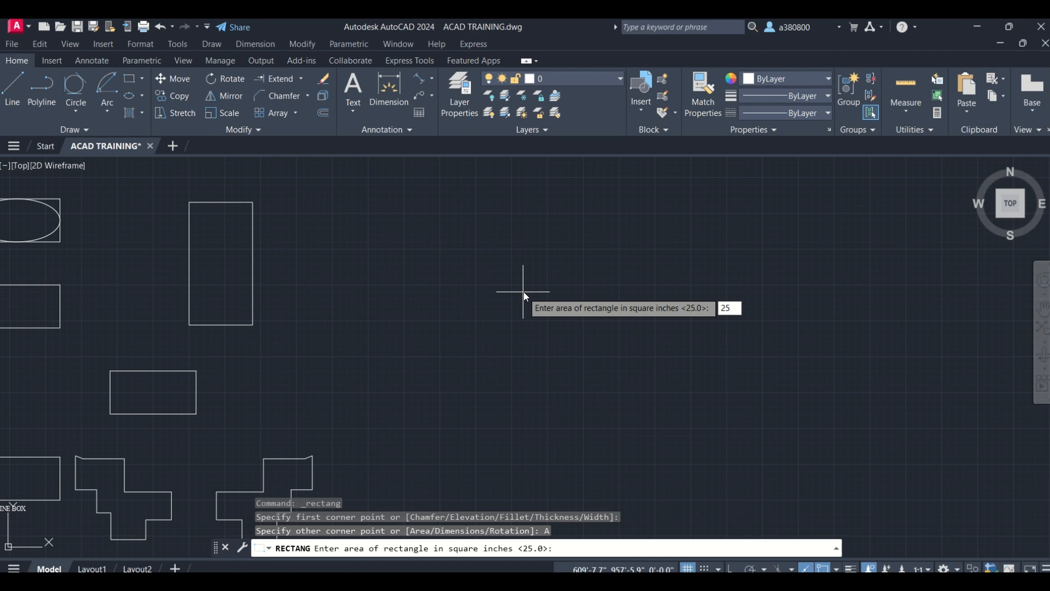
key(Return)
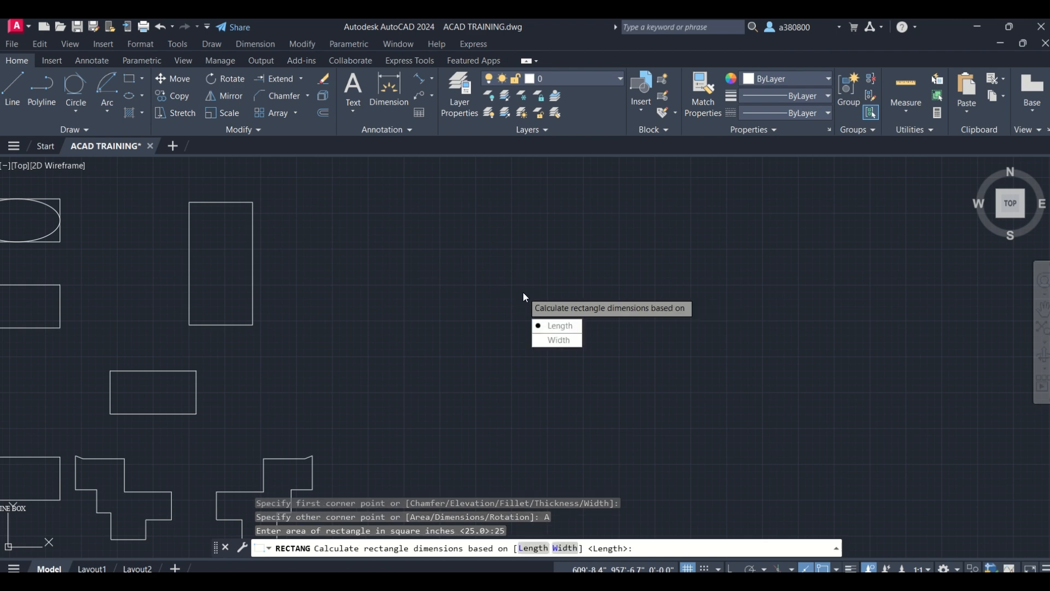
click(552, 328)
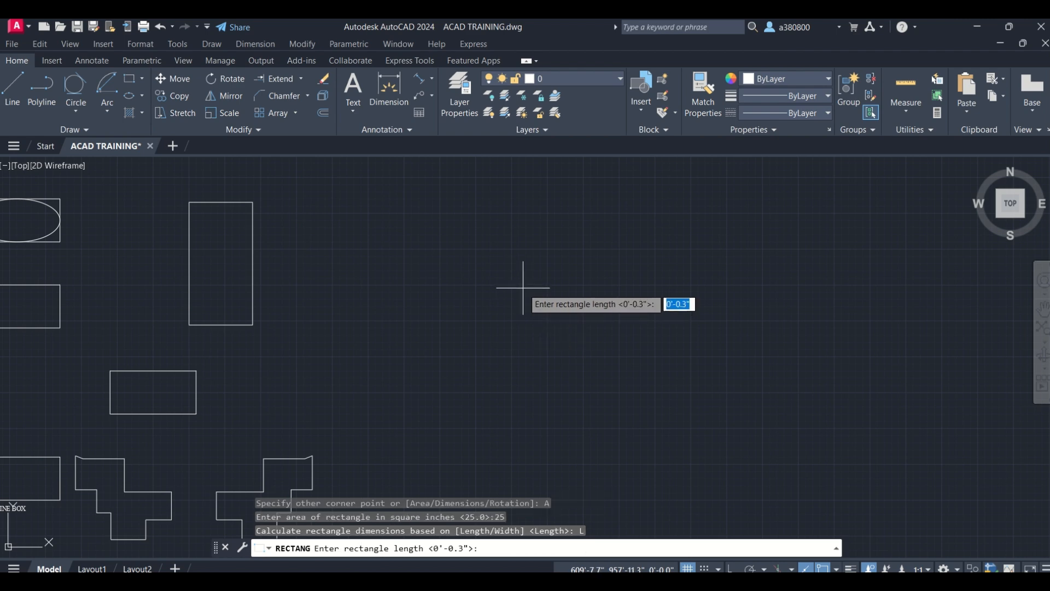
text(5')
key(Return)
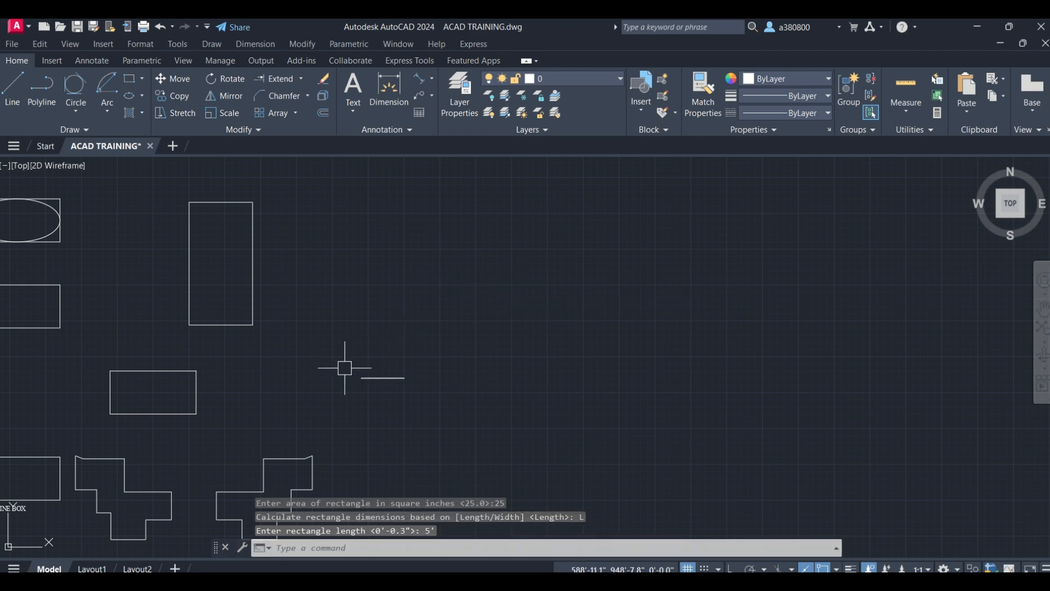
Add a linear dimension for the thin horizontal rectangle's length, placed below it.
scroll(362, 374, up, 10)
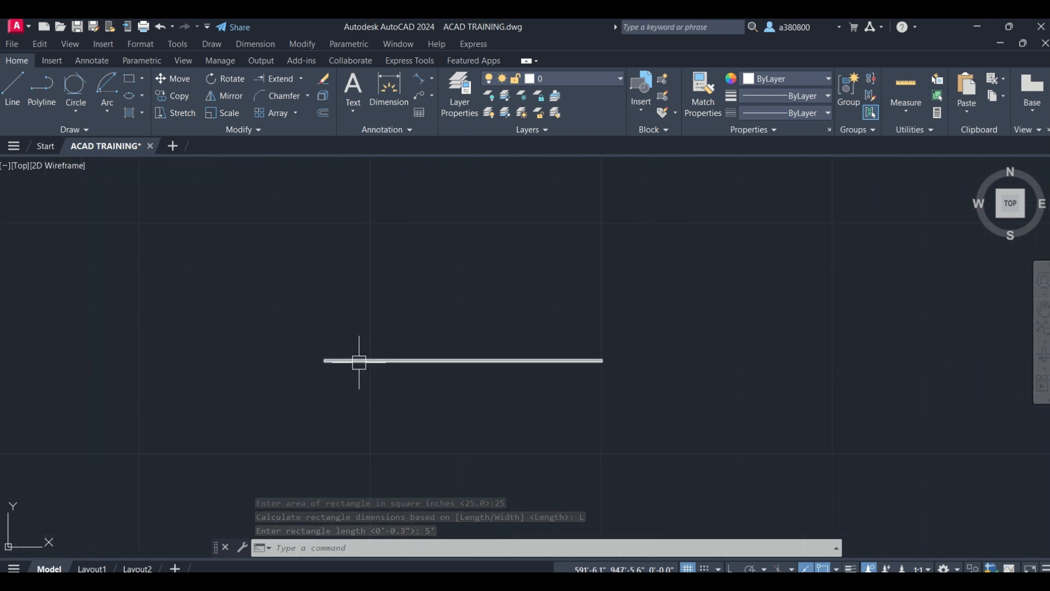
click(266, 46)
click(278, 82)
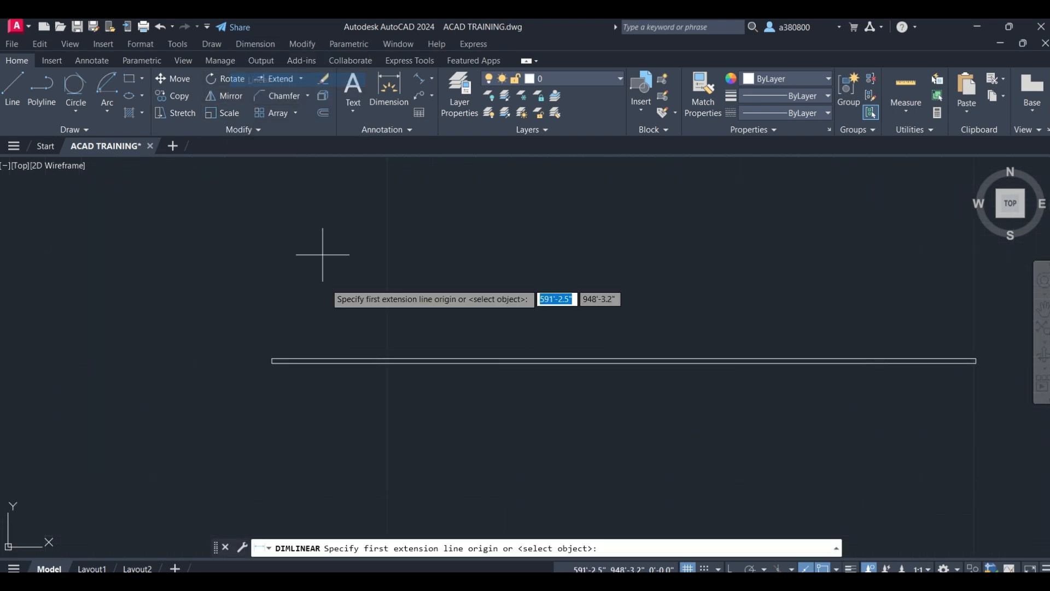
click(272, 362)
click(976, 362)
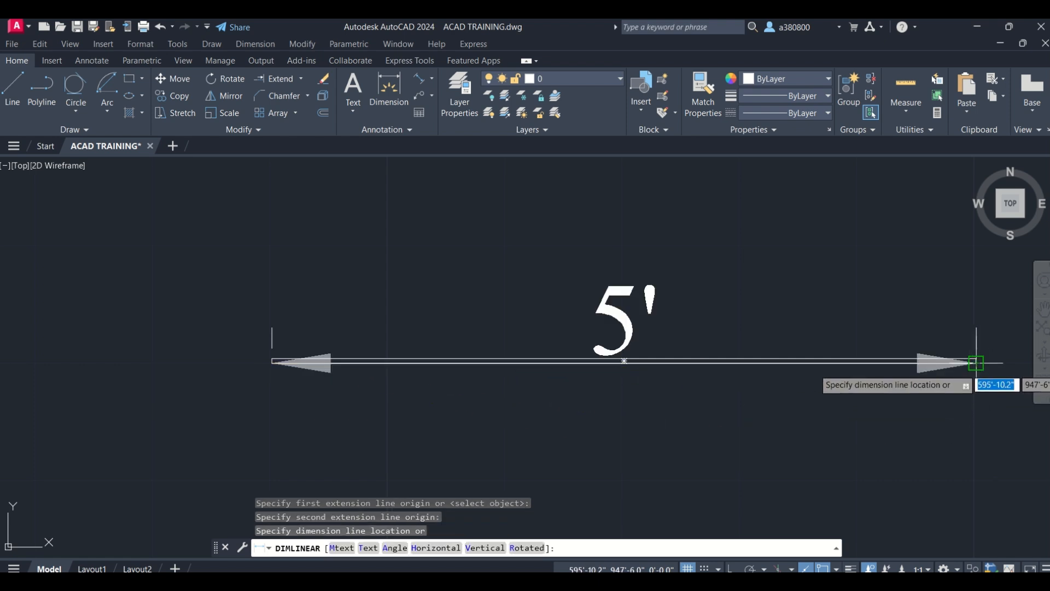
click(976, 471)
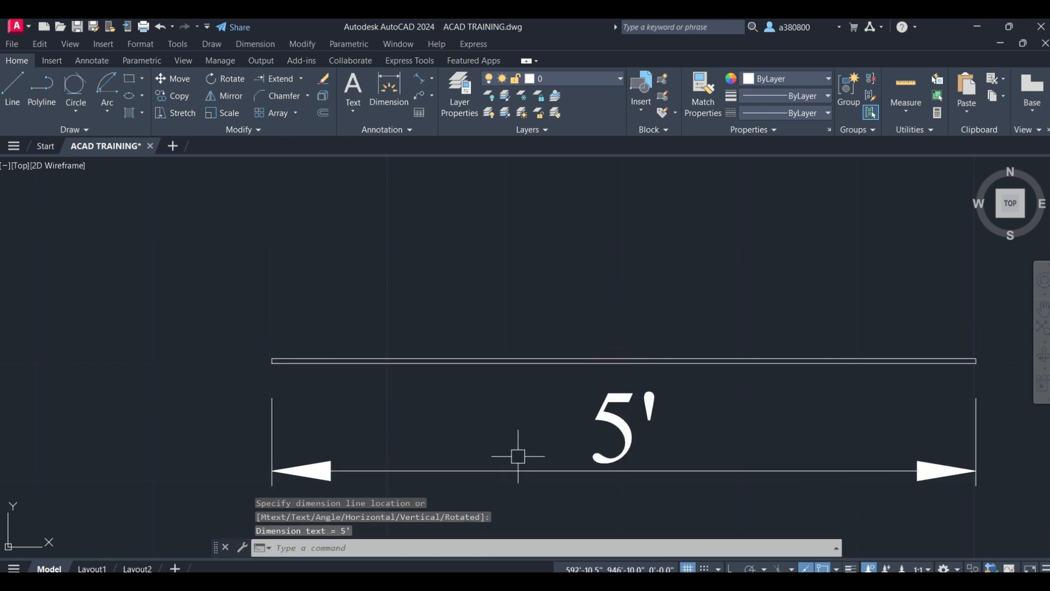
Check the thin rectangle's short side with a linear dimension preview, without placing the dimension.
right_click(287, 196)
click(298, 201)
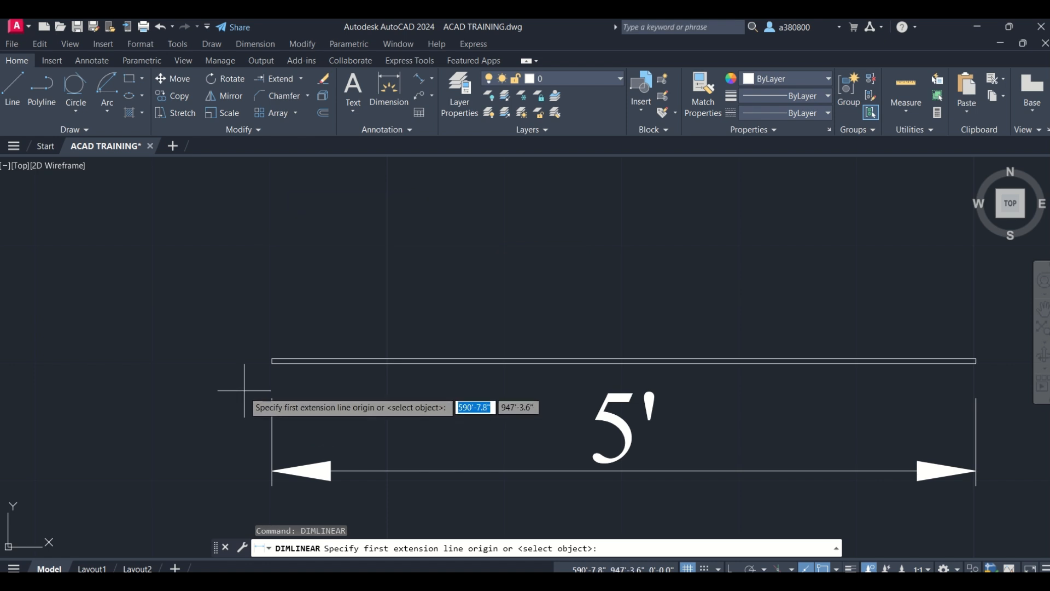
scroll(244, 391, up, 5)
click(330, 308)
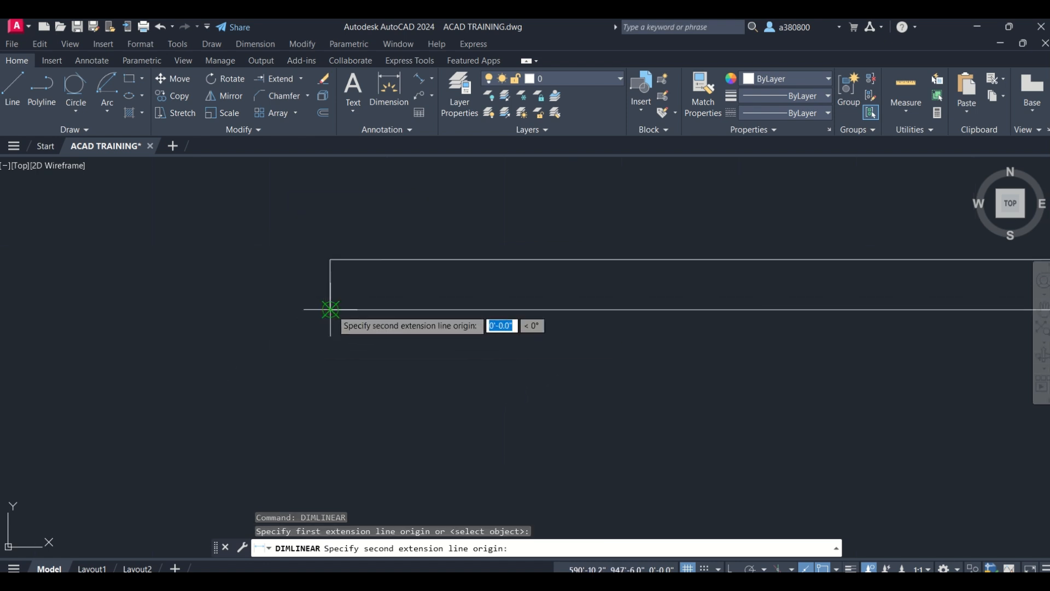
click(334, 267)
scroll(257, 312, down, 3)
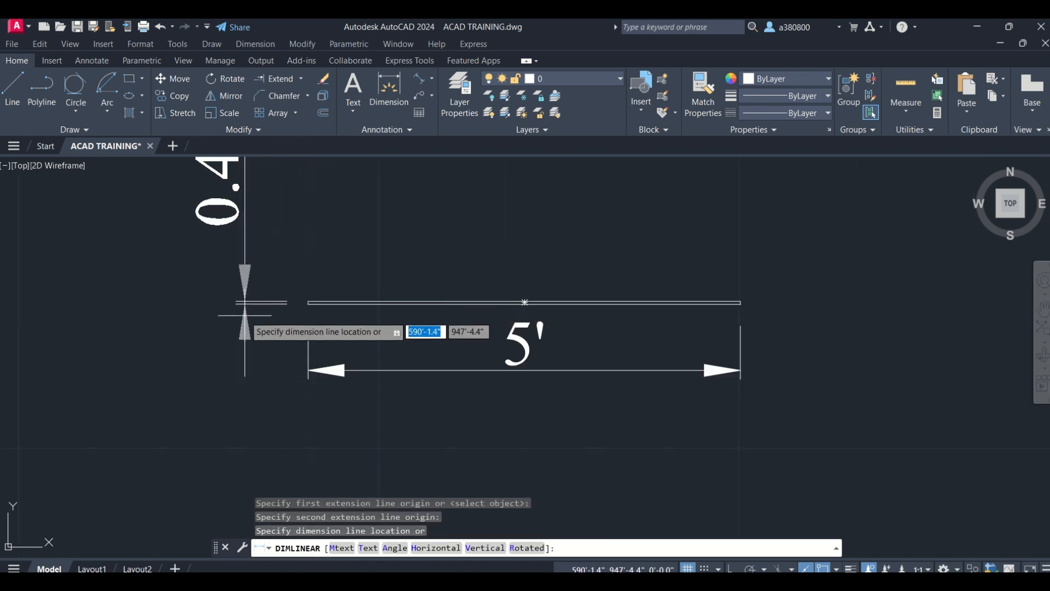
scroll(244, 315, down, 4)
key(Escape)
key(Escape)
Erase the thin horizontal rectangle together with its length dimension.
click(512, 402)
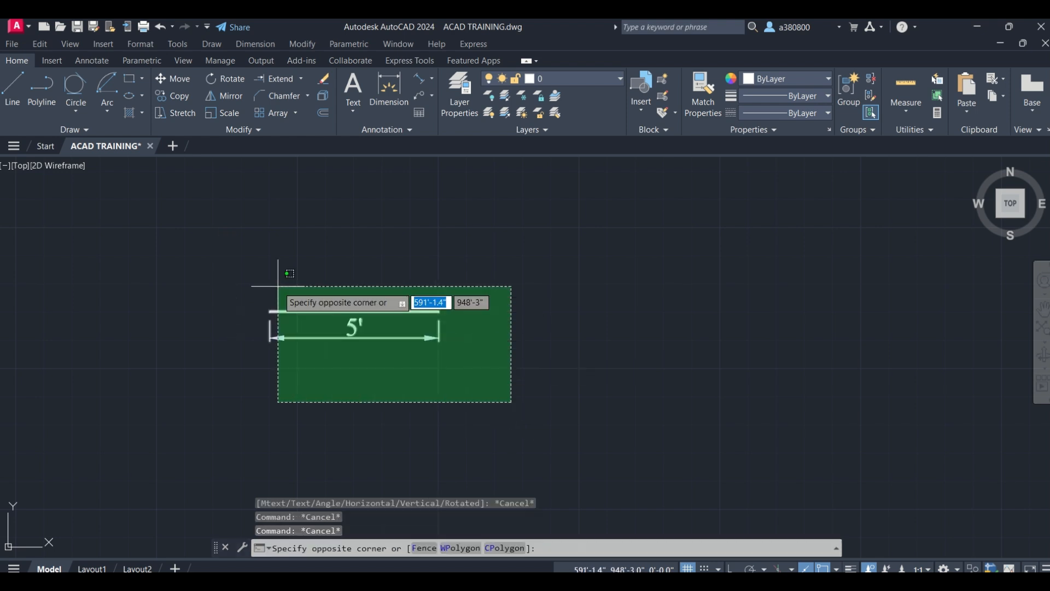
click(277, 286)
key(Delete)
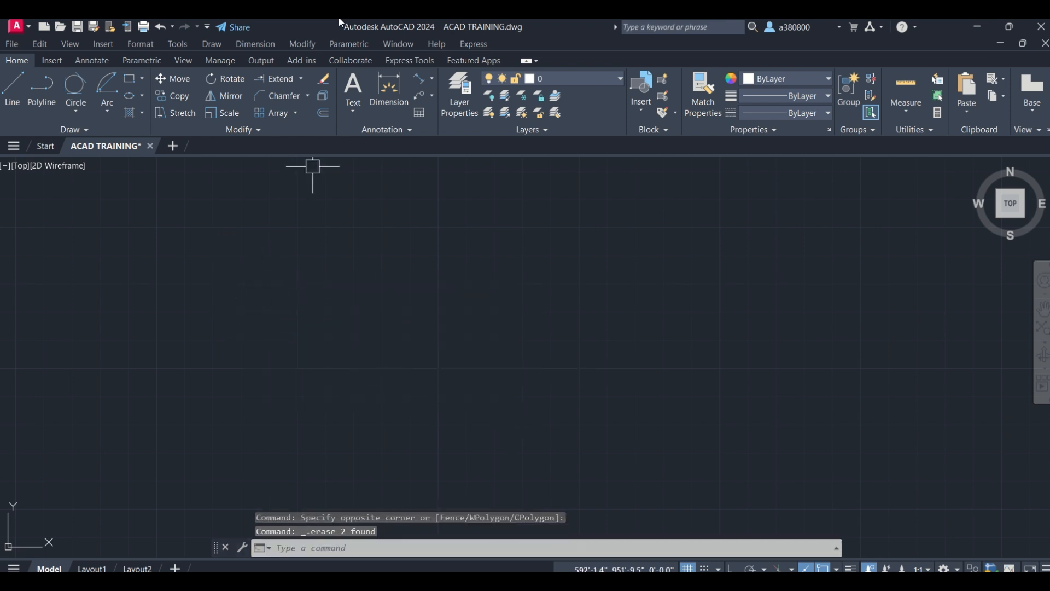
click(437, 50)
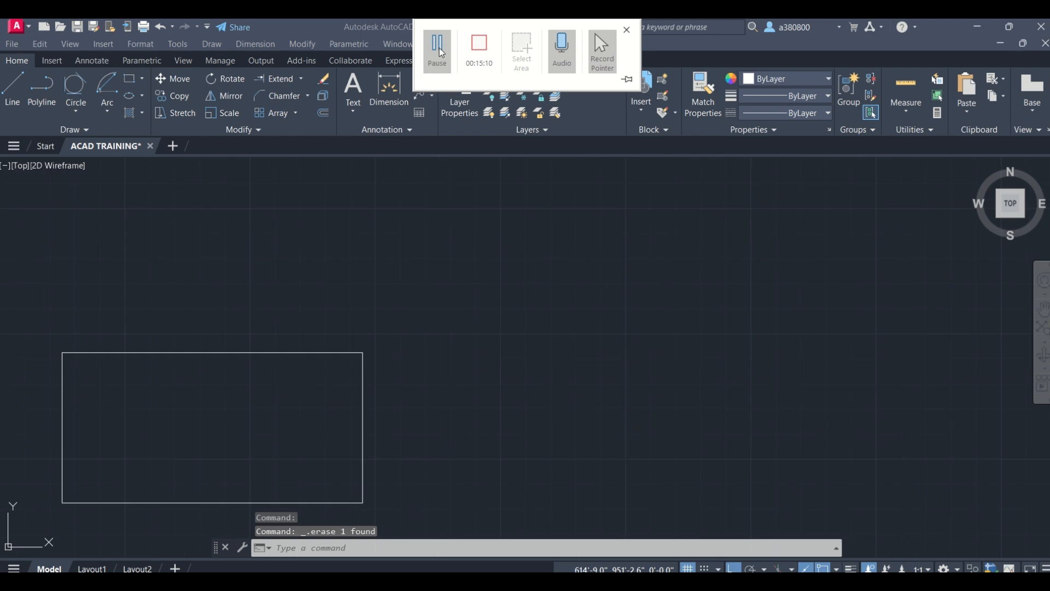
scroll(381, 320, down, 2)
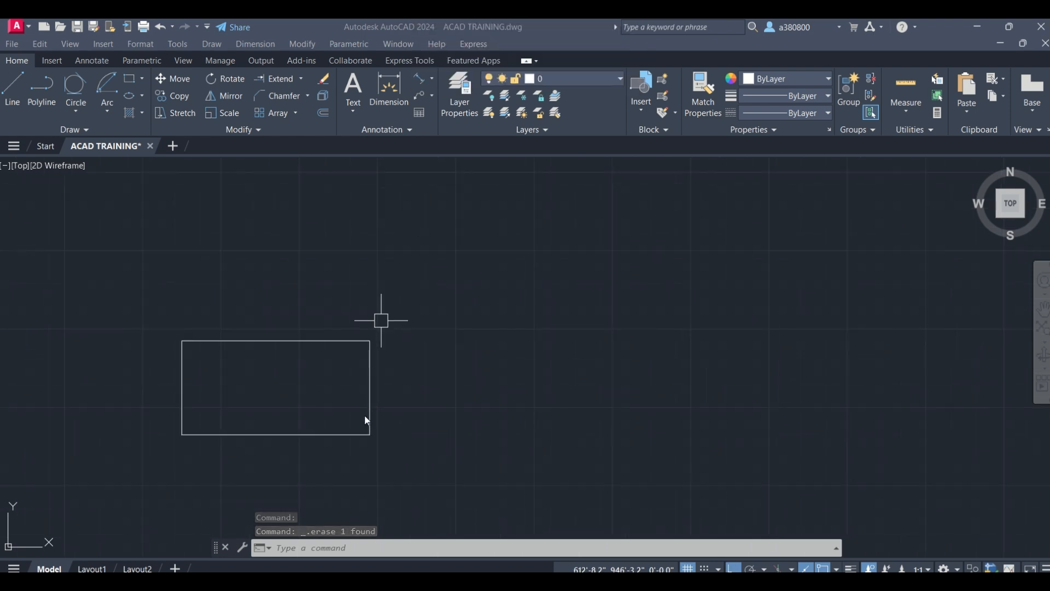
scroll(386, 319, down, 4)
scroll(367, 362, up, 2)
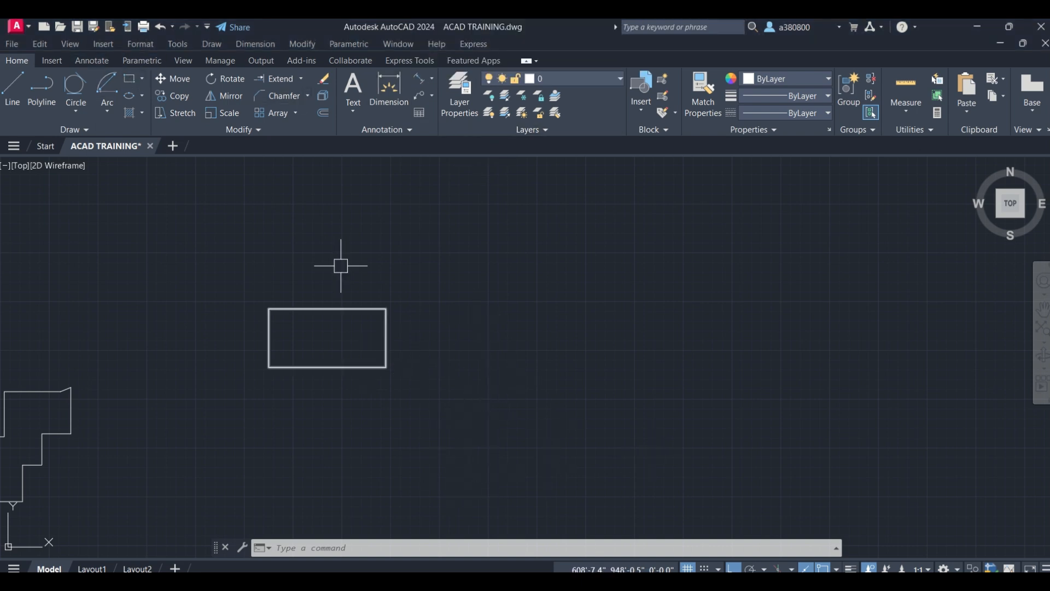
Draw a freehand two-corner rectangle to the right of the existing wide rectangle.
key(Escape)
click(130, 79)
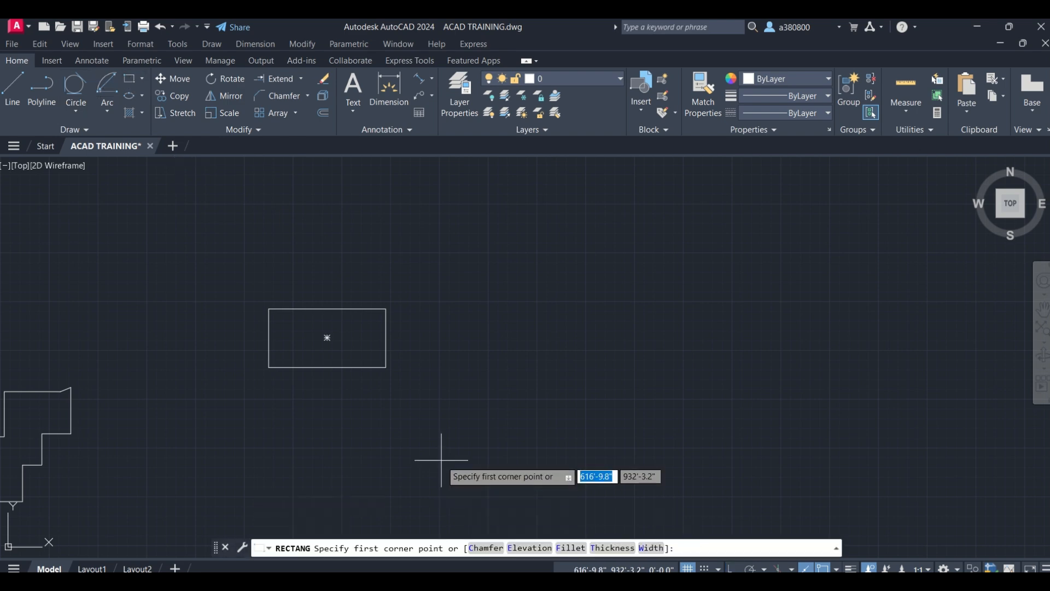
click(444, 438)
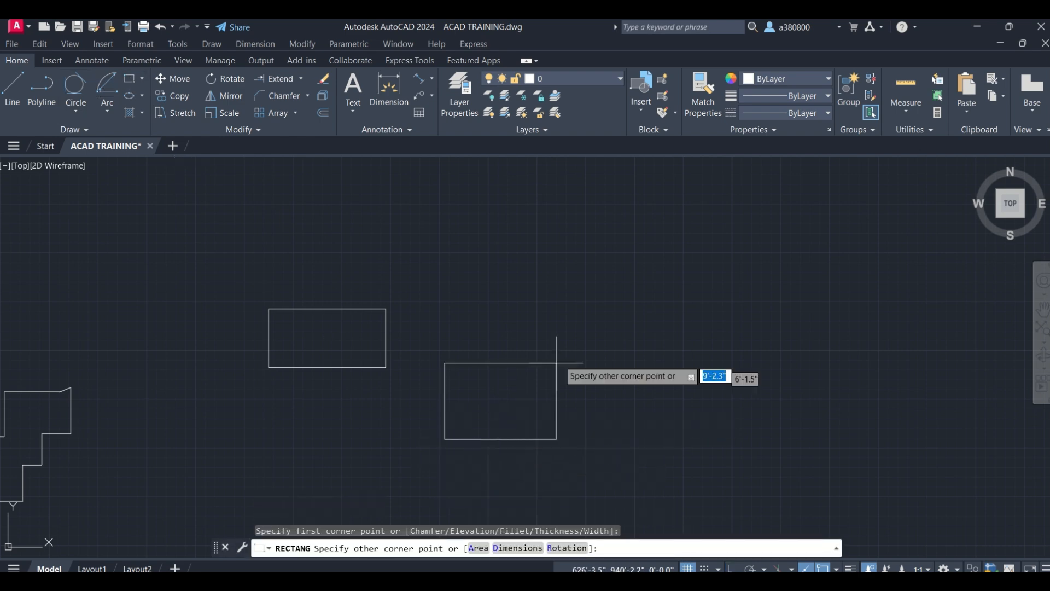
click(551, 328)
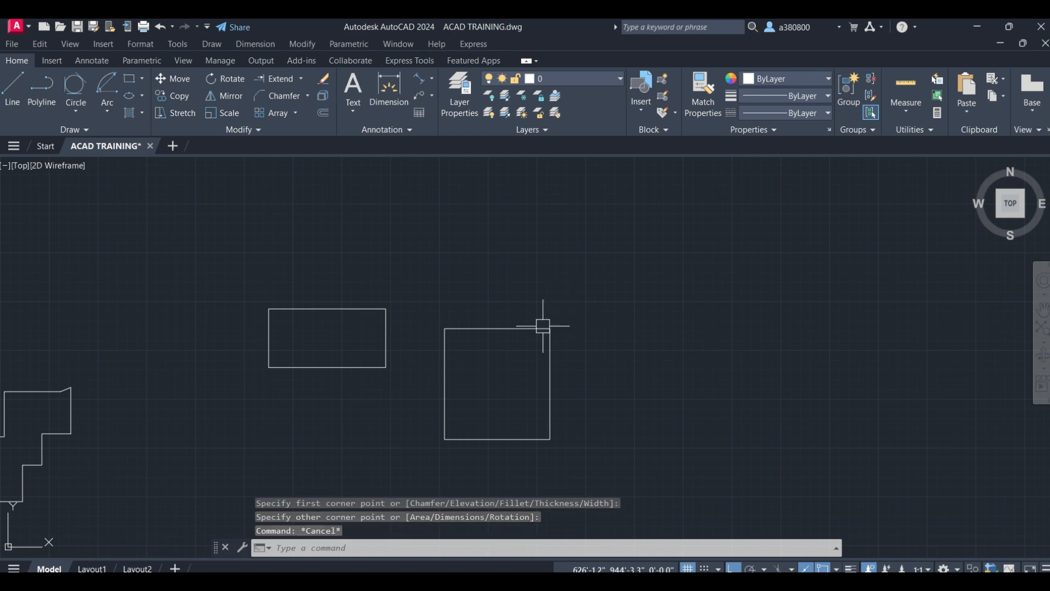
Erase the freehand rectangle and the wide rectangle to its left.
click(526, 330)
key(Delete)
click(372, 311)
key(Delete)
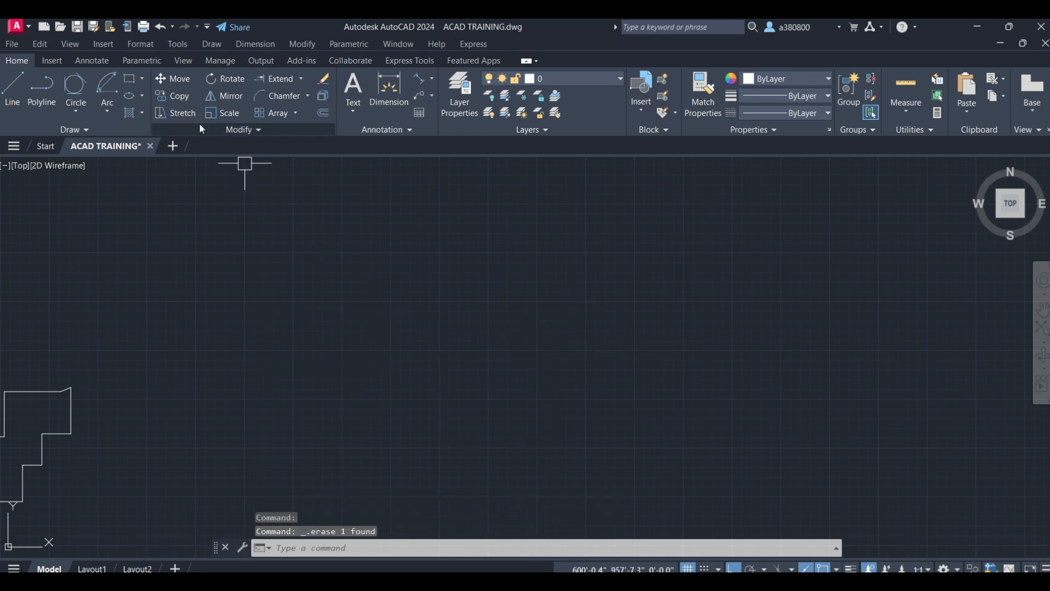
Draw a rectangle with the Dimensions option in the empty area right of the stepped shapes, using a length of 10' and a width of 8'.
click(128, 80)
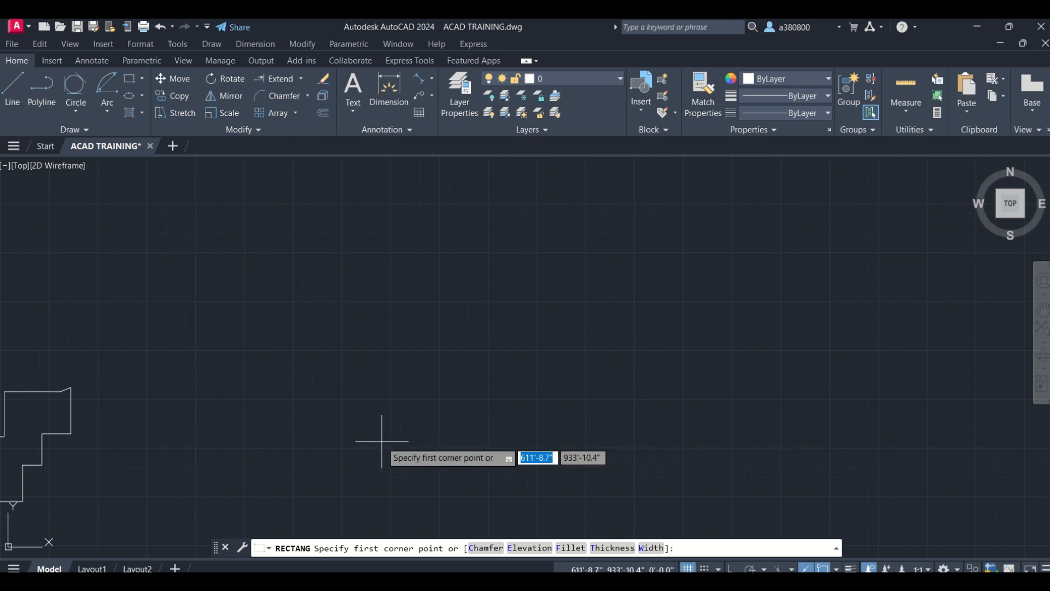
click(382, 441)
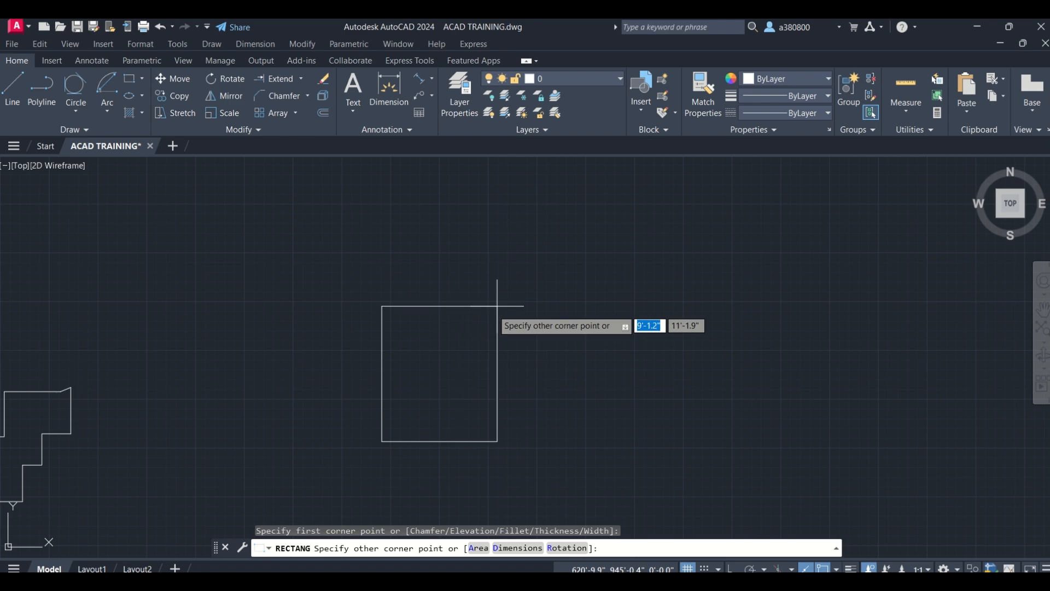
click(511, 549)
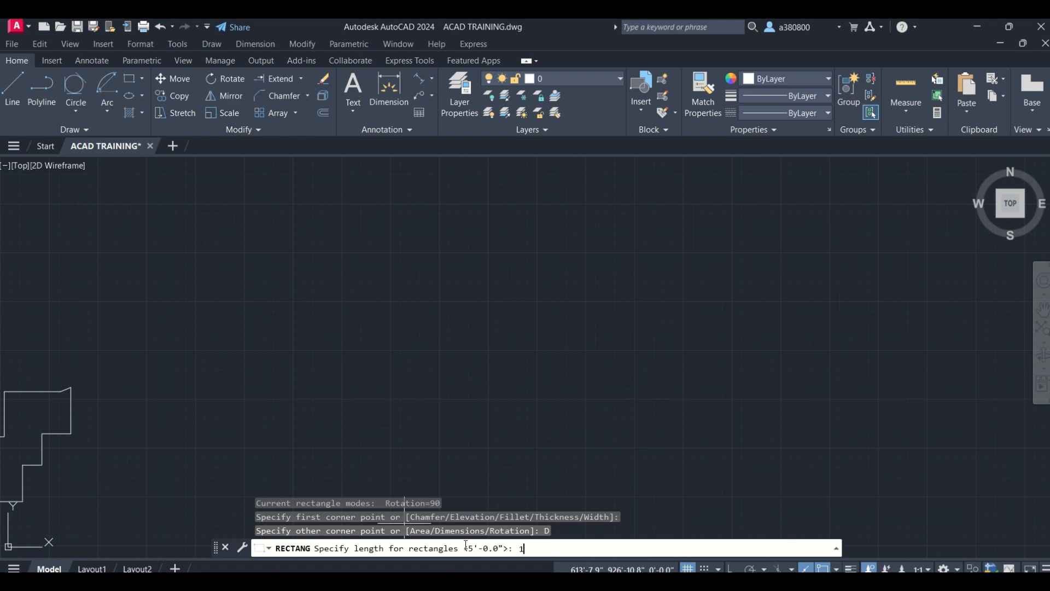
key(Return)
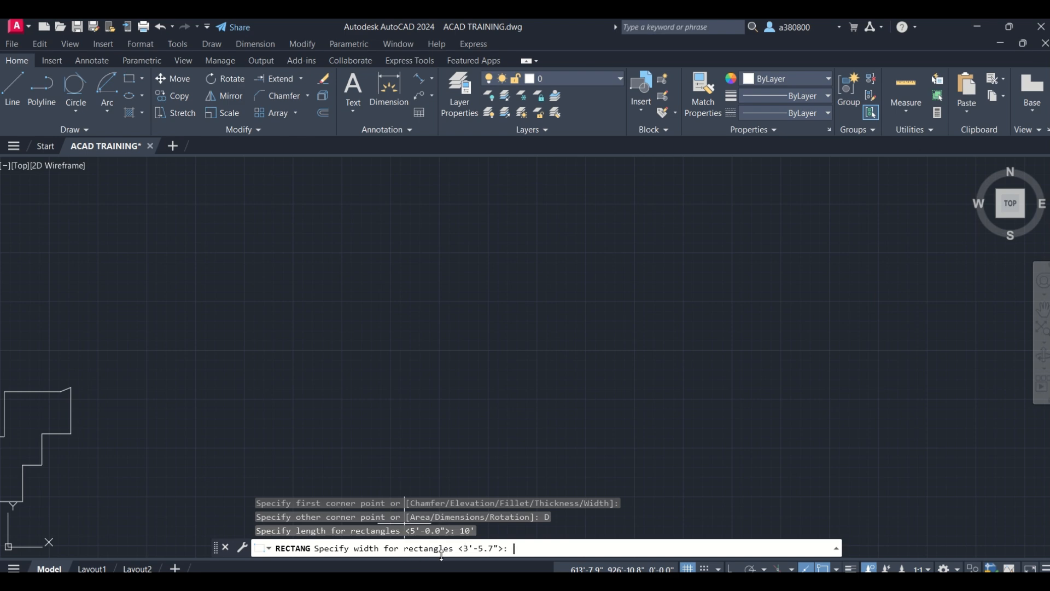
text(8)
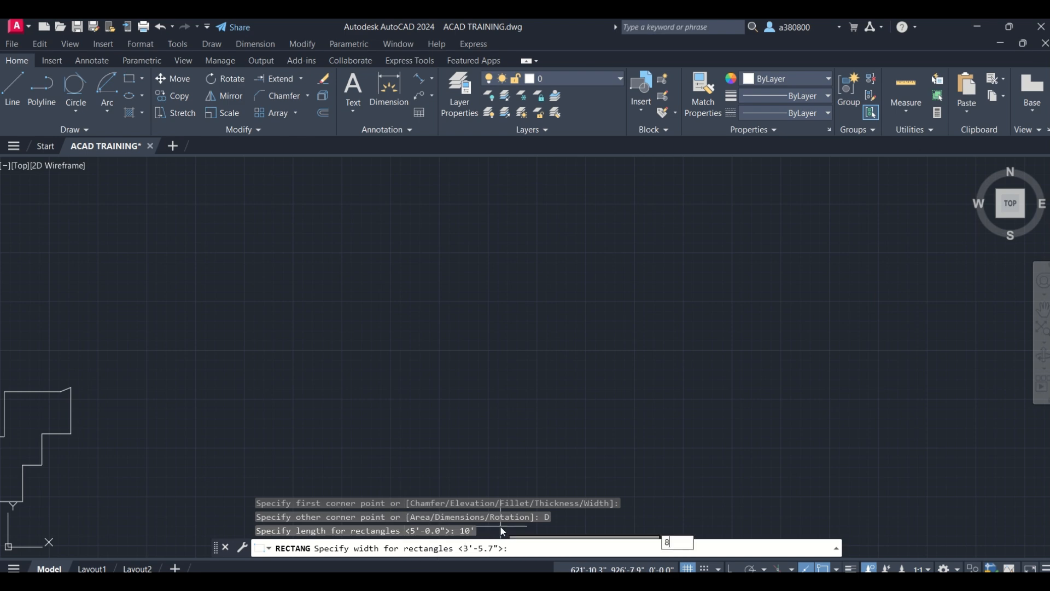
text(')
key(Return)
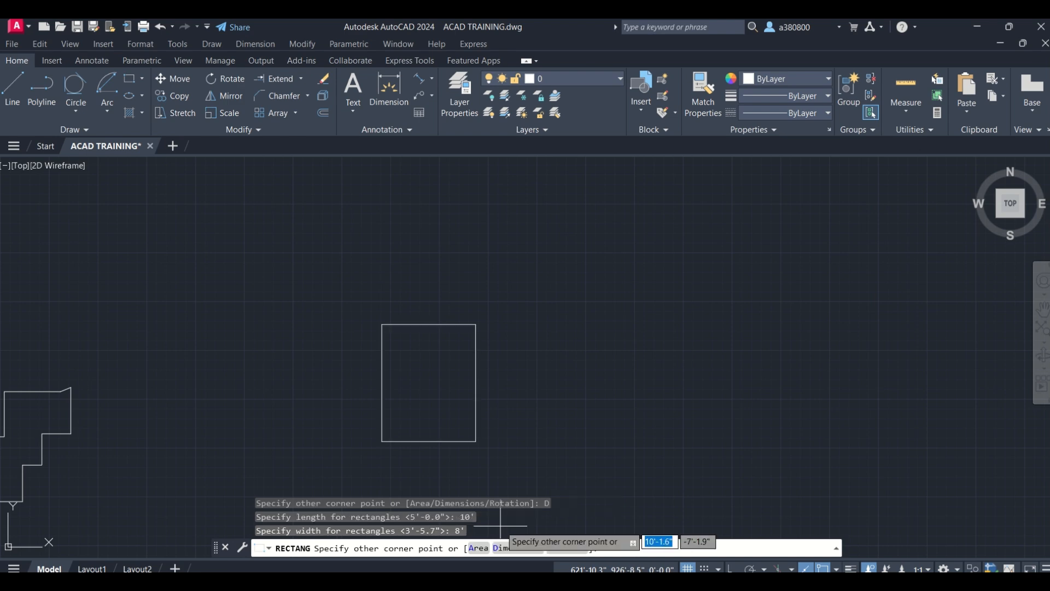
scroll(568, 399, down, 2)
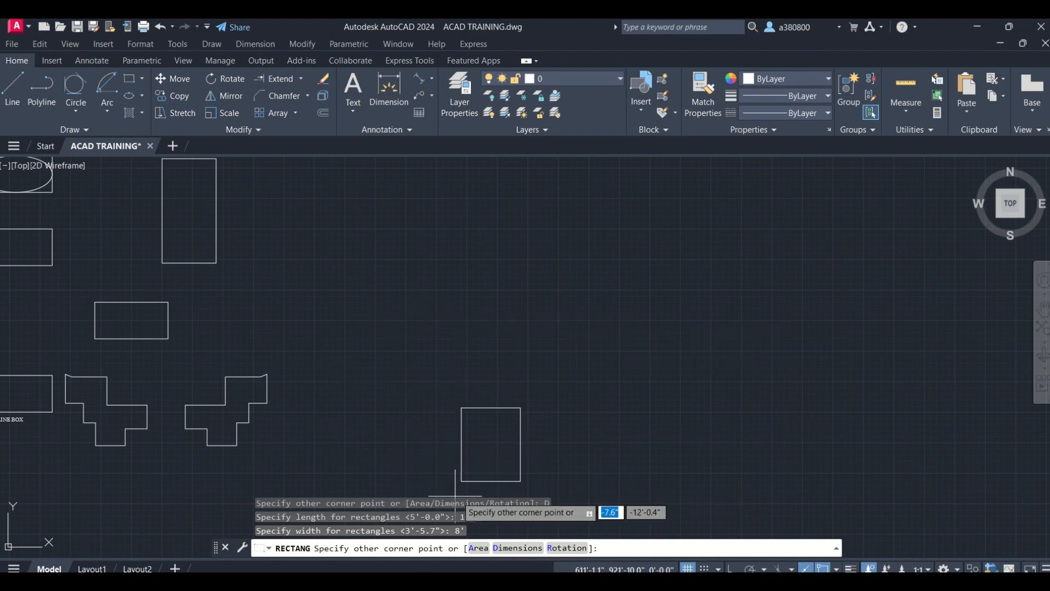
click(503, 310)
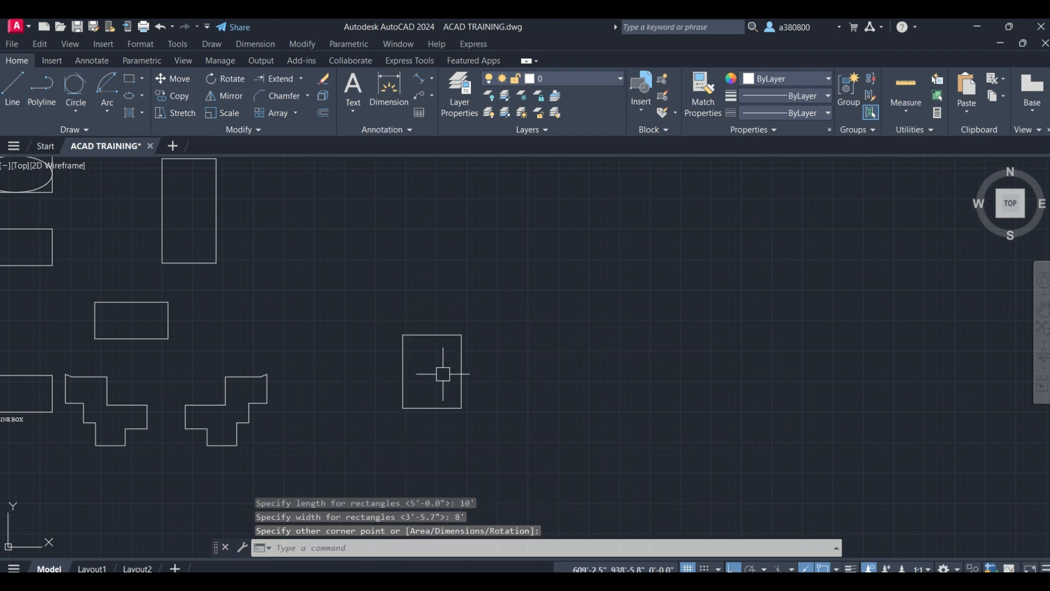
Add a linear dimension to the new rectangle's top edge, placed above it.
scroll(438, 386, up, 4)
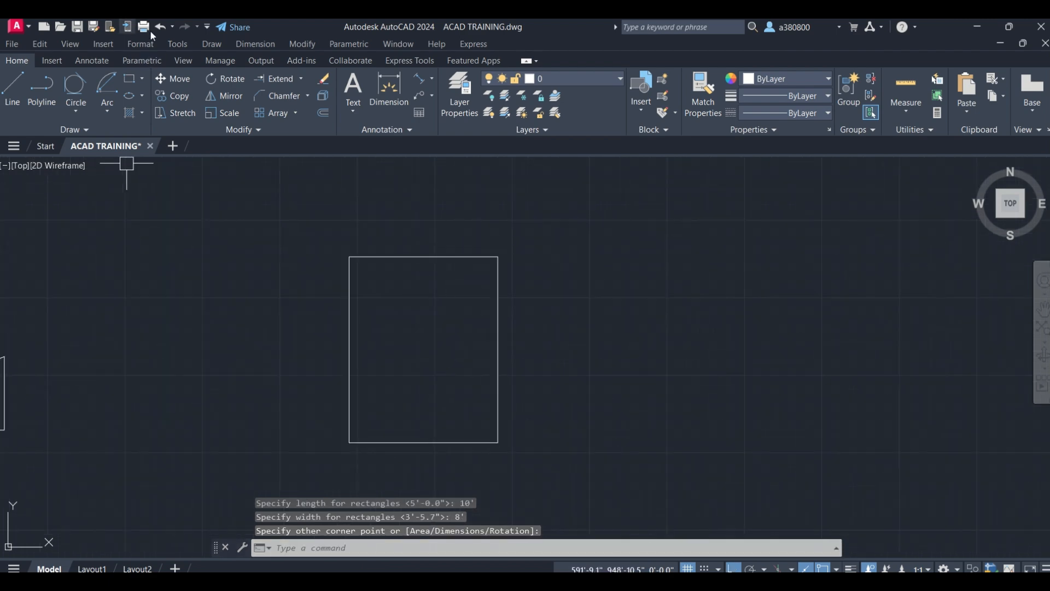
click(256, 44)
click(277, 78)
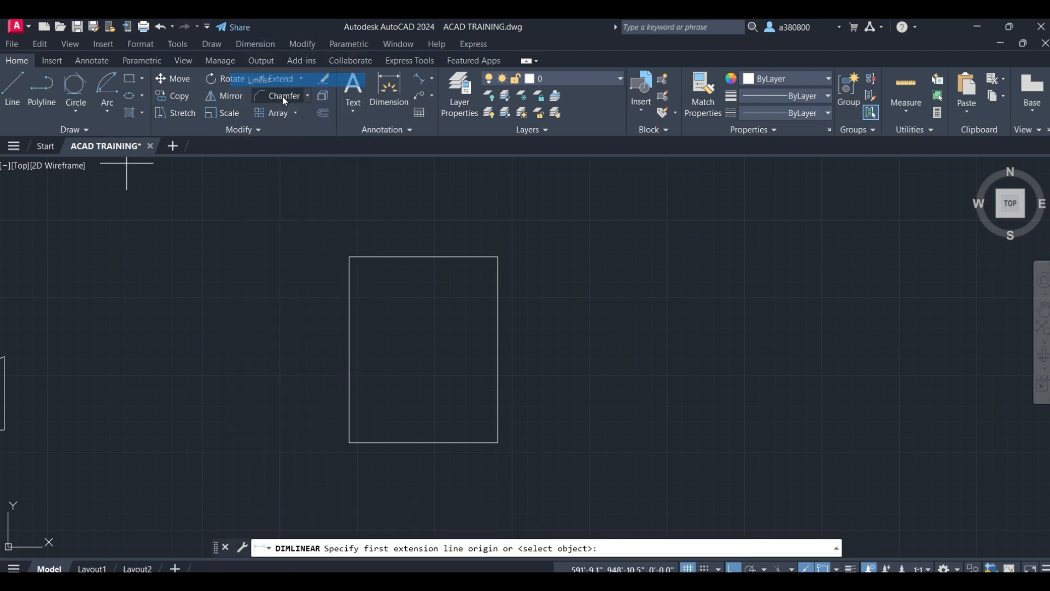
click(349, 257)
click(498, 257)
click(490, 218)
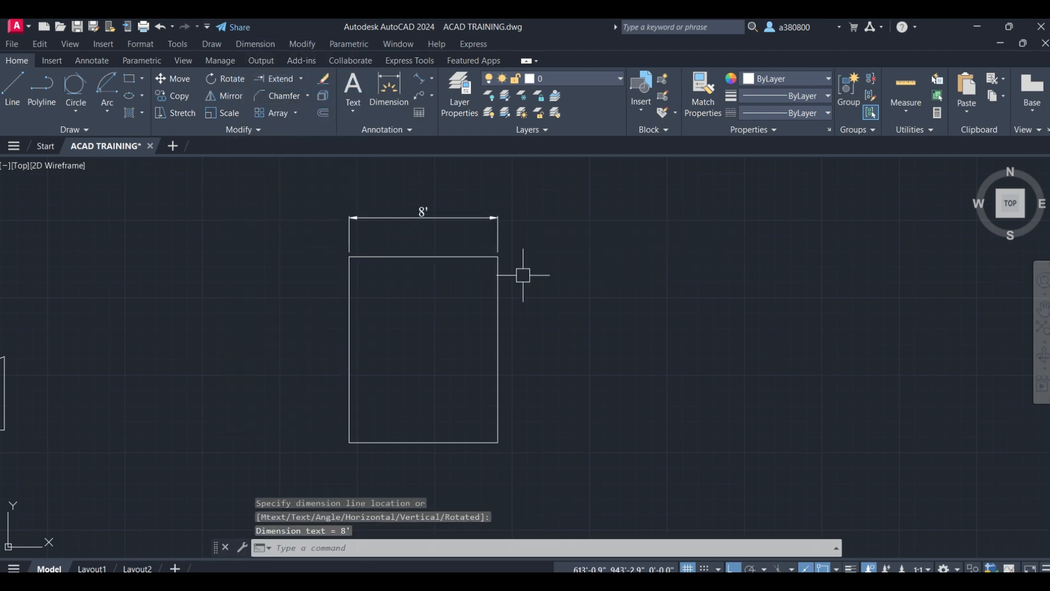
Add a vertical linear dimension to the rectangle's right edge, placed to its right.
text(DIMLINEAR)
key(Return)
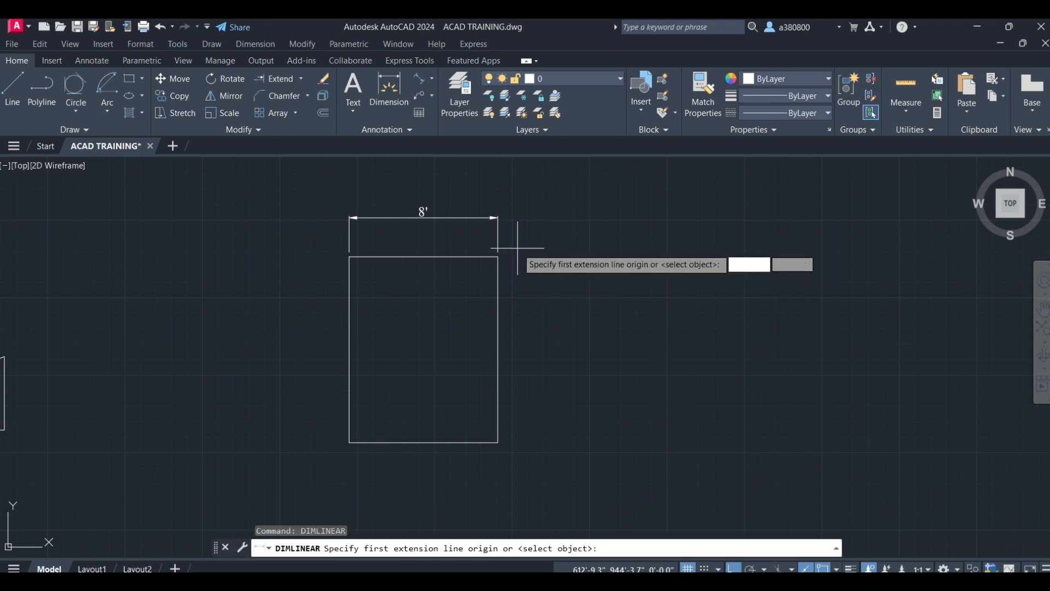
click(498, 256)
click(498, 442)
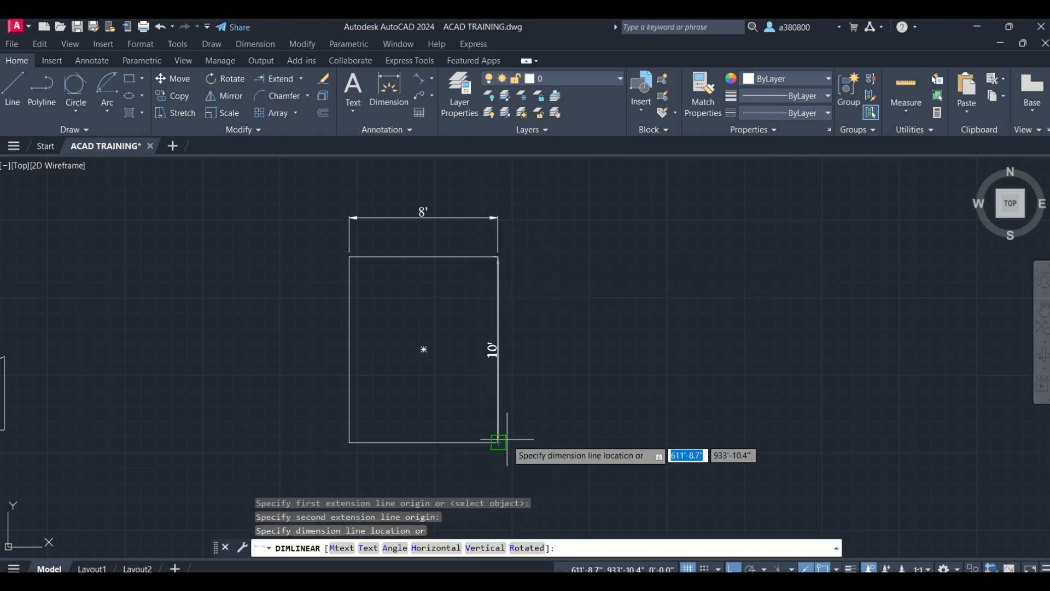
click(537, 425)
mouse_move(582, 304)
middle_down()
mouse_move(498, 339)
mouse_move(457, 339)
middle_up()
key(Escape)
key(Escape)
key(Escape)
Draw a rectangle with the Area option right of the dimensioned rectangle, using an area of 2500 square inches and a length of 7'.
click(130, 82)
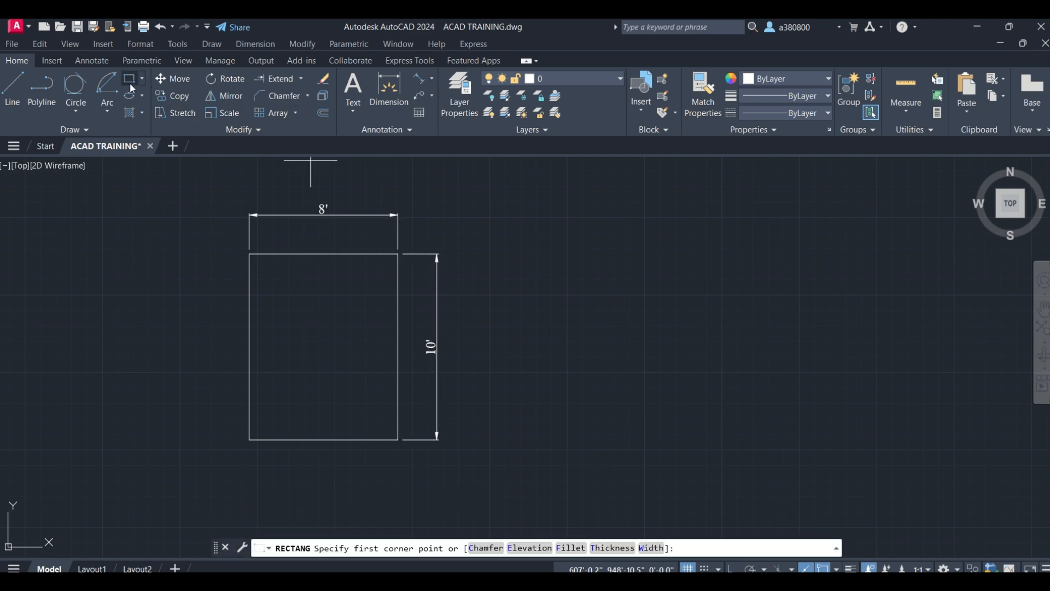
click(550, 445)
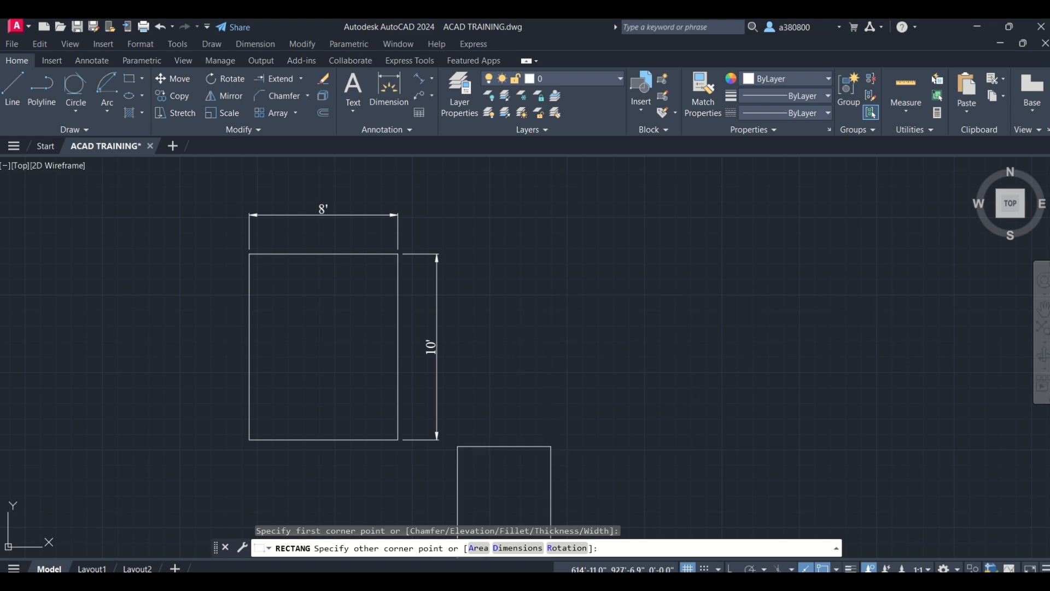
click(478, 548)
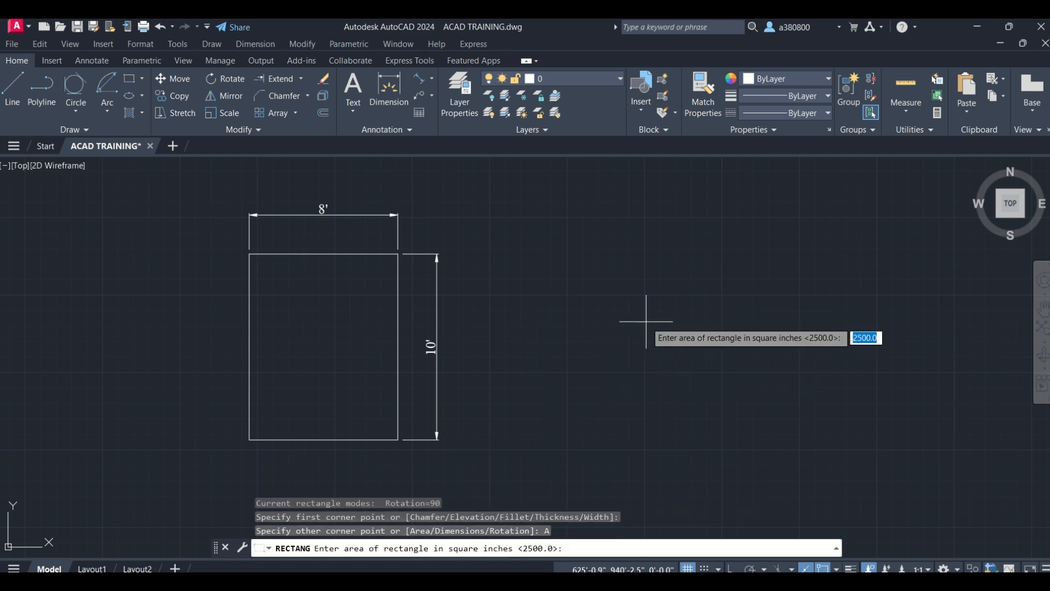
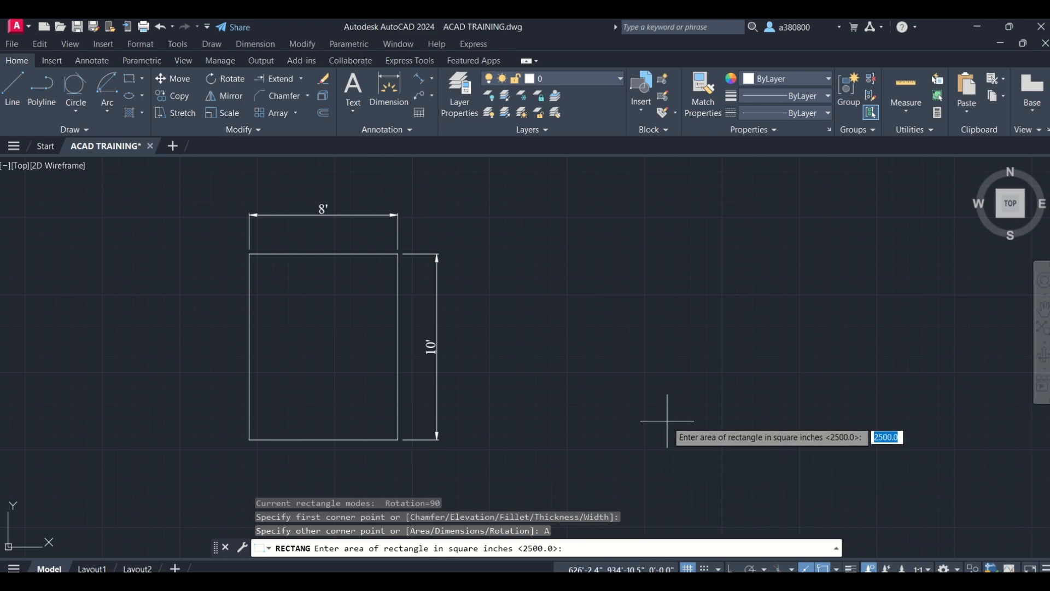
text(25)
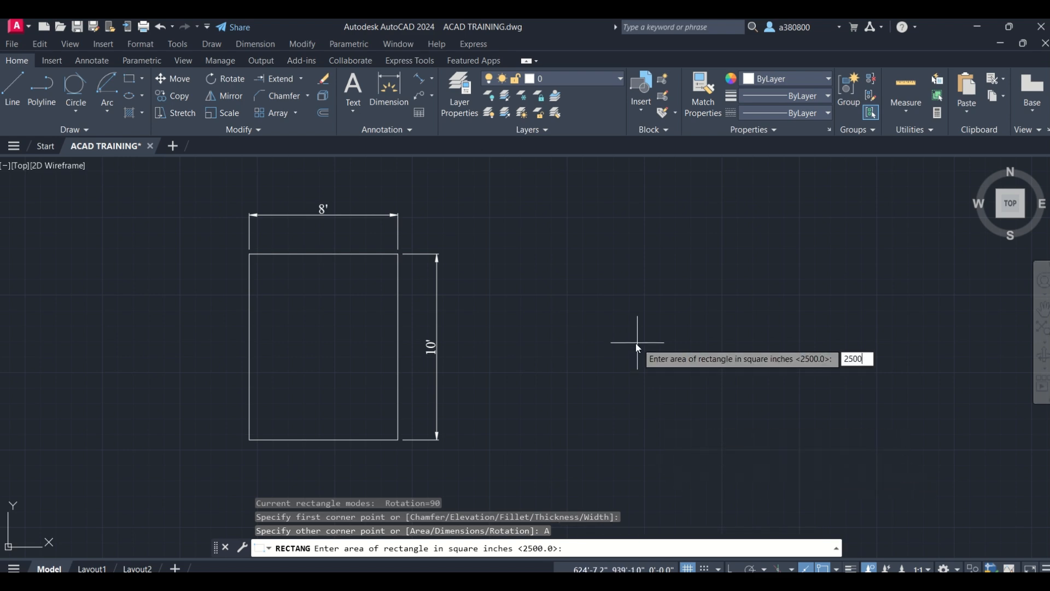
key(Return)
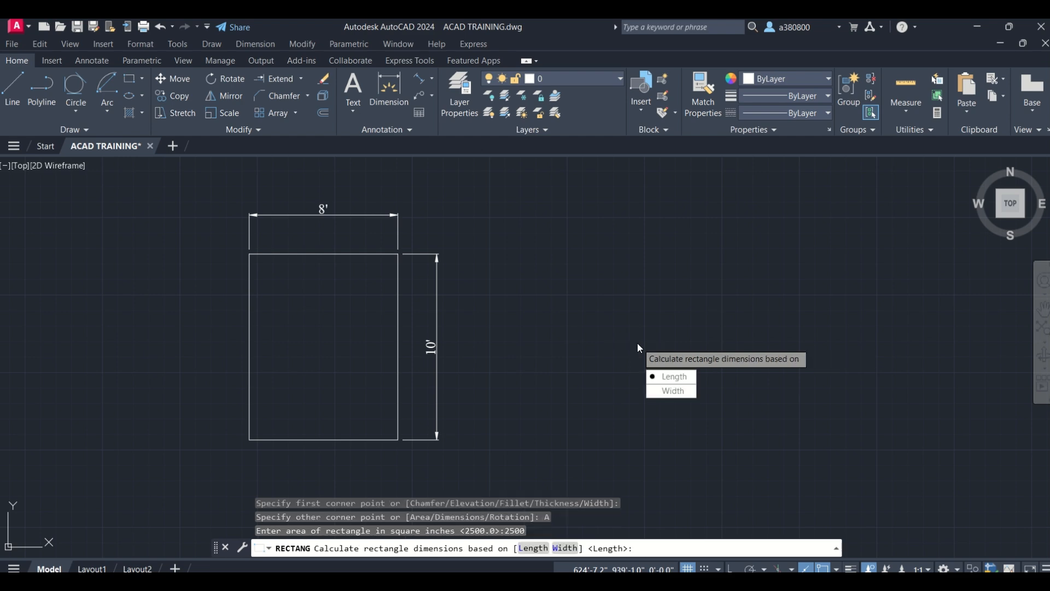
click(673, 378)
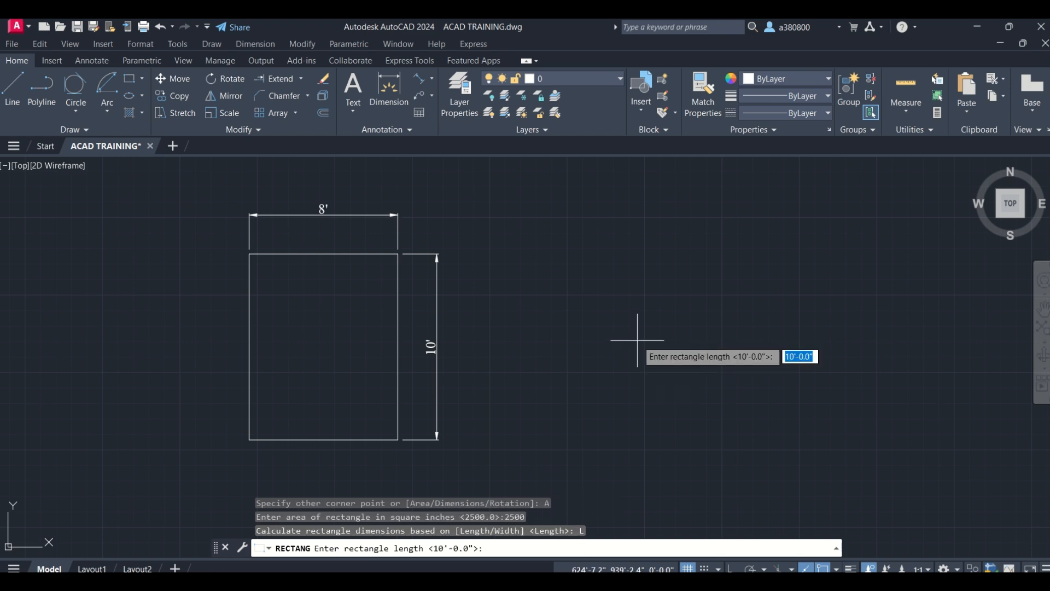
text(7)
key(Return)
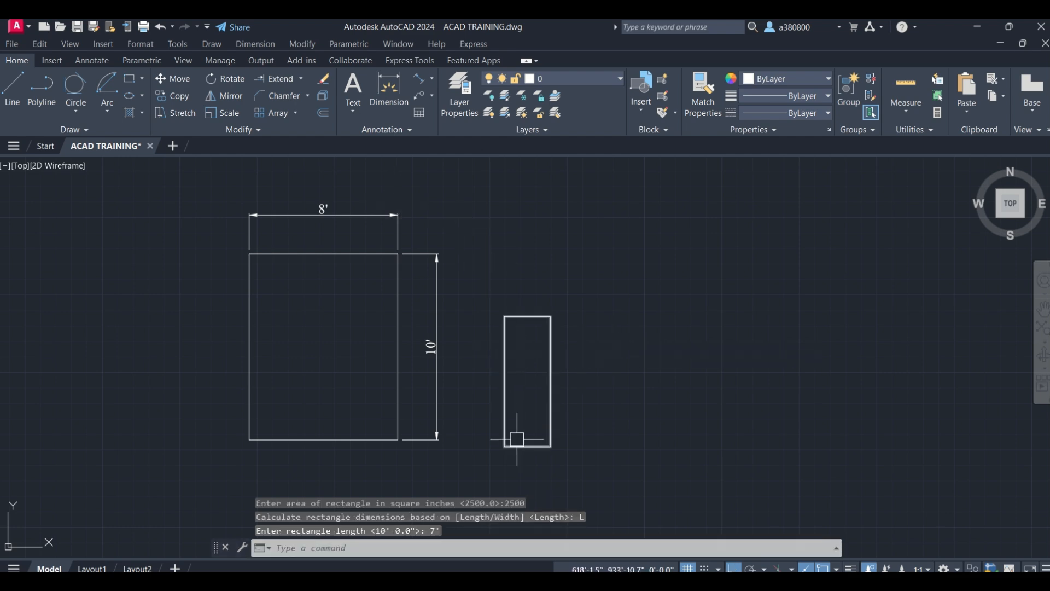
scroll(530, 459, up, 2)
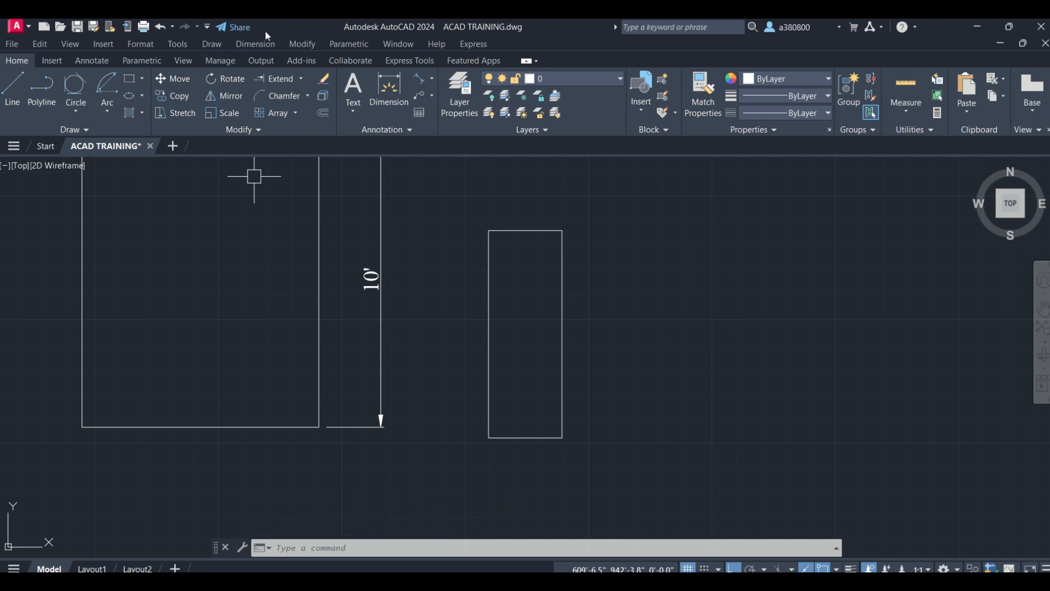
Add a horizontal linear dimension across the narrow rectangle's top edge, placing the dimension line just above it.
click(266, 45)
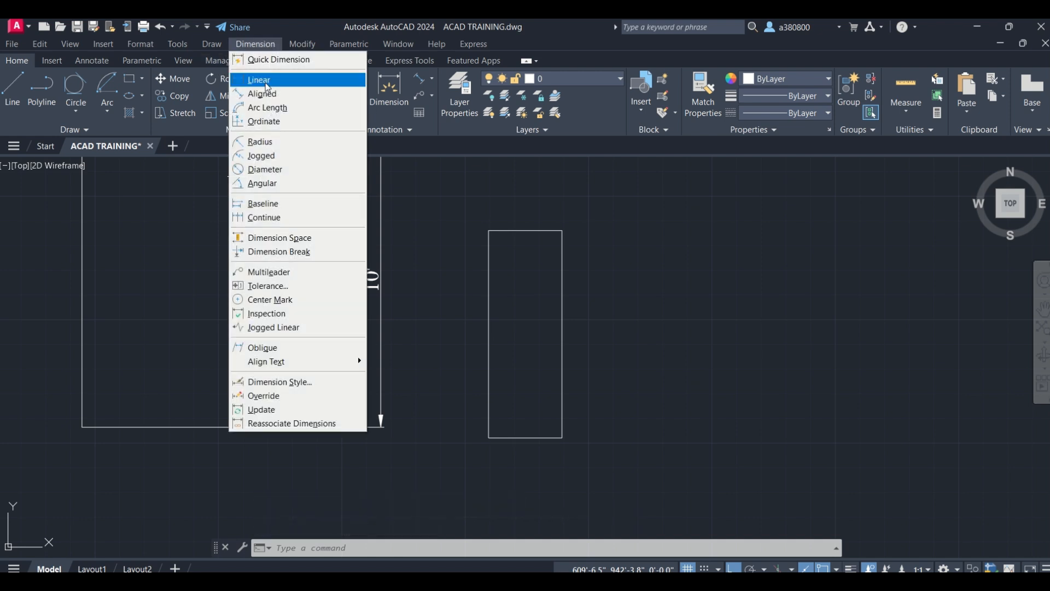
click(257, 78)
click(489, 230)
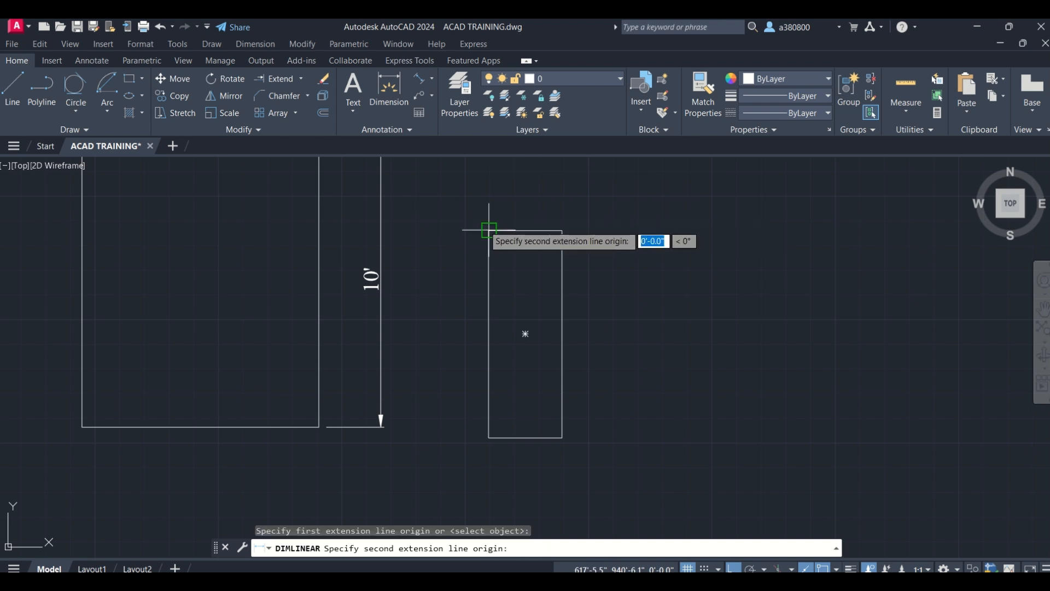
click(561, 230)
click(564, 196)
Add a vertical linear dimension to the narrow rectangle's right edge, with the dimension line outside the shape.
right_click(641, 198)
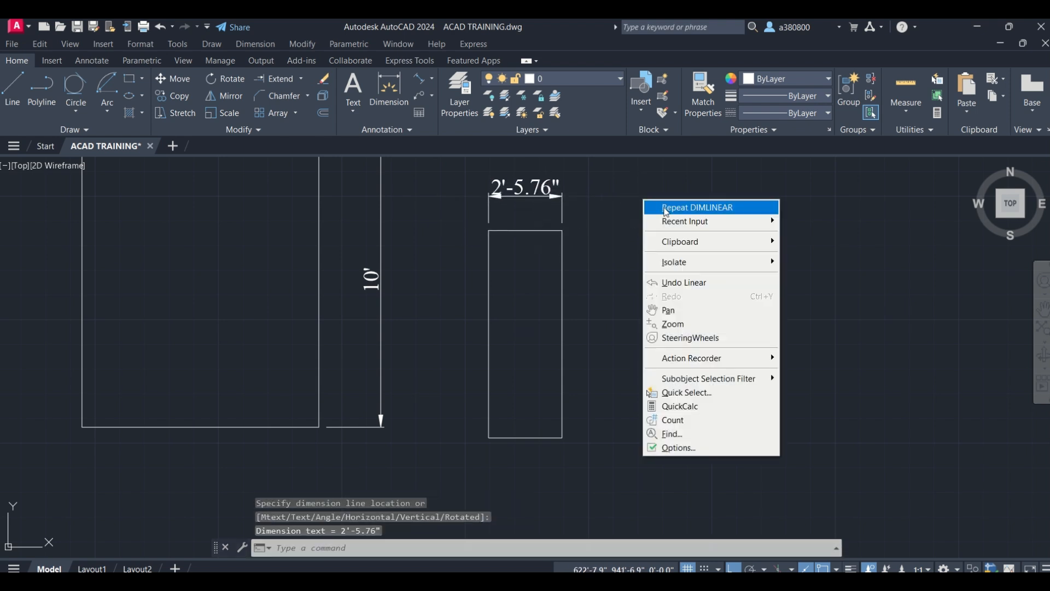
click(690, 207)
click(562, 230)
click(561, 437)
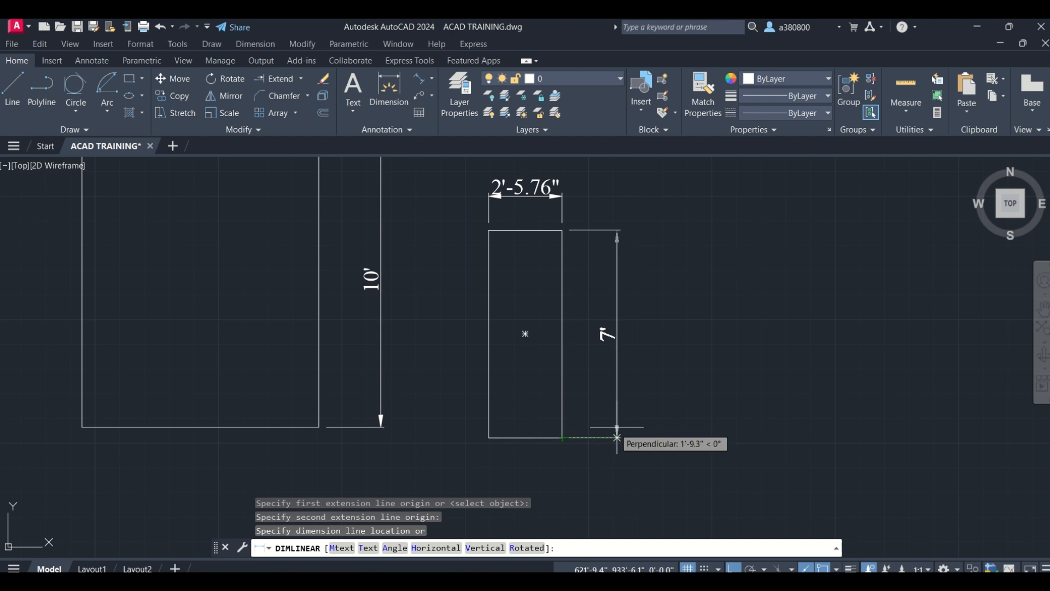
click(611, 425)
key(Escape)
key(Escape)
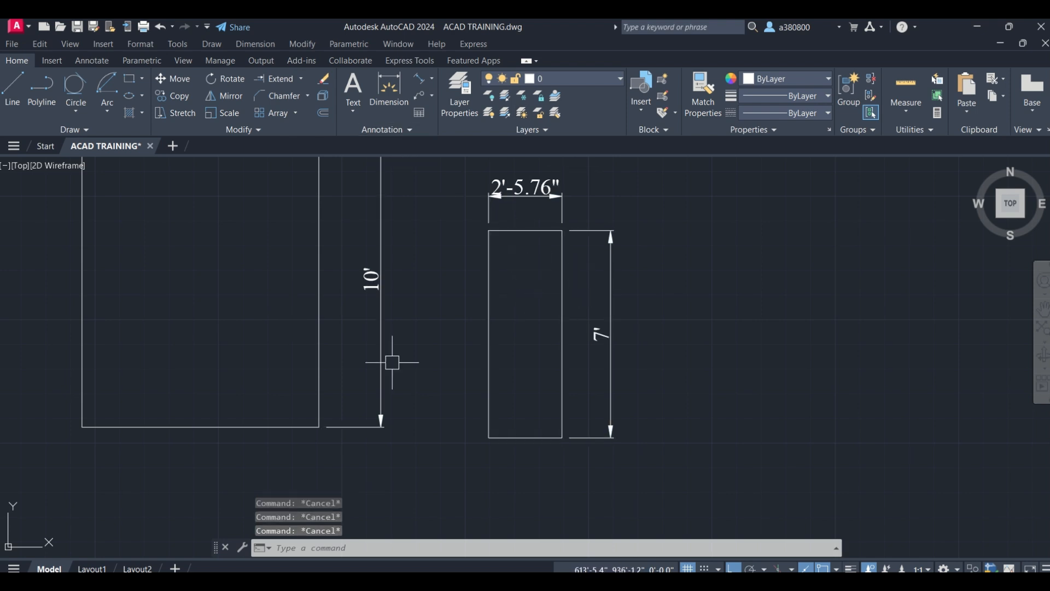
Measure the area of the large 8' by 10' rectangle with the AREA command by picking its four corners.
scroll(550, 366, down, 4)
text(area)
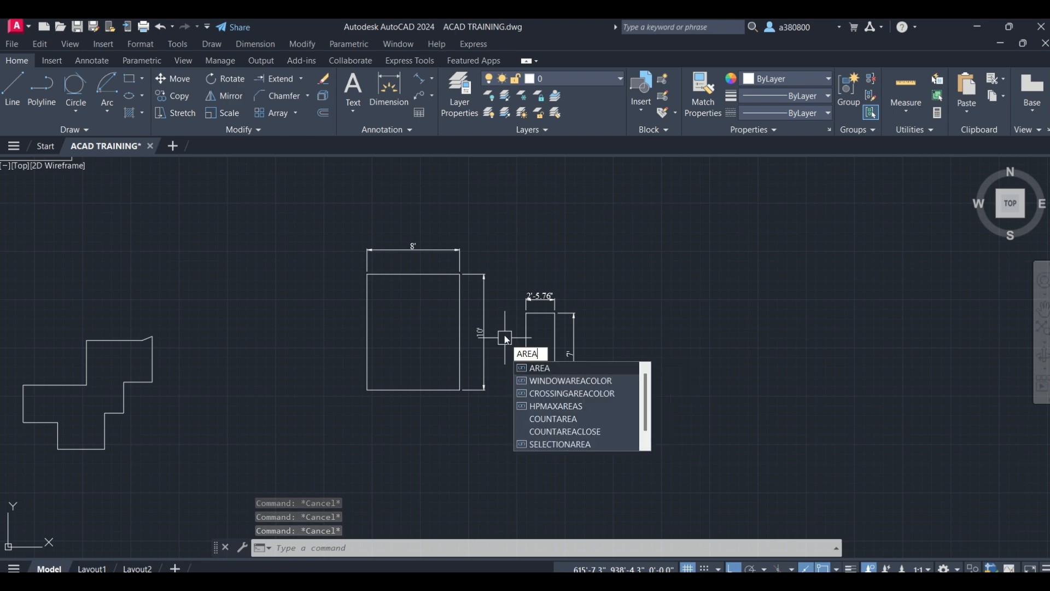
key(Return)
scroll(368, 302, up, 4)
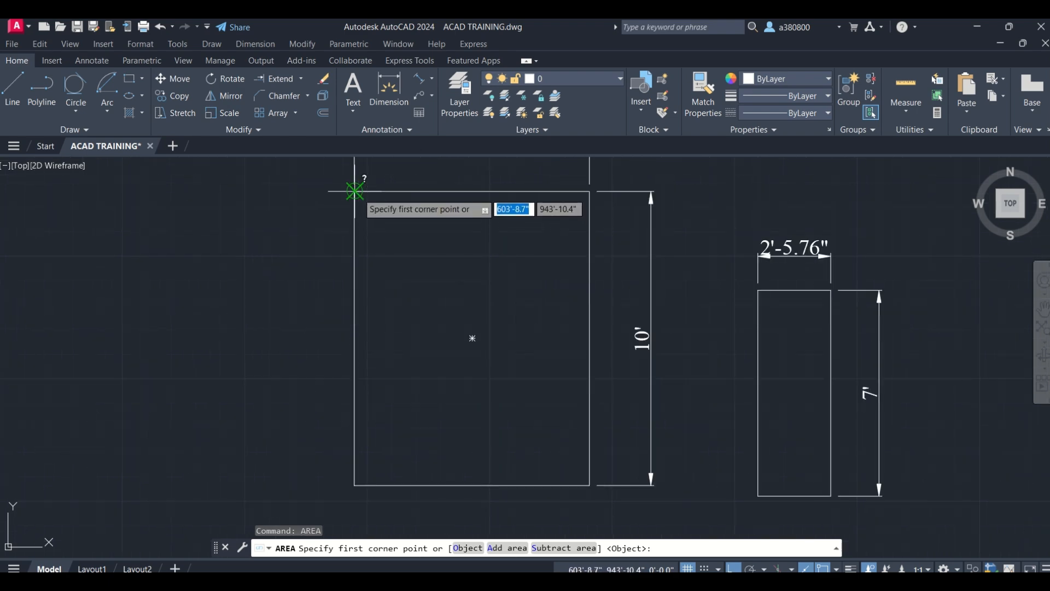
click(355, 191)
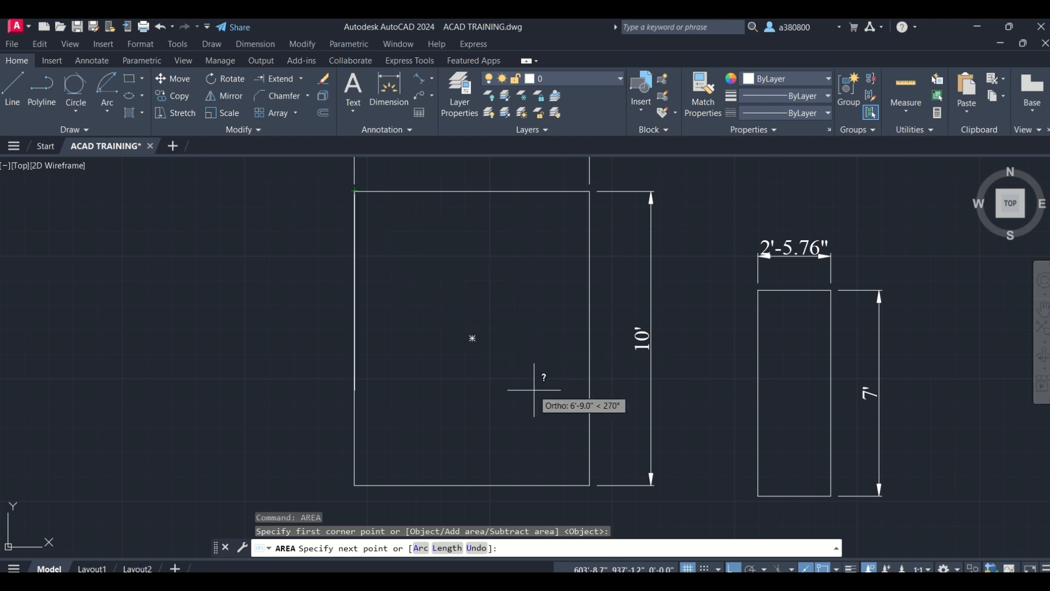
click(589, 191)
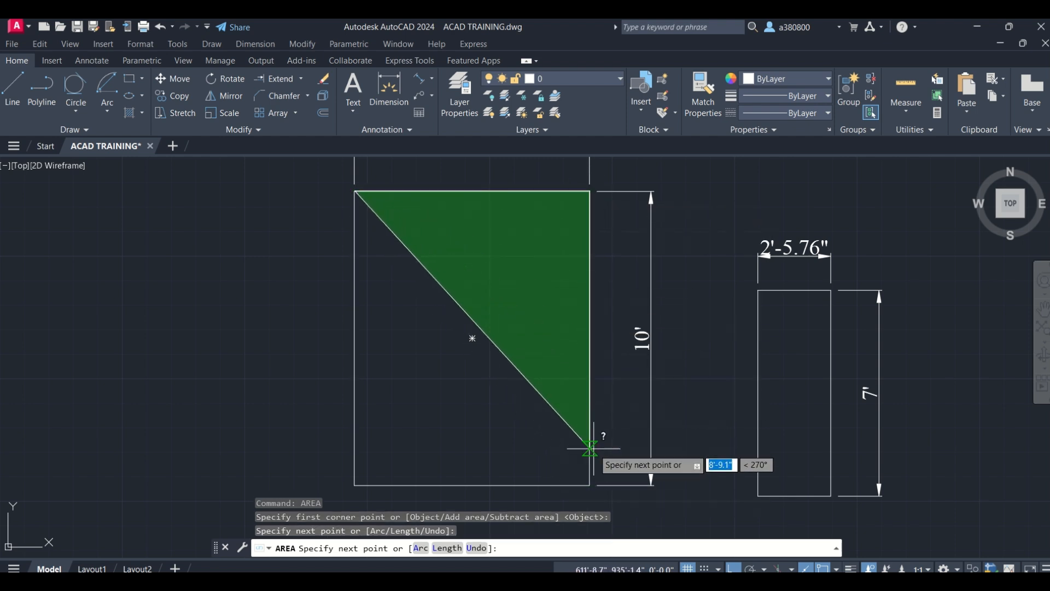
click(589, 485)
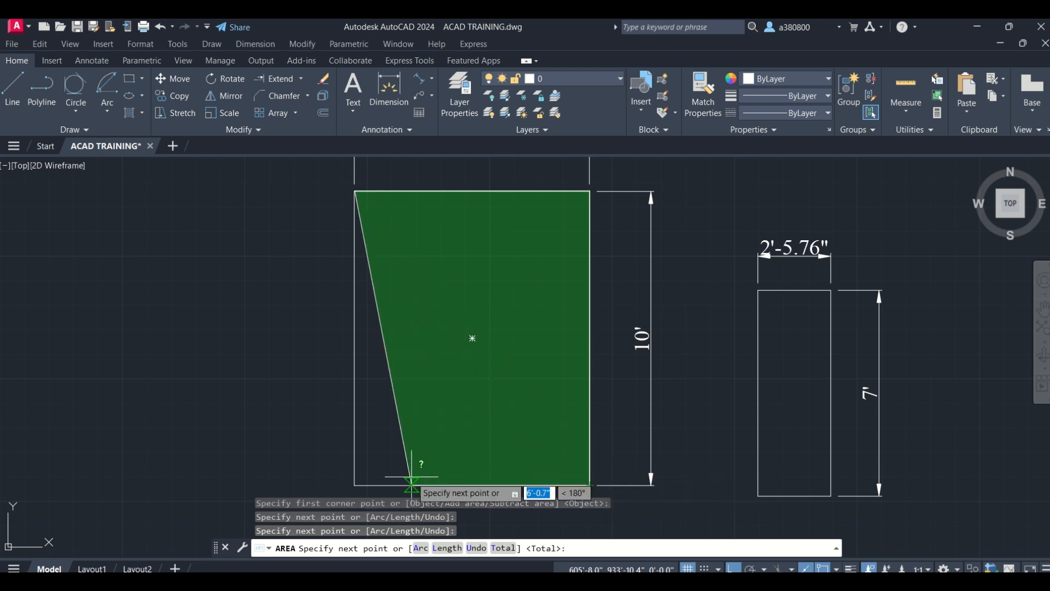
click(354, 485)
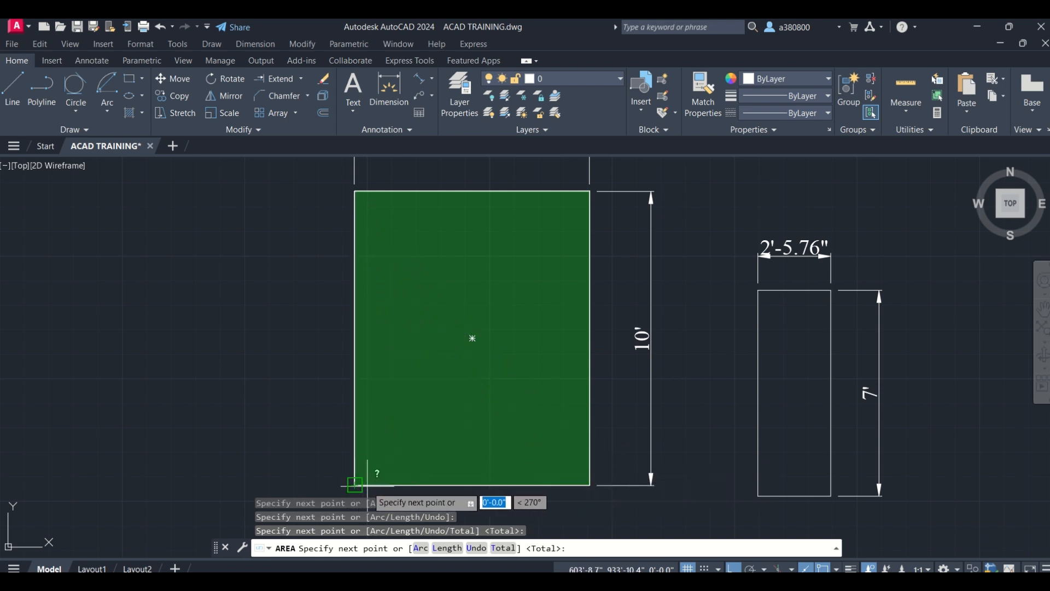
click(354, 484)
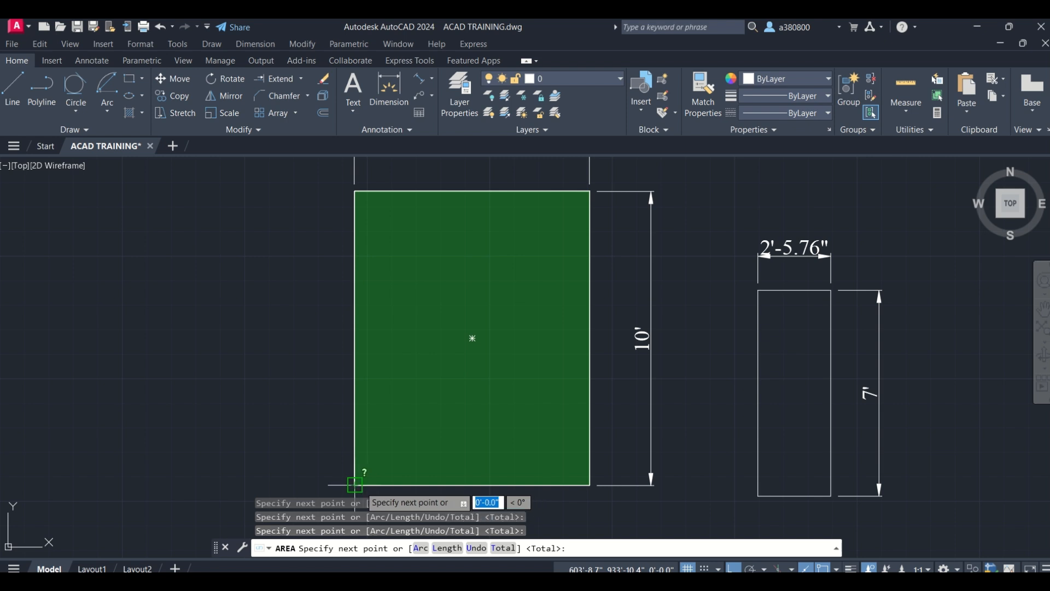
key(Return)
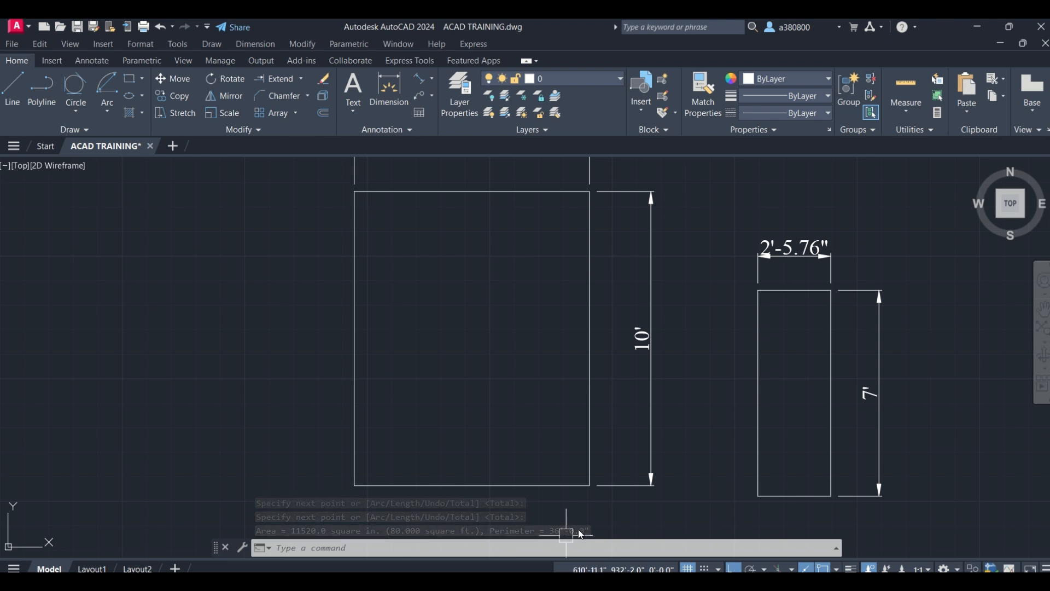
scroll(335, 344, down, 4)
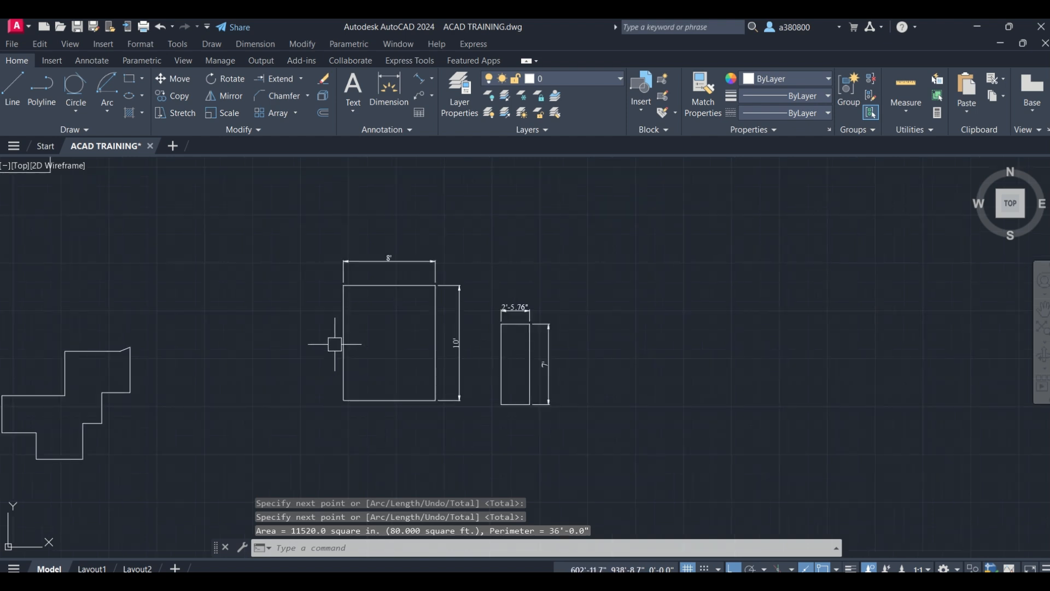
key(Escape)
key(Escape)
Measure the area of the narrow rectangle with the AREA command by picking its four corners.
scroll(531, 367, up, 4)
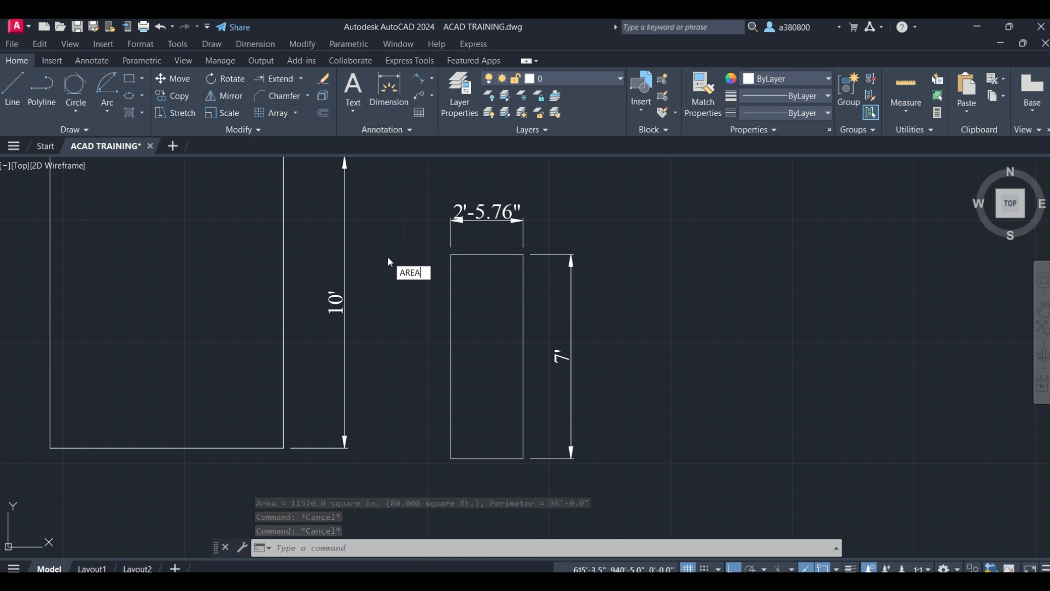
key(Return)
click(450, 255)
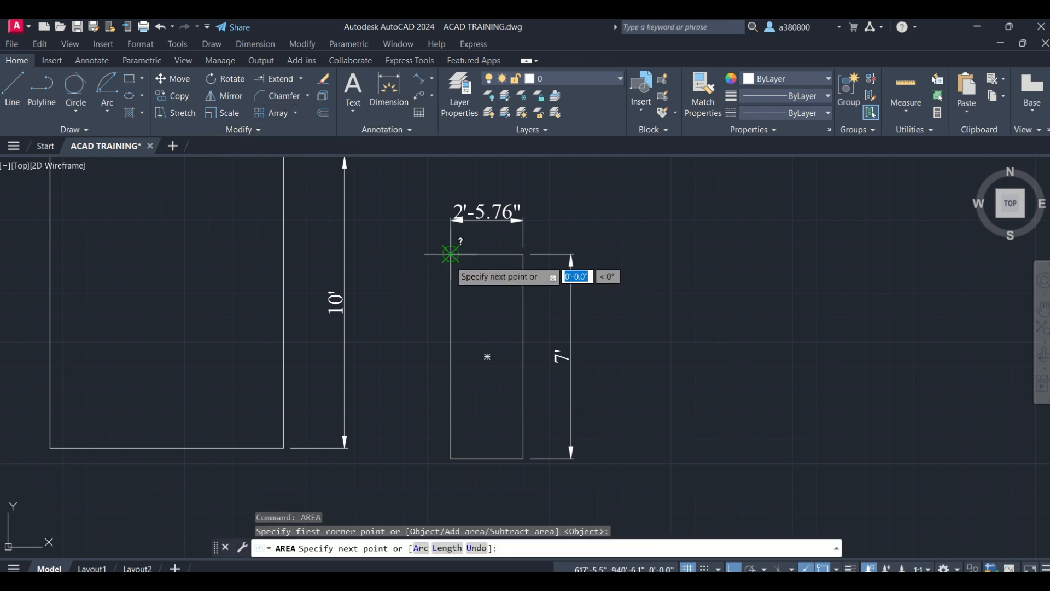
click(523, 254)
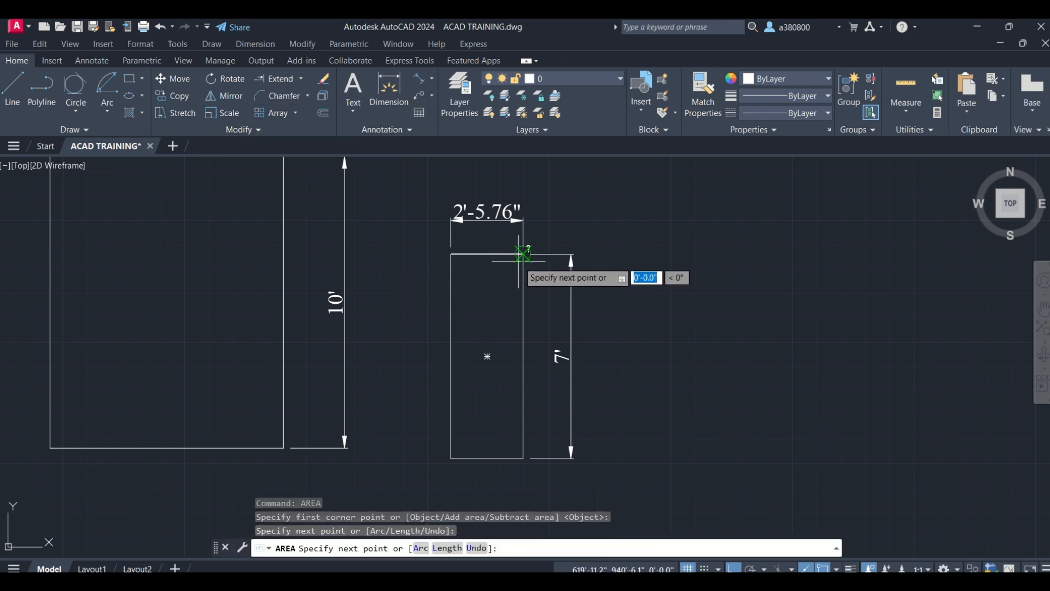
click(523, 458)
click(450, 458)
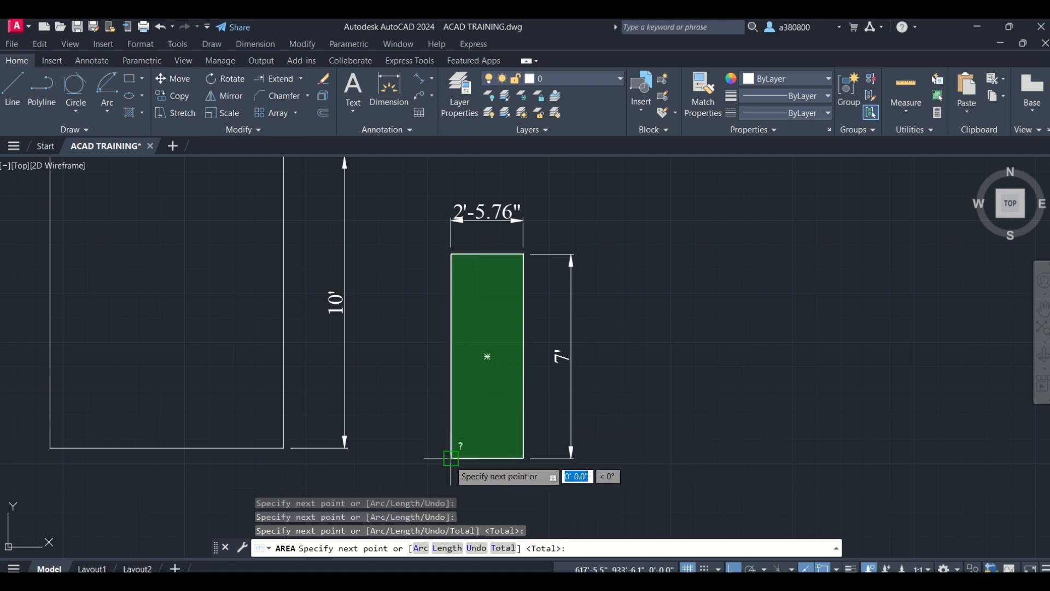
key(Return)
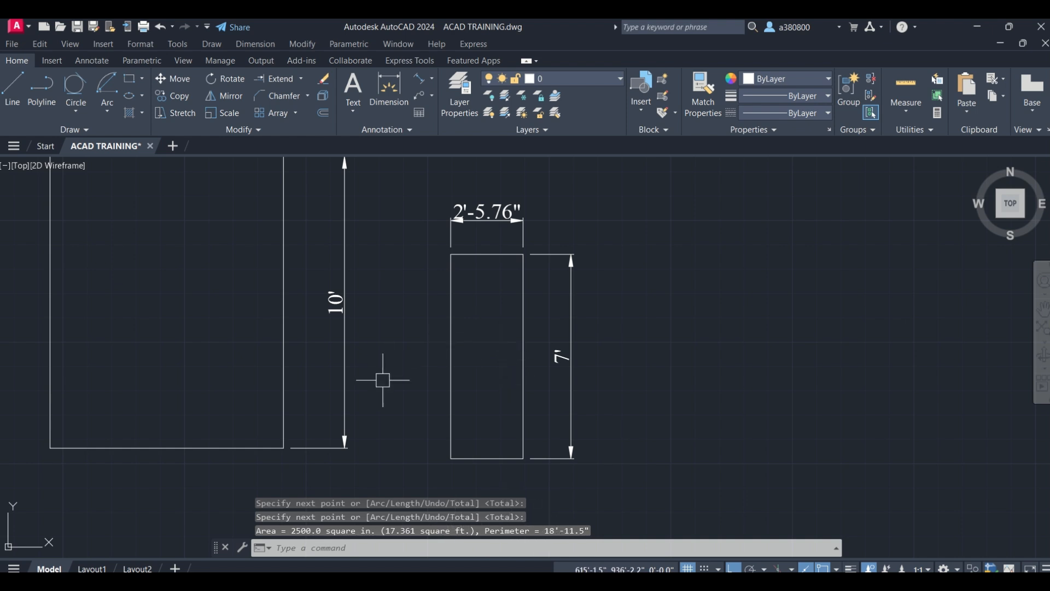
scroll(383, 379, down, 2)
key(Escape)
key(Escape)
key(Escape)
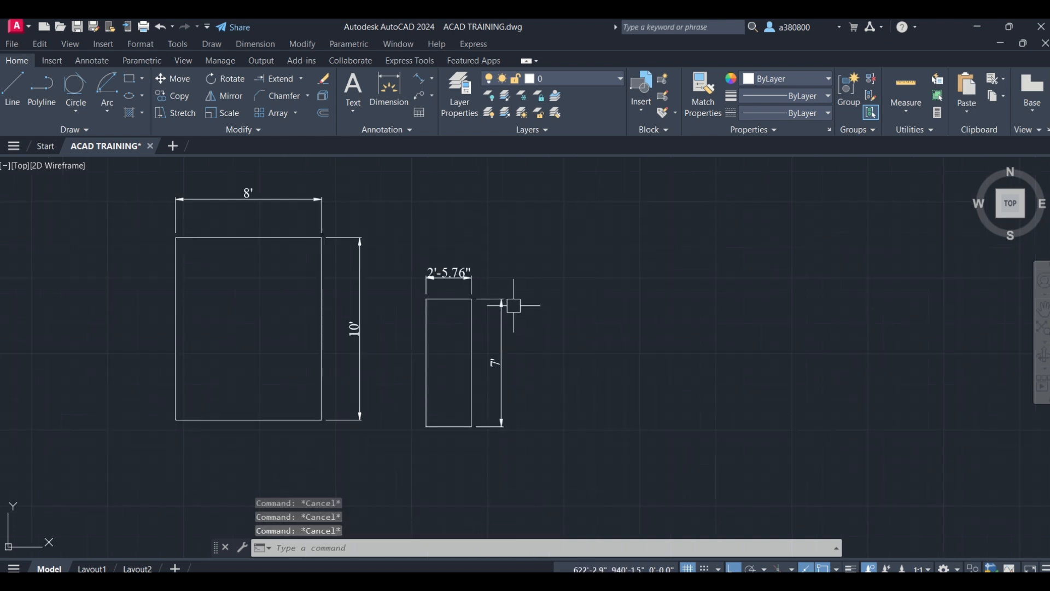
middle_drag(479, 317, 427, 318)
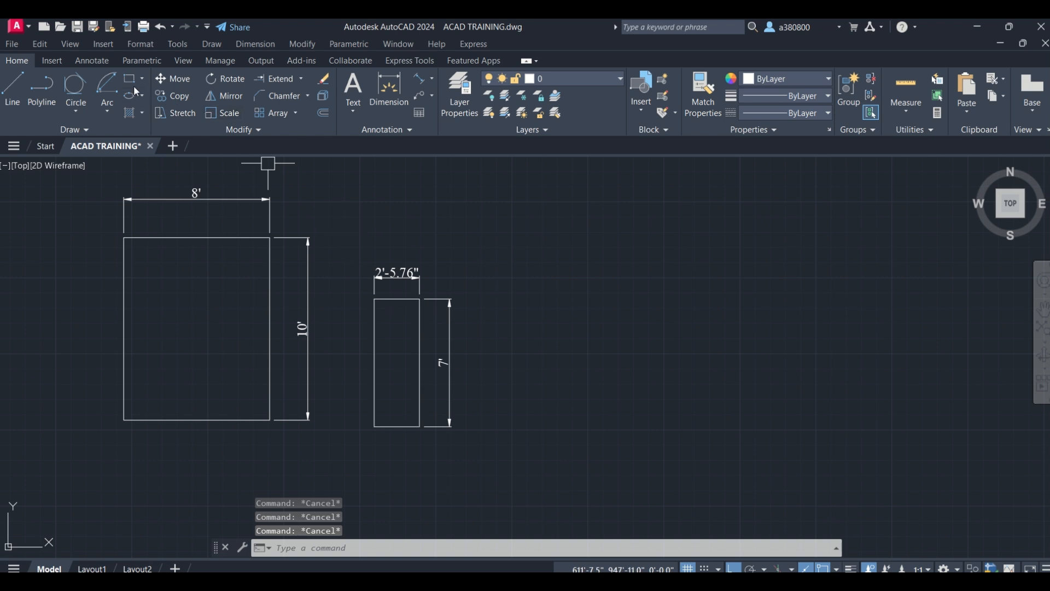
click(142, 80)
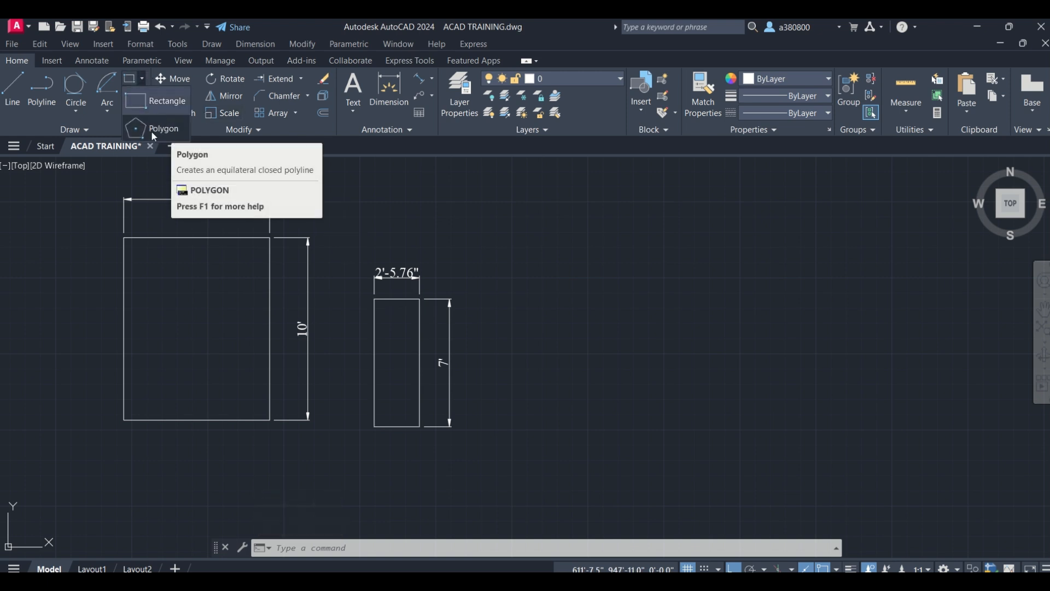
click(175, 129)
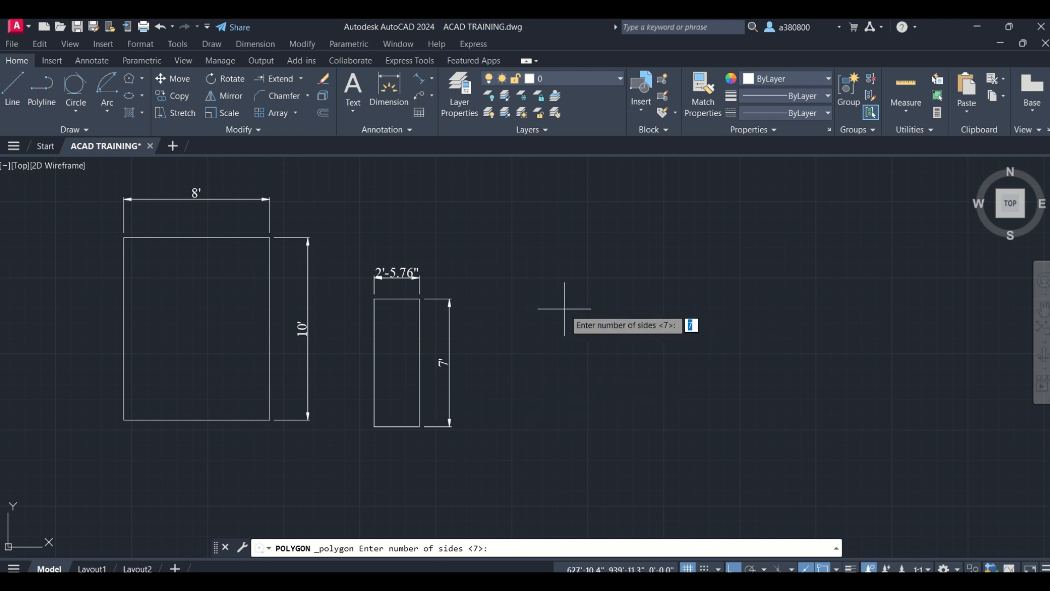
scroll(560, 308, up, 2)
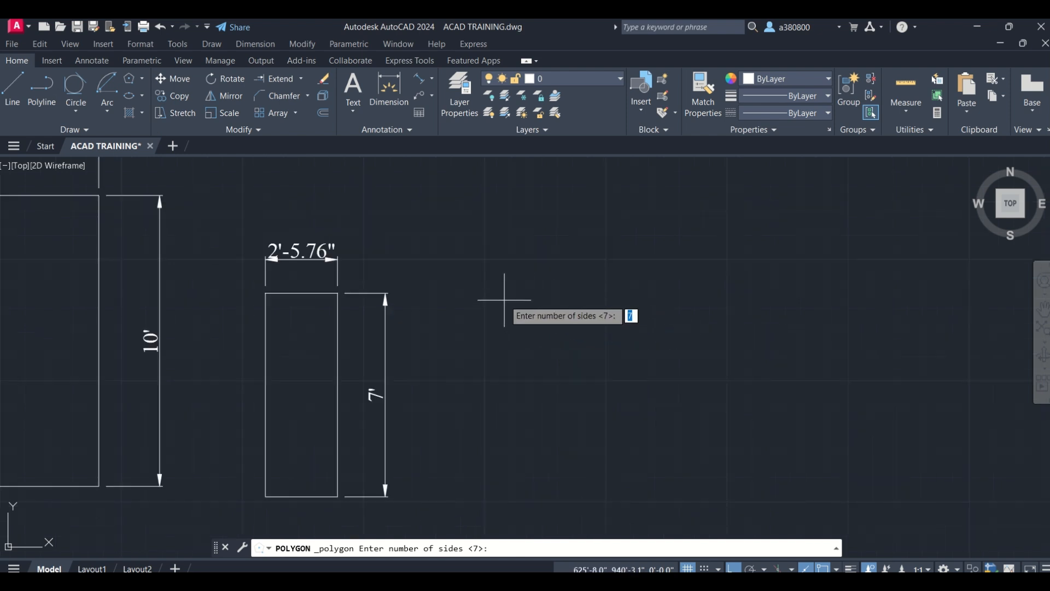
key(Escape)
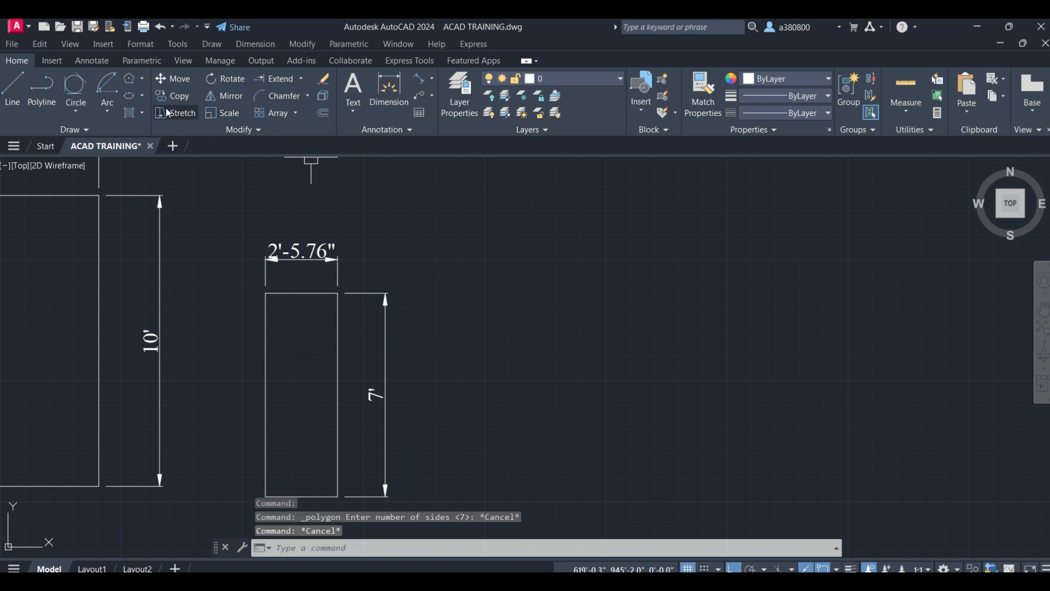
Draw a 5-sided polygon inscribed in a circle of 5' radius, centred in the empty space beside the narrow rectangle.
click(129, 79)
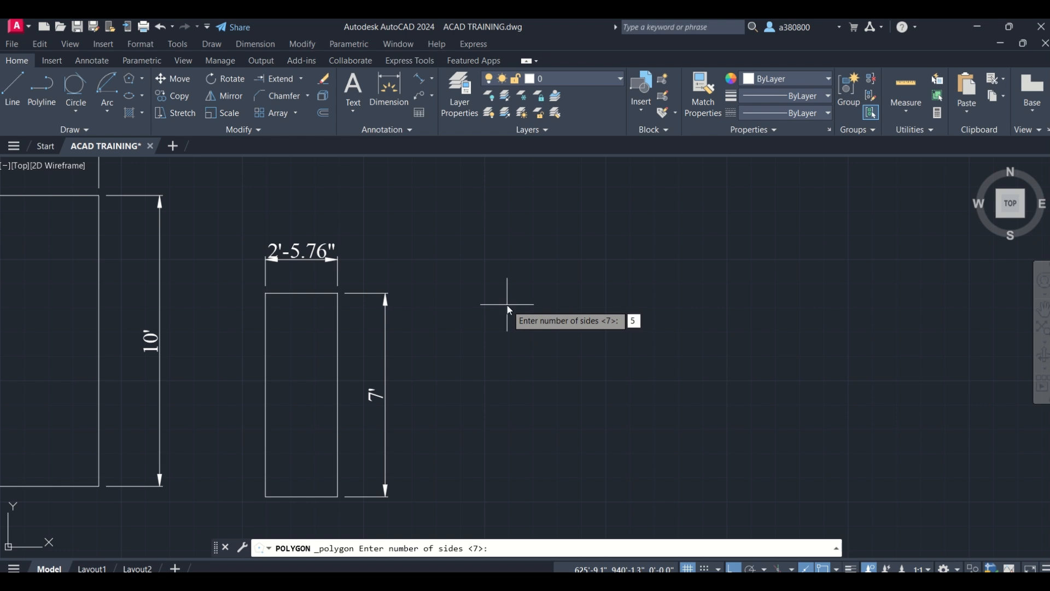
text(5)
key(Return)
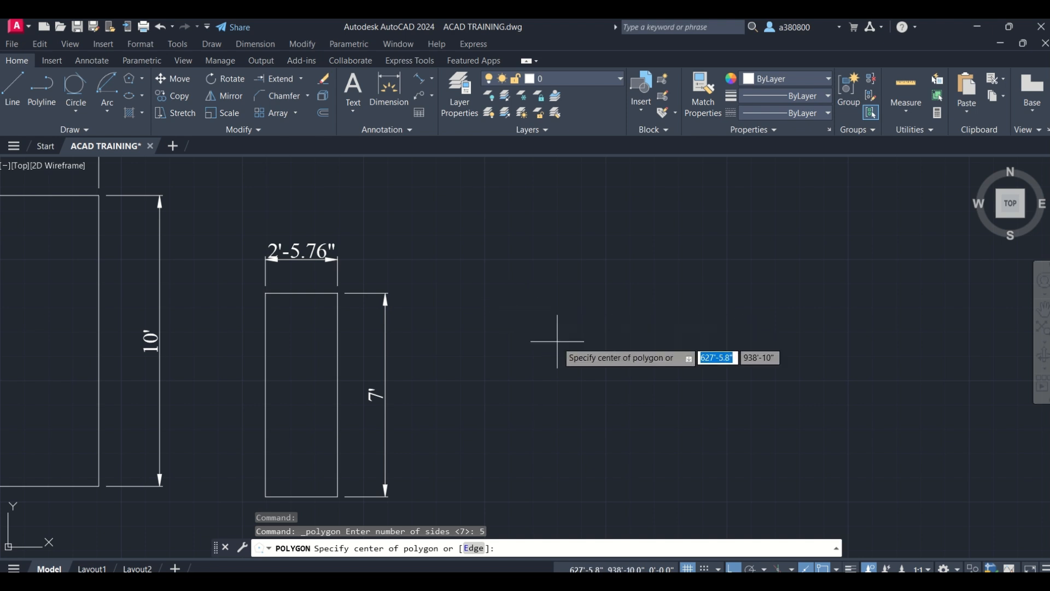
click(557, 309)
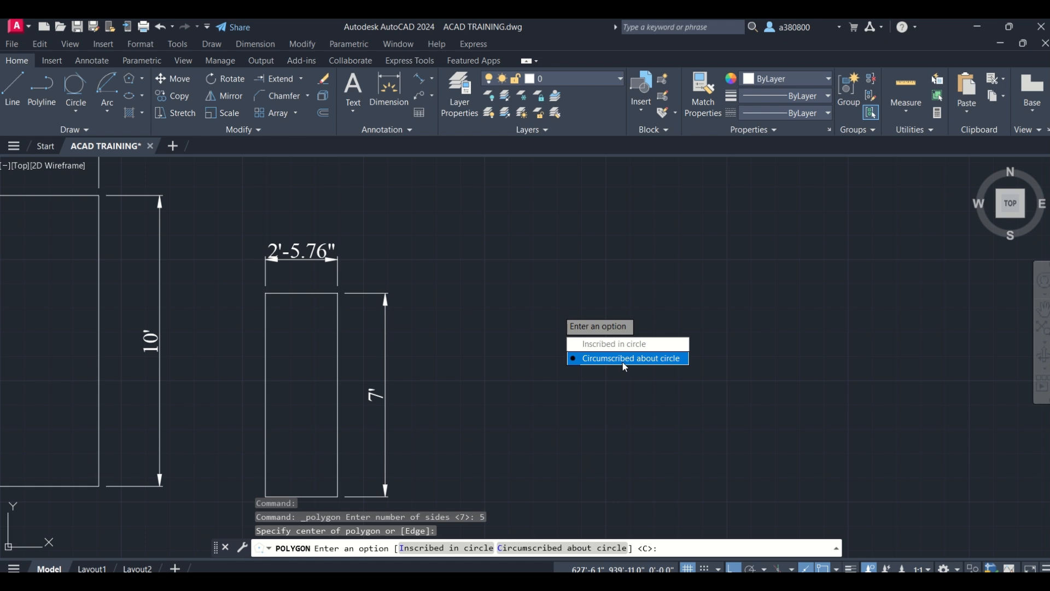
click(621, 344)
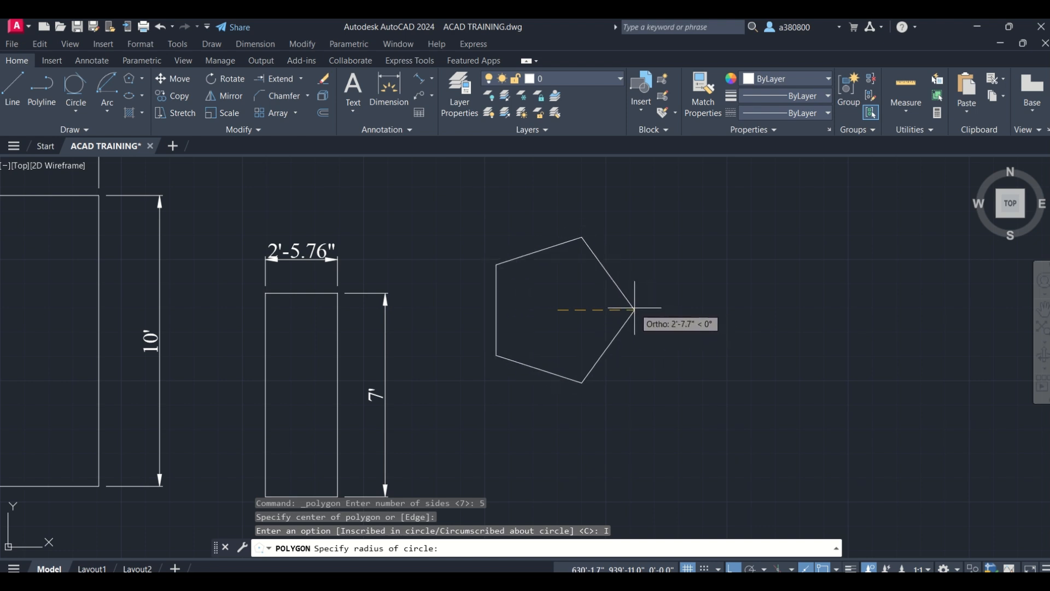
text(5)
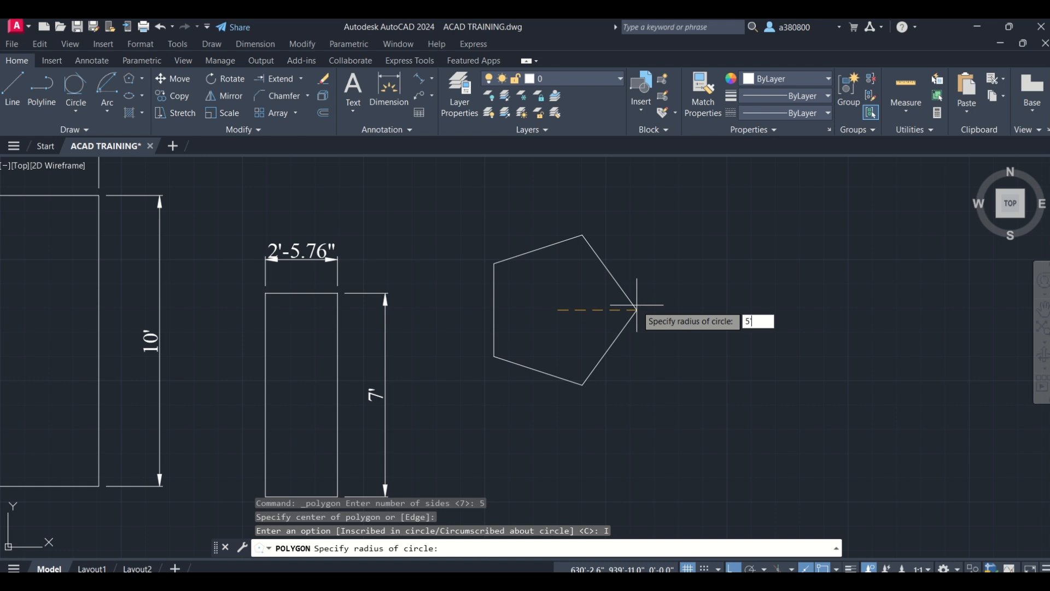
text(')
key(Return)
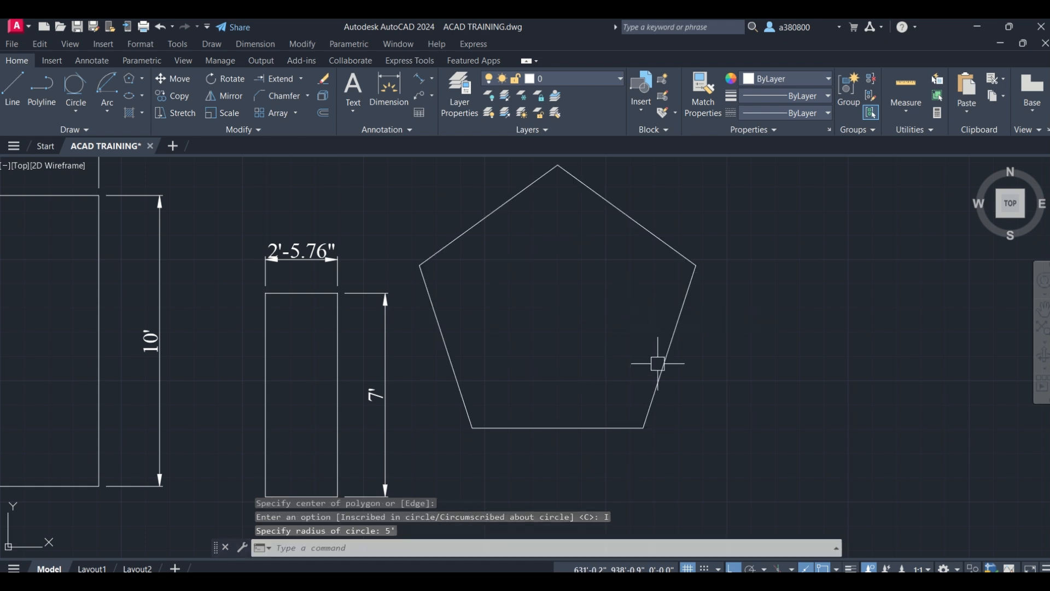
Draw a circle of 10' diameter centred on the pentagon's centre.
scroll(697, 342, down, 2)
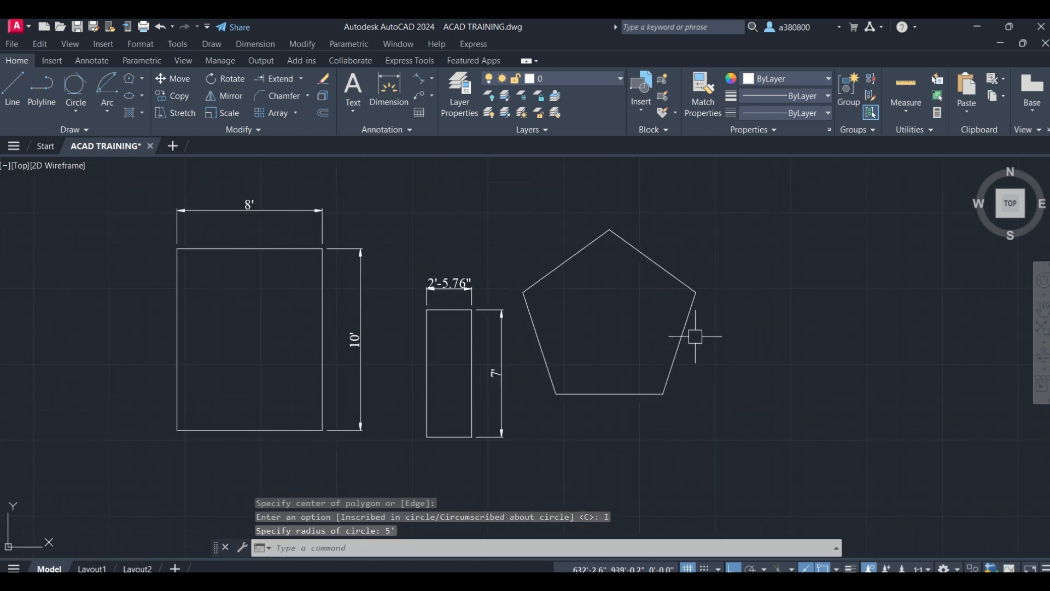
click(70, 97)
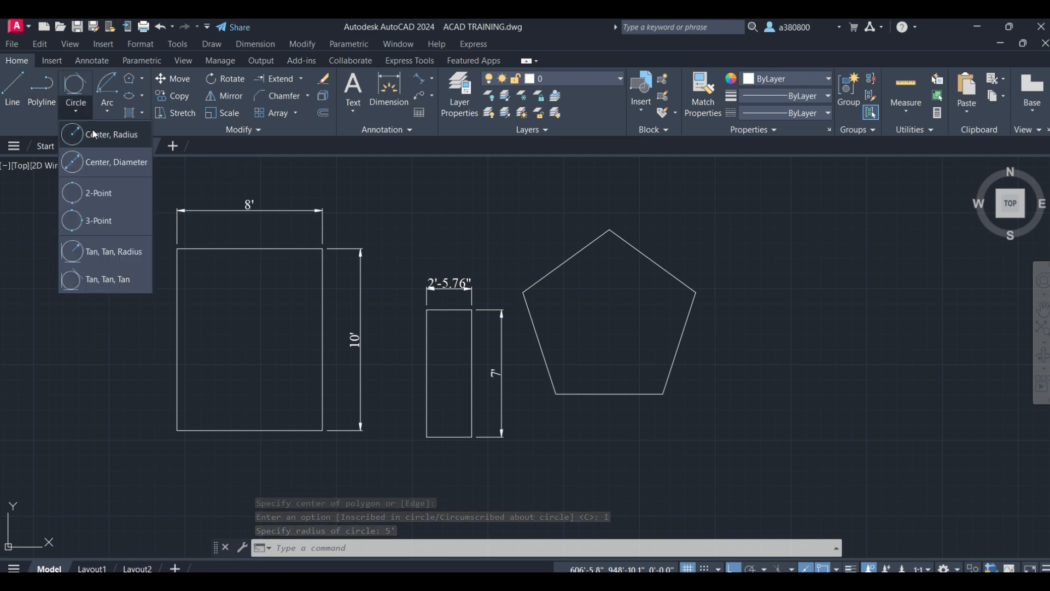
click(87, 131)
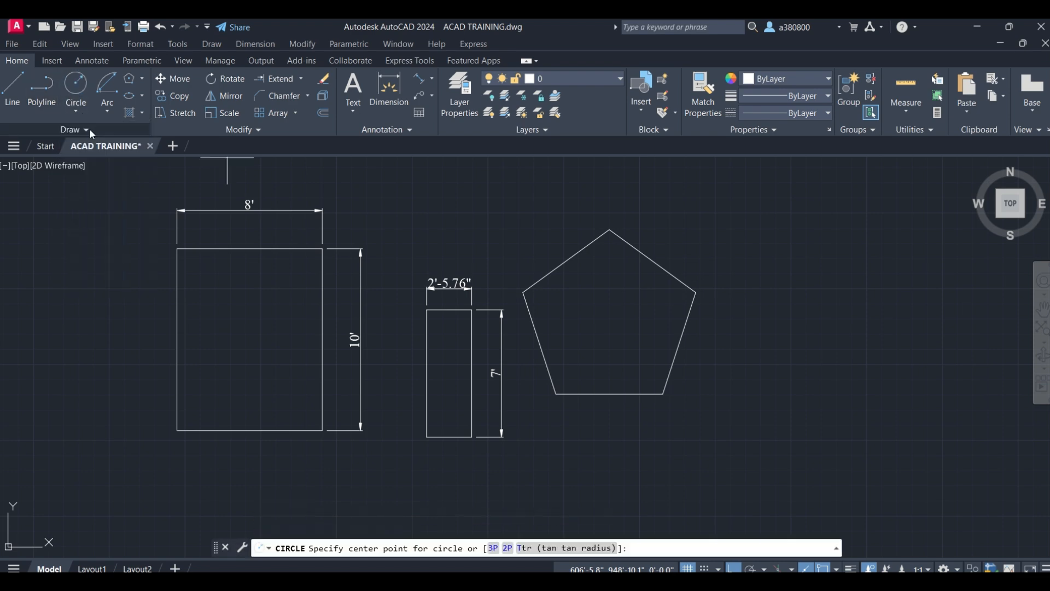
click(610, 319)
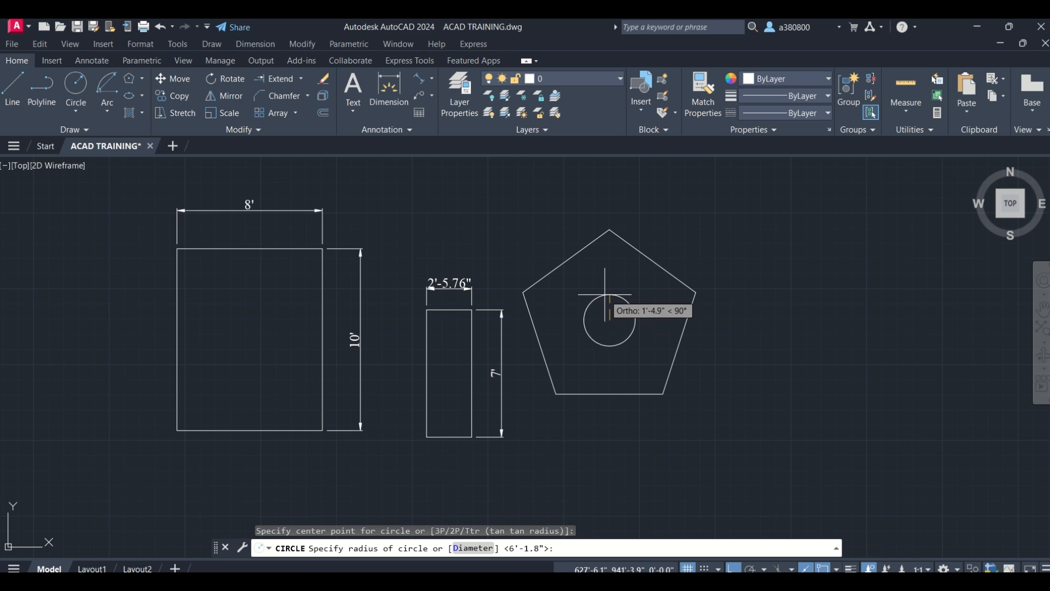
text(r)
key(Return)
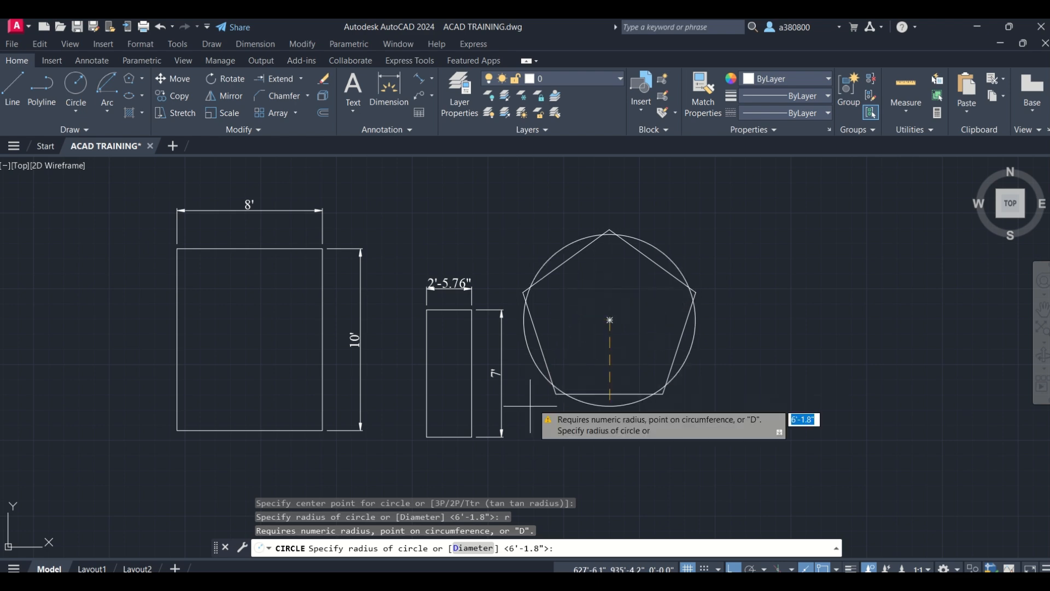
click(471, 547)
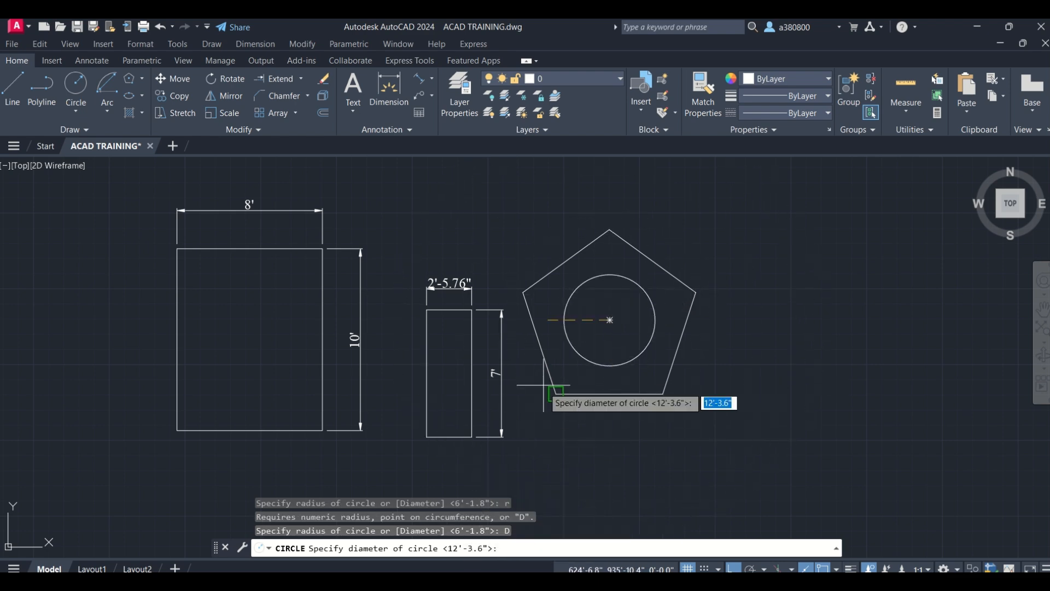
text(10')
key(Return)
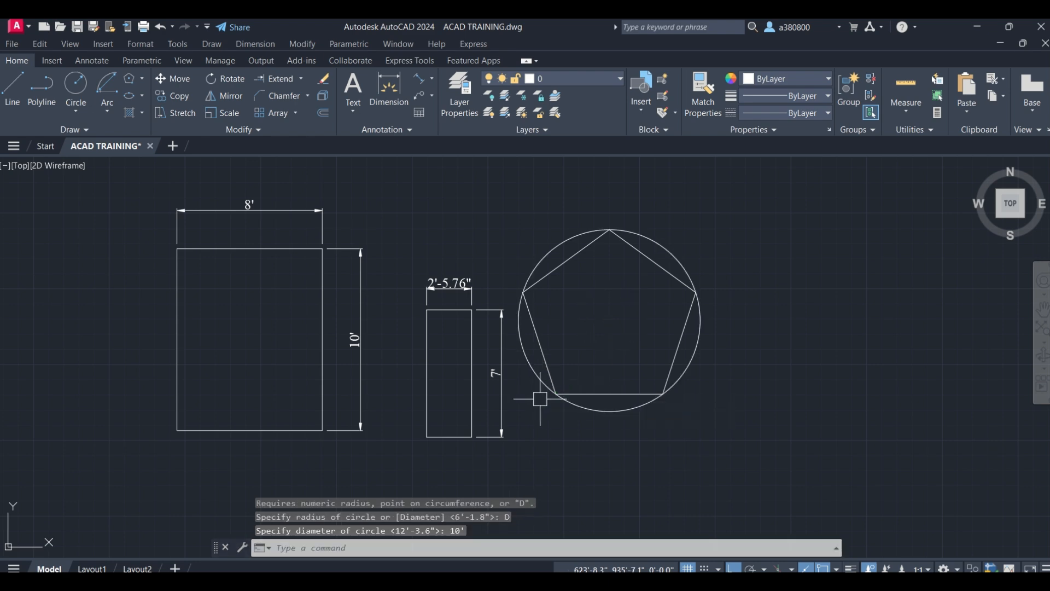
Delete the circle drawn around the pentagon, keeping the pentagon itself.
scroll(667, 236, up, 4)
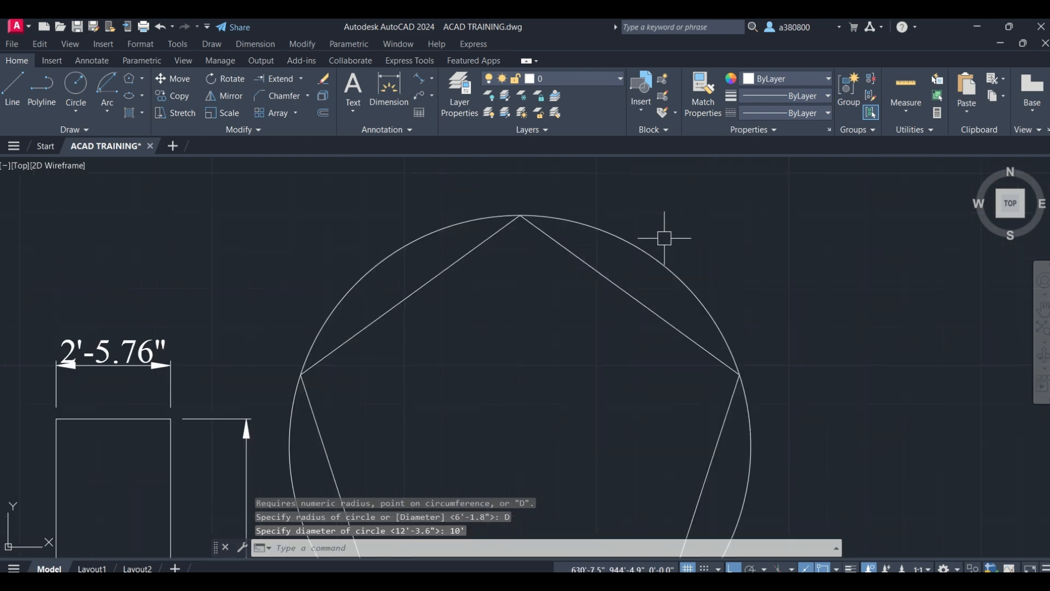
scroll(473, 212, down, 4)
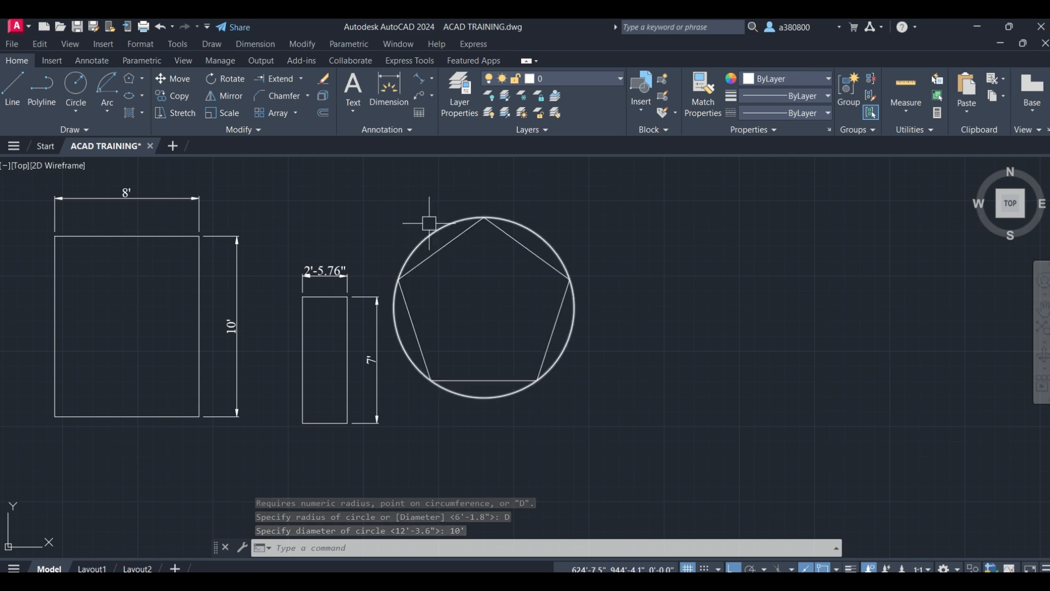
click(448, 219)
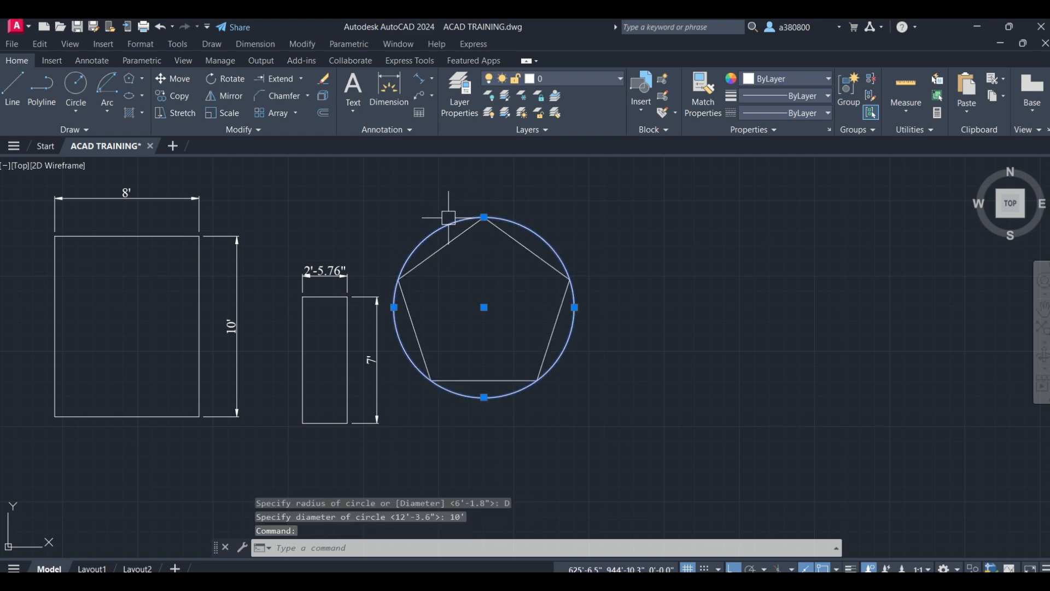
key(Delete)
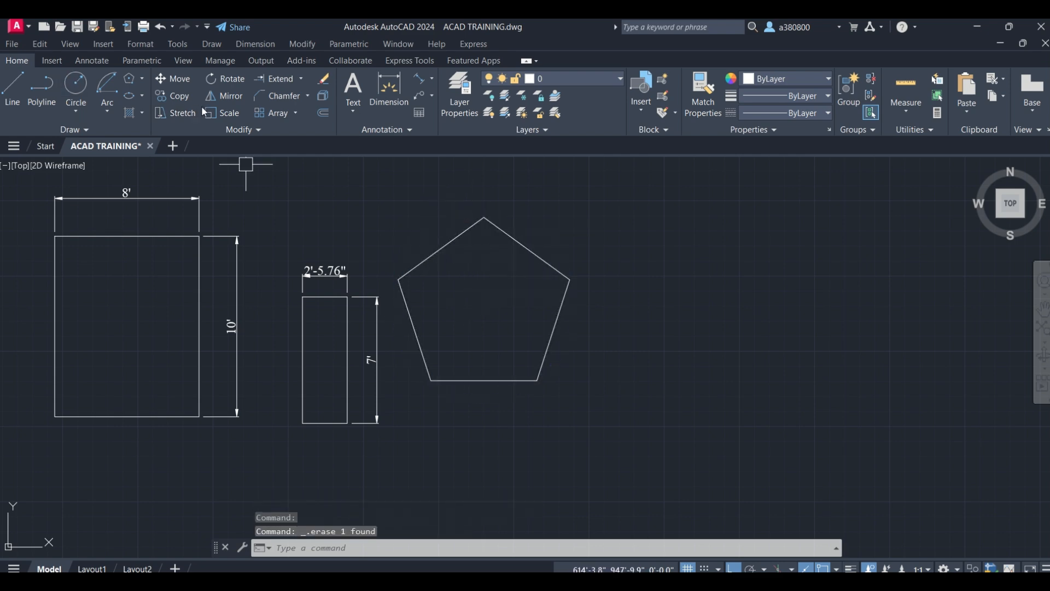
Draw an 8-sided polygon circumscribed about a circle of 5' radius, in the empty space beyond the pentagon.
click(141, 81)
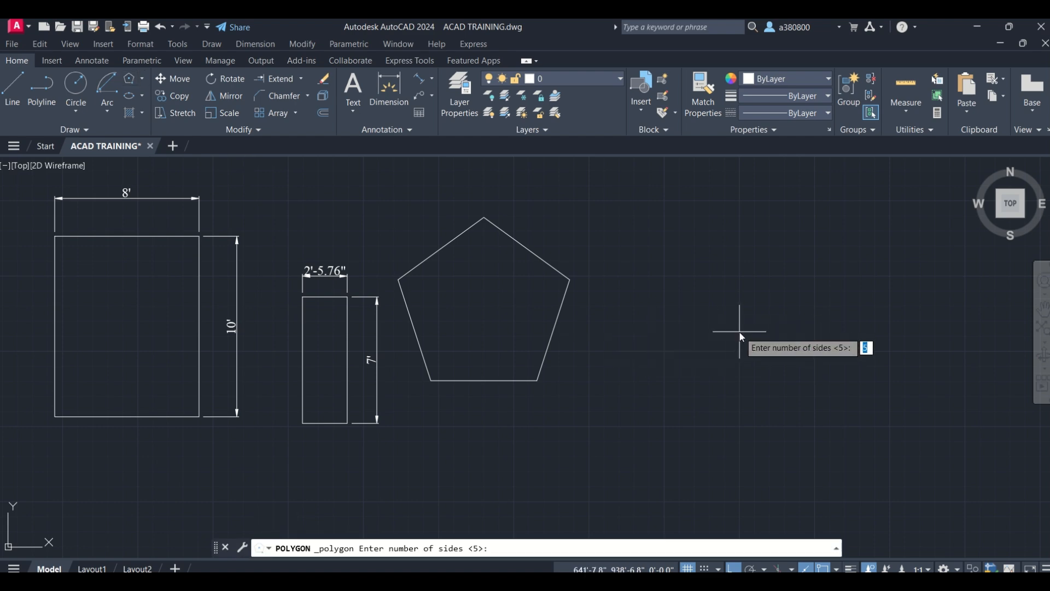
key(Return)
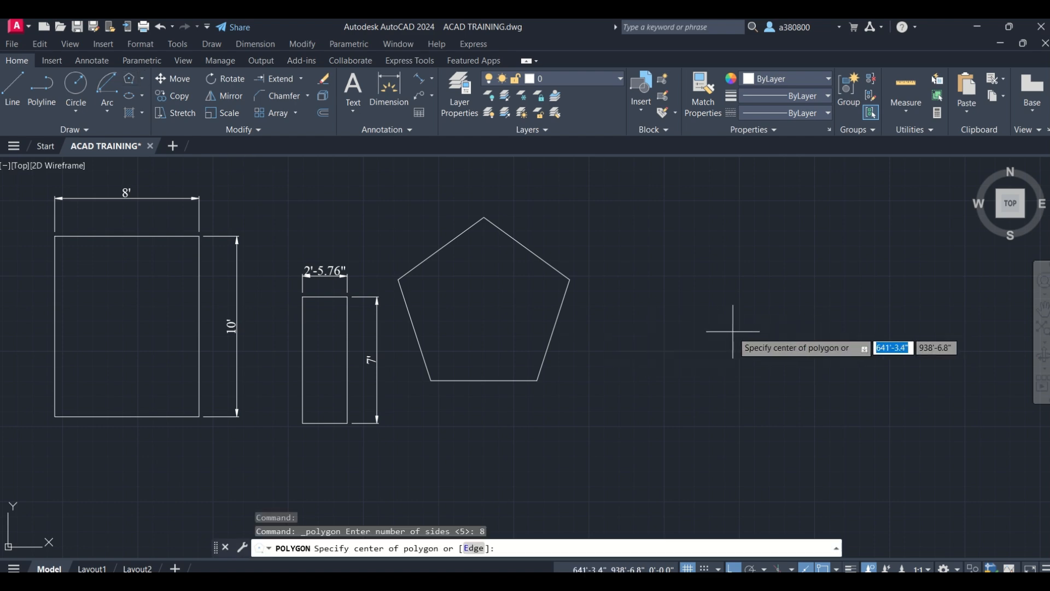
click(735, 328)
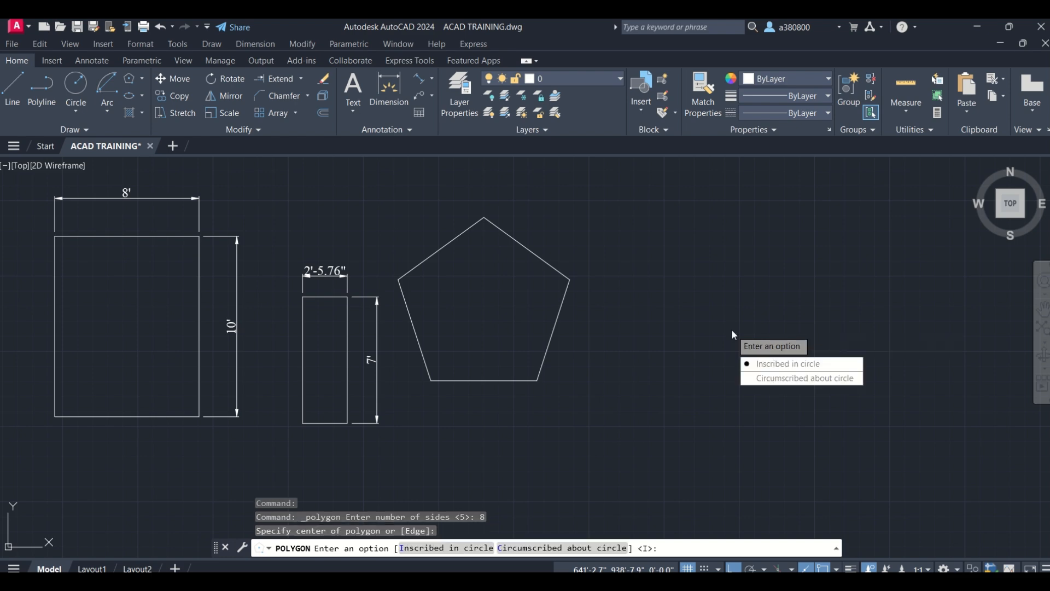
click(771, 379)
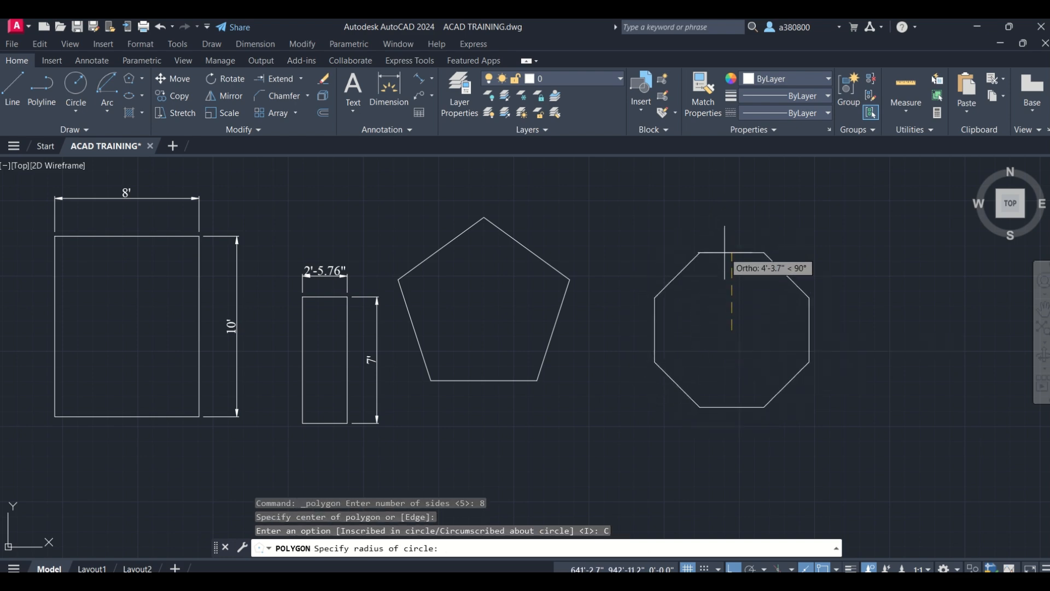
text(5)
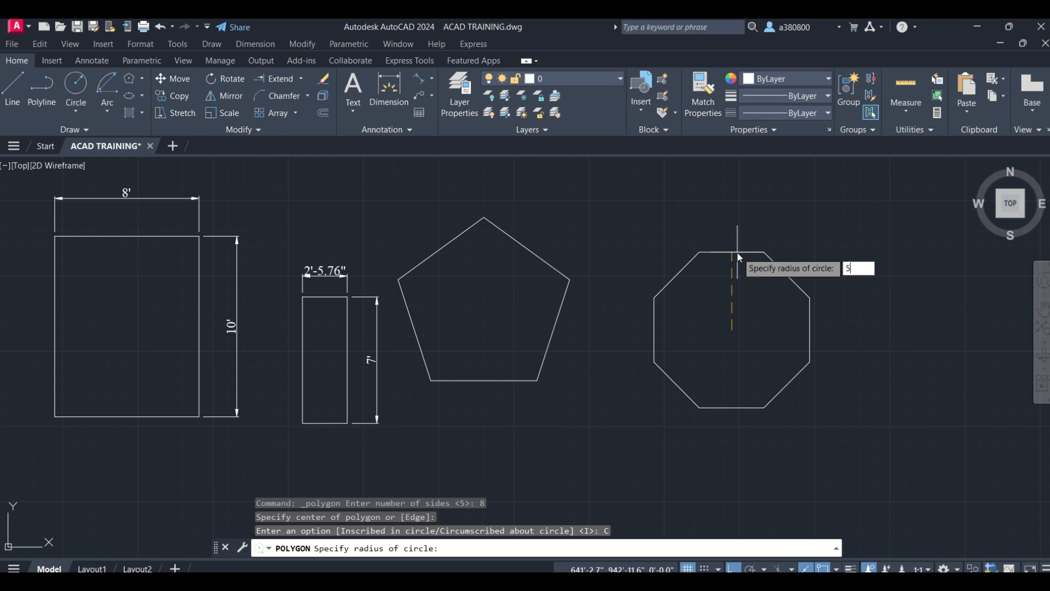
text(')
key(Return)
Try a circle of 10' radius centred on the octagon, and undo it.
middle_drag(782, 313, 659, 311)
click(71, 88)
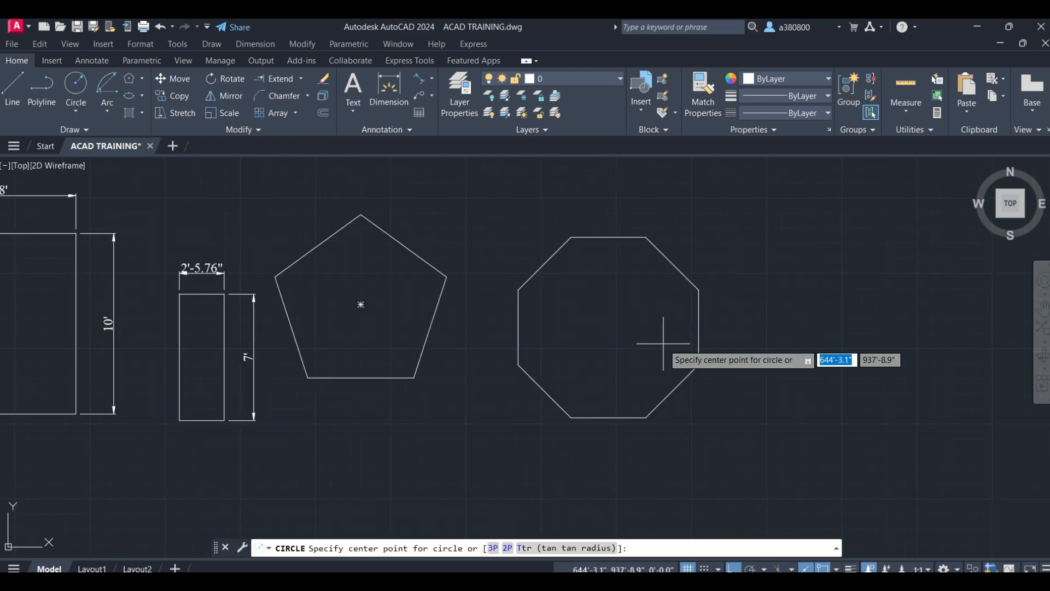
click(608, 328)
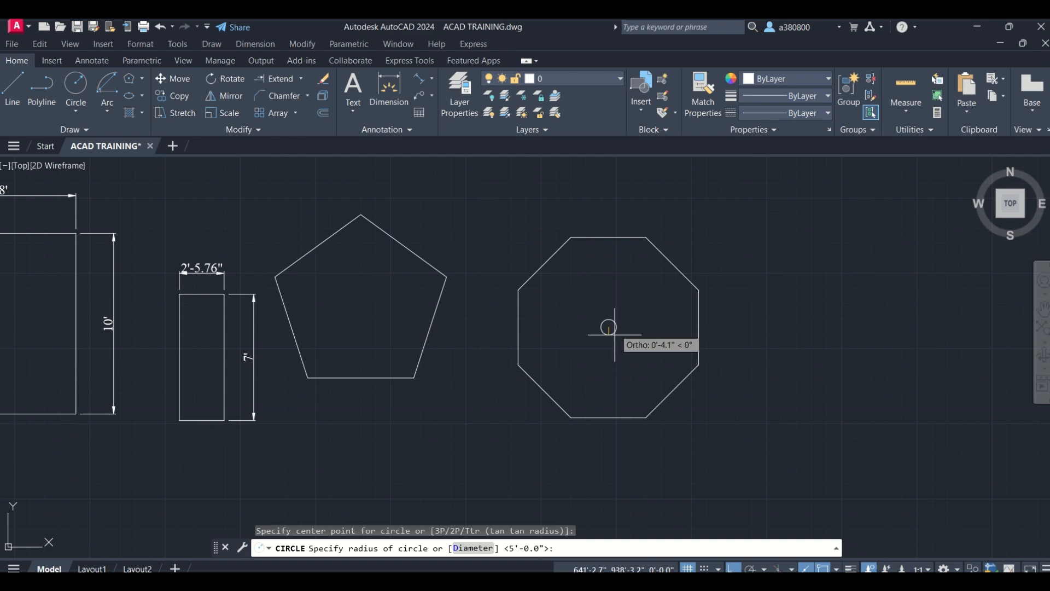
text(10)
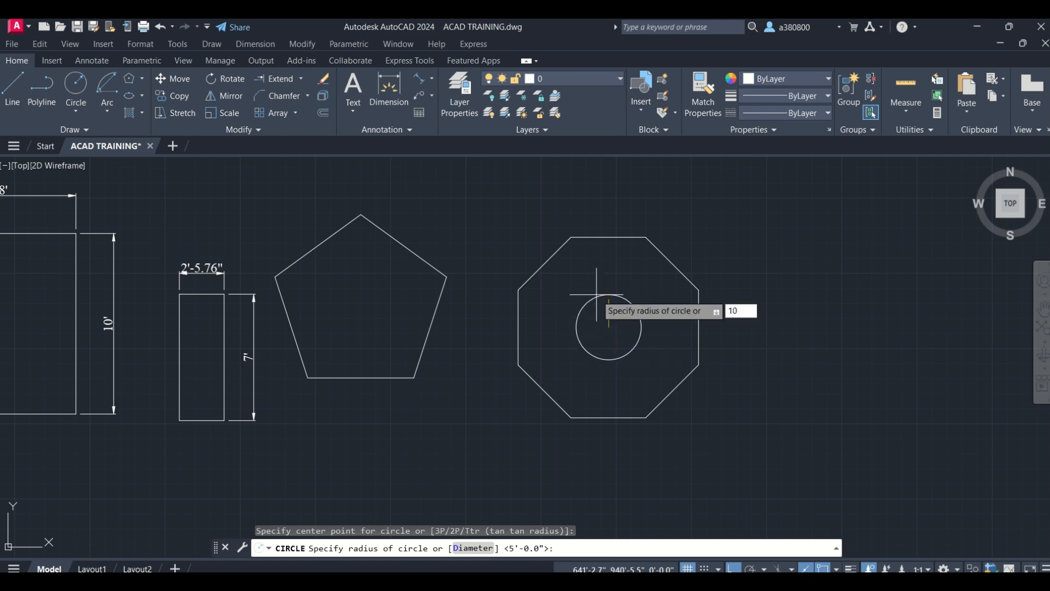
text(')
key(Return)
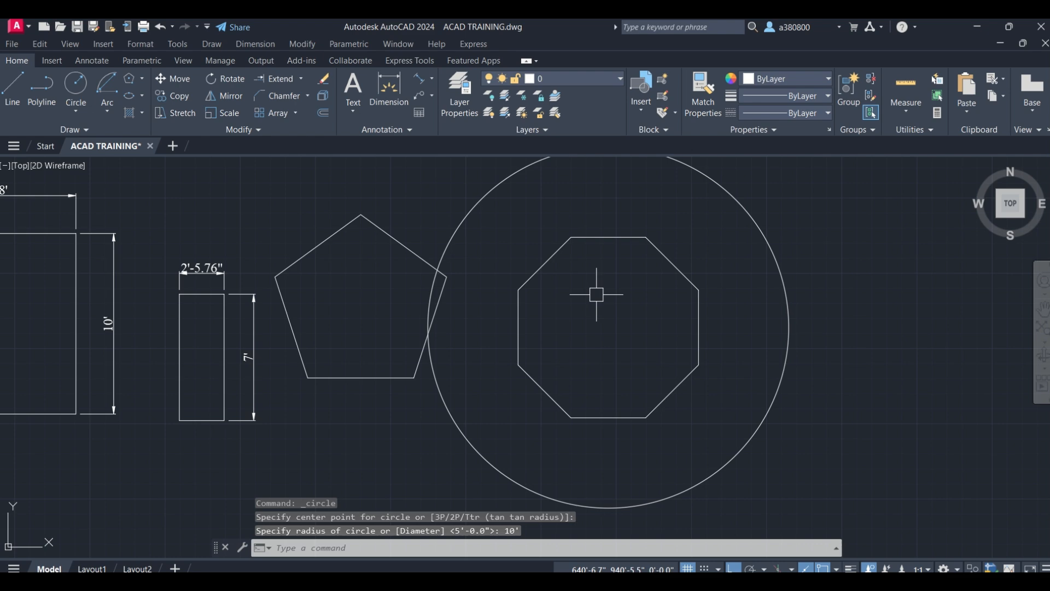
key(ctrl+z)
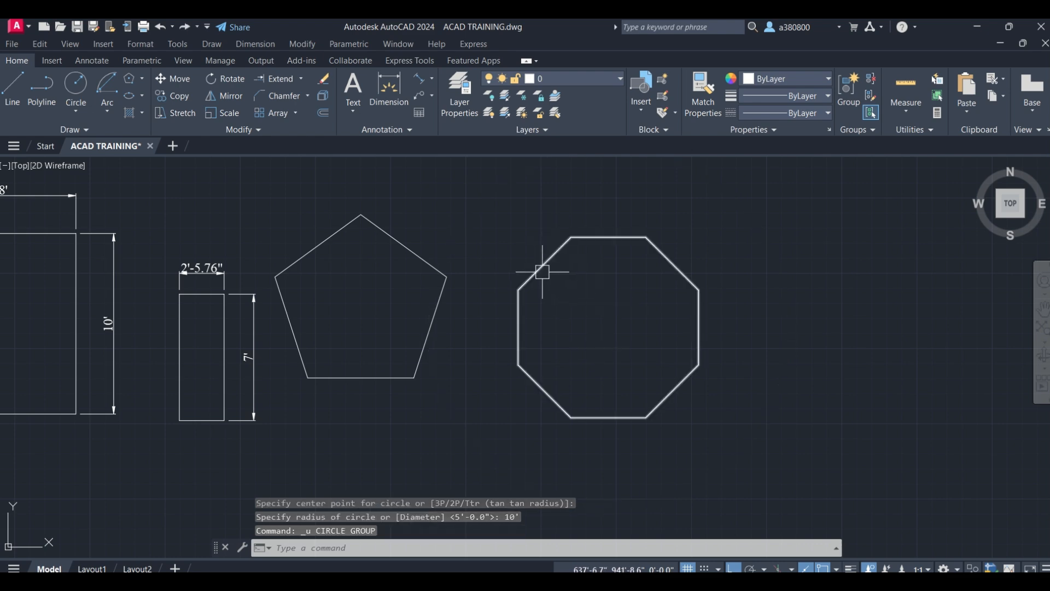
Draw a circle of 10' diameter from the octagon's centre, using the Diameter option.
click(76, 83)
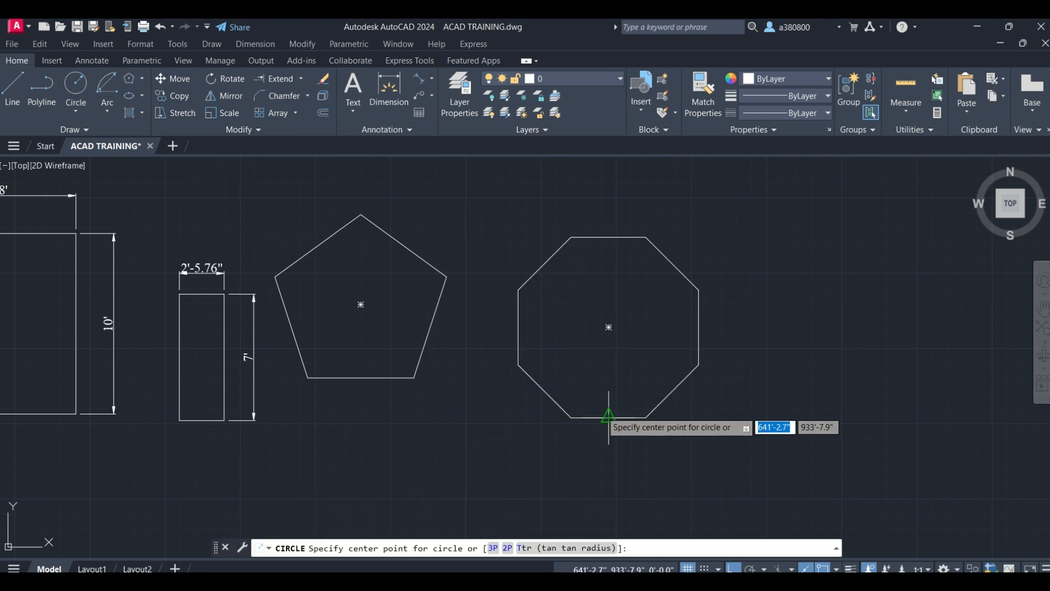
click(608, 327)
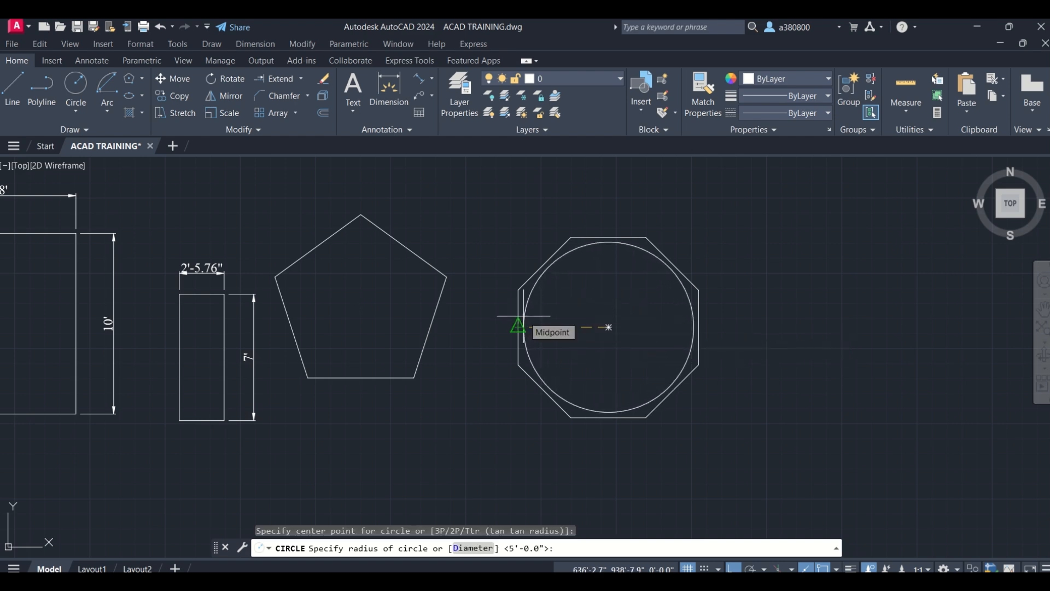
click(474, 548)
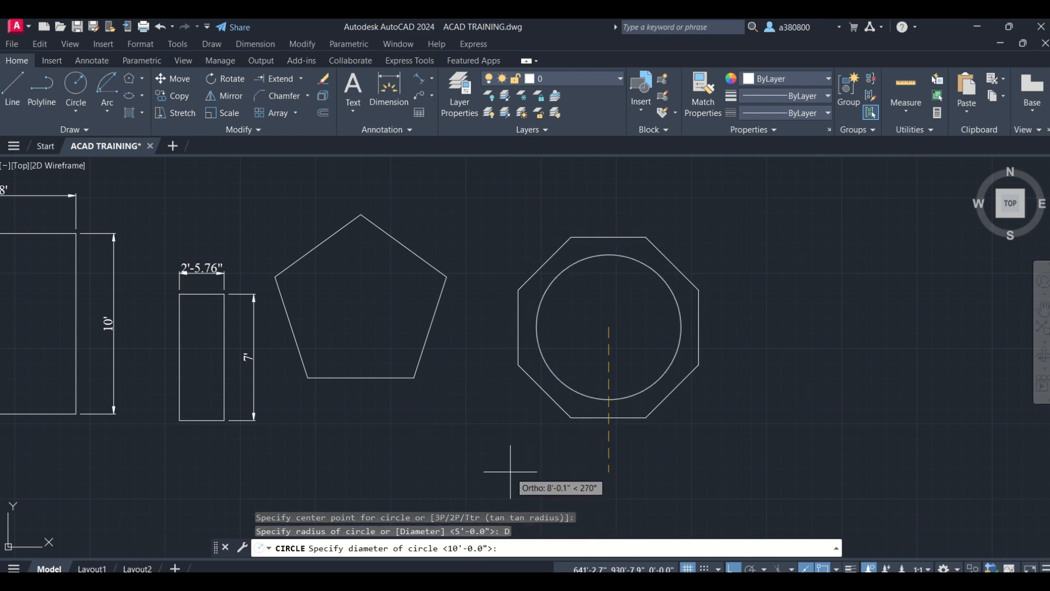
text(10')
key(Return)
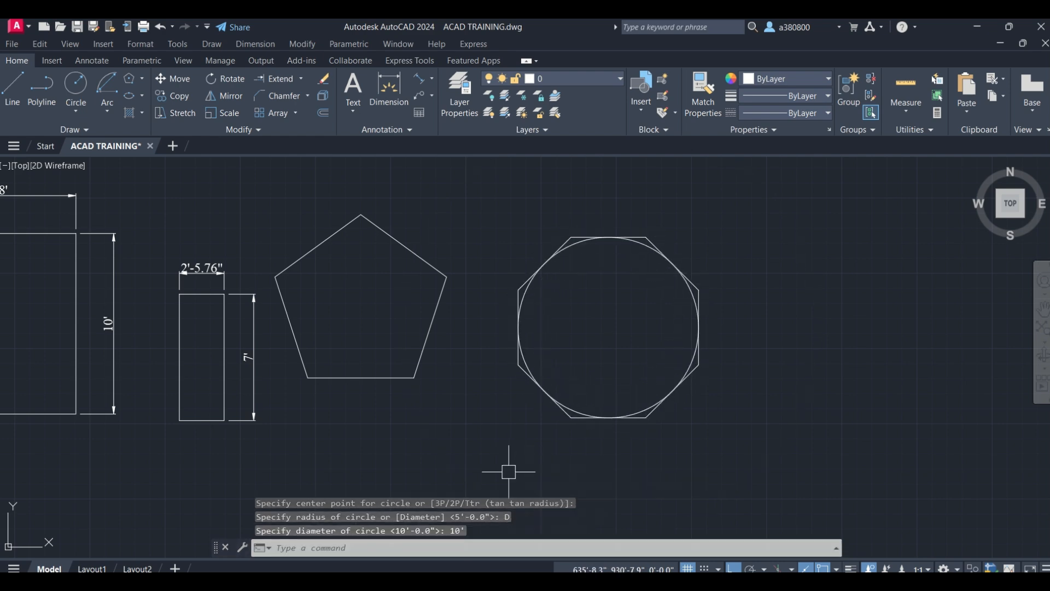
Delete the circle drawn inside the octagon, keeping the octagon itself.
scroll(563, 239, up, 4)
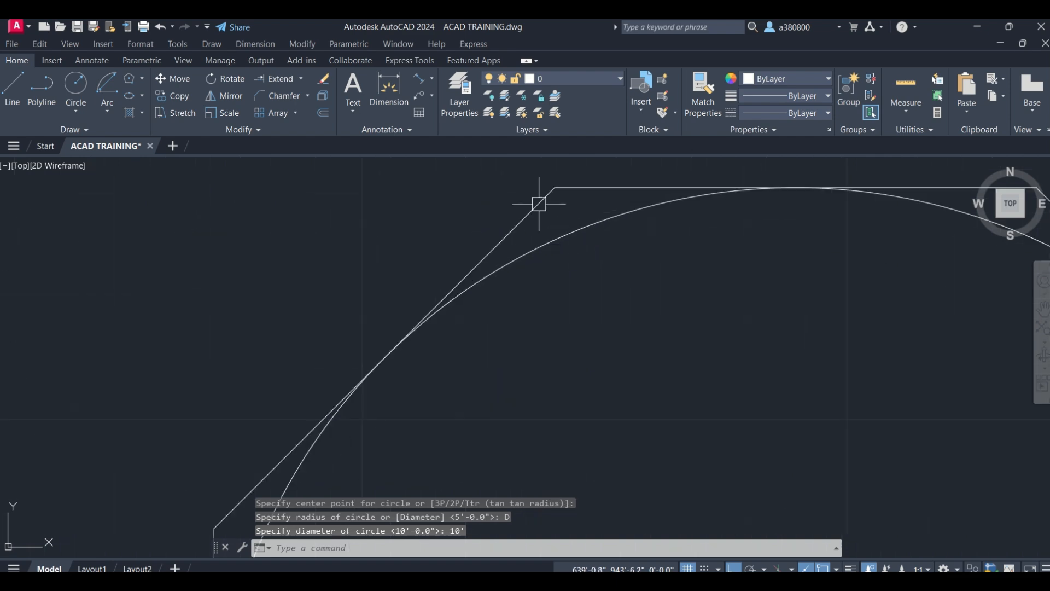
scroll(488, 279, down, 2)
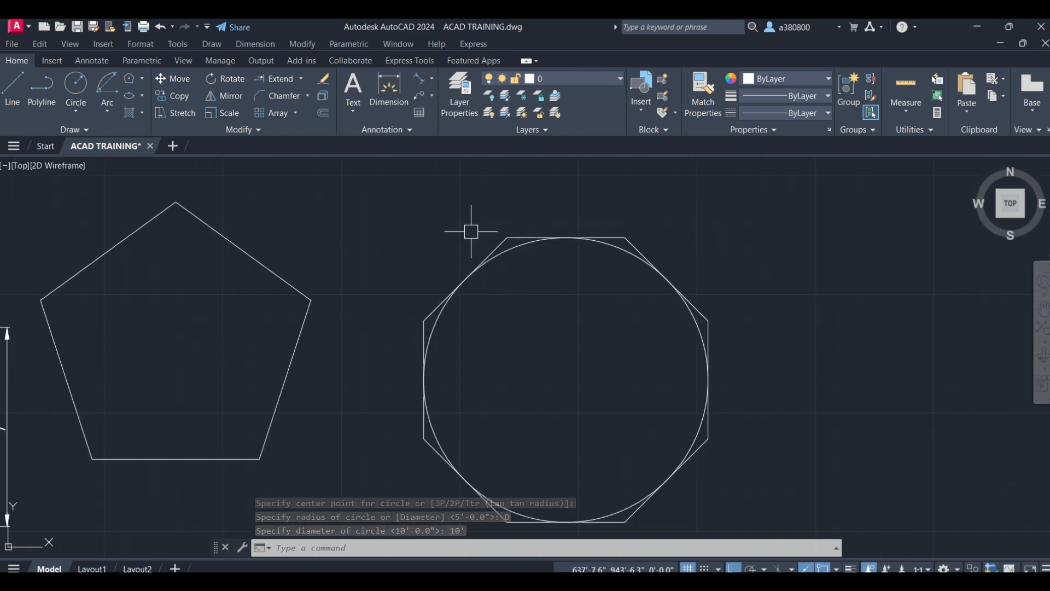
click(516, 246)
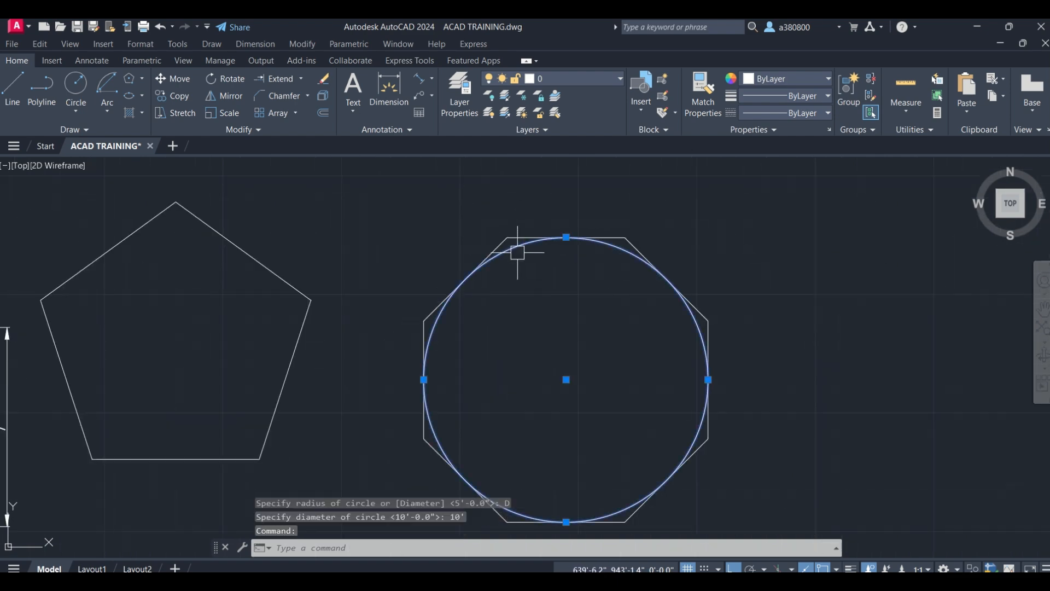
key(Delete)
click(77, 87)
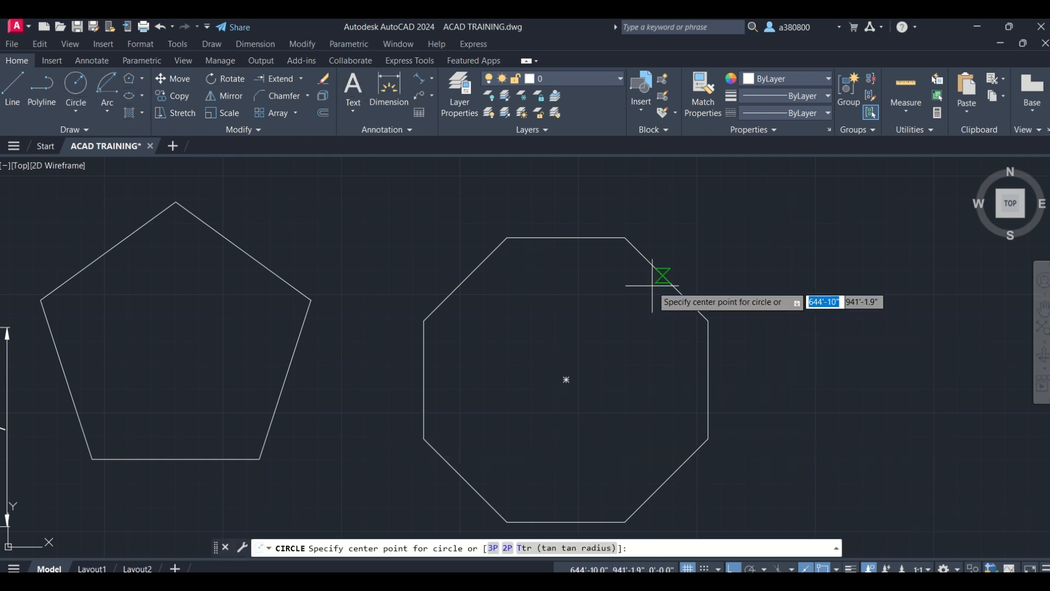
key(Escape)
key(Escape)
key(Escape)
key(Escape)
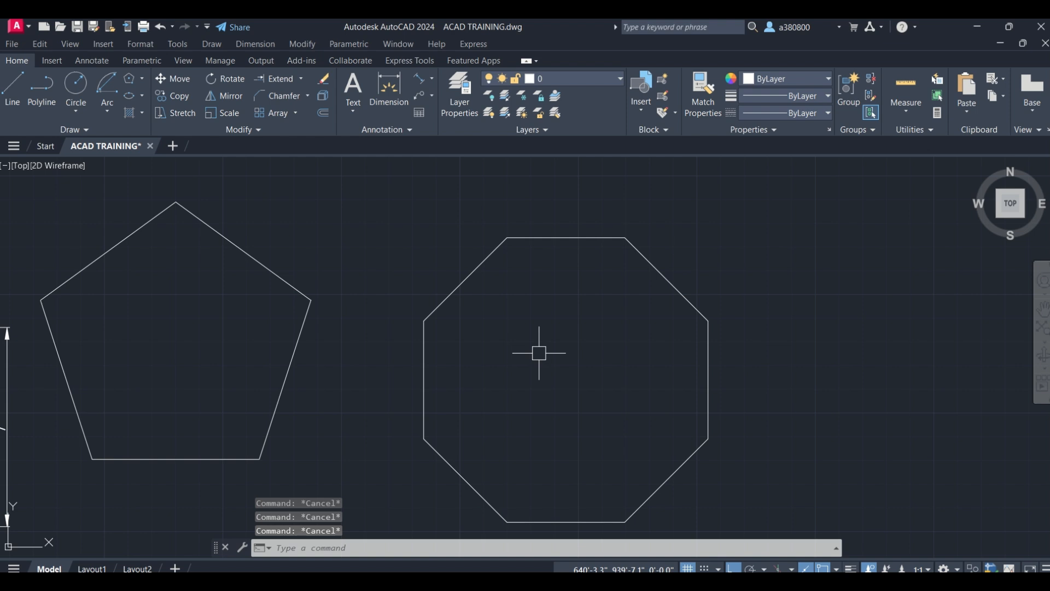
text(CI)
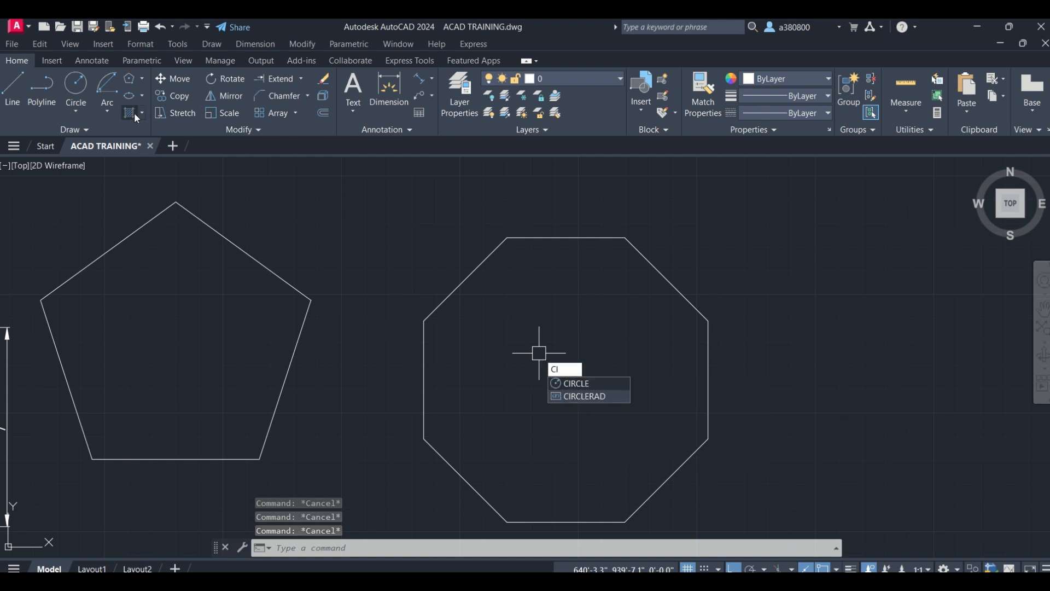
key(Escape)
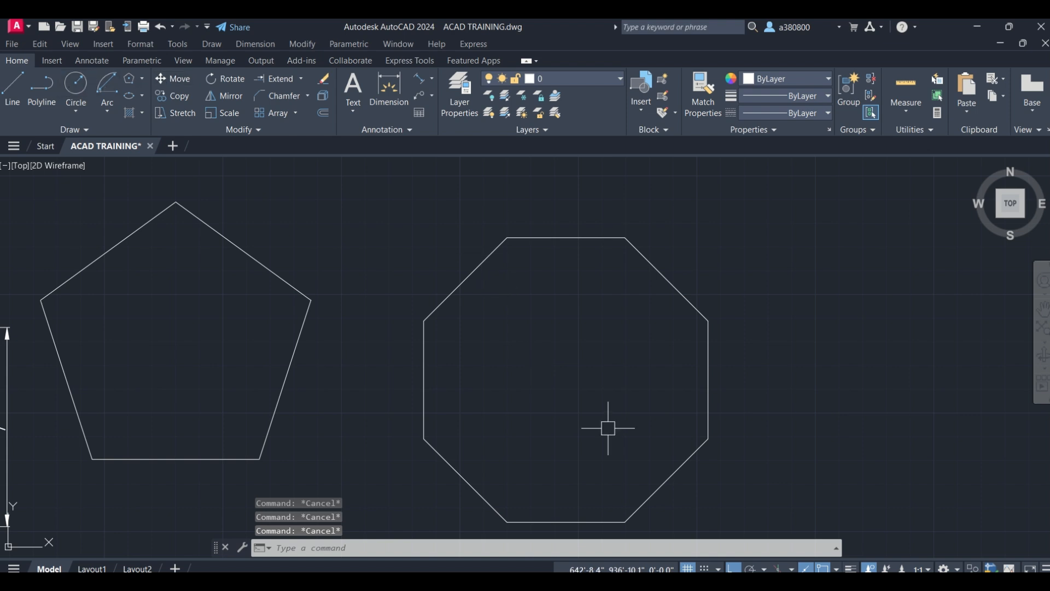
text(i)
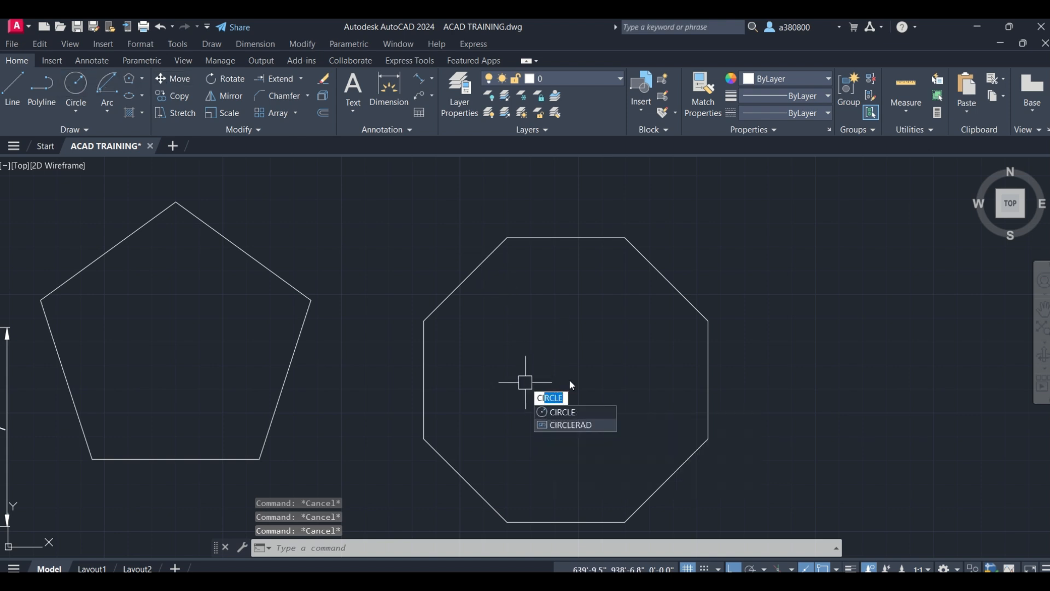
click(559, 416)
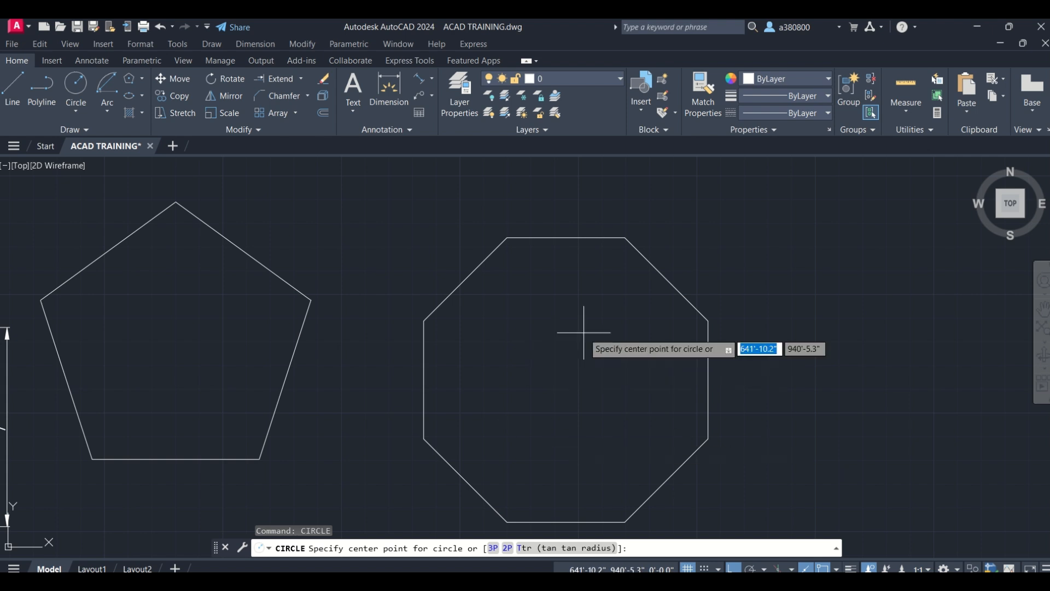
click(566, 379)
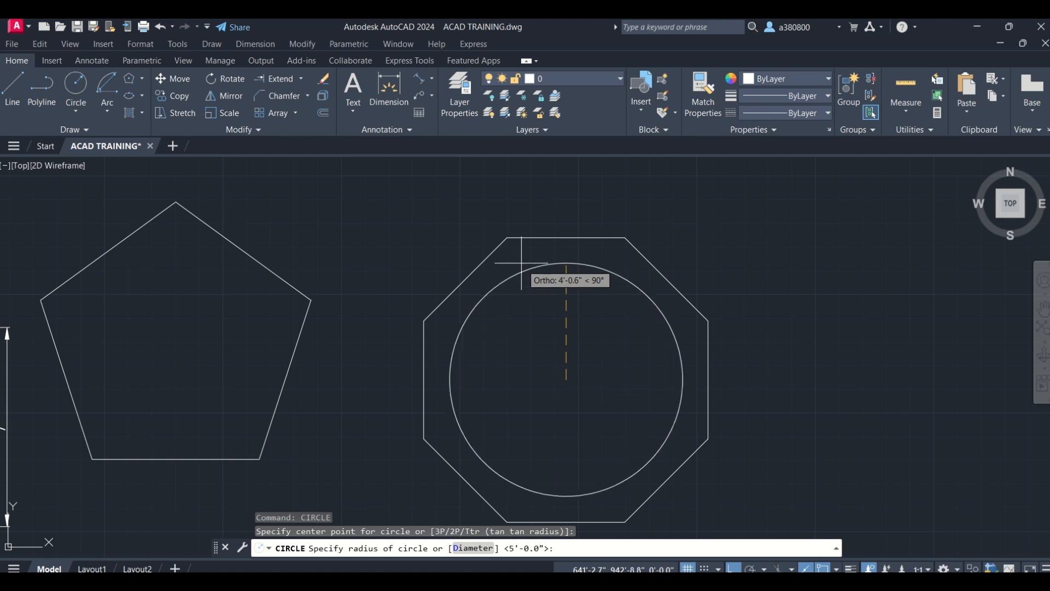
key(Escape)
scroll(574, 271, down, 6)
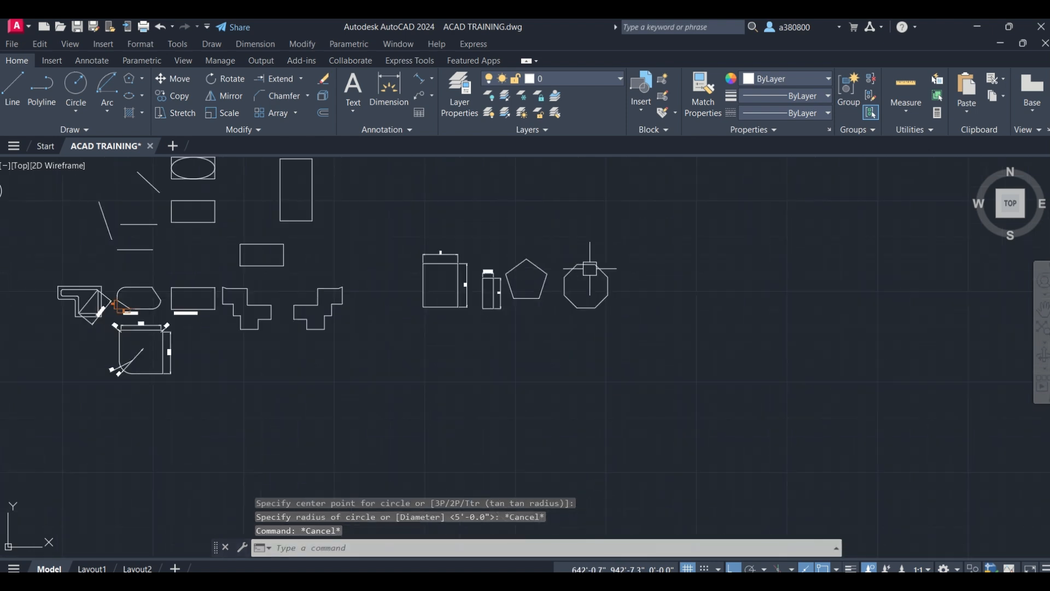
middle_drag(375, 250, 411, 334)
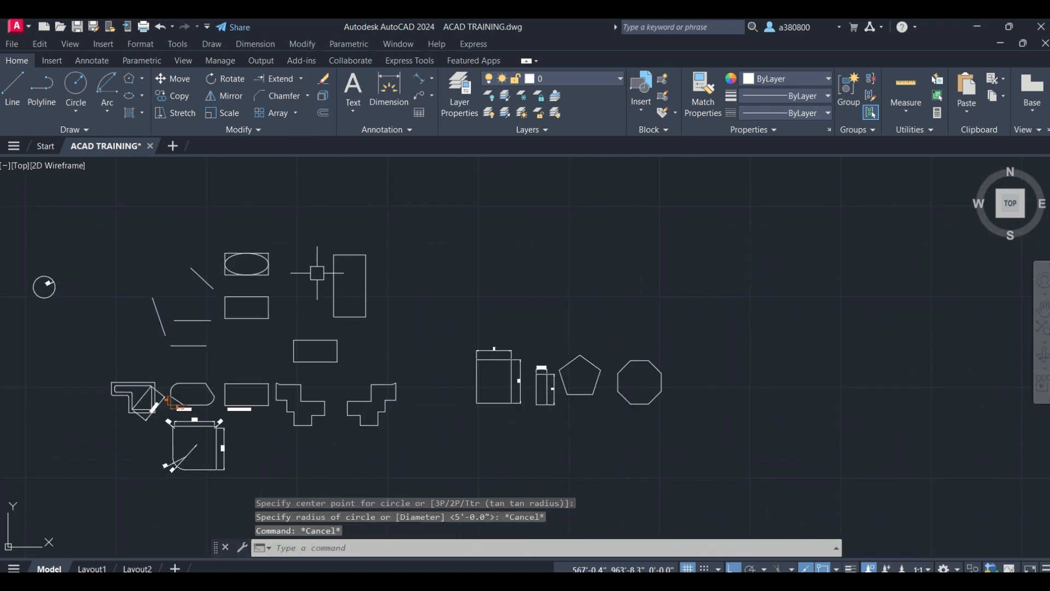
scroll(318, 272, up, 4)
click(90, 92)
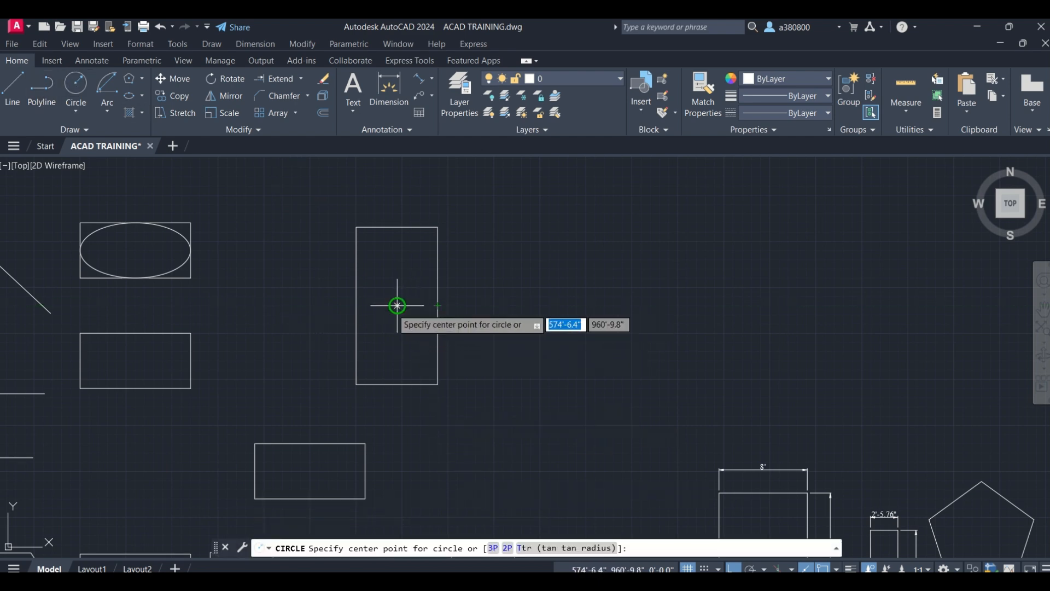
key(Escape)
scroll(386, 269, up, 2)
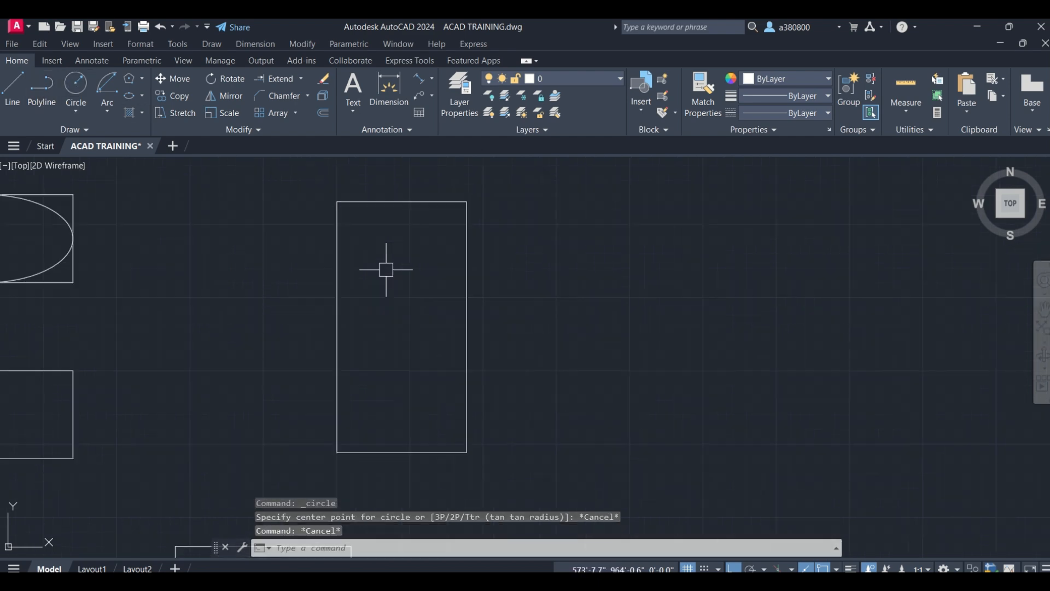
key(Return)
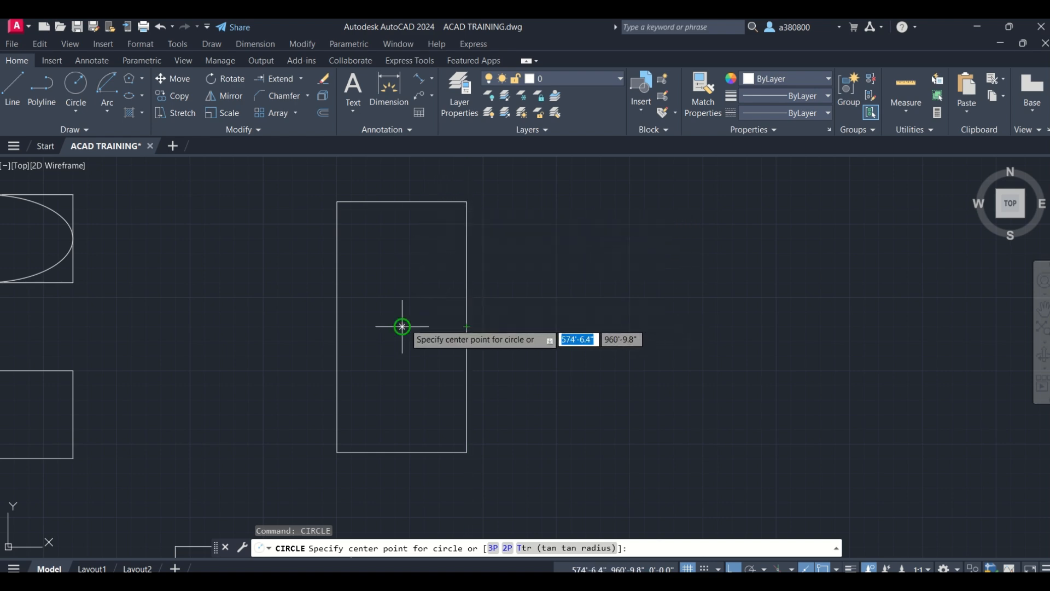
click(402, 326)
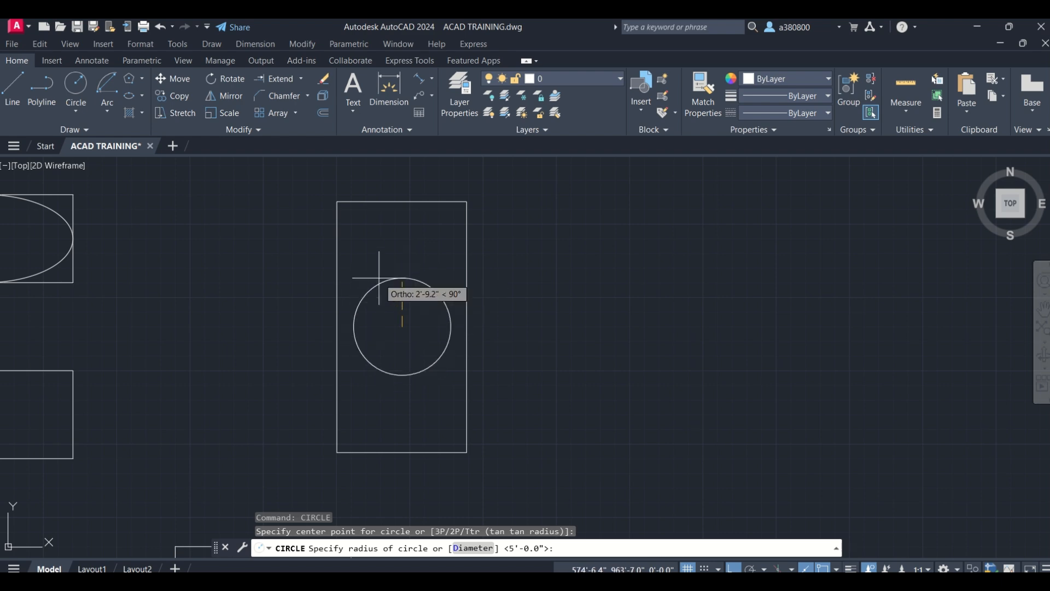
key(Escape)
Look through the polygon, ellipse and text tool variants and the text and dimension annotation settings.
scroll(377, 274, down, 5)
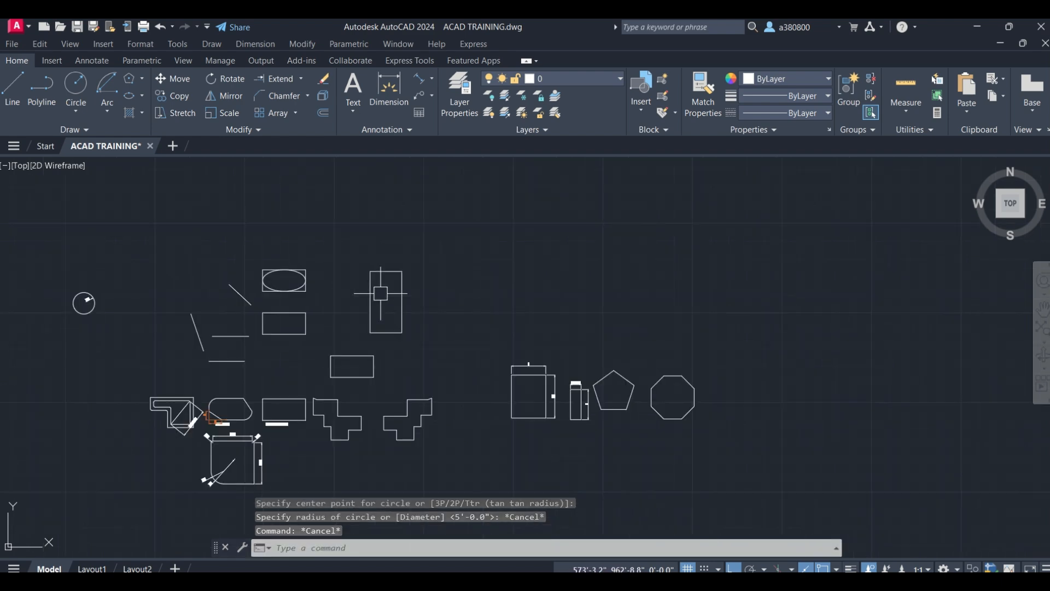
scroll(685, 423, up, 6)
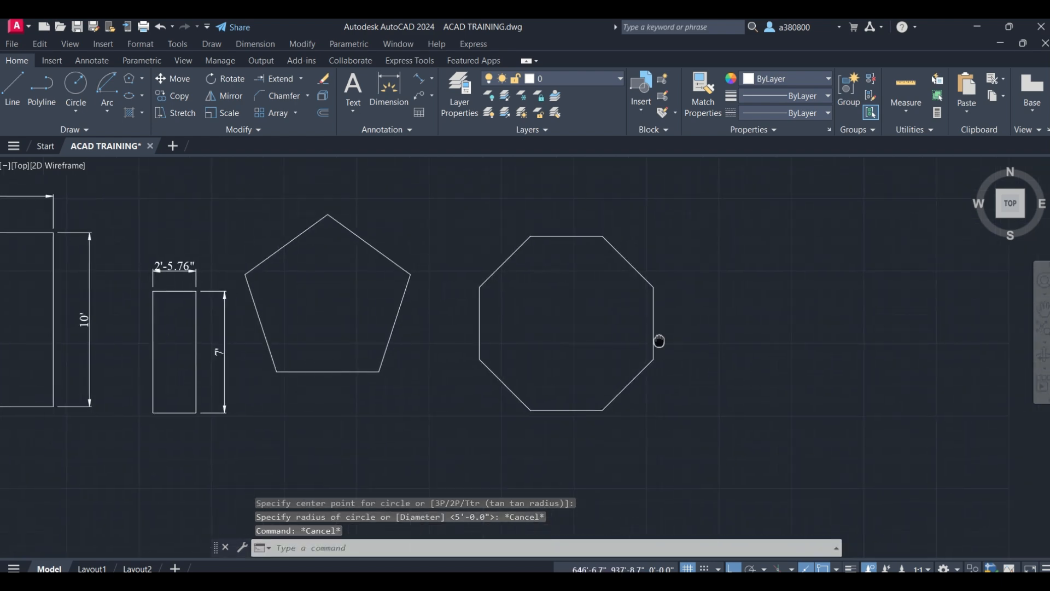
click(143, 79)
click(144, 79)
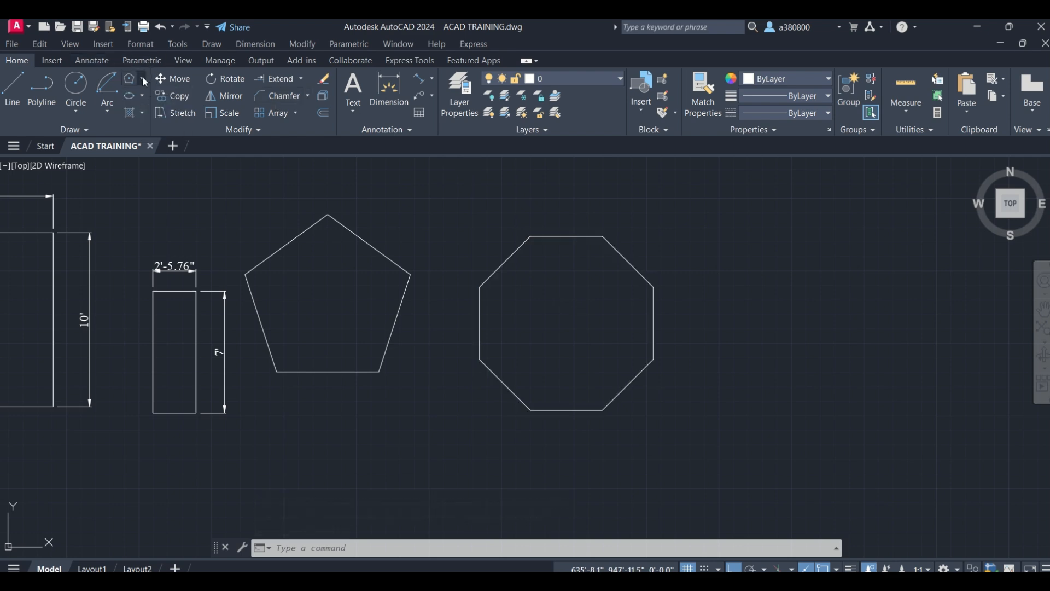
click(143, 80)
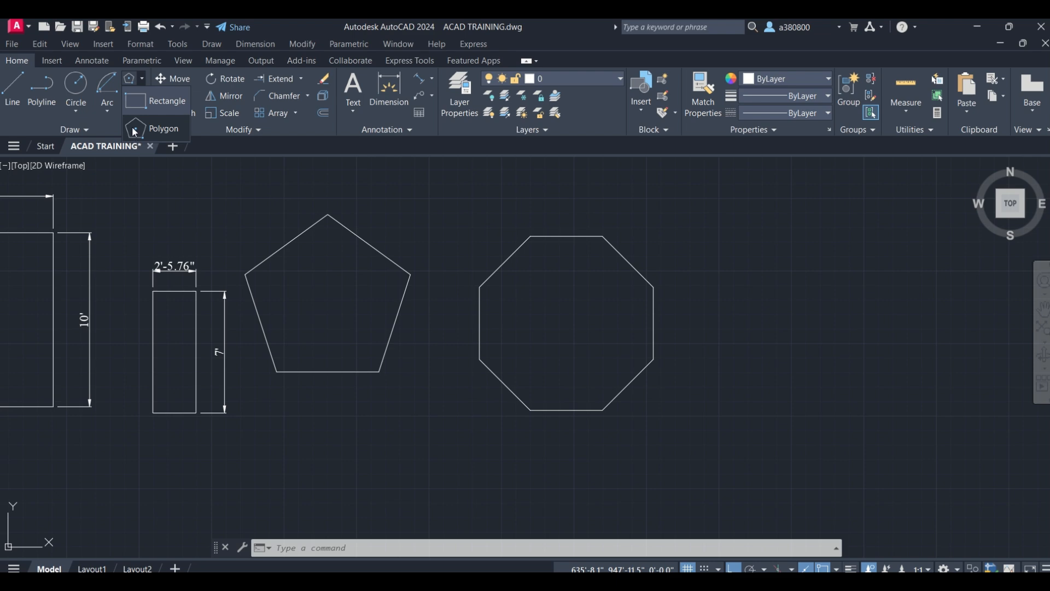
click(141, 80)
click(142, 96)
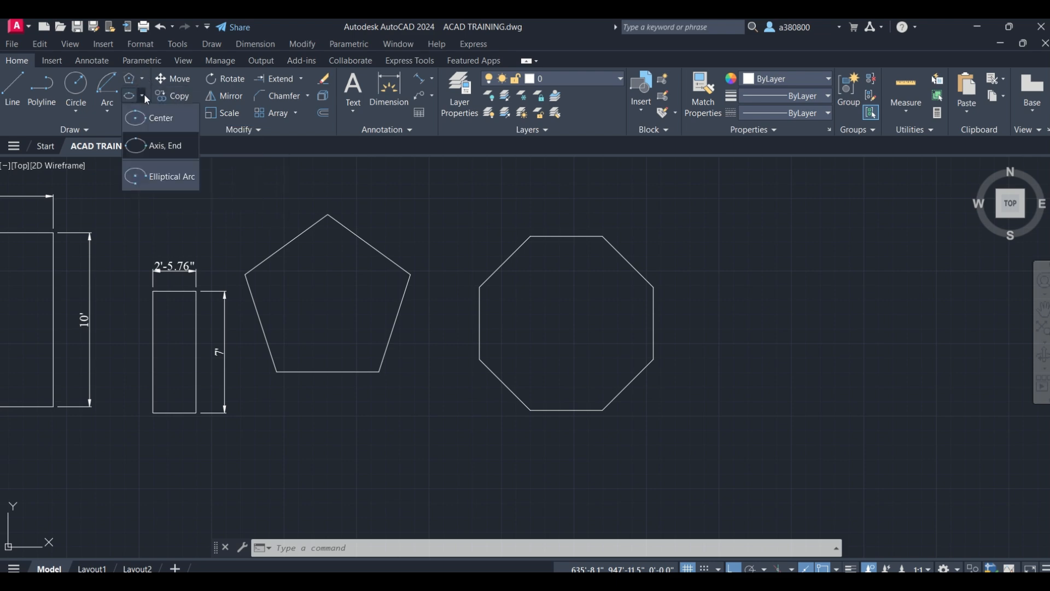
click(144, 95)
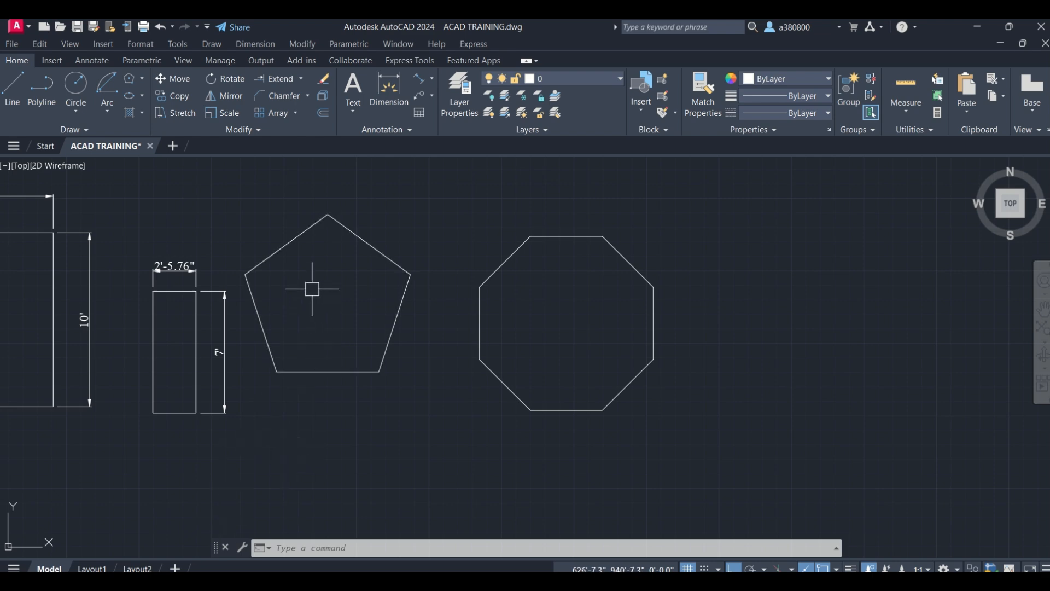
click(354, 104)
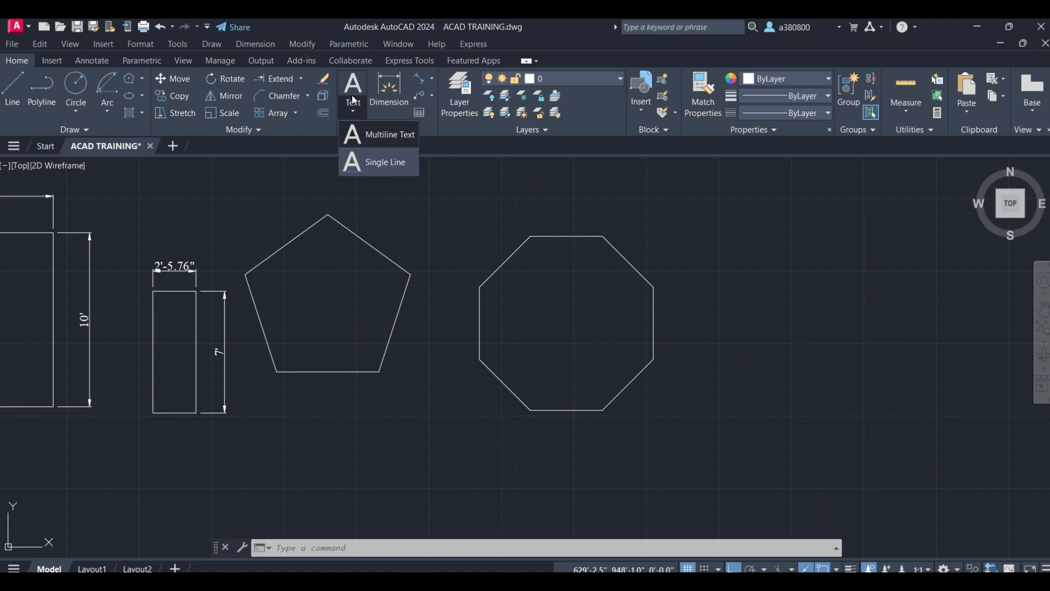
click(348, 144)
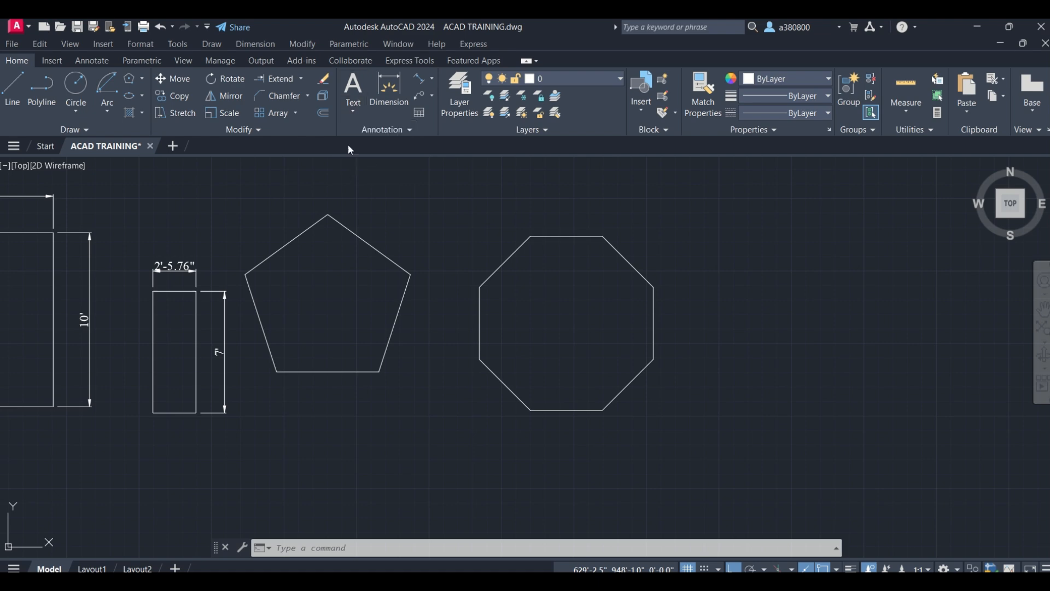
click(353, 113)
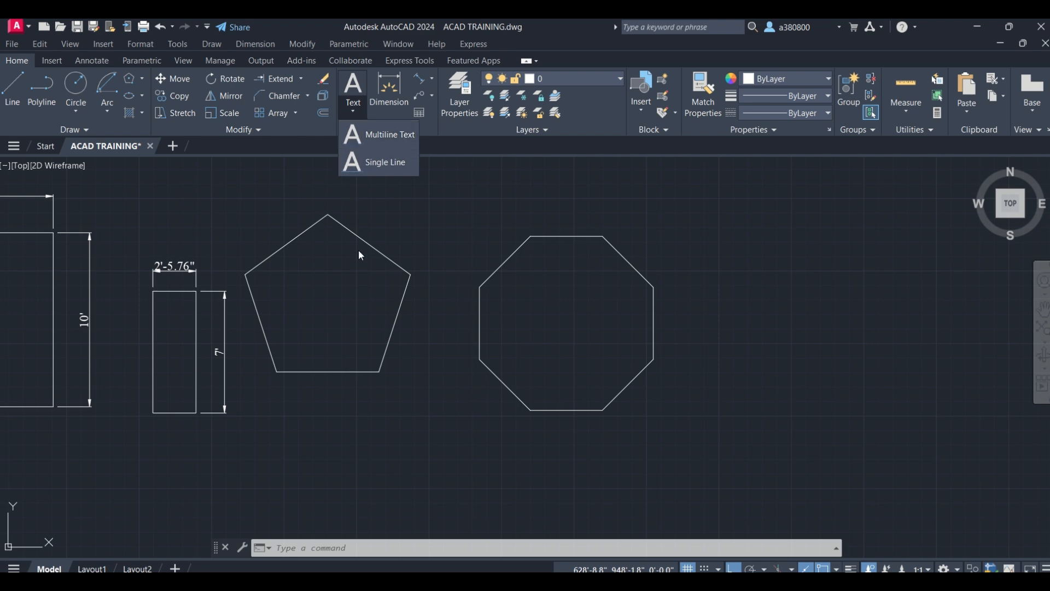
click(91, 61)
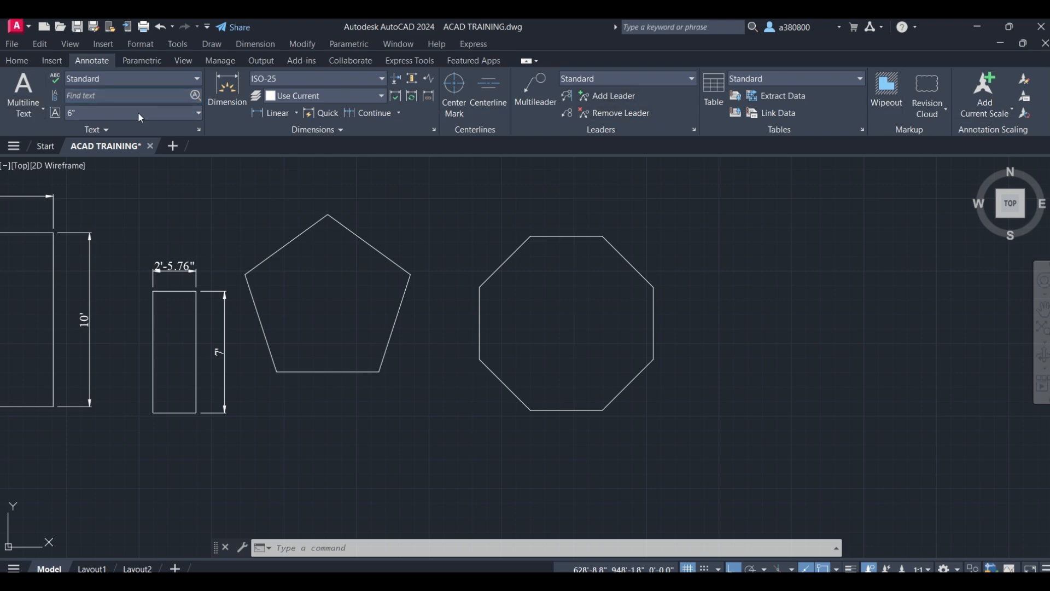
click(23, 61)
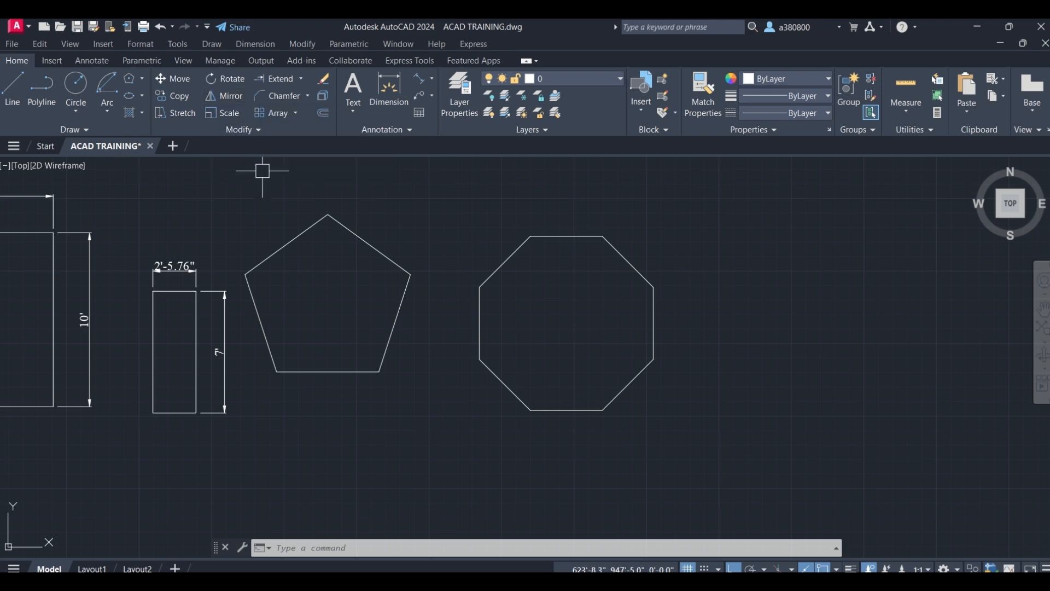
click(227, 97)
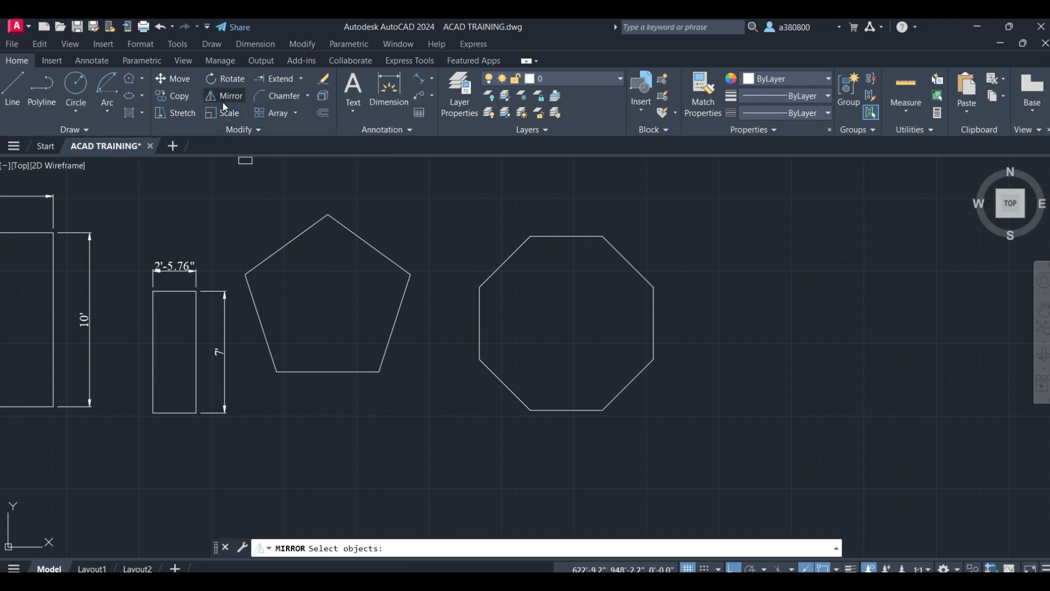
scroll(446, 296, down, 4)
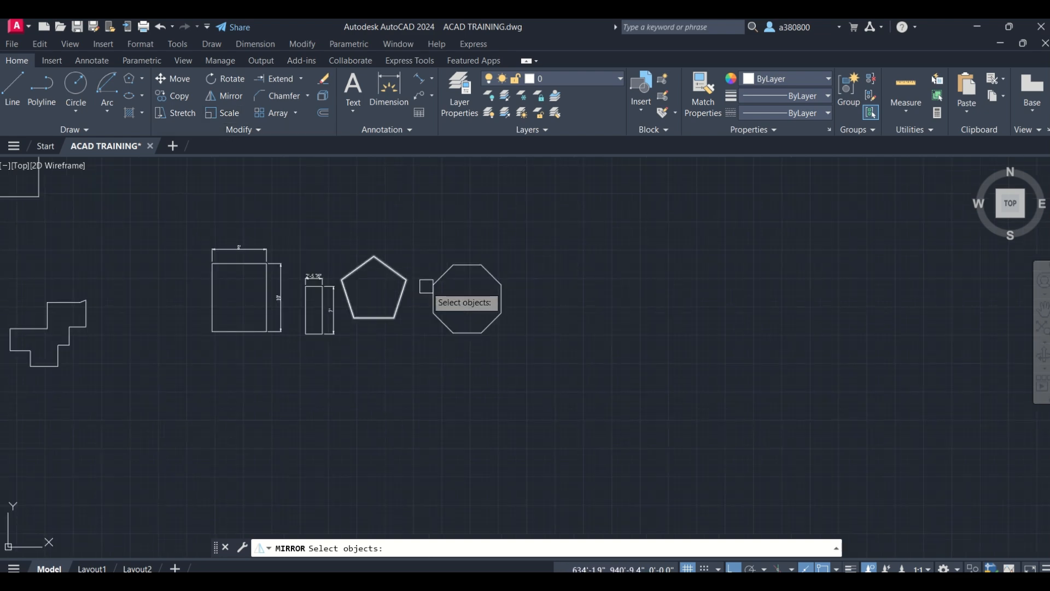
key(Escape)
key(Escape)
scroll(478, 279, up, 6)
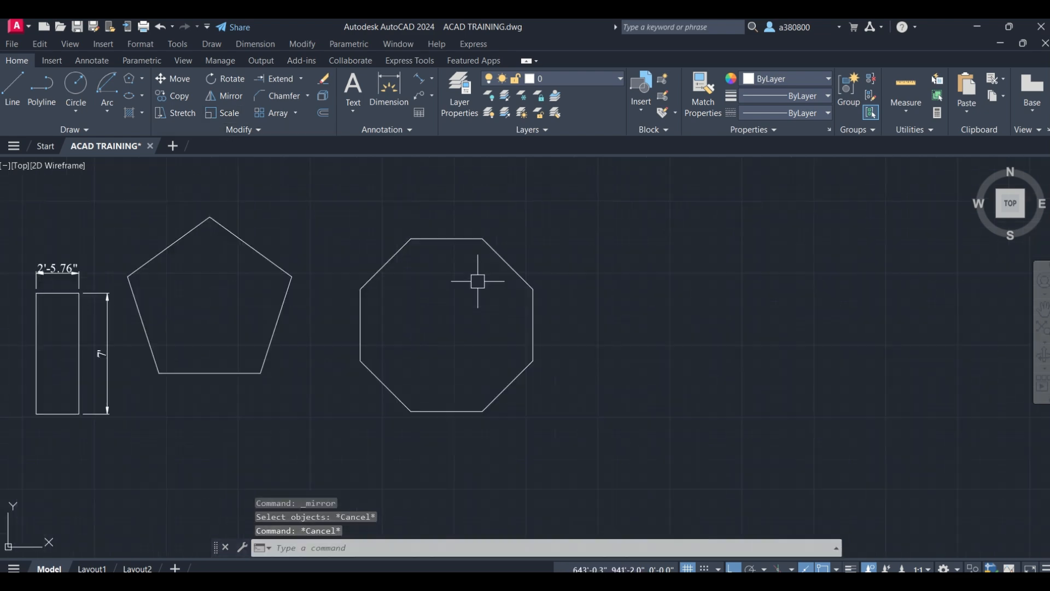
Try mirroring the octagon across a vertical line on its side away from the pentagon, keeping the source object, and undo it.
click(222, 96)
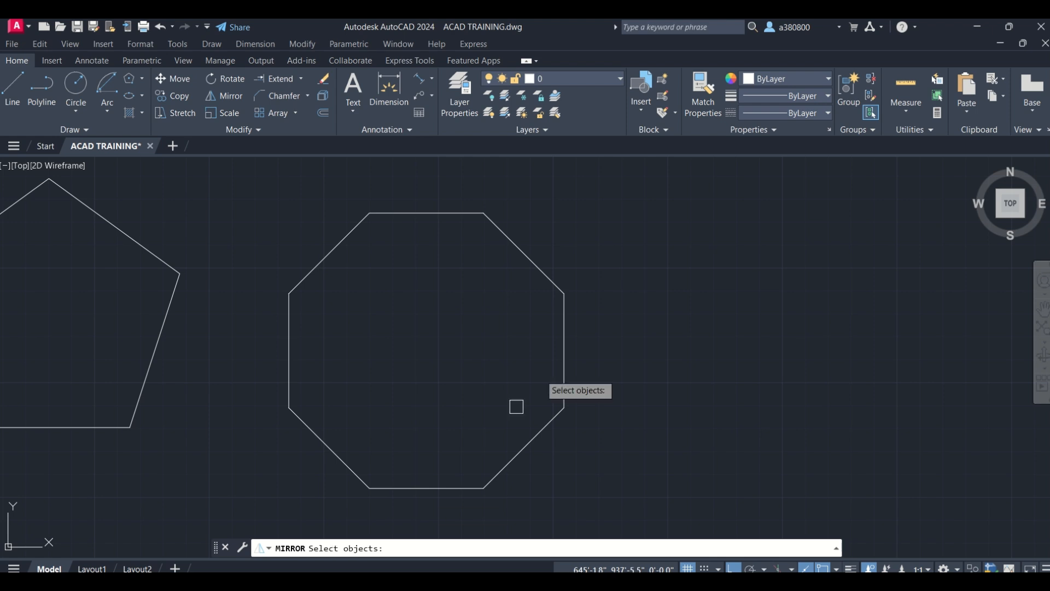
click(565, 297)
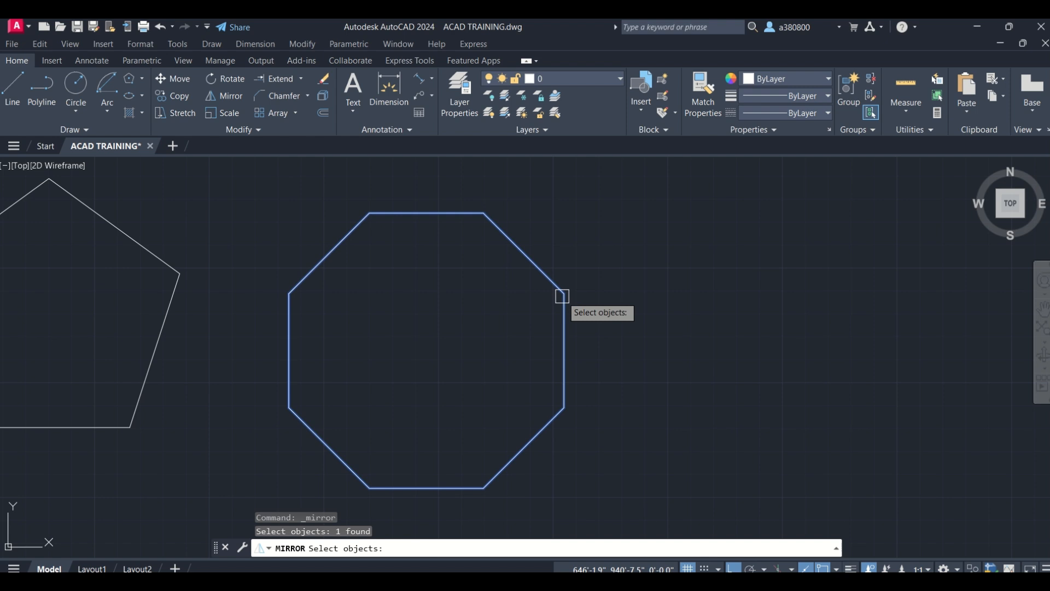
key(Return)
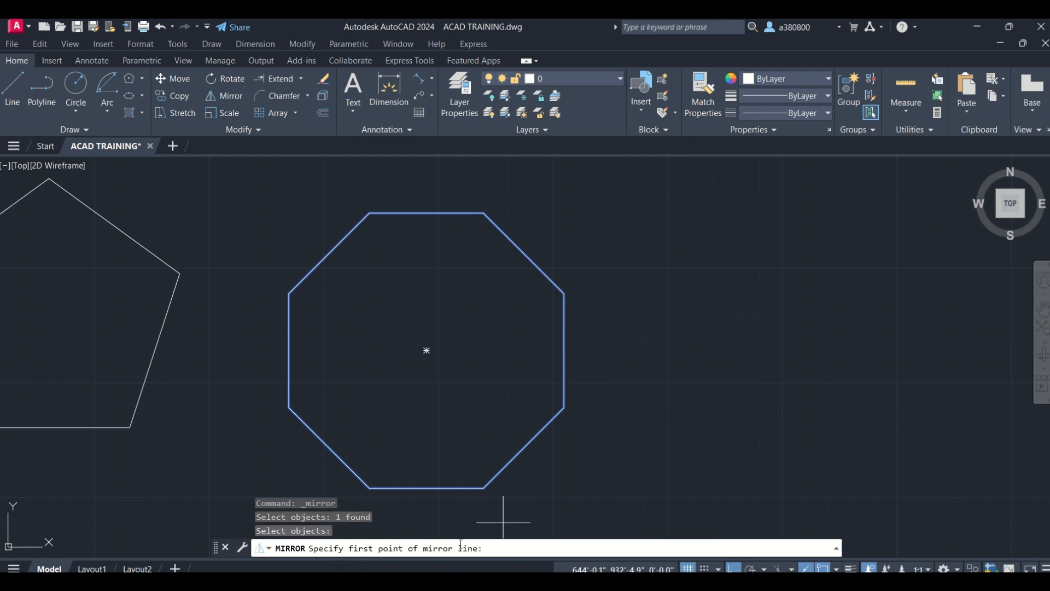
scroll(333, 318, down, 2)
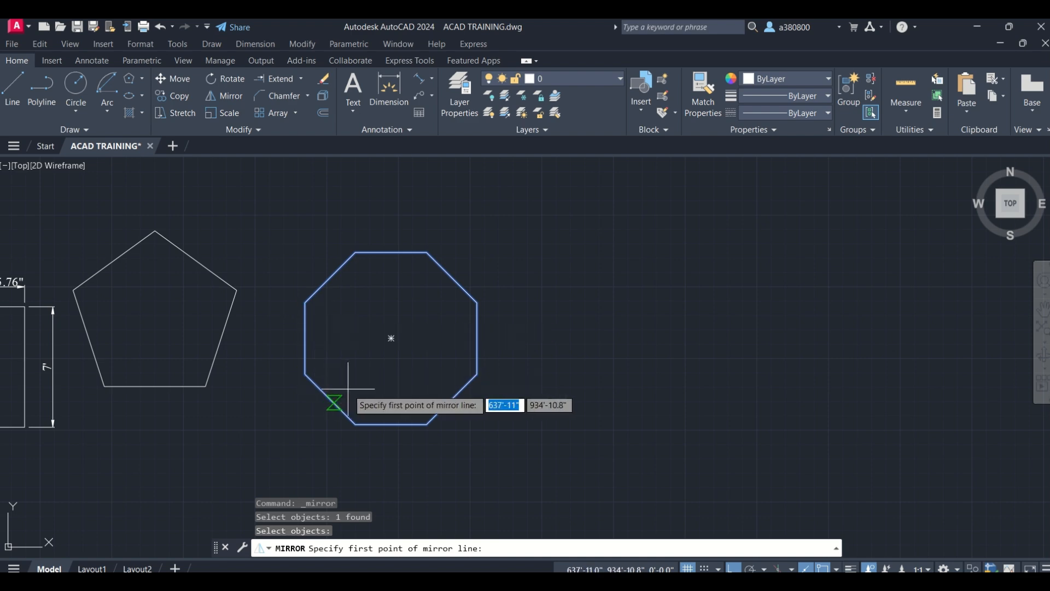
scroll(343, 383, down, 2)
click(468, 270)
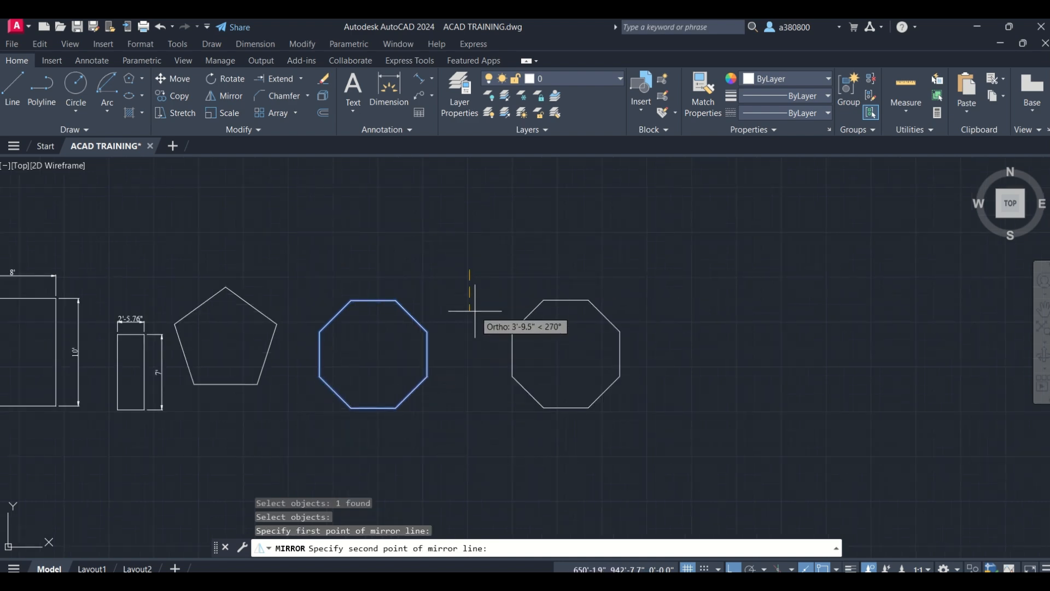
click(468, 453)
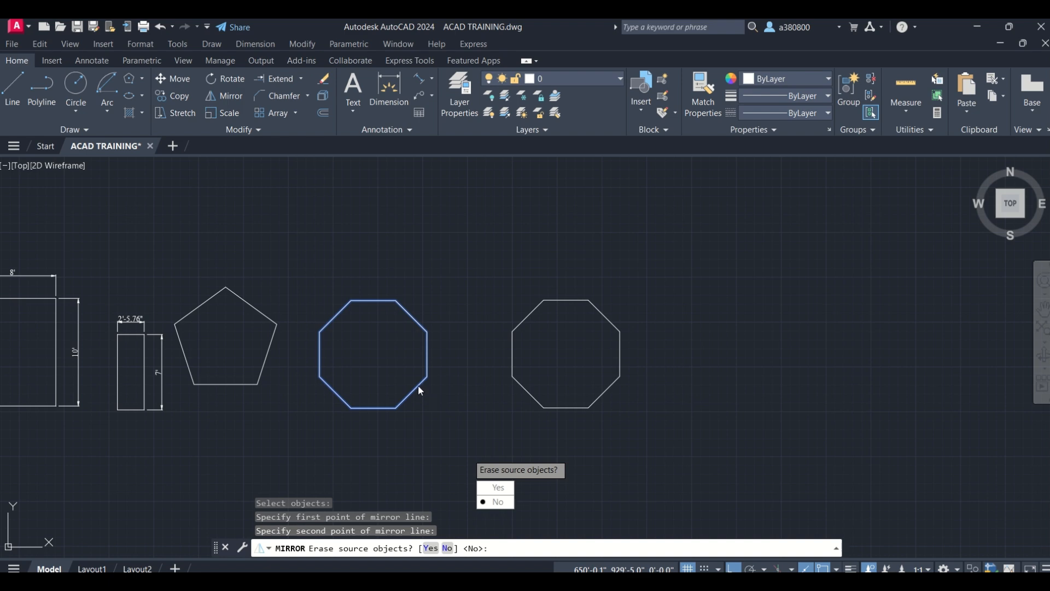
click(487, 504)
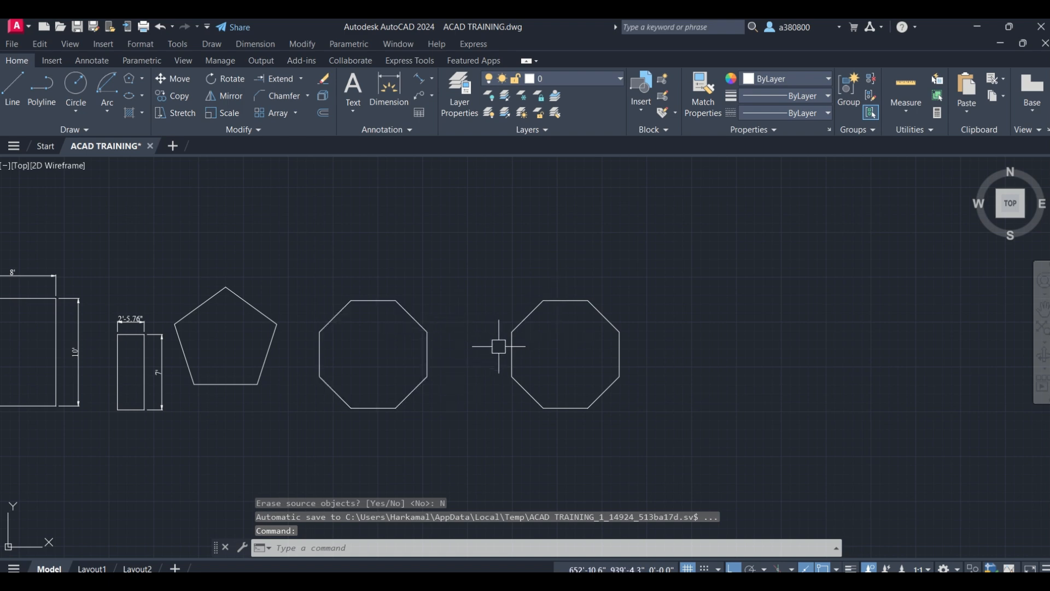
key(ctrl+z)
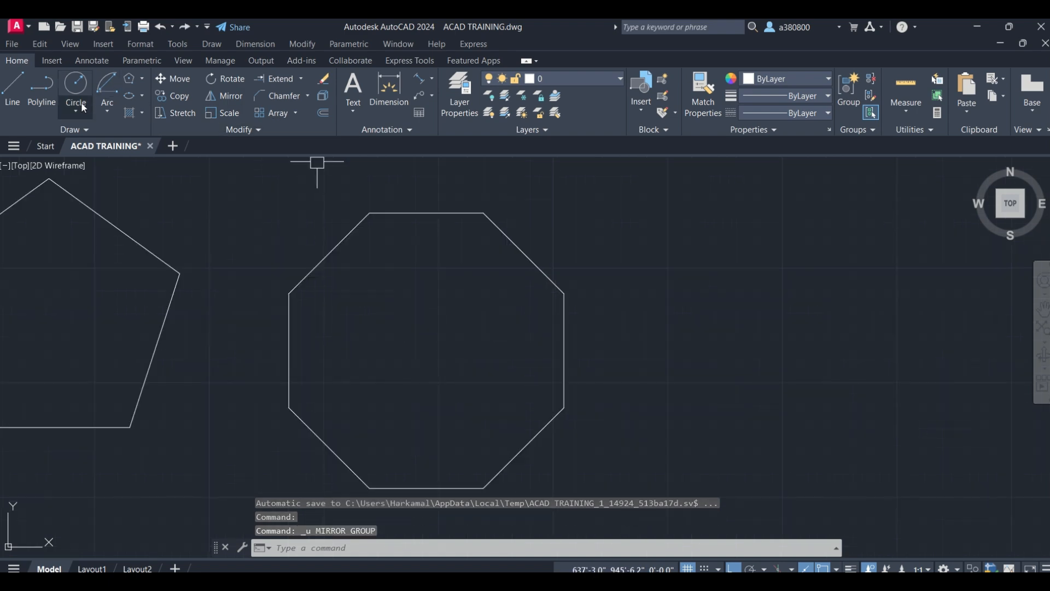
Mirror the octagon across a vertical line on its side away from the pentagon, erasing the source object.
scroll(277, 229, down, 2)
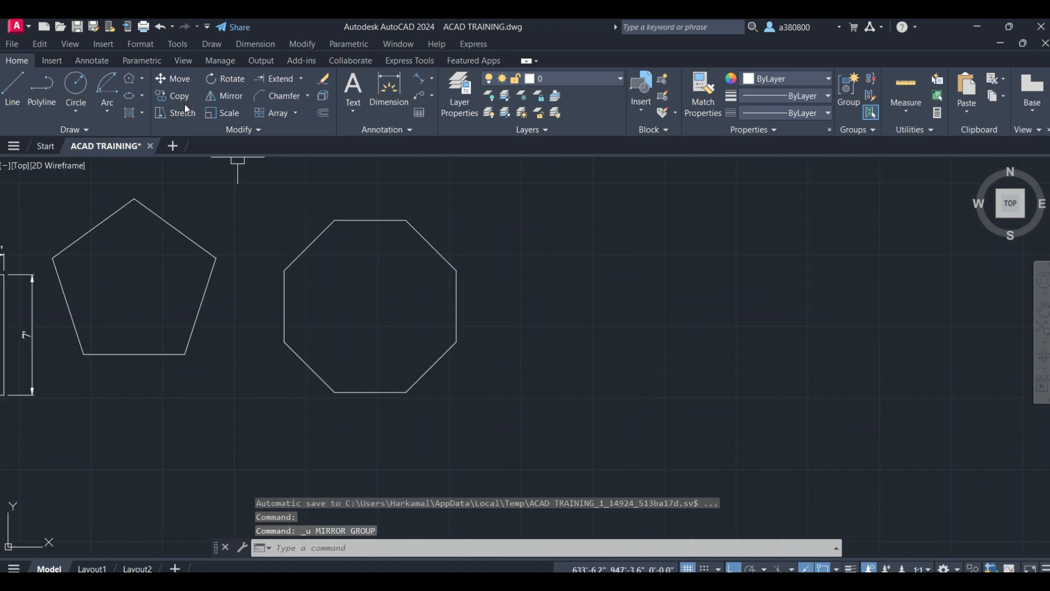
click(212, 100)
click(434, 251)
key(Return)
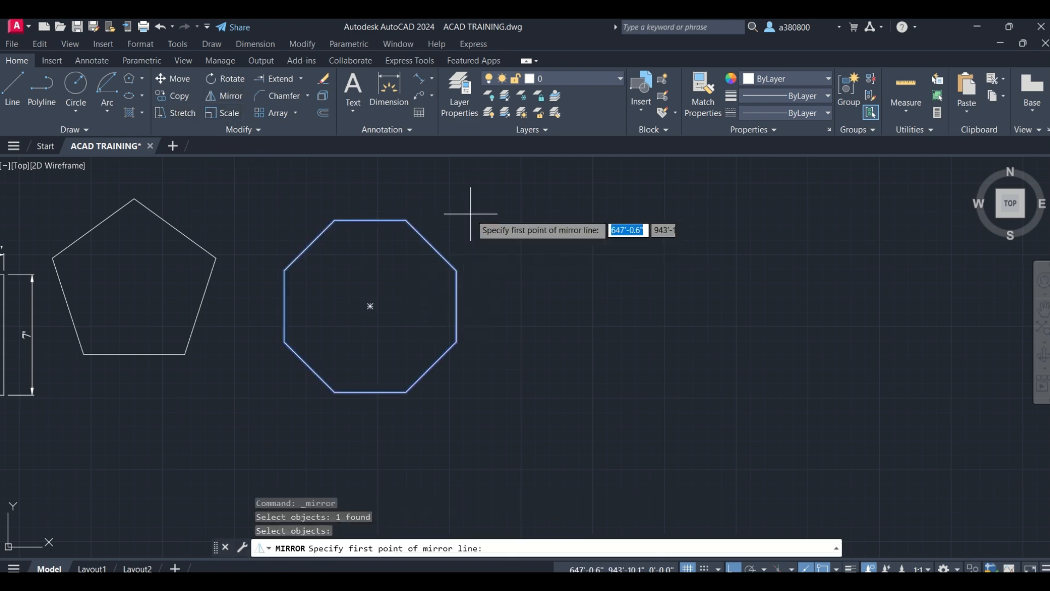
click(490, 183)
click(490, 450)
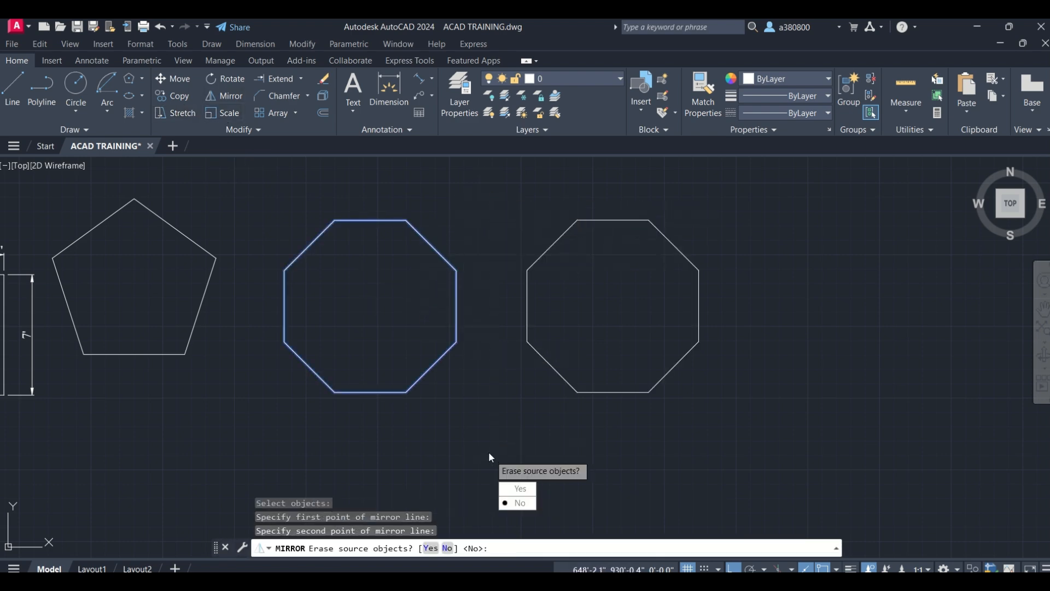
text(y)
key(Return)
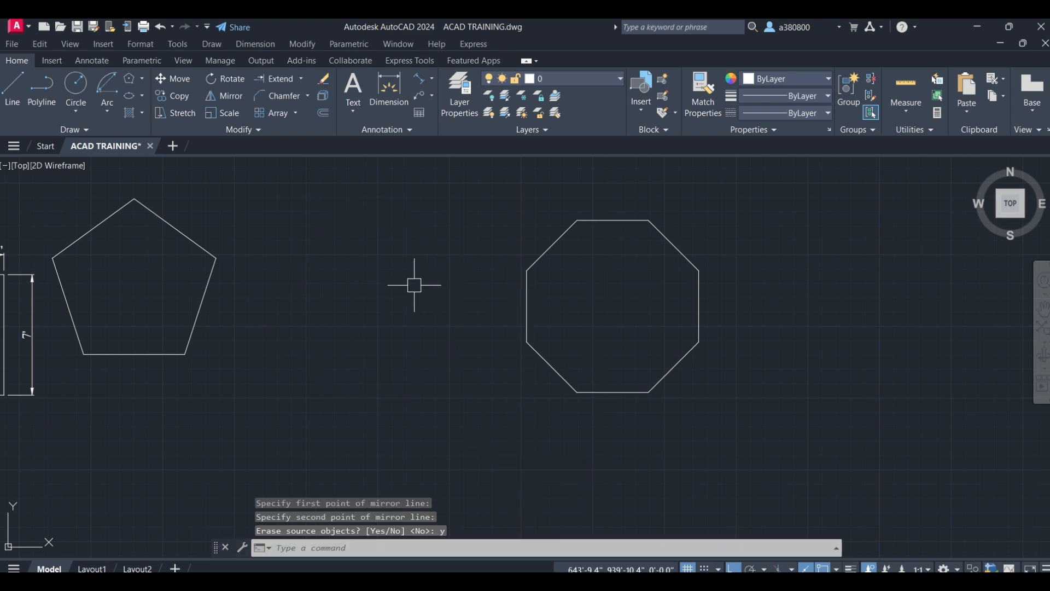
Undo the last mirror of the octagon and turn Ortho mode off.
key(ctrl+z)
scroll(370, 350, down, 4)
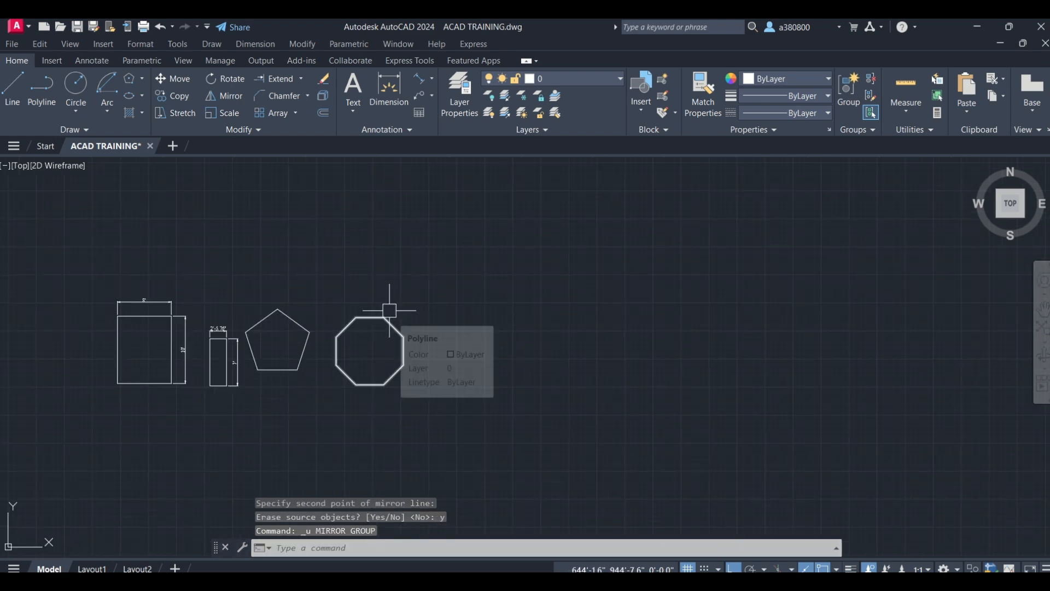
key(F8)
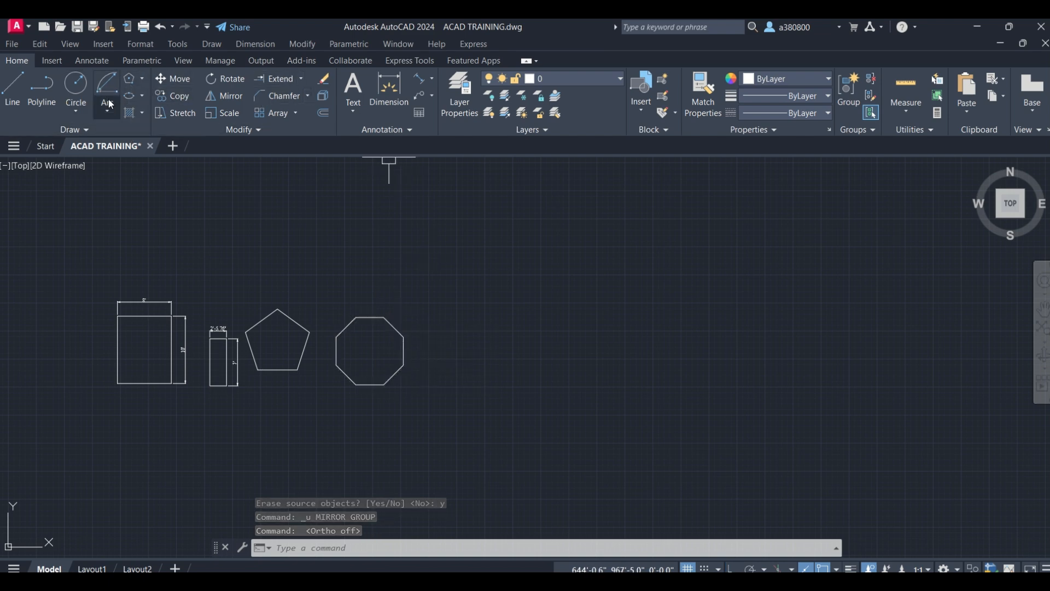
Try mirroring the octagon across a freely angled line that starts above it, with Ortho mode off.
click(224, 96)
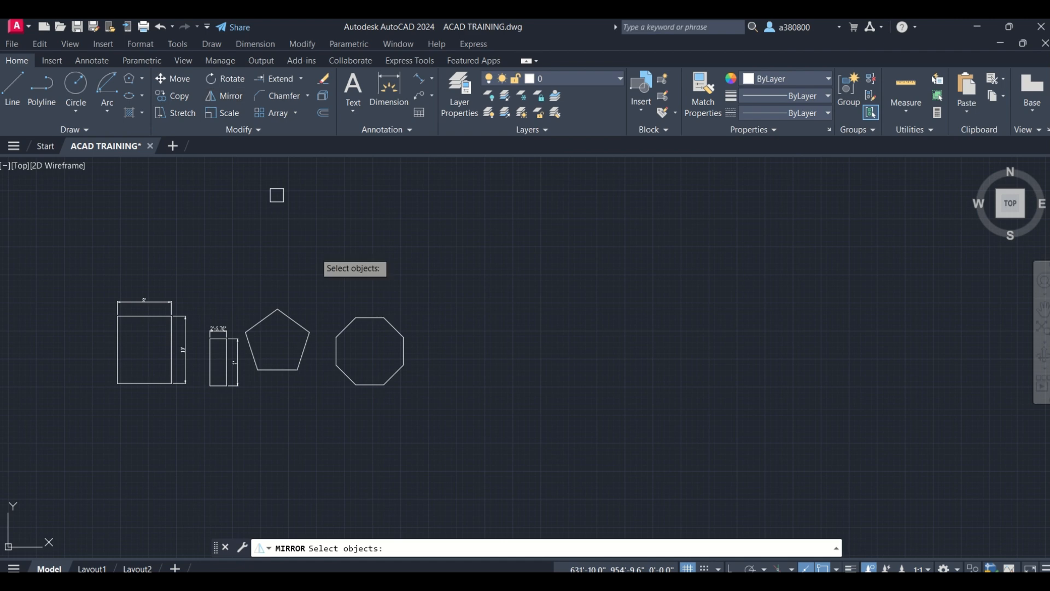
click(355, 331)
key(Return)
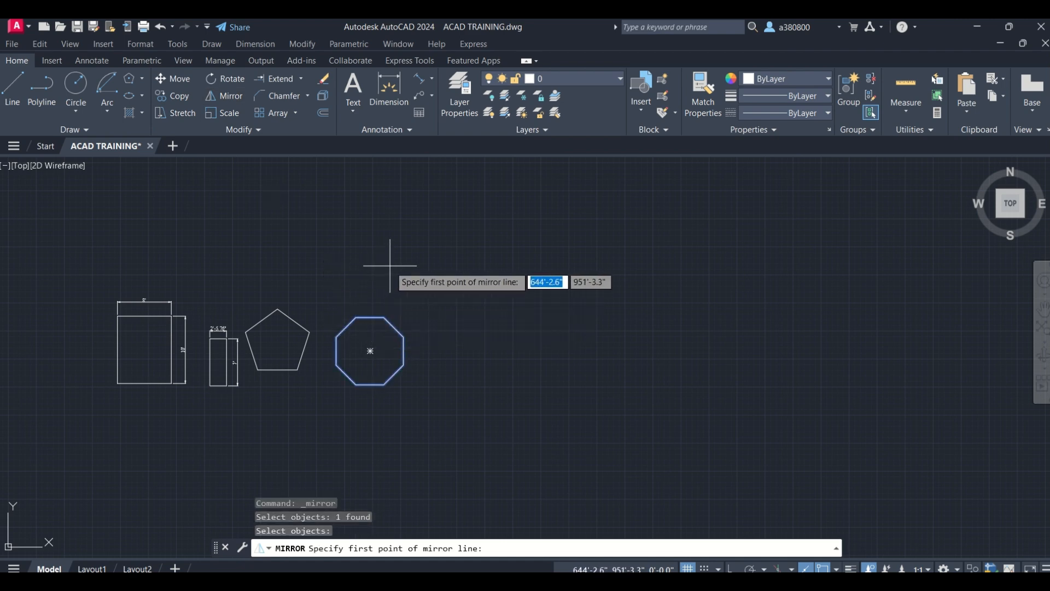
click(389, 266)
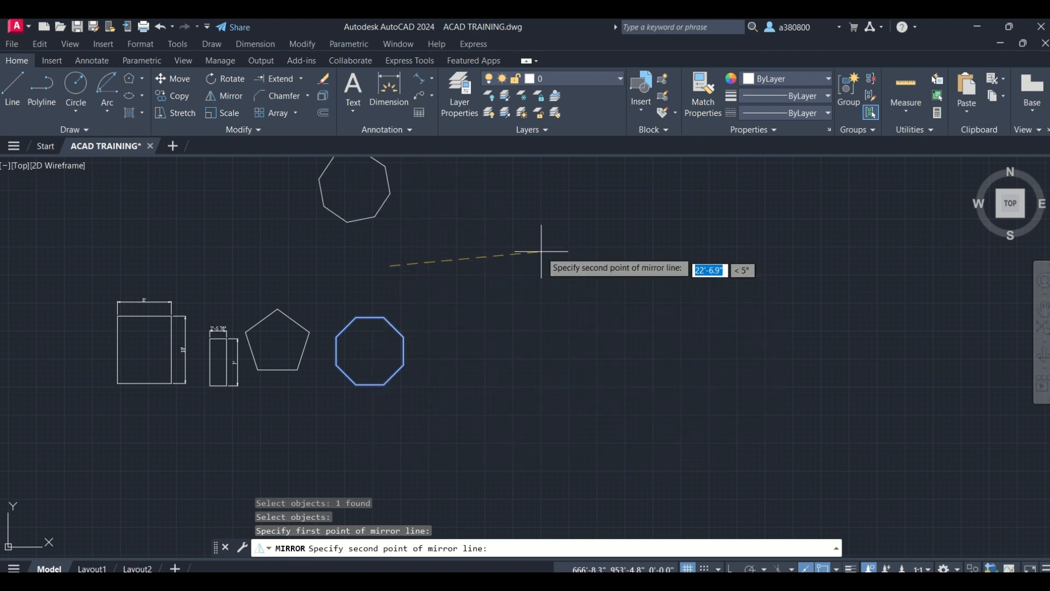
click(499, 409)
key(Escape)
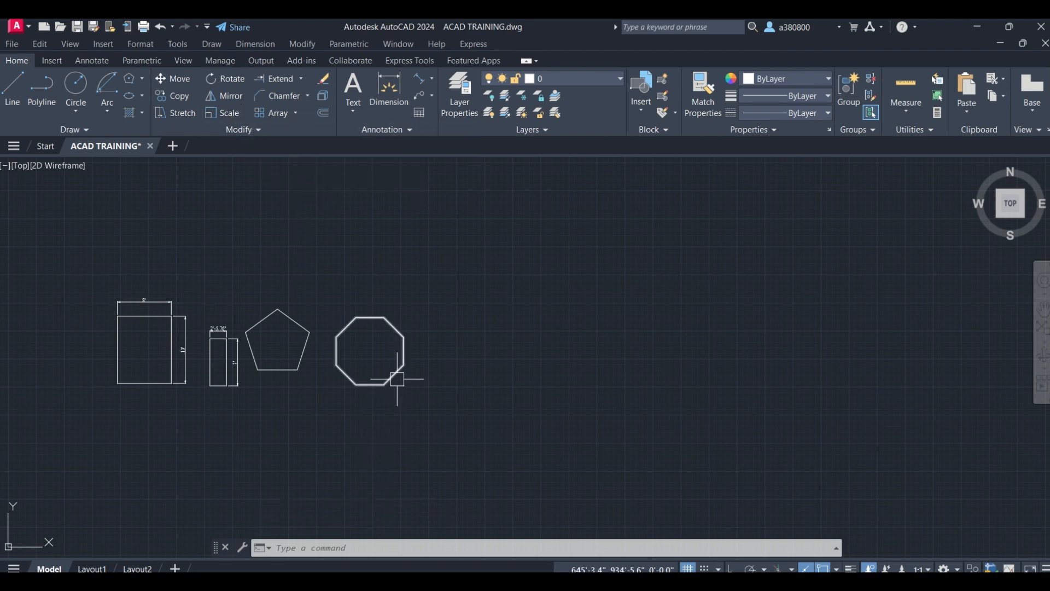
scroll(397, 349, up, 2)
click(405, 328)
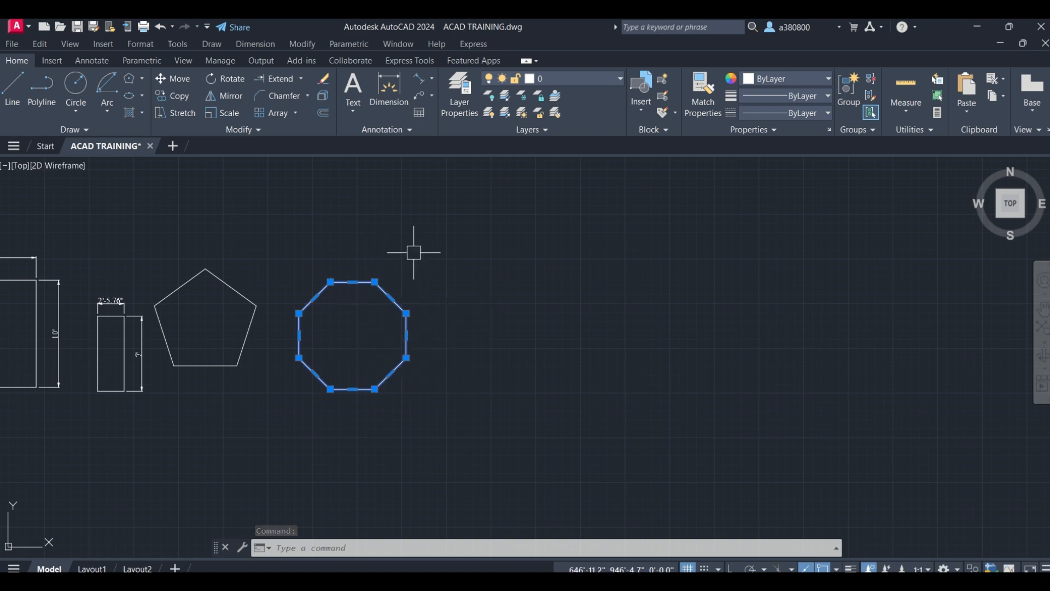
key(Escape)
key(Escape)
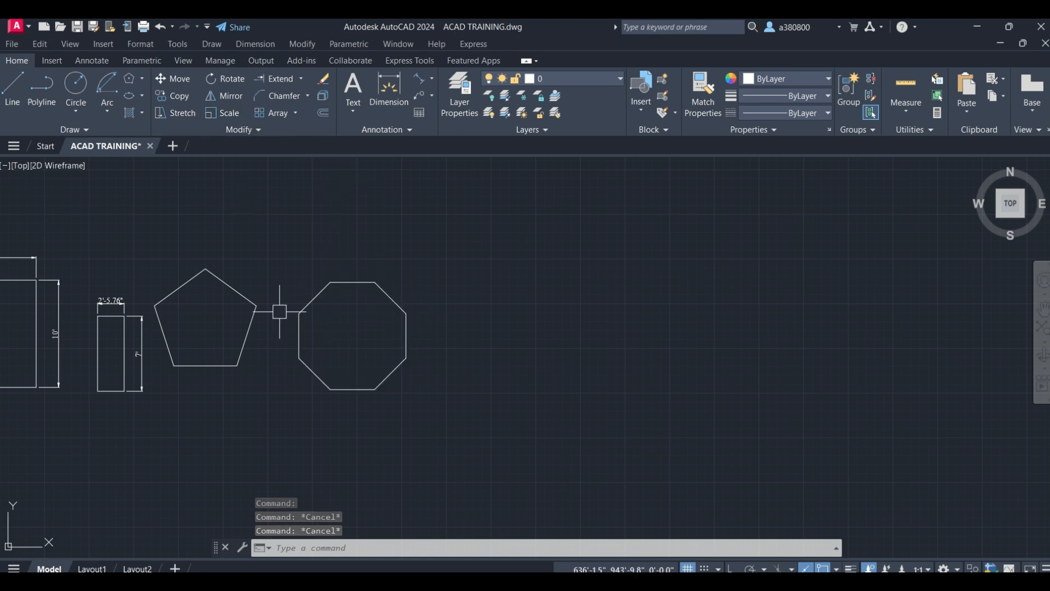
Try scaling the octagon by a factor of 2 about its centre, and undo it.
click(234, 113)
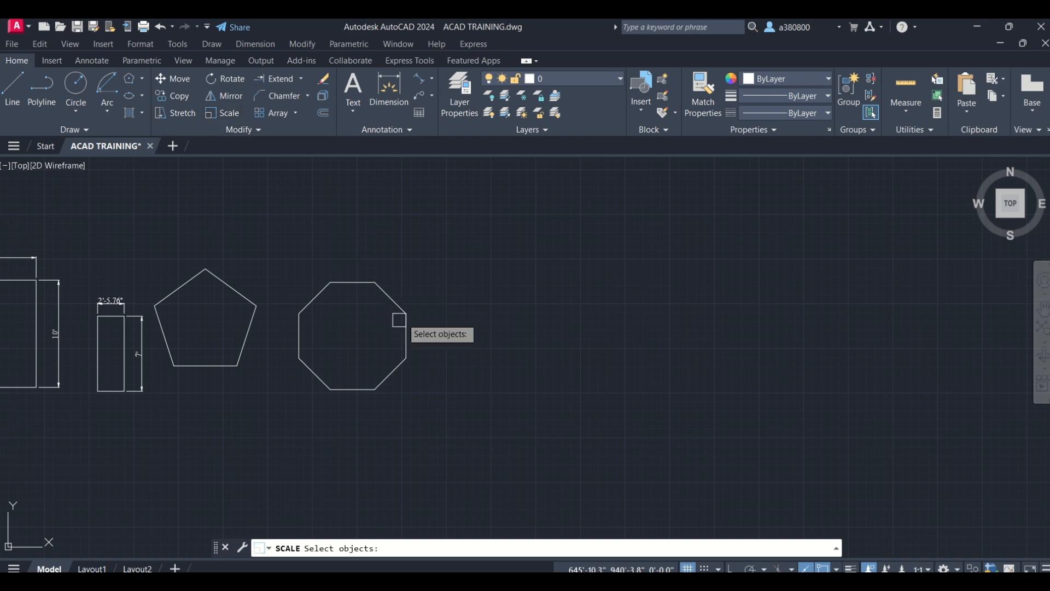
click(396, 300)
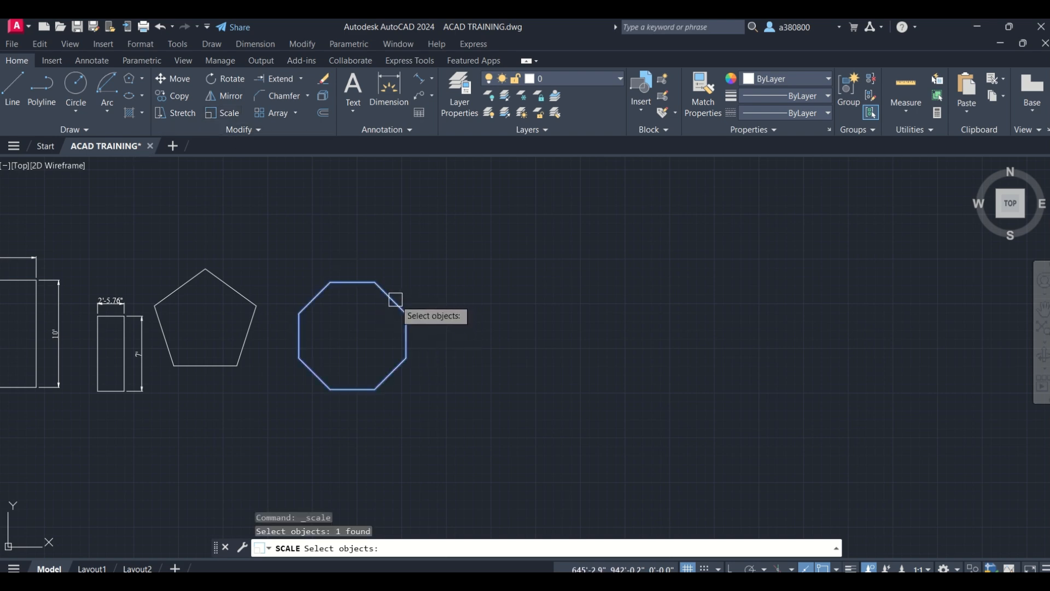
key(Return)
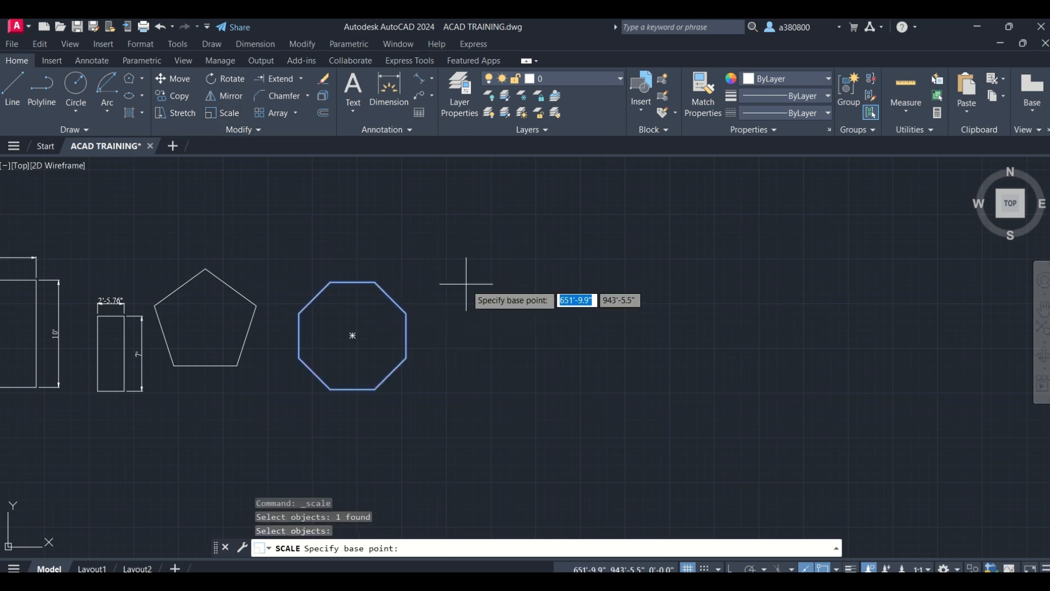
click(352, 335)
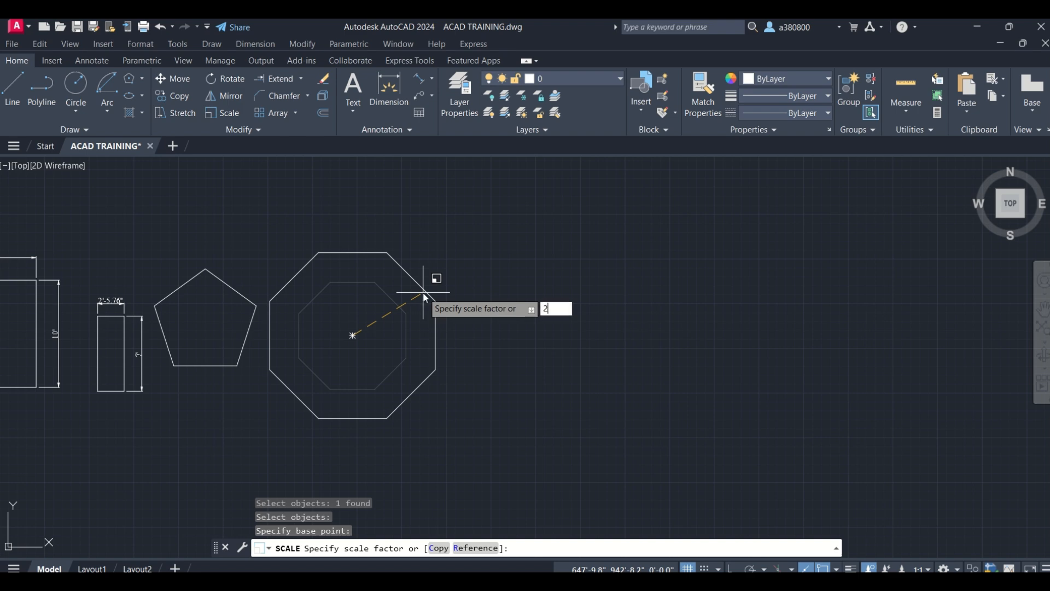
key(Return)
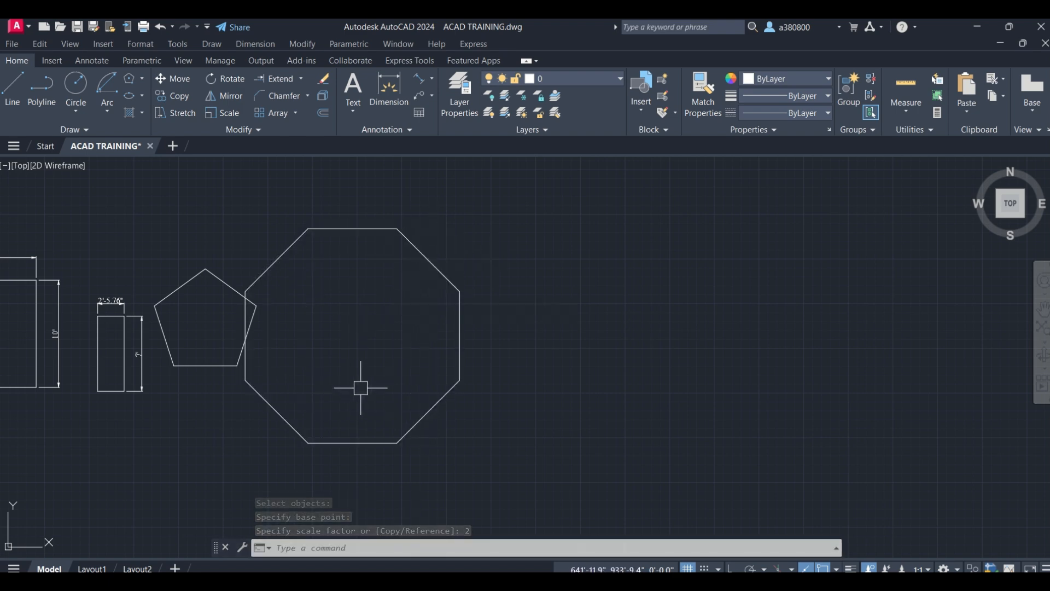
key(ctrl+z)
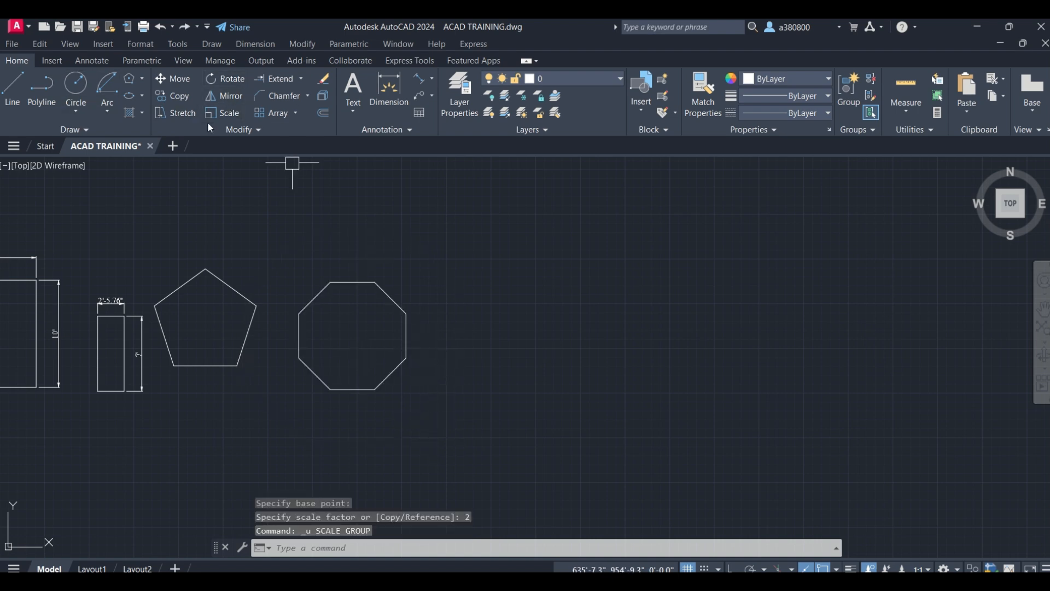
Try scaling the octagon by a factor of 0.5 about its centre, and undo it.
click(224, 112)
click(414, 314)
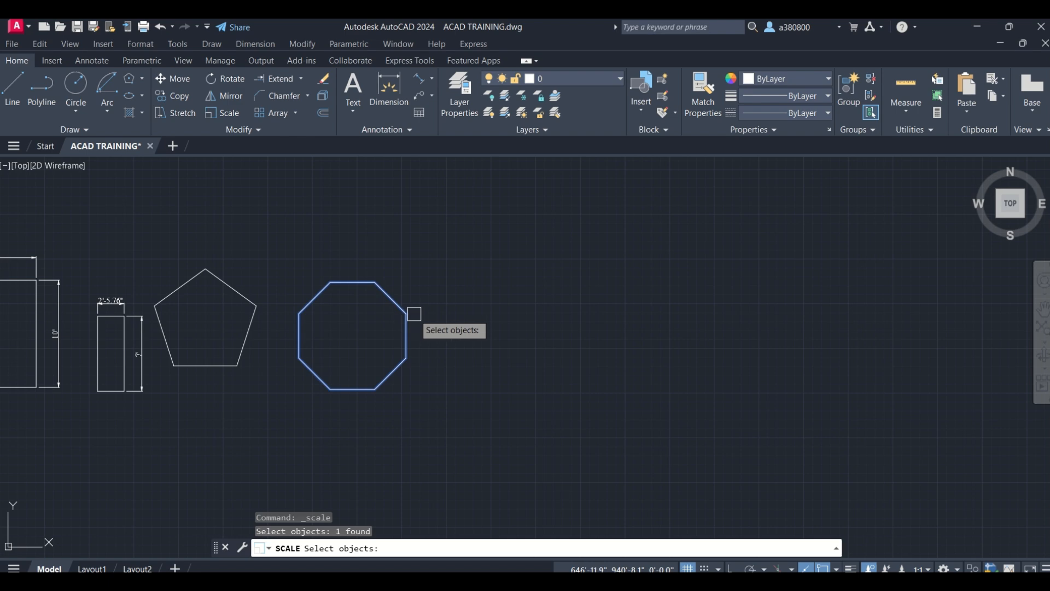
key(Return)
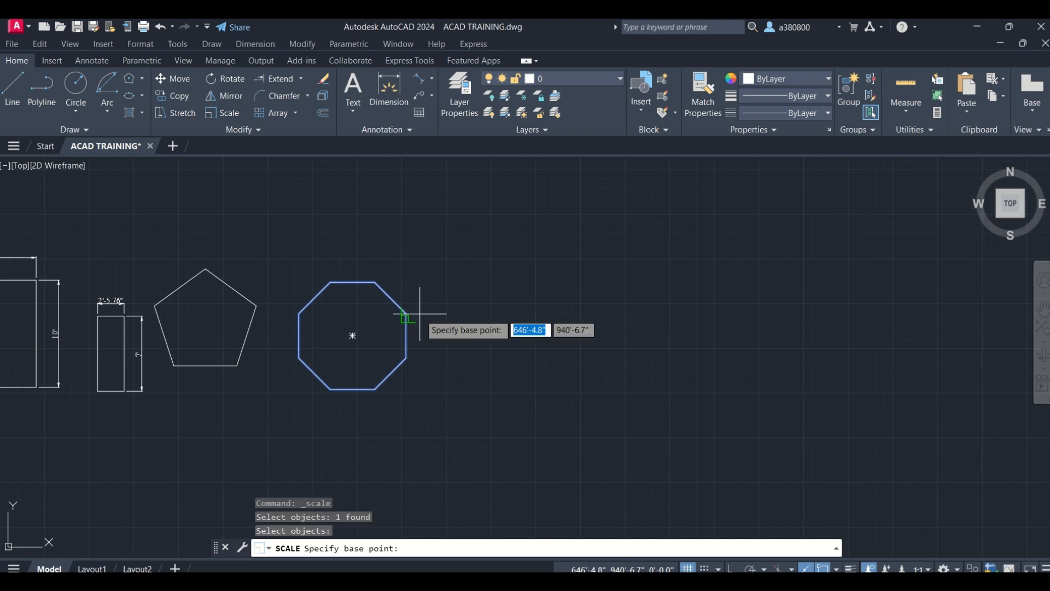
click(352, 336)
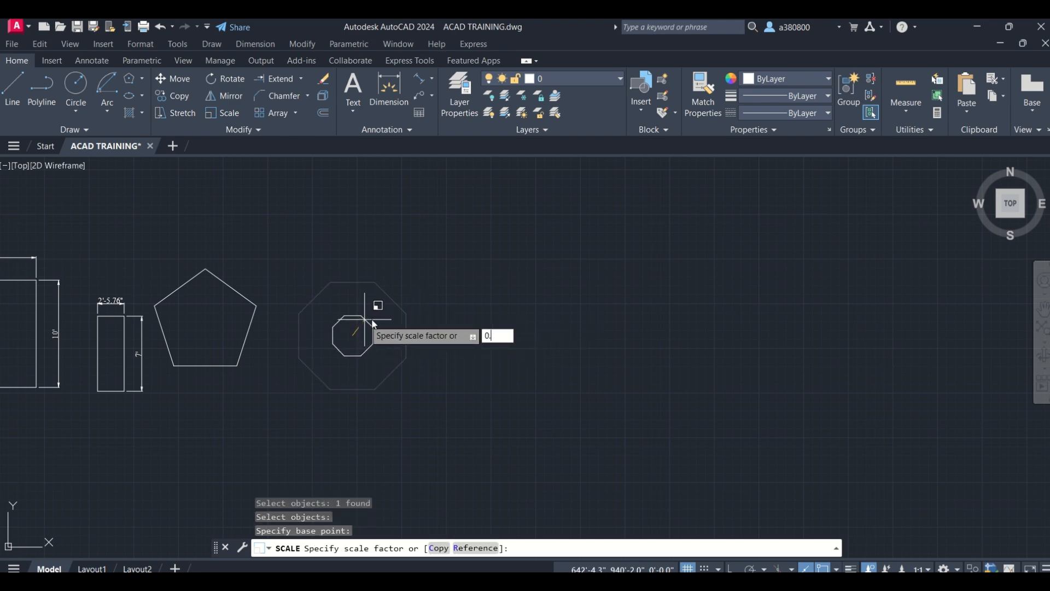
key(Return)
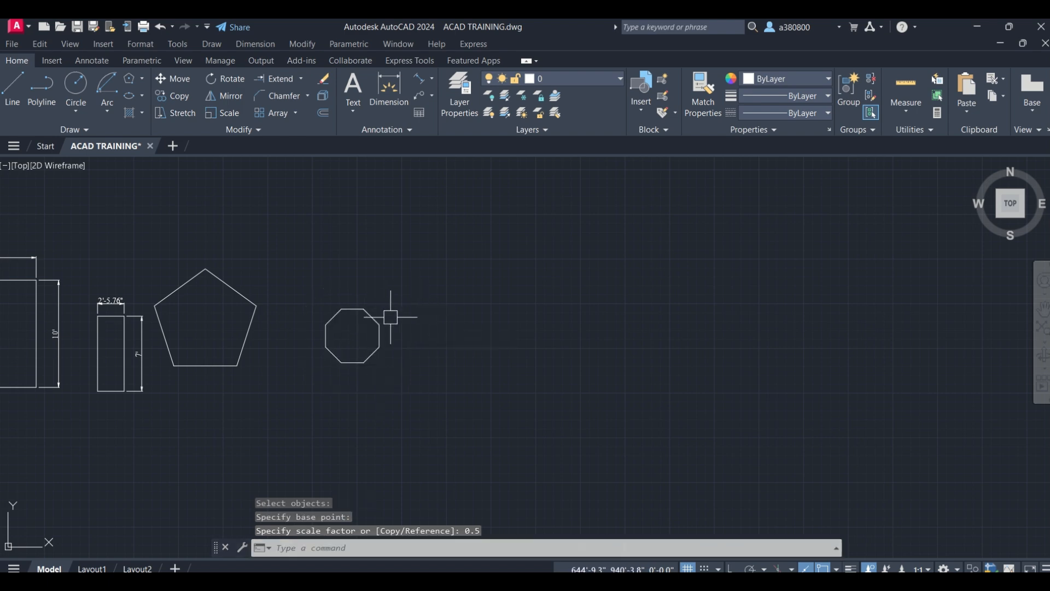
key(ctrl+z)
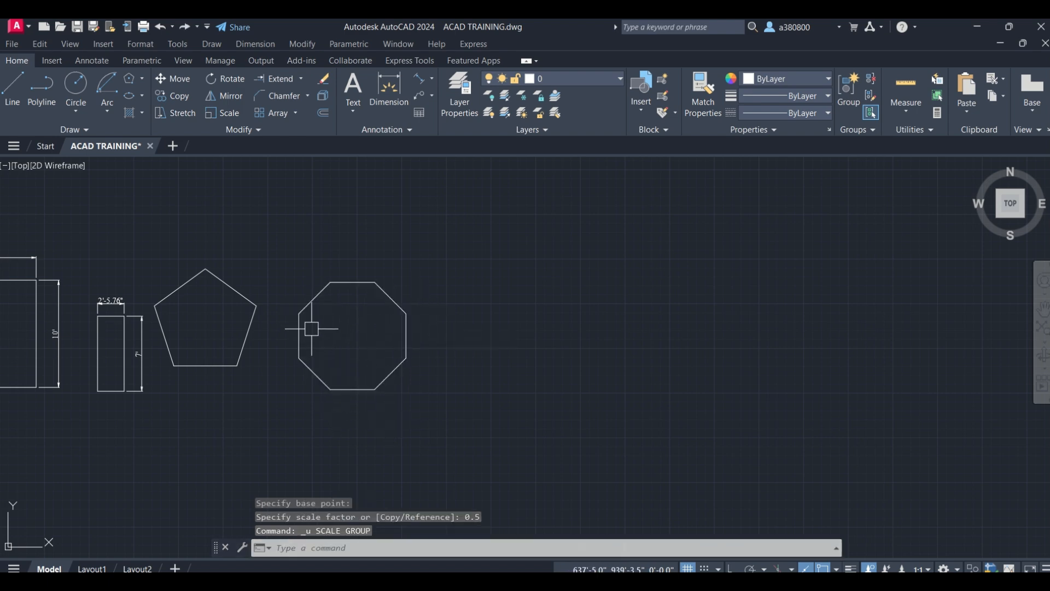
Try scaling the octagon by a factor of 1.7 from the left end of its top edge, and undo it.
scroll(311, 329, up, 2)
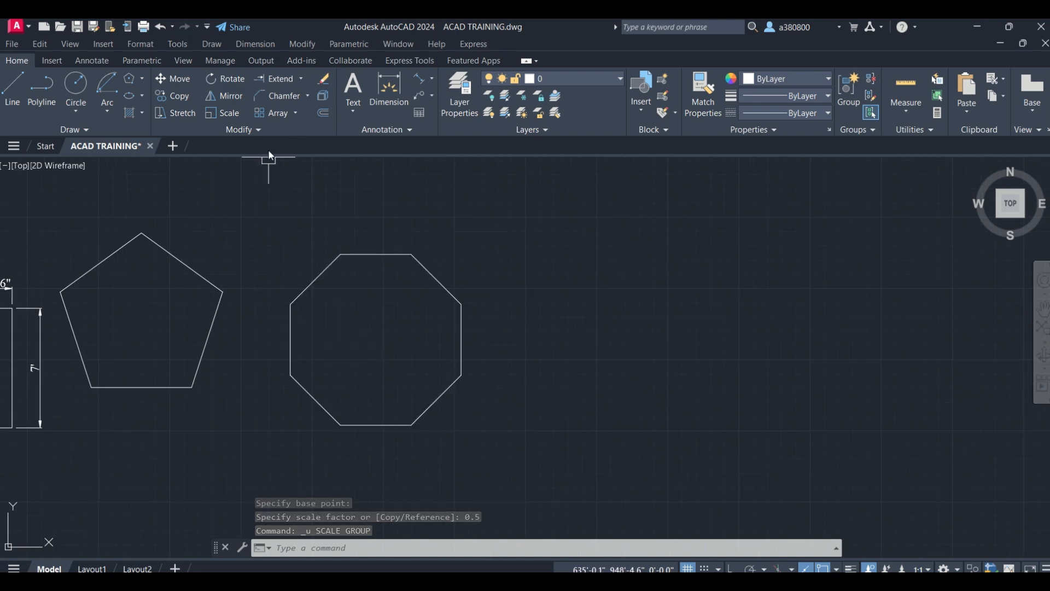
click(234, 116)
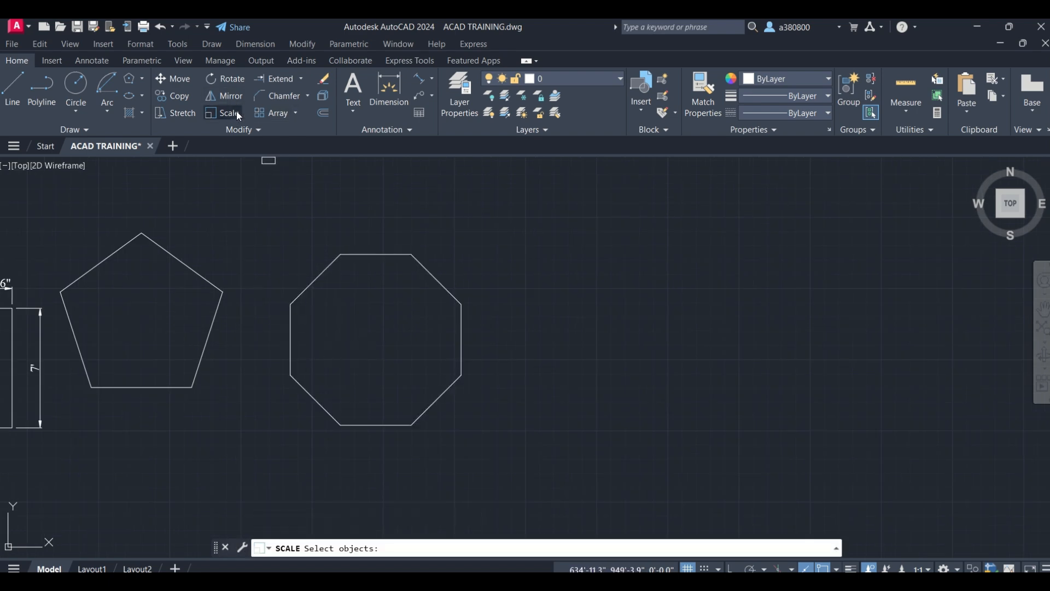
click(373, 254)
key(Return)
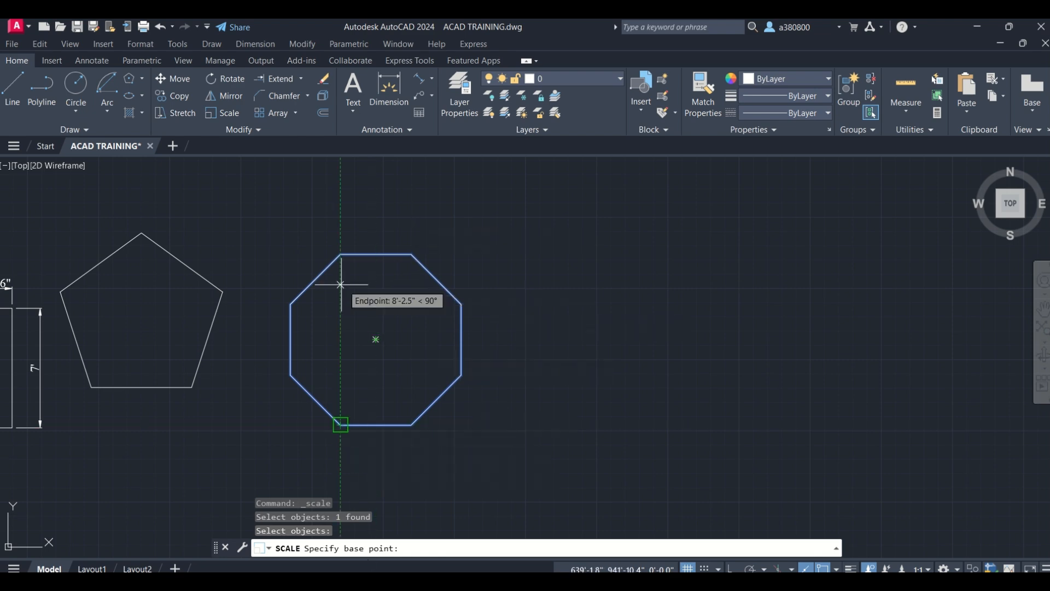
click(340, 254)
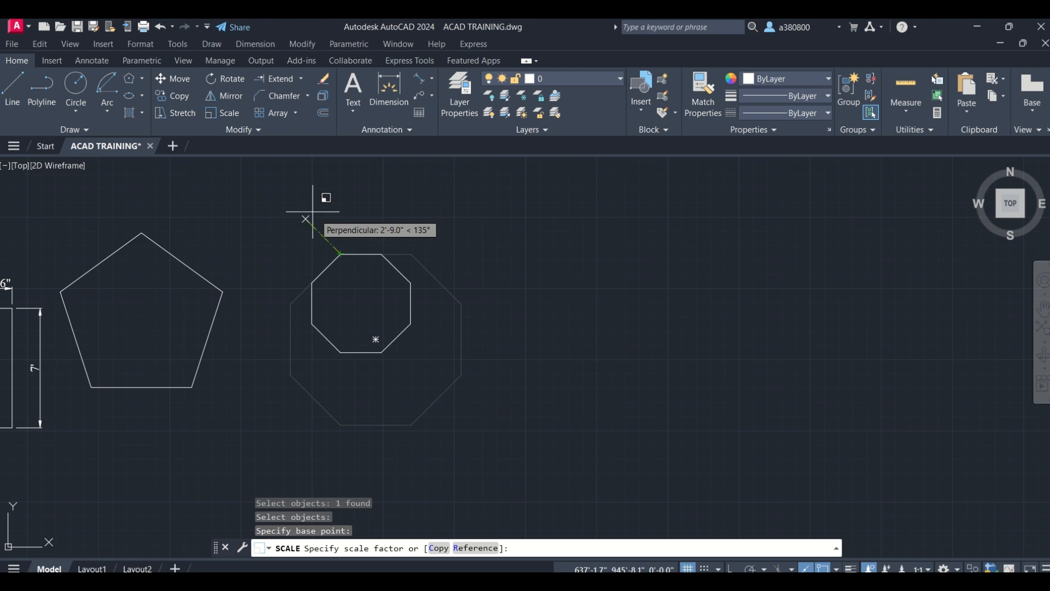
scroll(306, 232, down, 4)
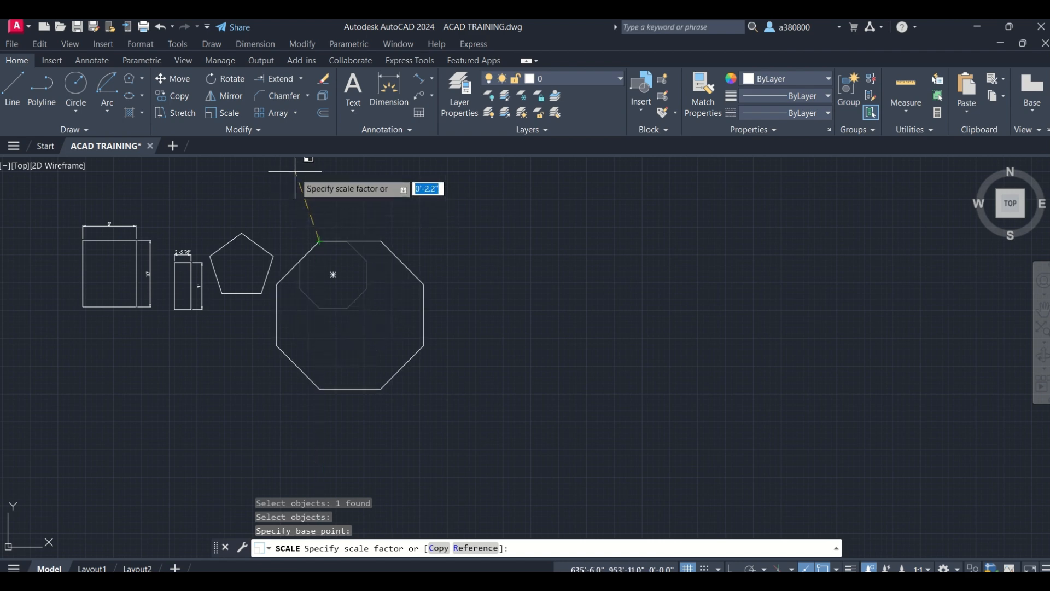
text(1.7)
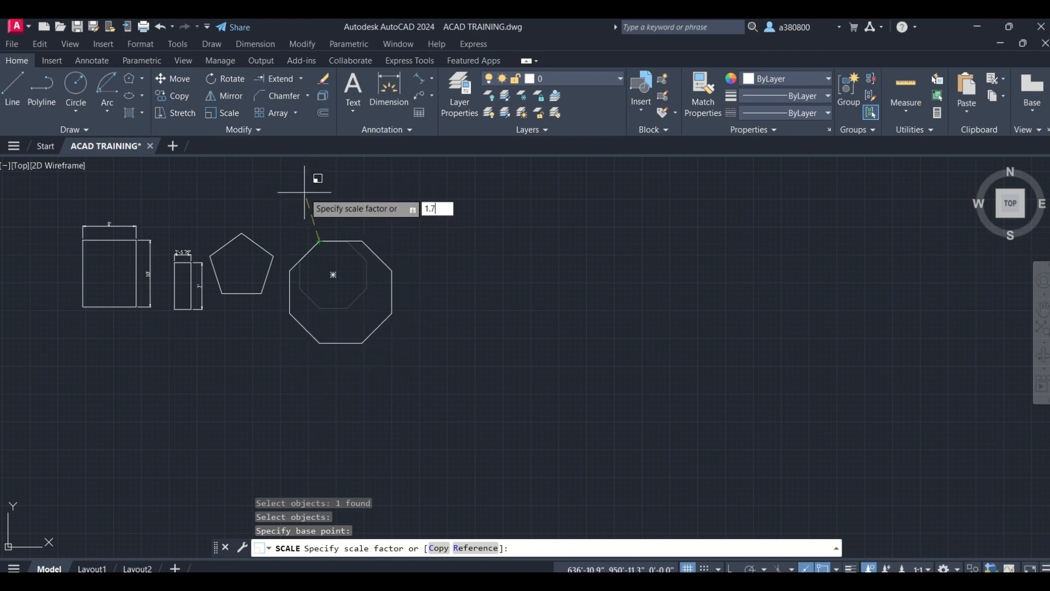
key(Return)
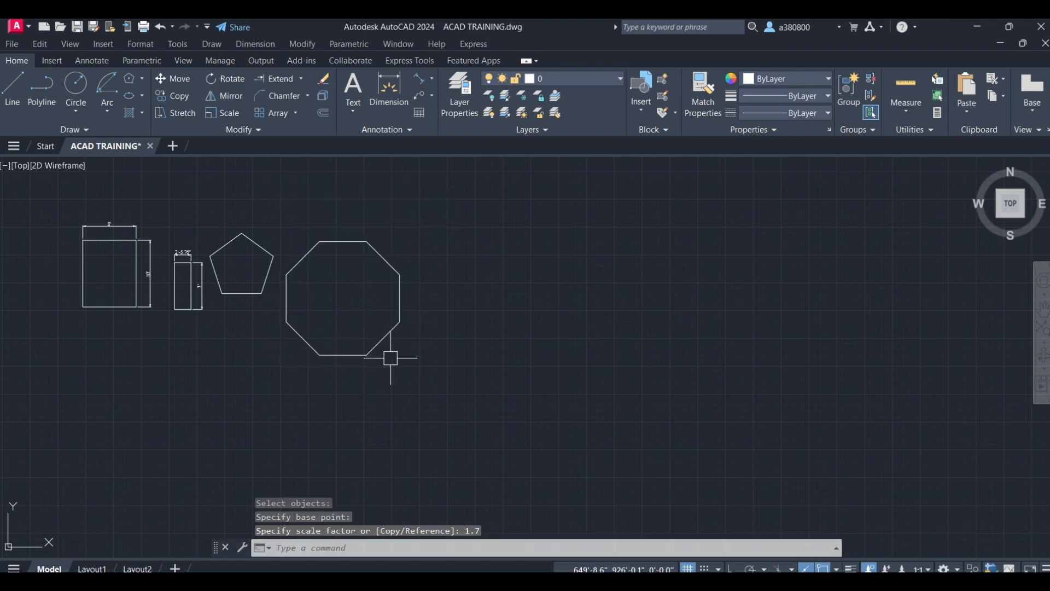
key(ctrl+z)
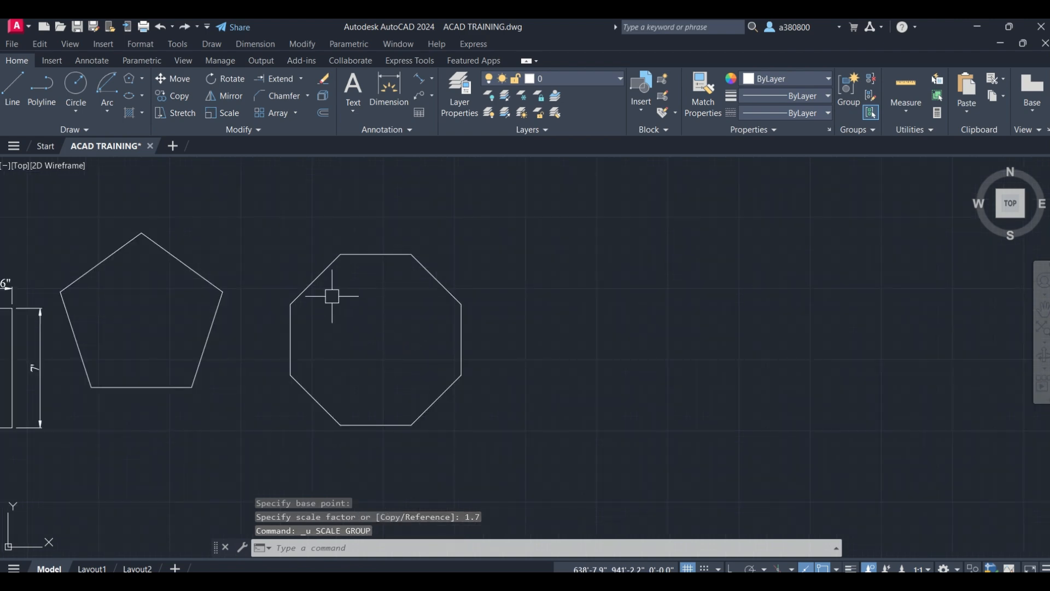
click(319, 280)
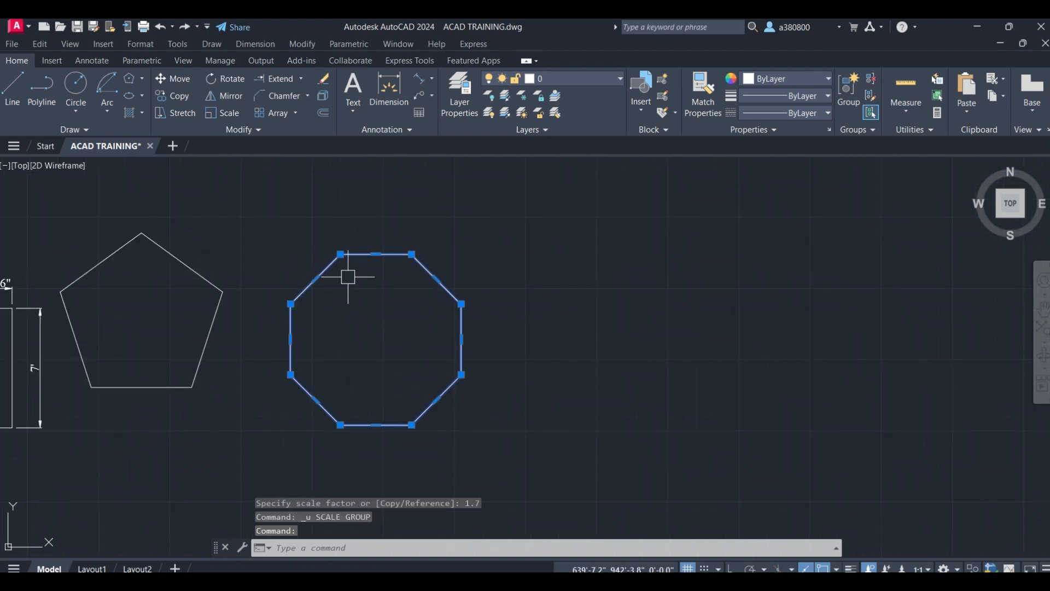
key(Escape)
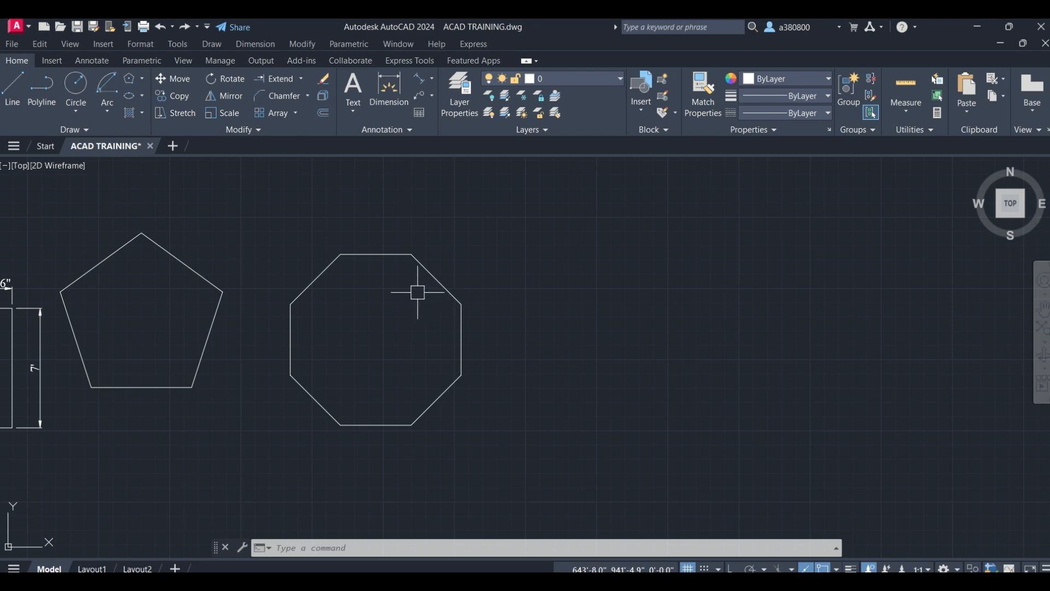
scroll(304, 309, down, 4)
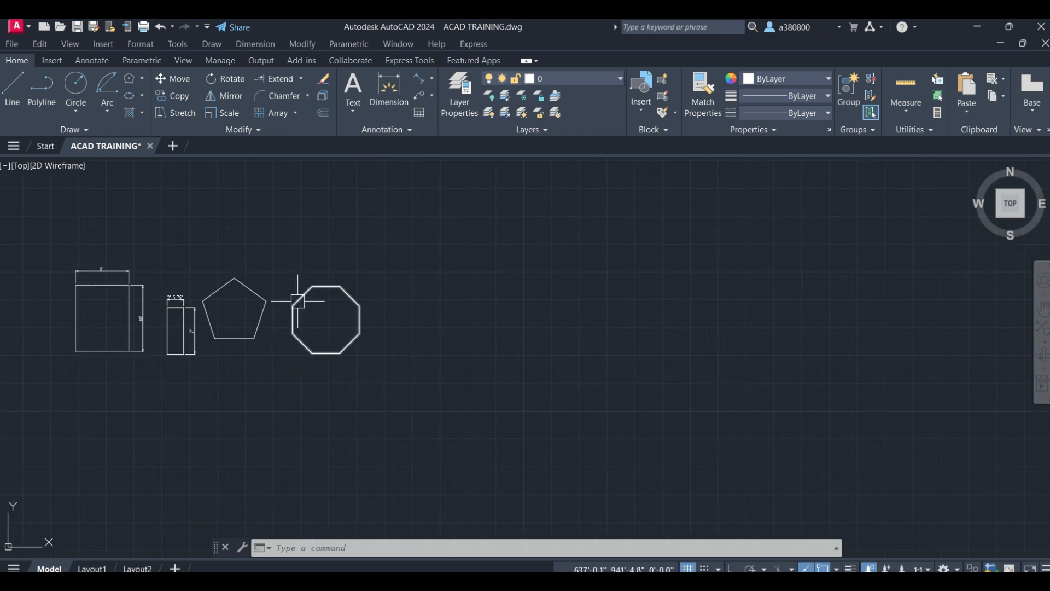
scroll(180, 334, up, 3)
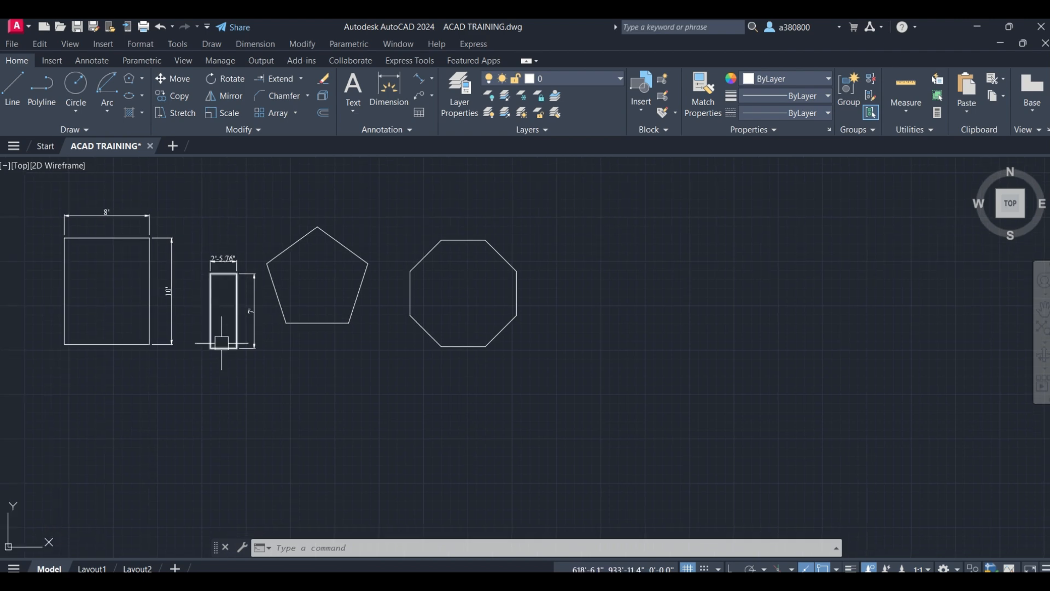
click(320, 321)
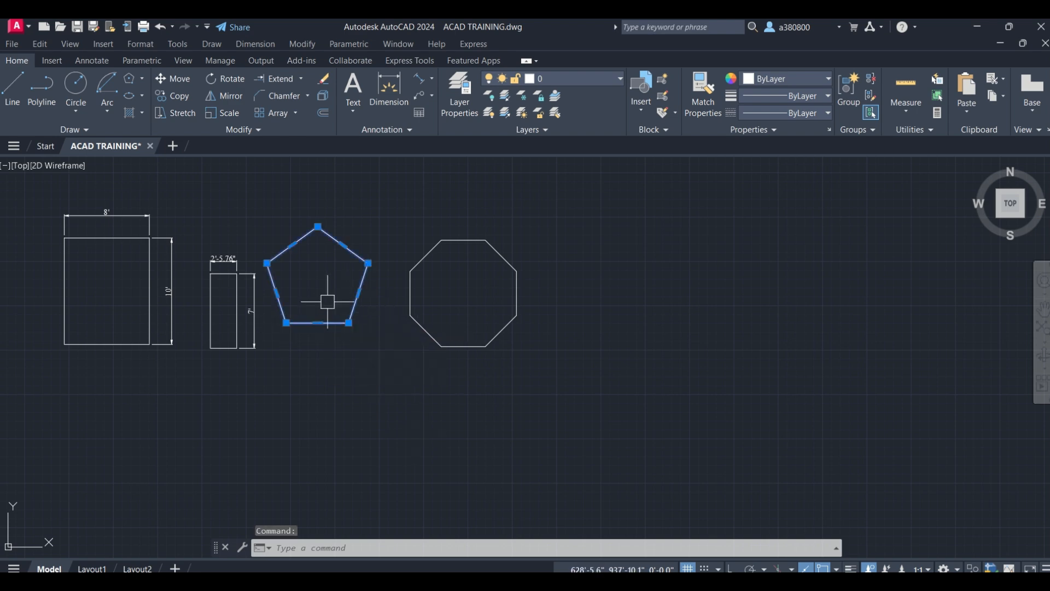
key(Escape)
key(Escape)
click(311, 329)
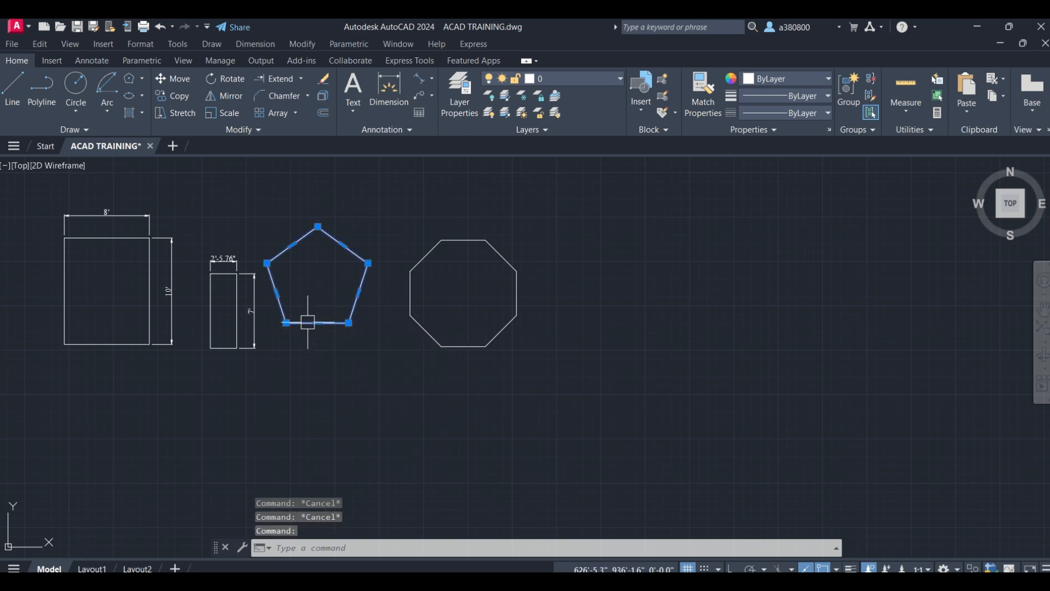
key(Escape)
click(255, 44)
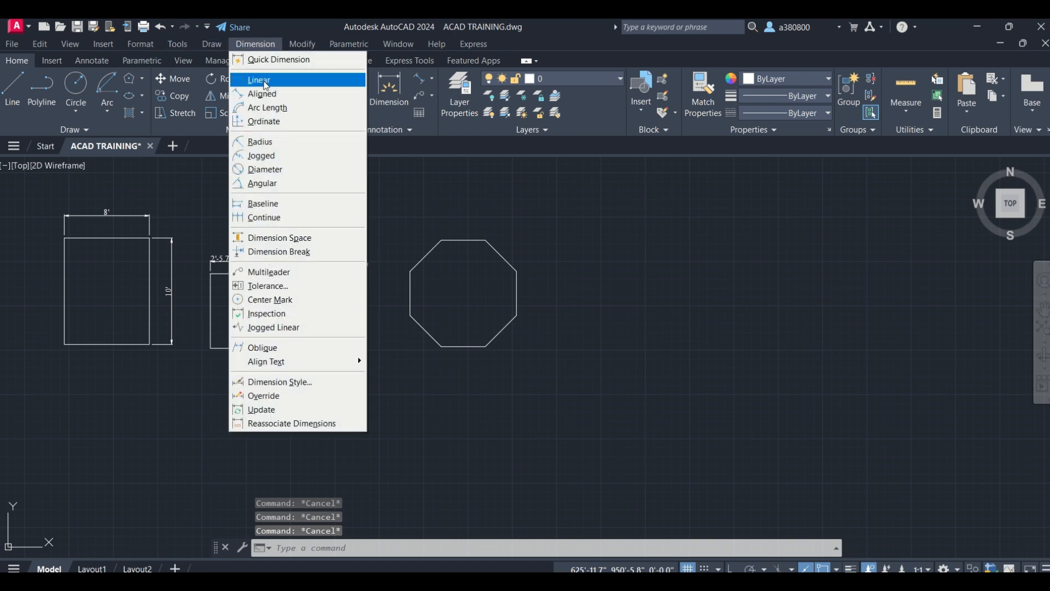
click(265, 83)
click(284, 323)
key(Escape)
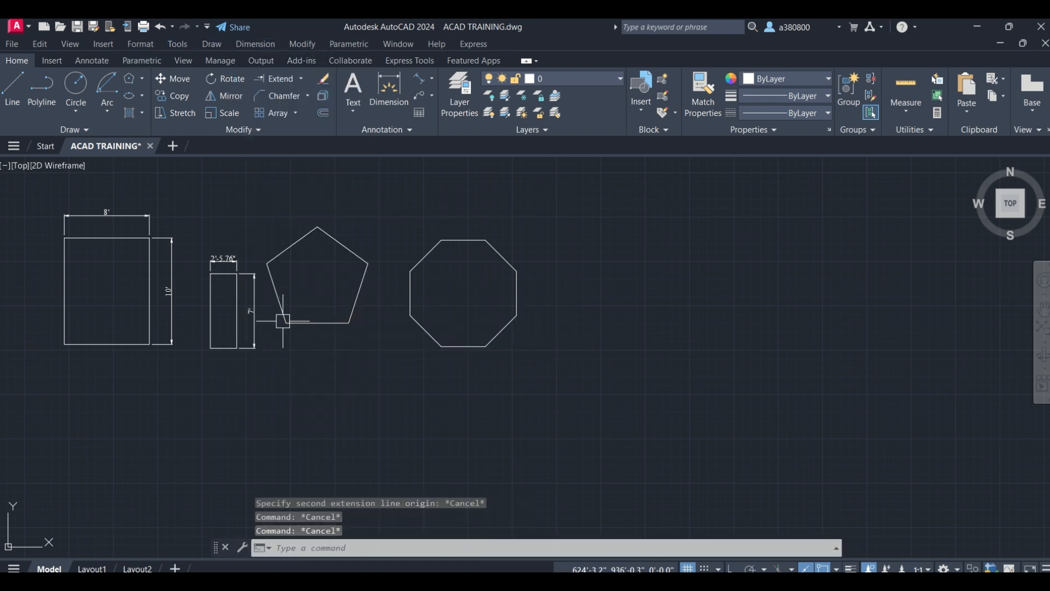
Add a linear dimension below the pentagon's bottom edge.
click(255, 43)
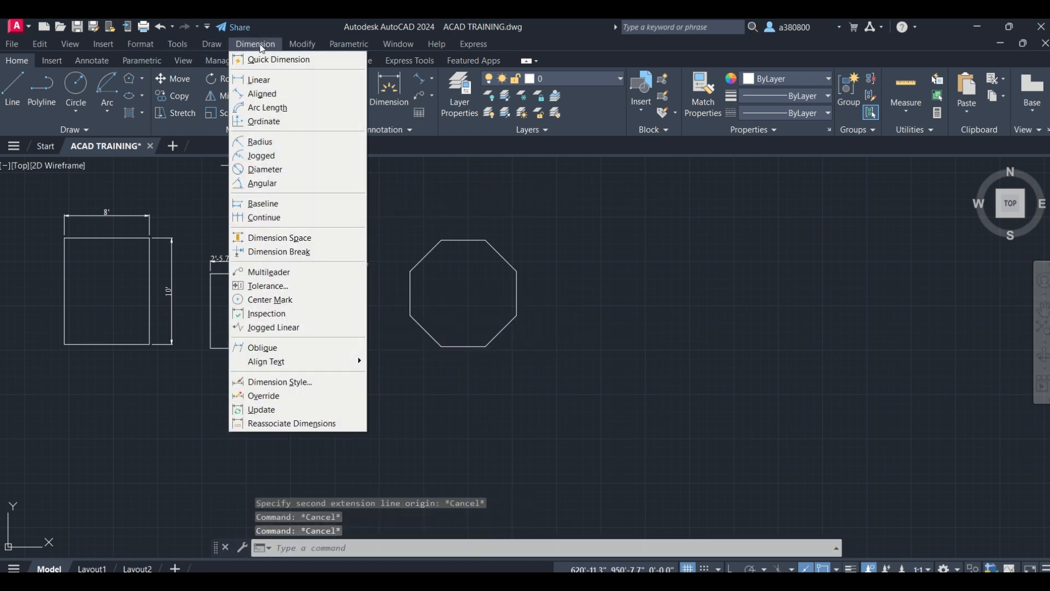
click(268, 82)
click(284, 323)
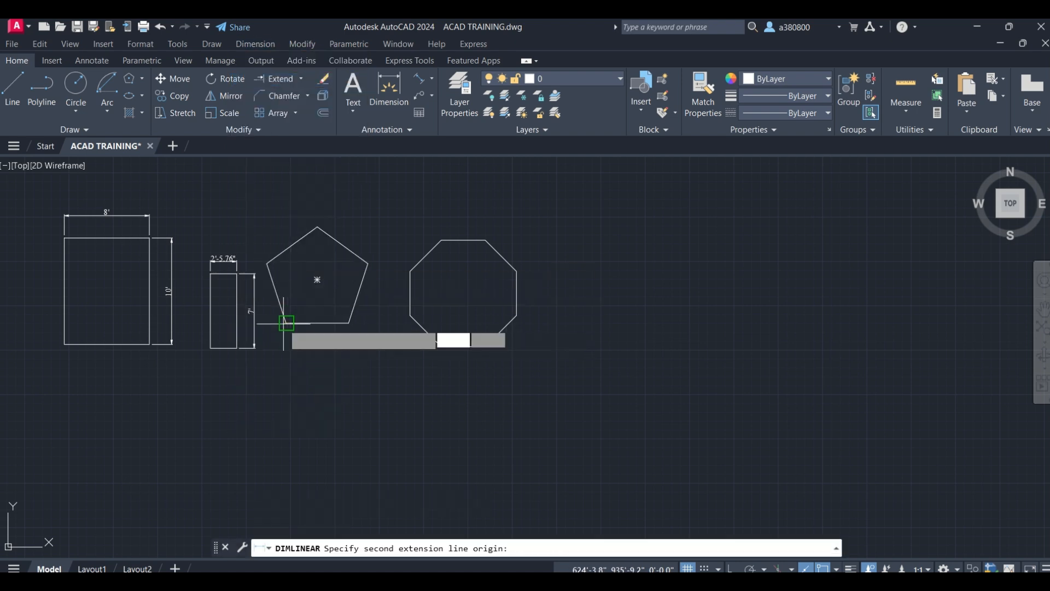
click(348, 323)
click(330, 340)
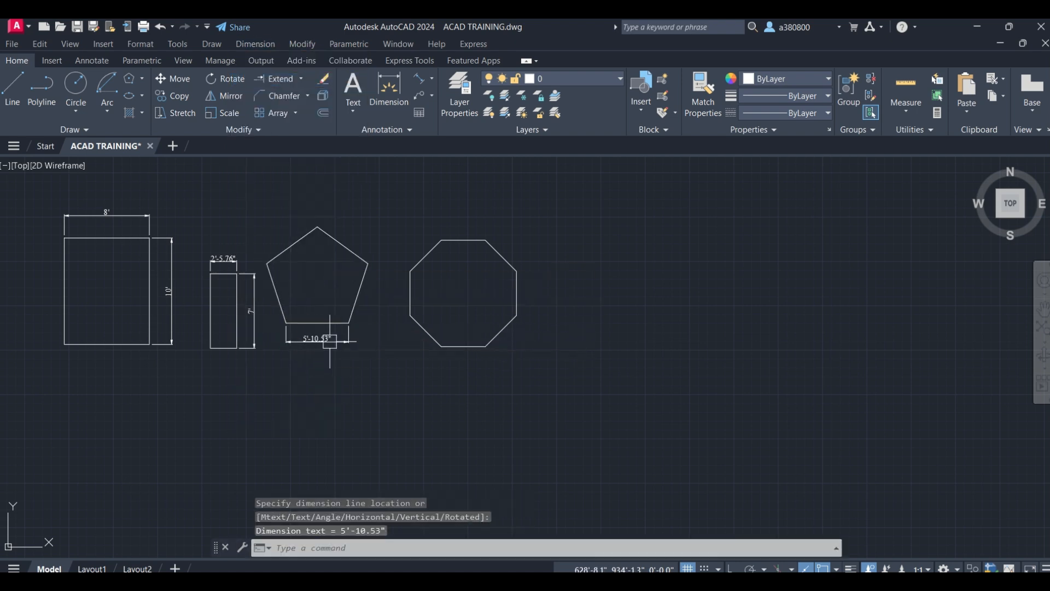
scroll(299, 348, up, 4)
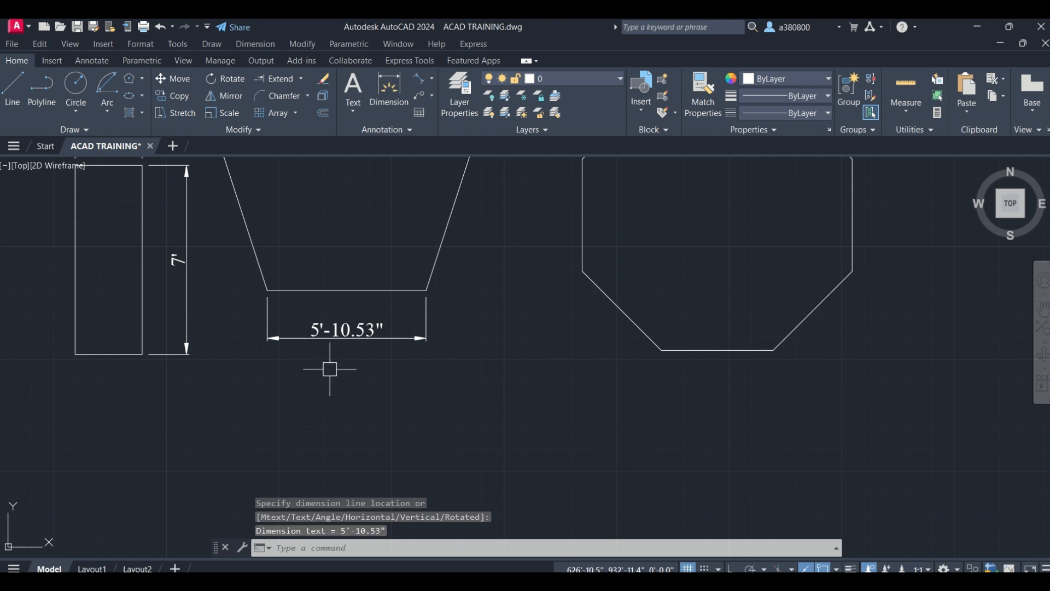
scroll(329, 368, down, 5)
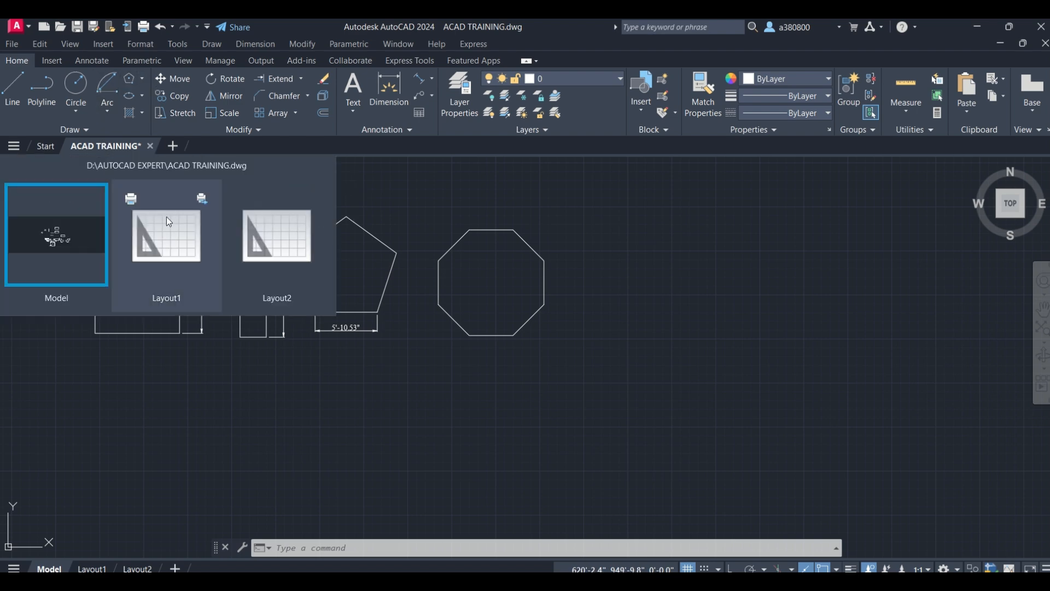
Draw a horizontal 10' line below the pentagon with Ortho mode on.
click(14, 90)
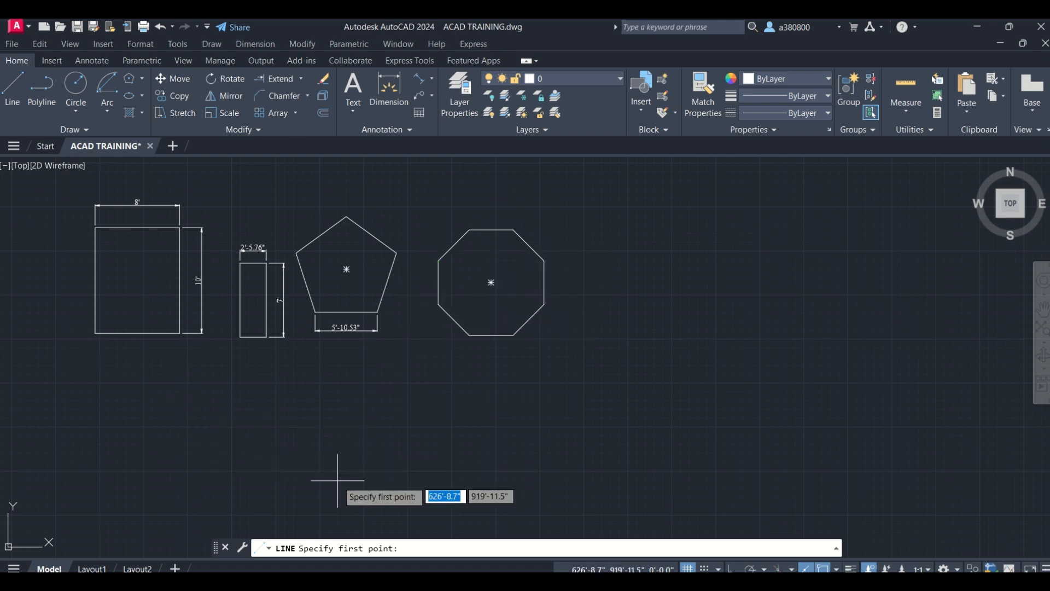
click(310, 510)
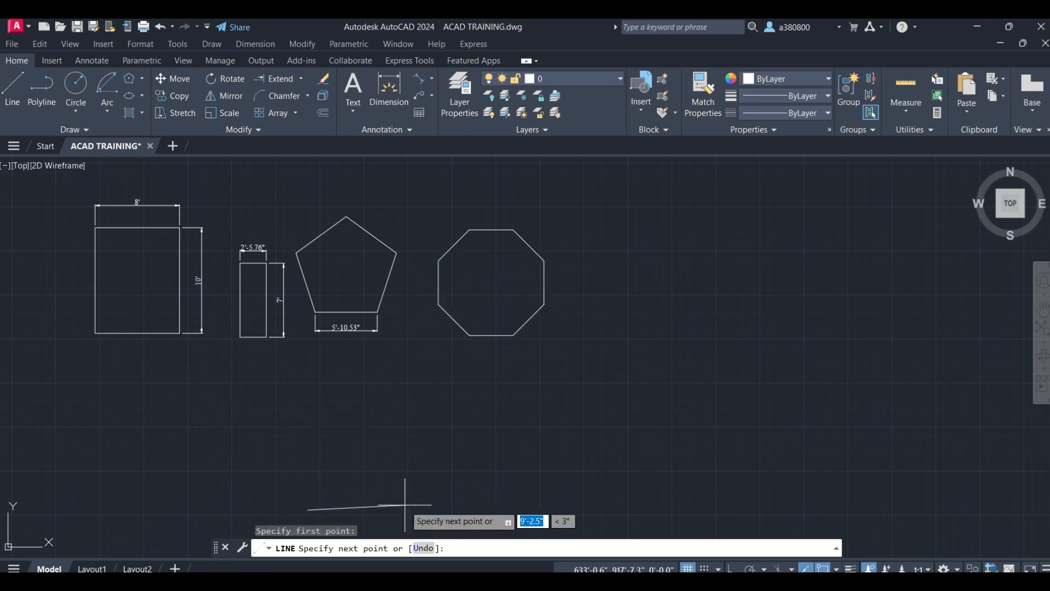
key(F8)
text(10')
key(Return)
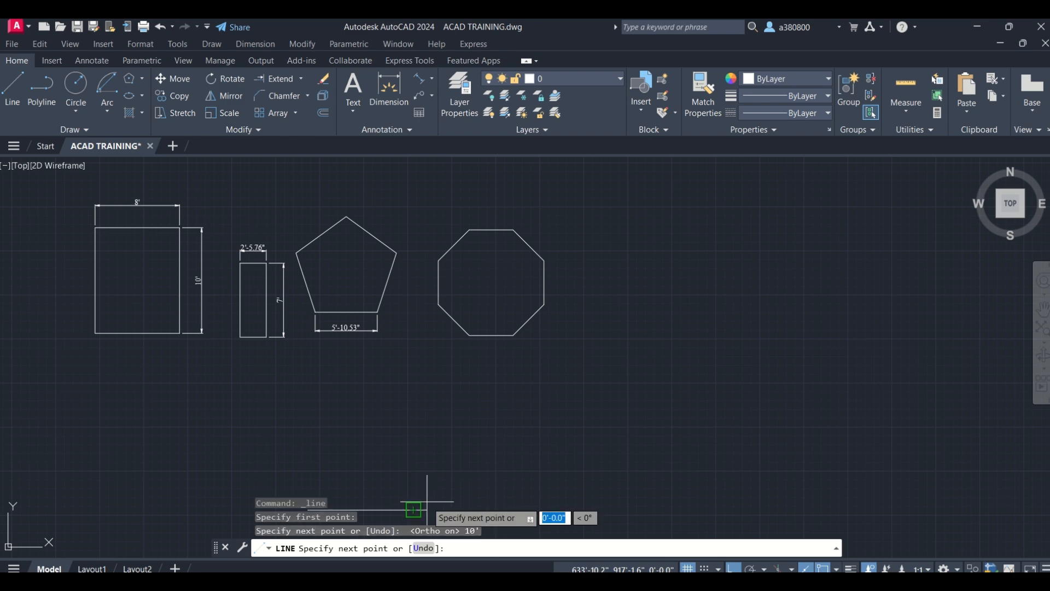
key(Escape)
key(Escape)
scroll(413, 377, down, 2)
middle_drag(436, 380, 393, 375)
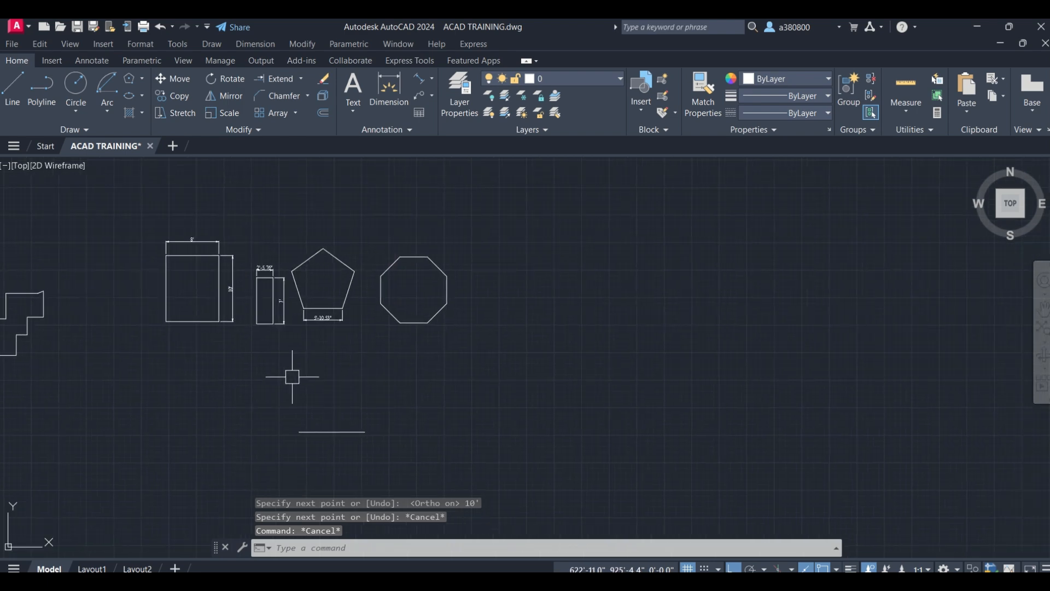
scroll(294, 423, up, 2)
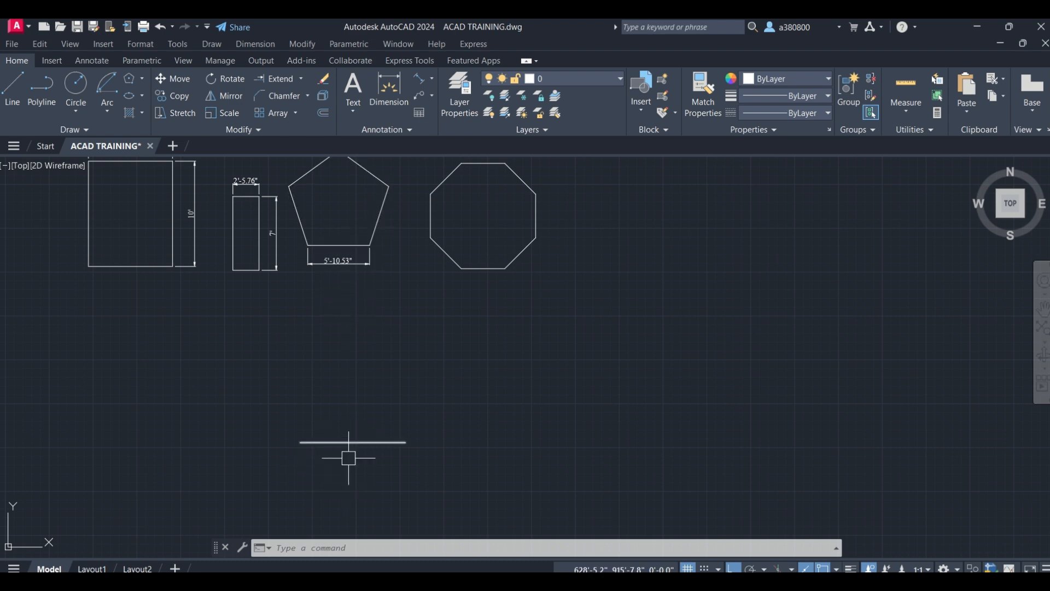
Try aligning the pentagon with one point pair, from its lower-left corner to the 10' line's left end, and undo it.
key(Escape)
key(Escape)
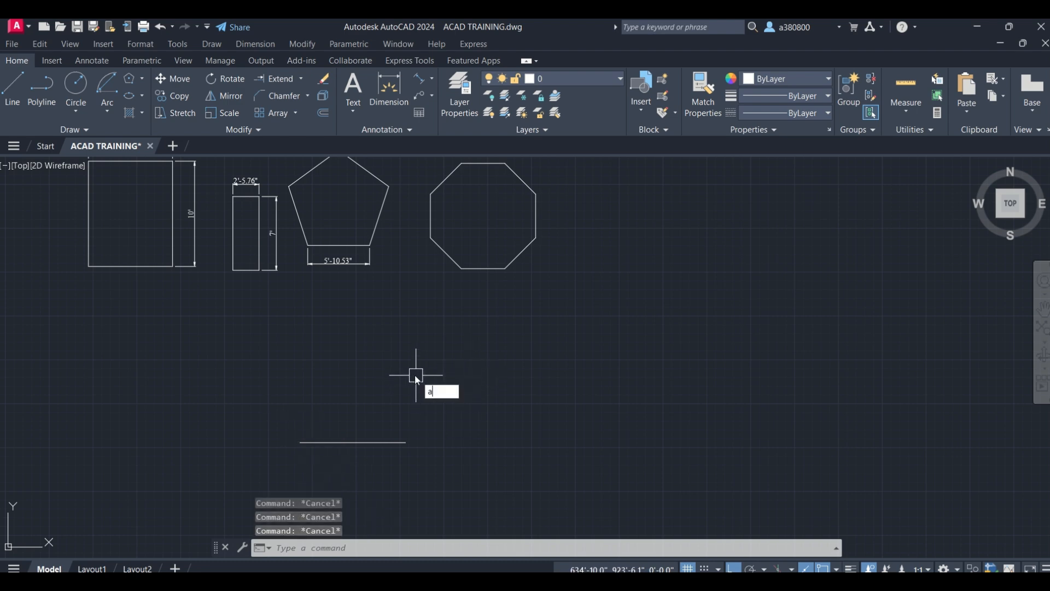
text(lignm)
key(BackSpace)
key(BackSpace)
key(BackSpace)
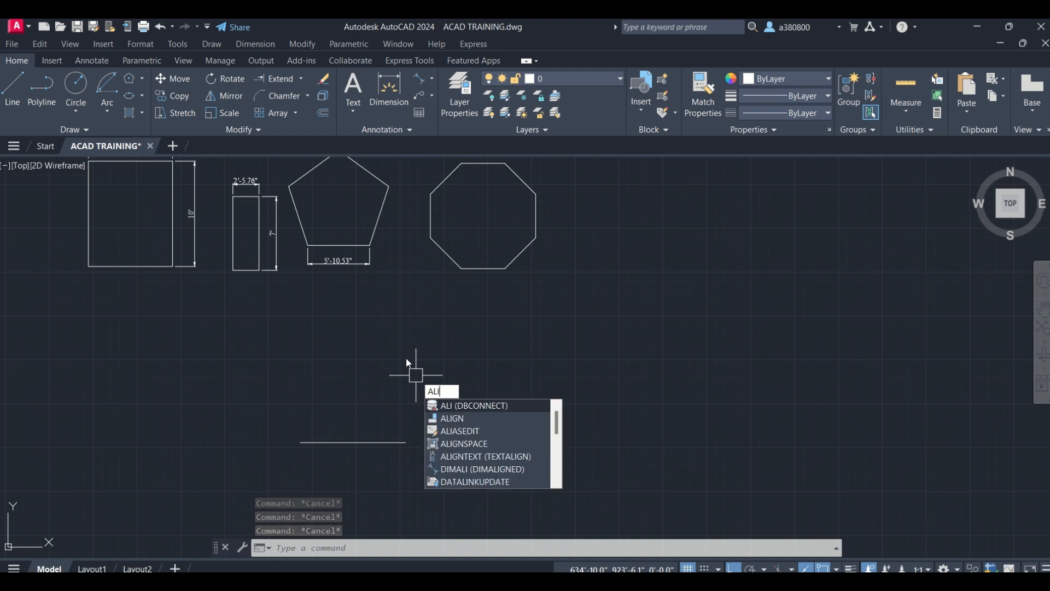
text(gn)
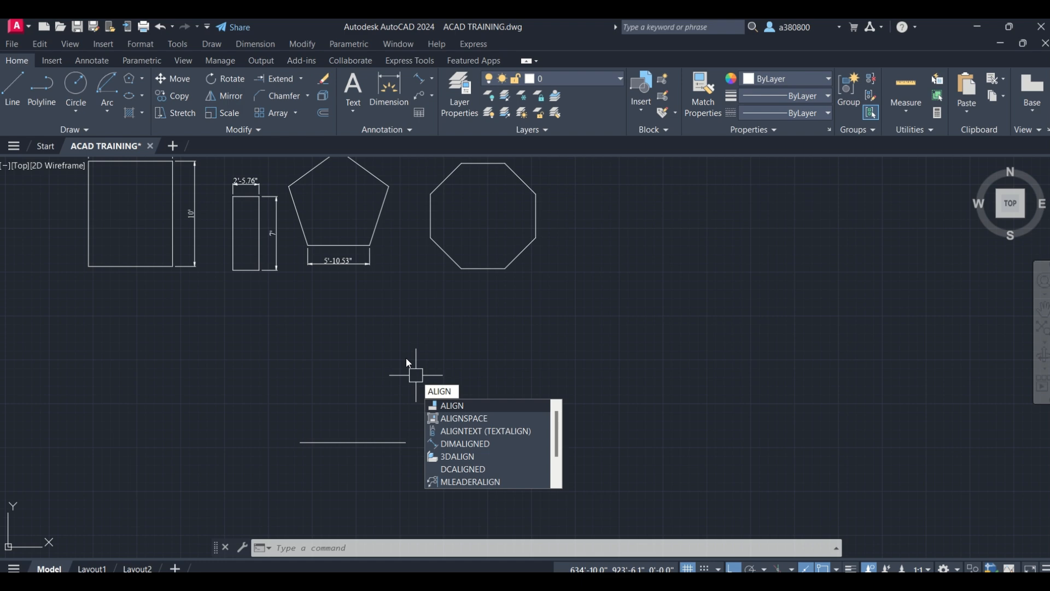
click(444, 410)
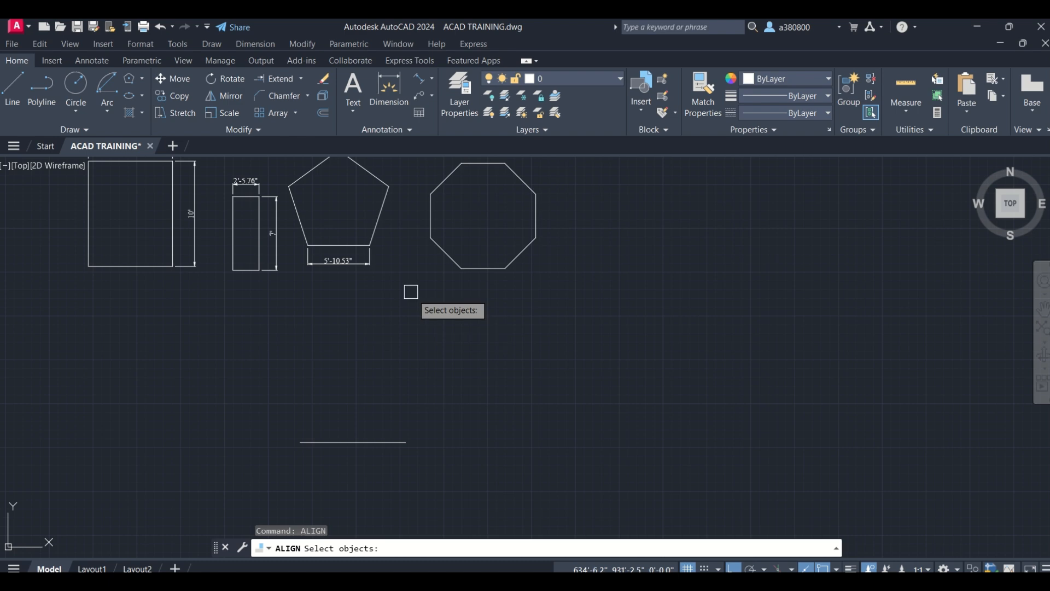
click(375, 222)
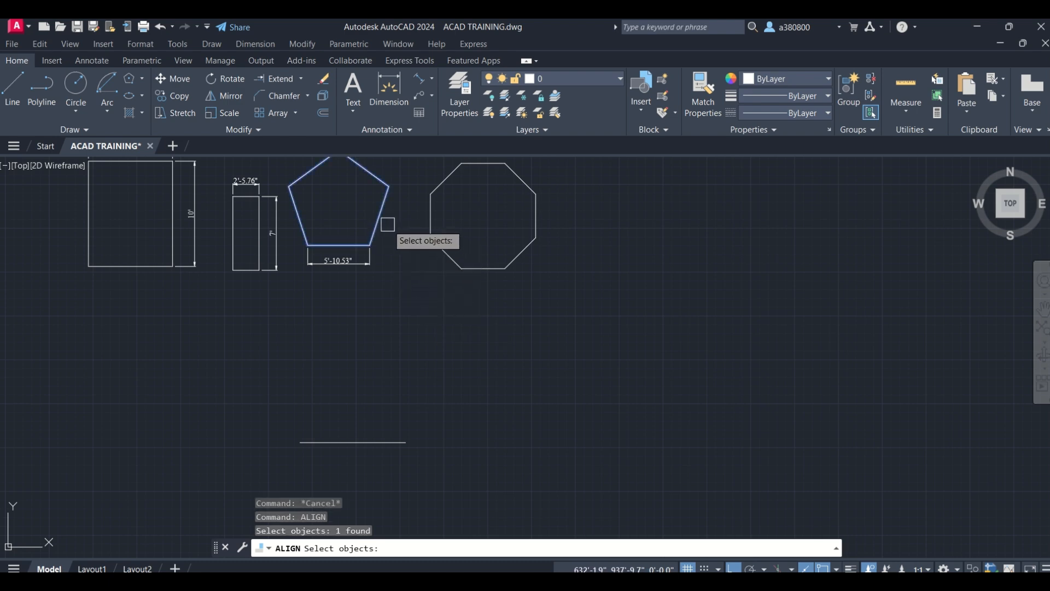
key(Return)
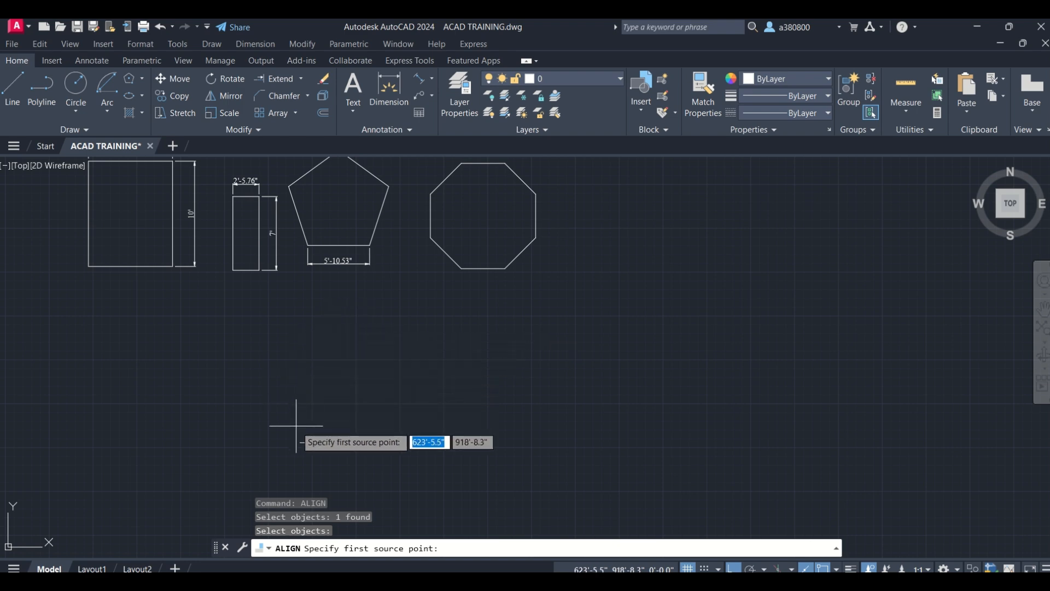
click(308, 245)
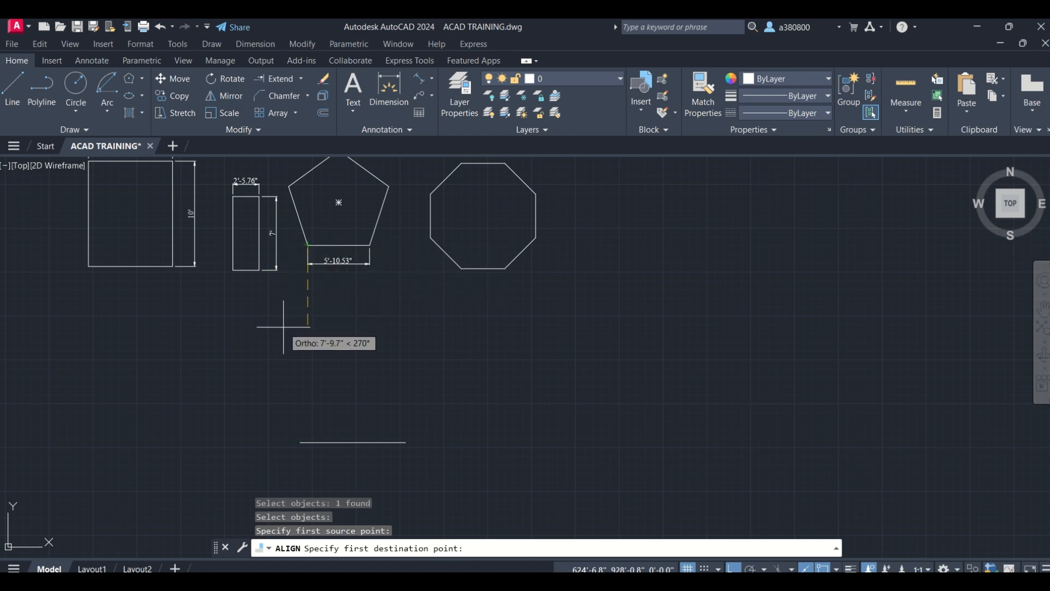
click(300, 442)
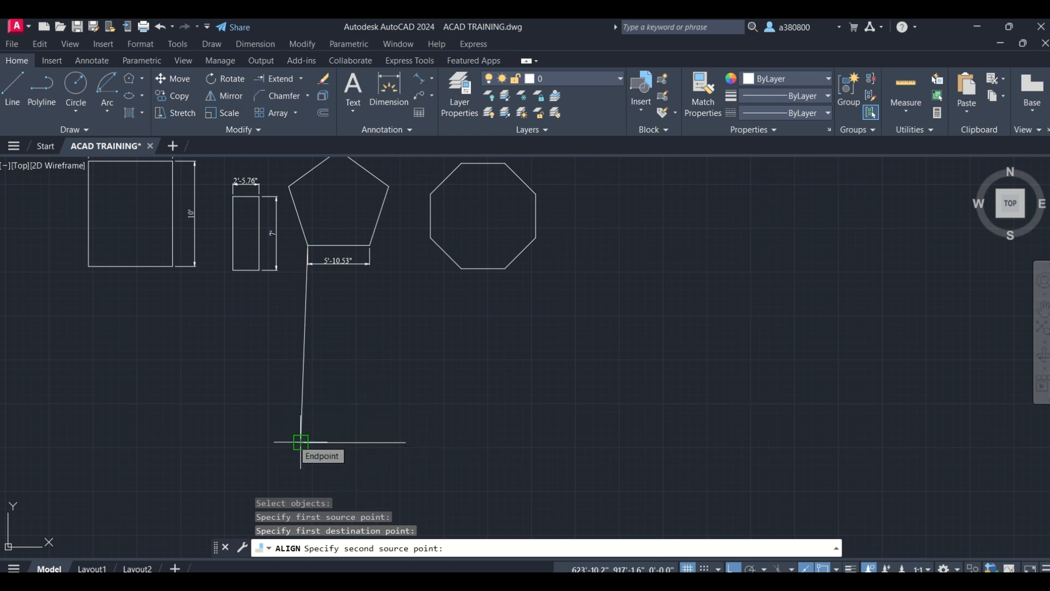
key(Return)
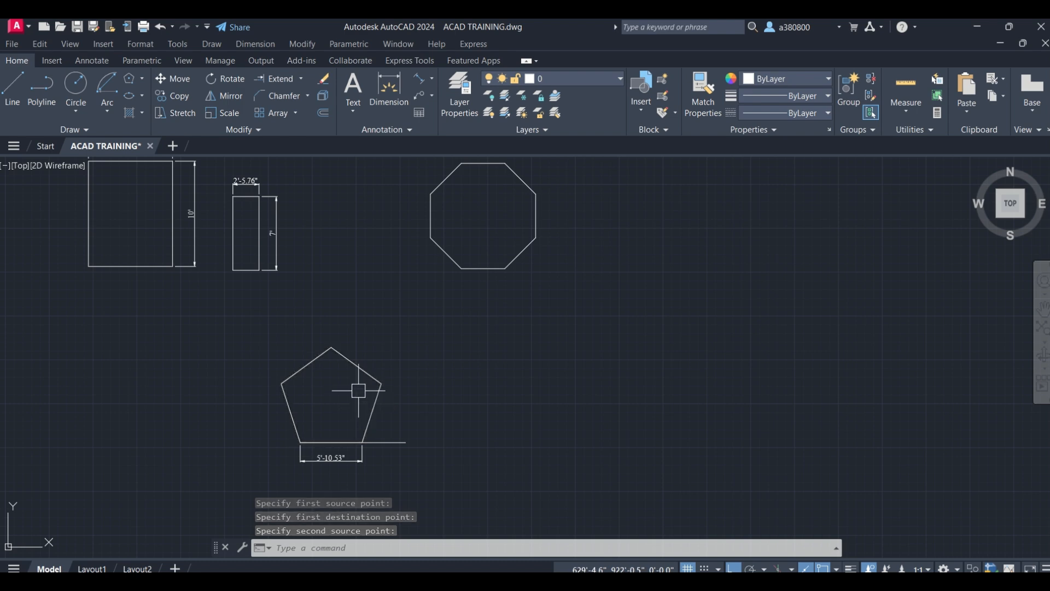
key(ctrl+z)
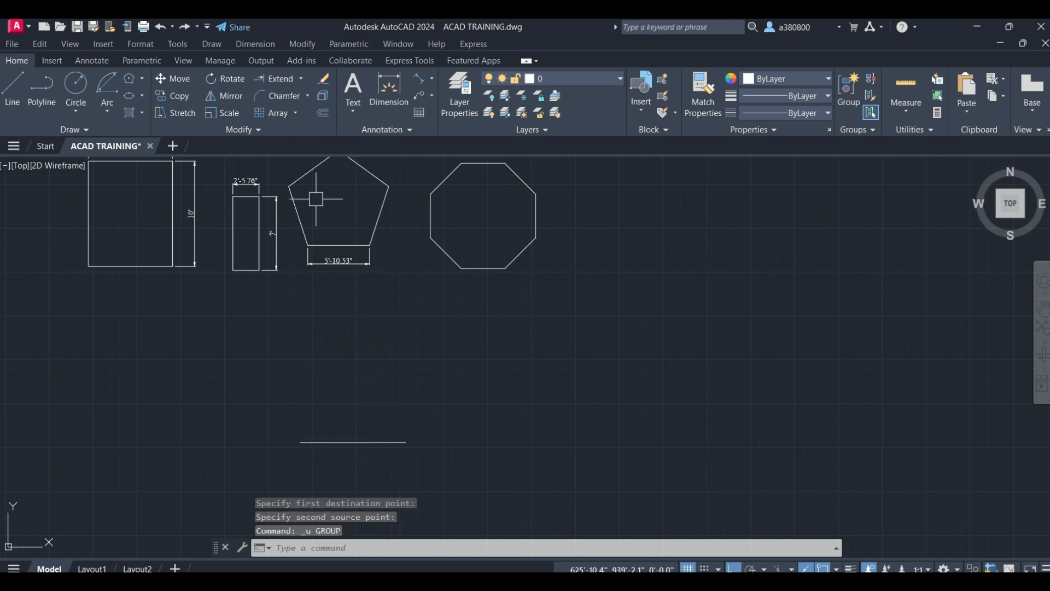
Try aligning the pentagon with the 10' line's left end as source and the pentagon's lower-left corner as destination, and undo it.
key(Escape)
key(Escape)
text(align)
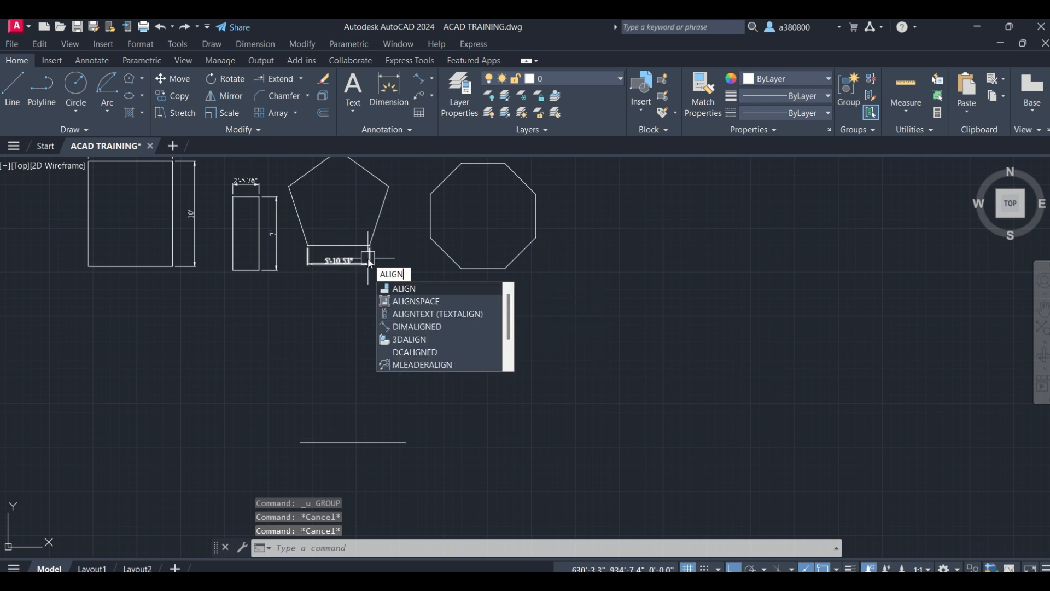
key(Return)
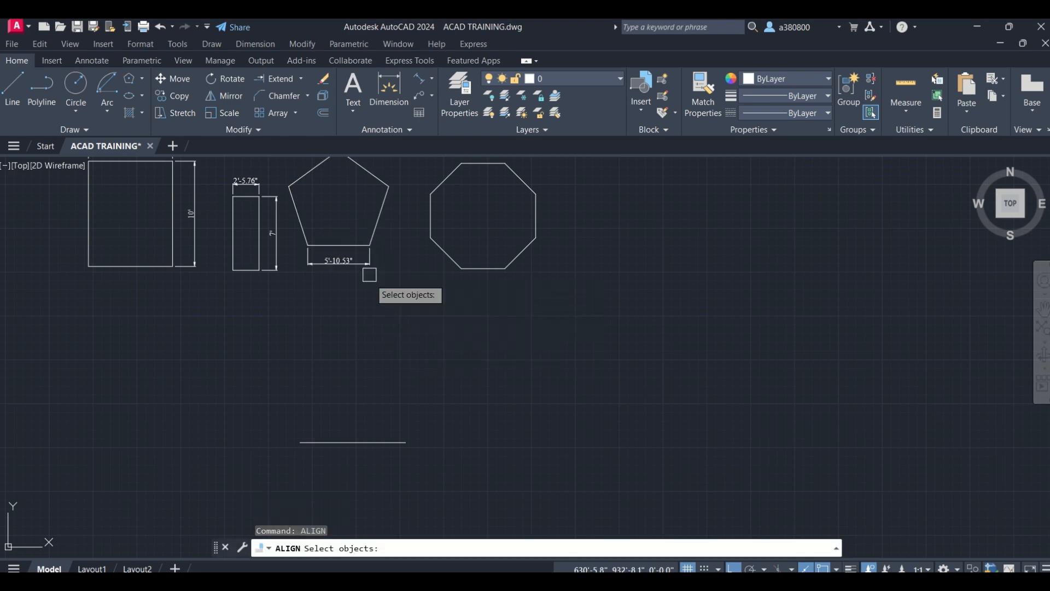
click(372, 227)
key(Return)
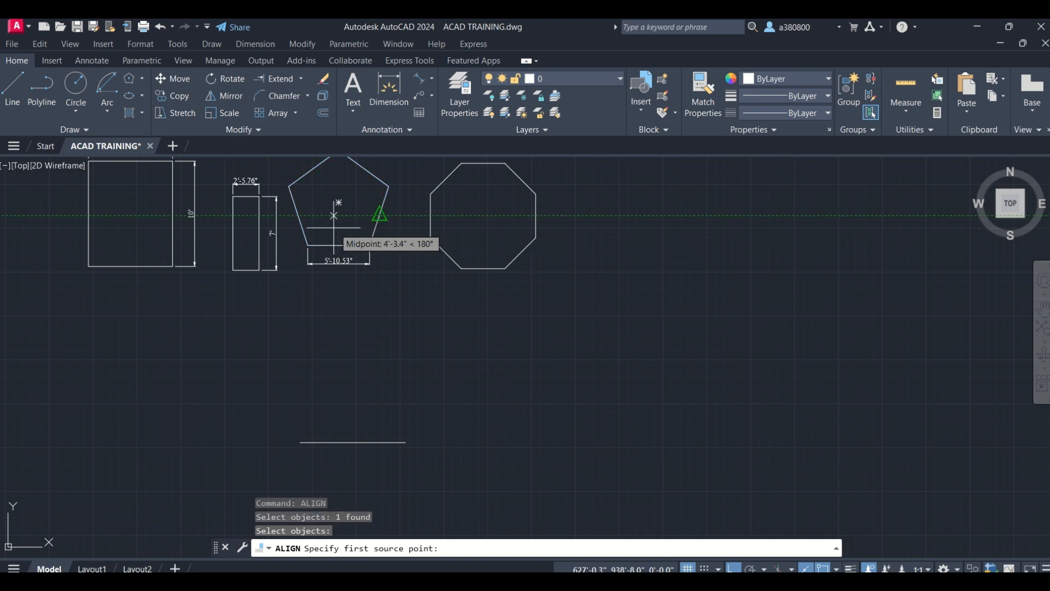
click(300, 442)
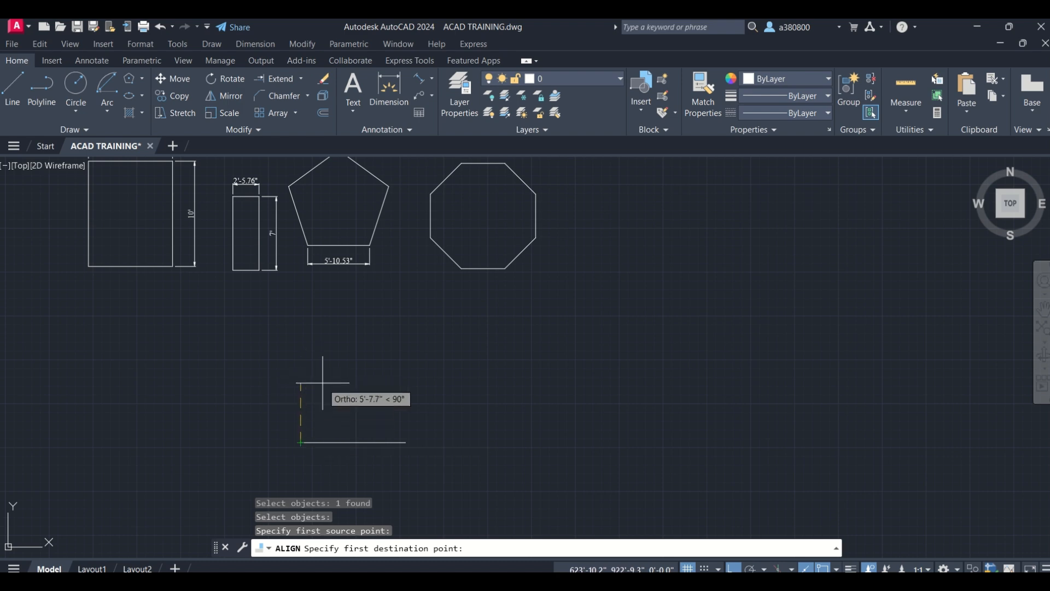
click(308, 245)
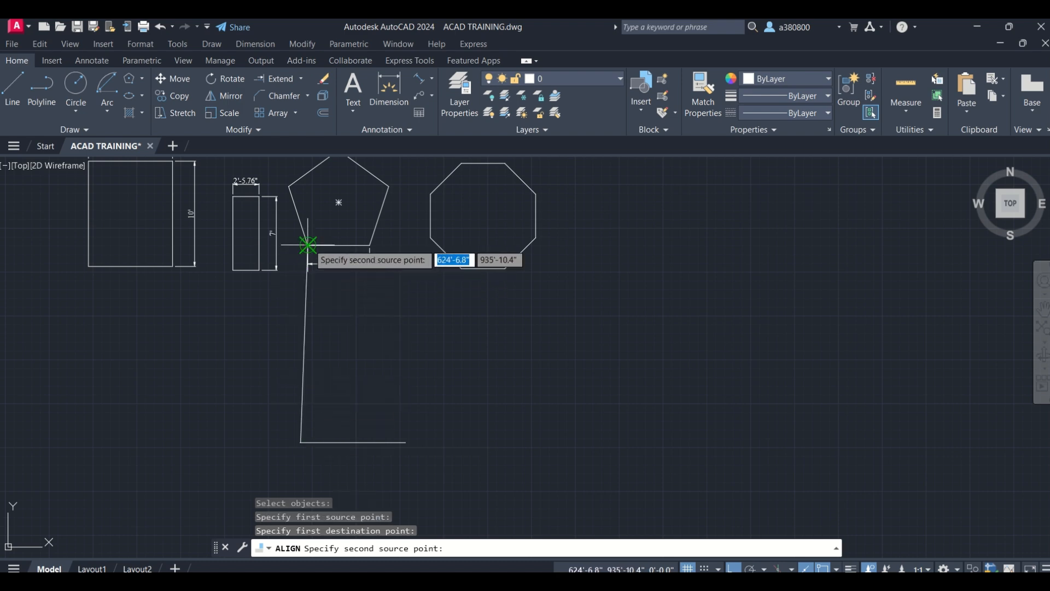
key(Return)
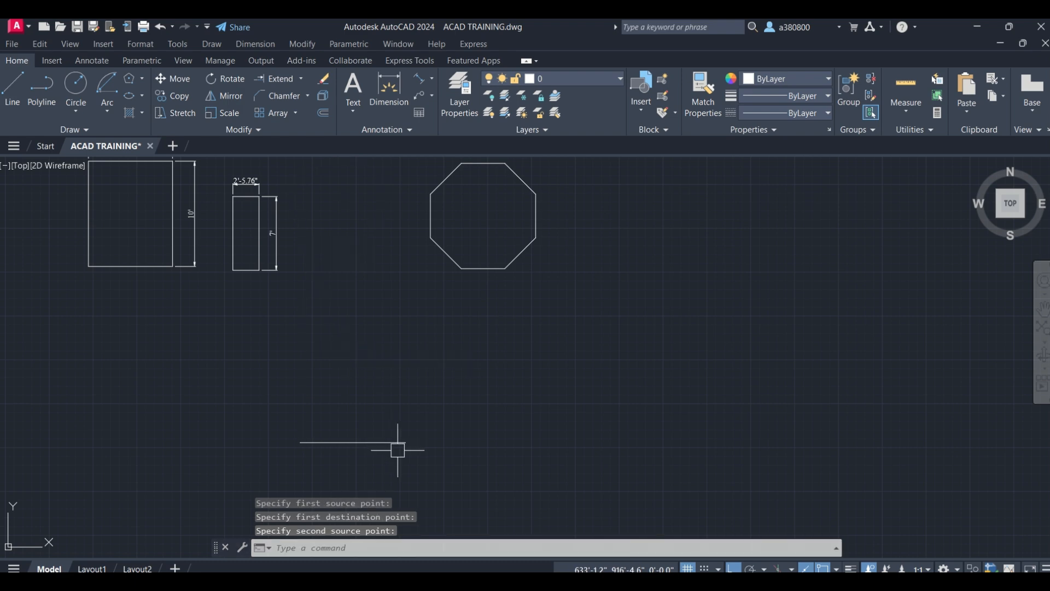
key(ctrl+z)
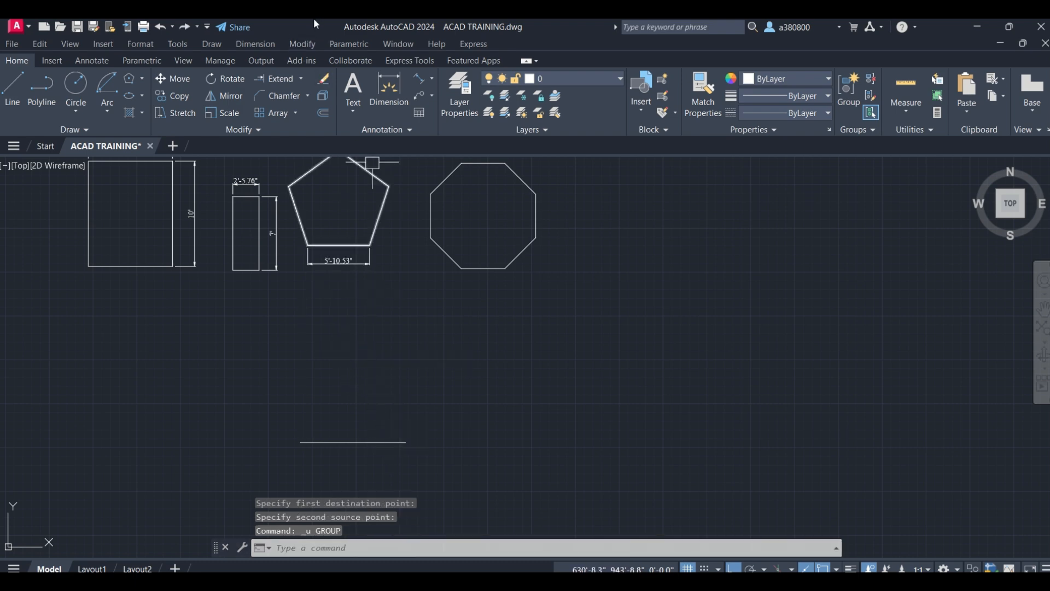
key(ctrl+z)
key(ctrl+z)
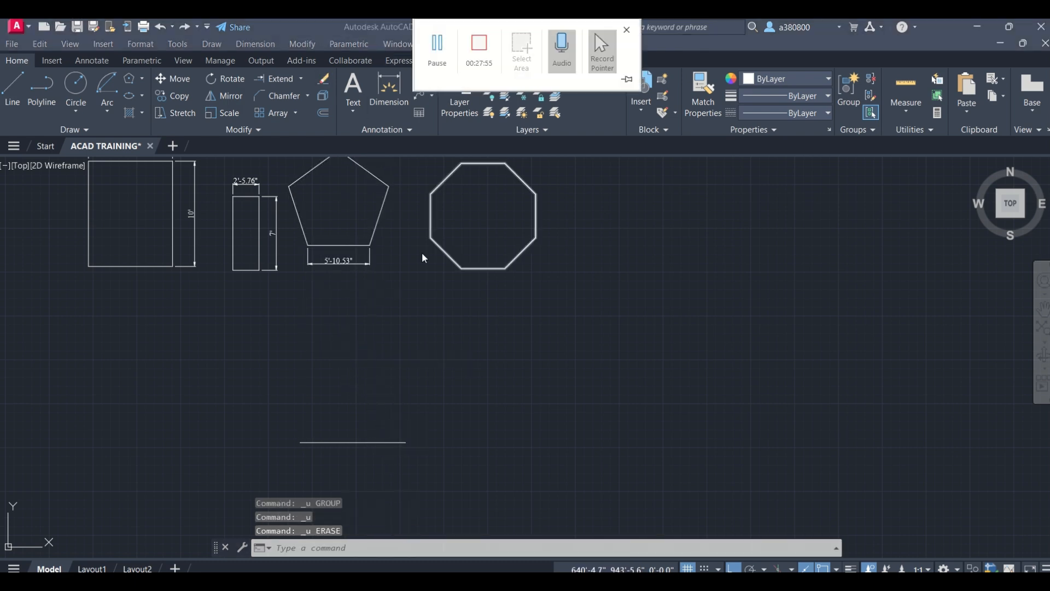
Delete the dimension below the pentagon's bottom edge.
scroll(374, 305, down, 2)
scroll(327, 252, up, 4)
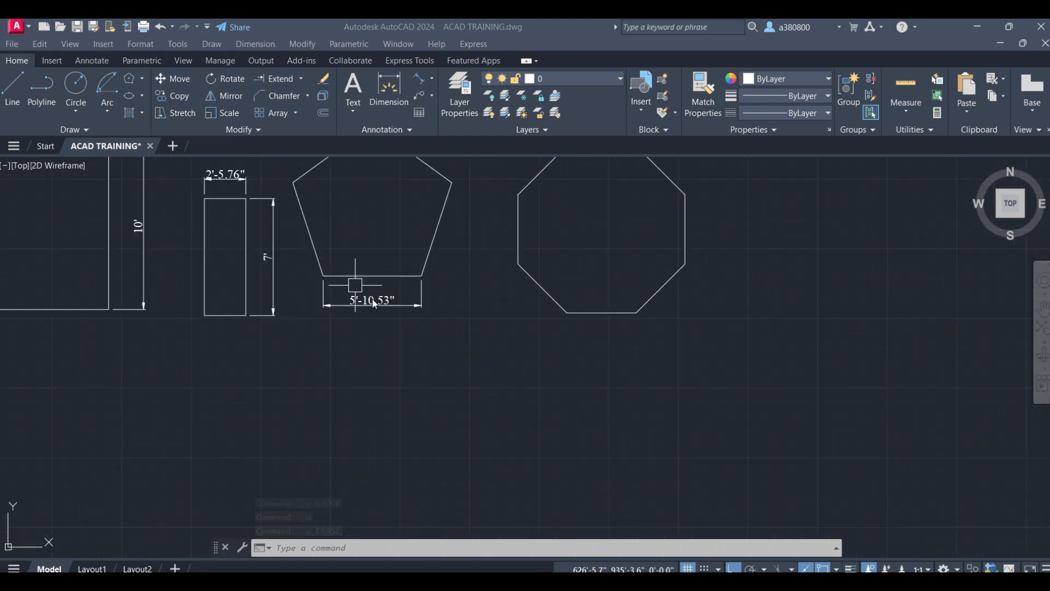
scroll(356, 310, down, 2)
click(373, 302)
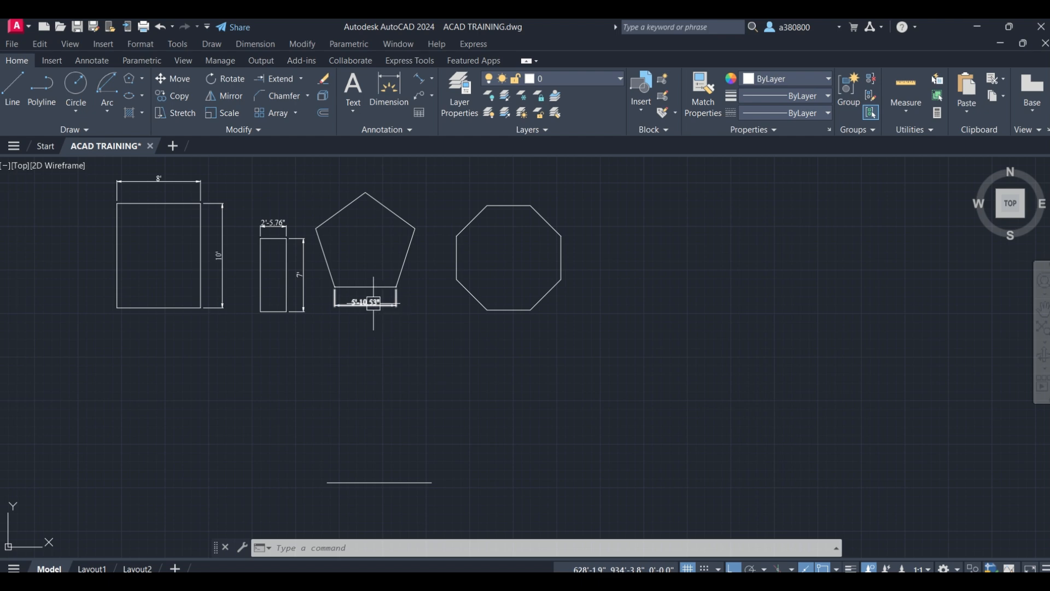
key(Delete)
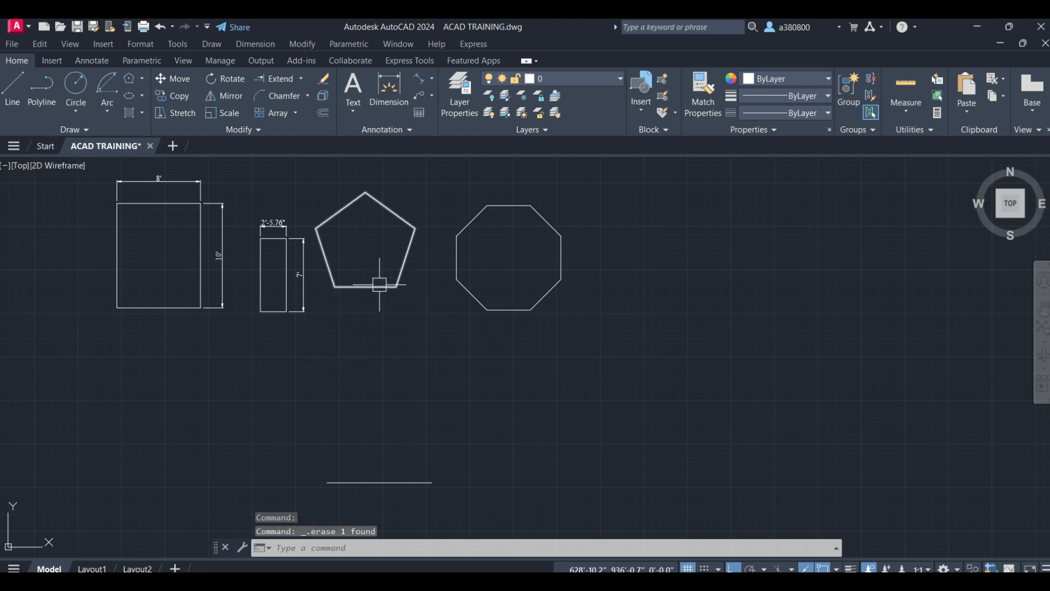
Align the pentagon's two bottom corners with the left and right ends of the 10' line, scaling it to the alignment points.
key(Escape)
text(align)
key(Return)
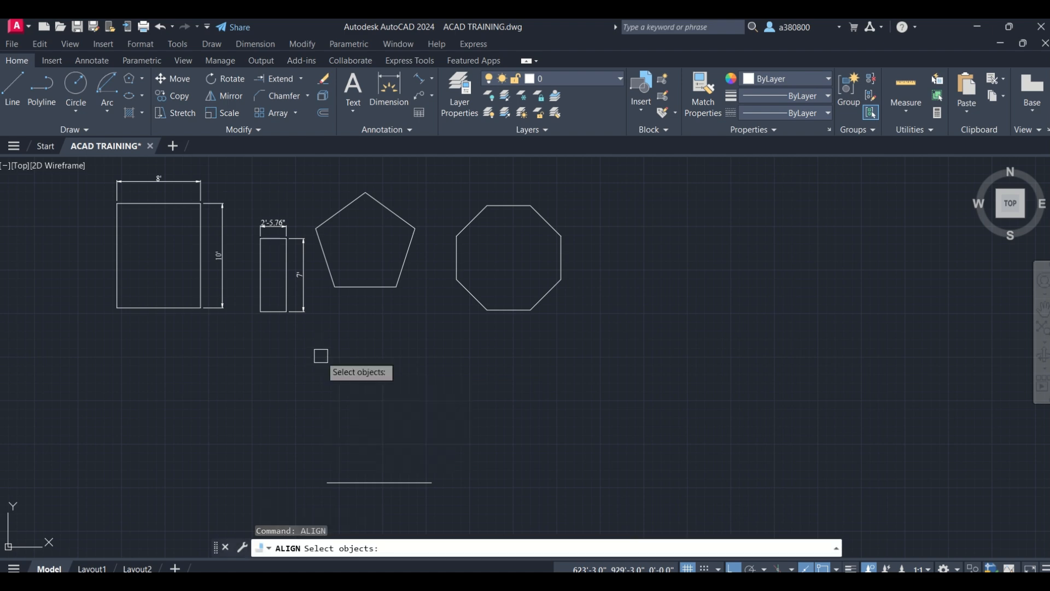
click(358, 285)
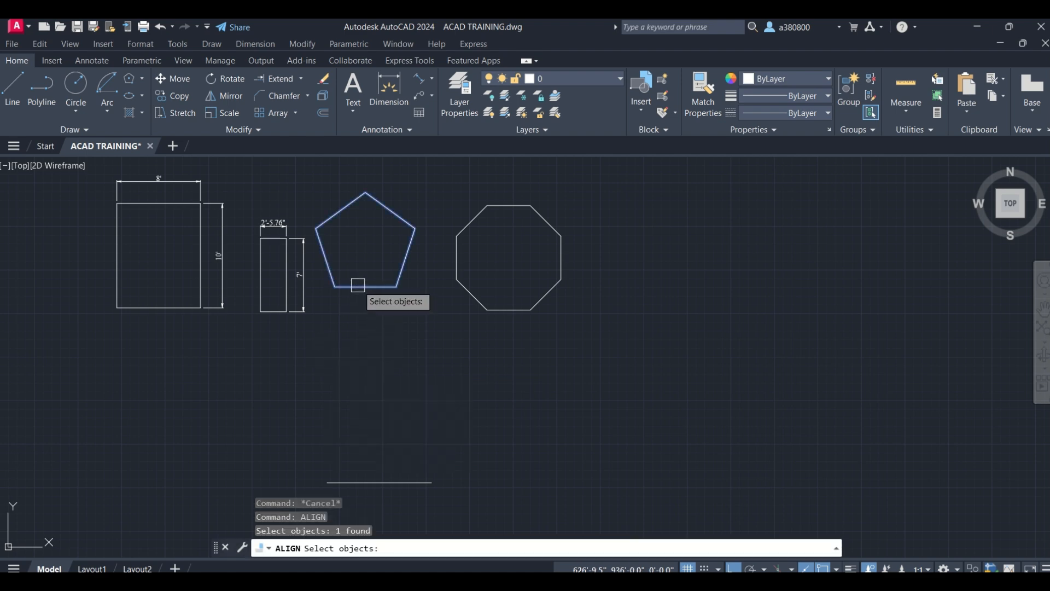
key(Return)
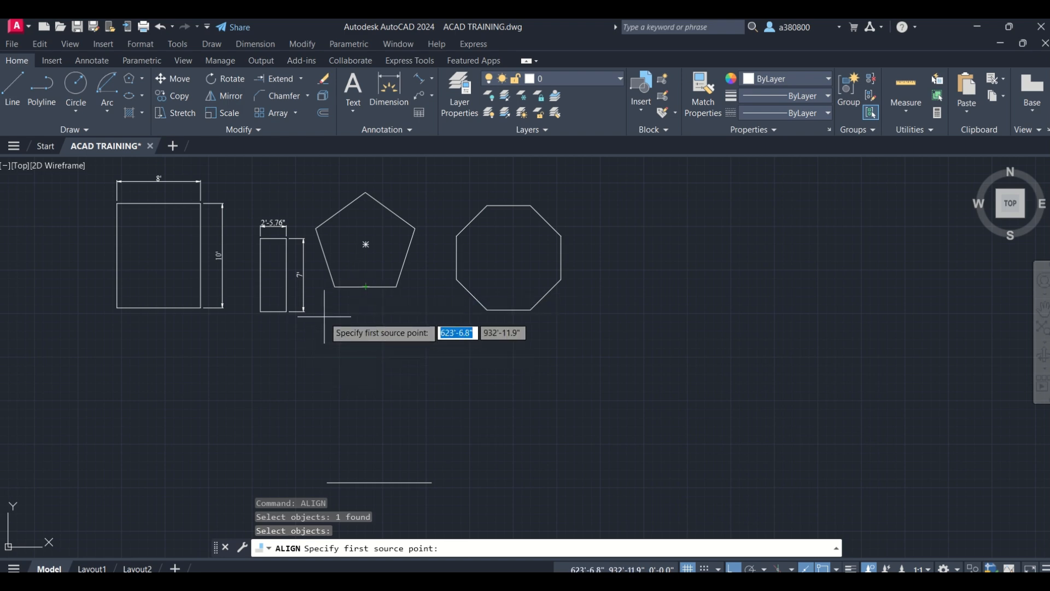
click(334, 286)
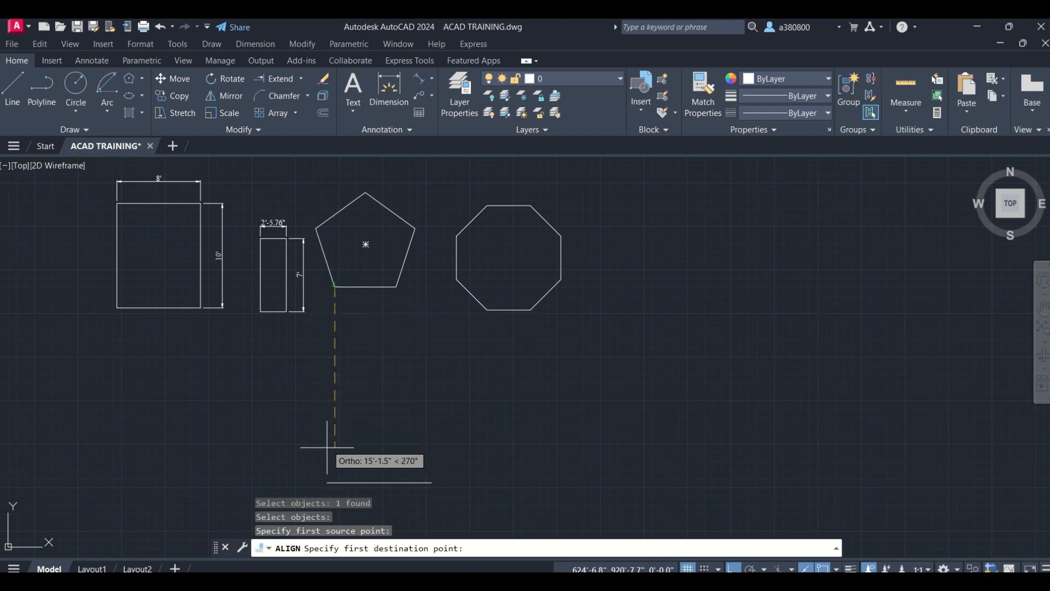
click(327, 483)
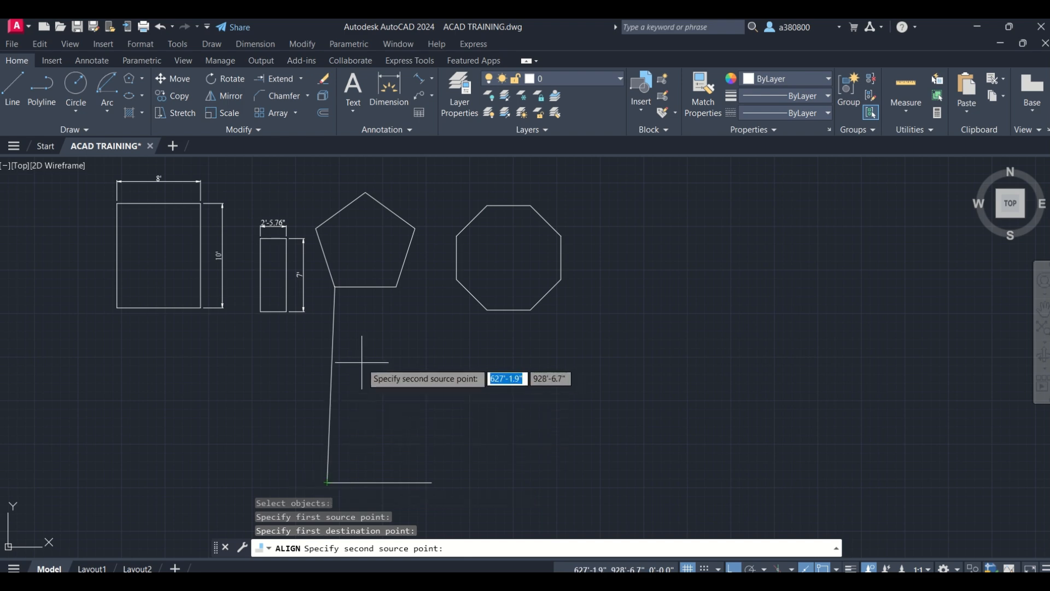
click(396, 287)
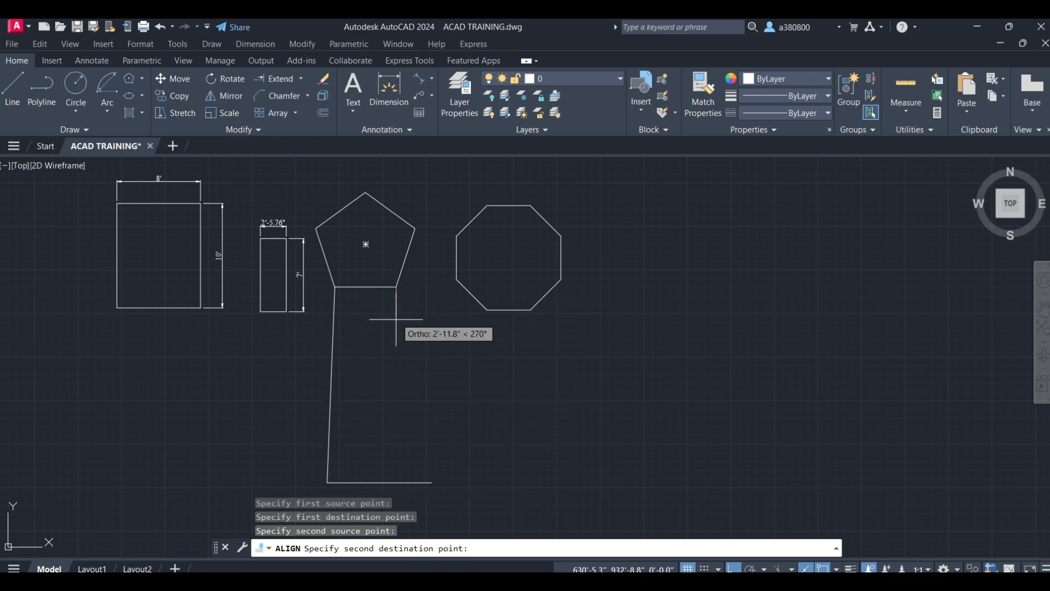
click(432, 482)
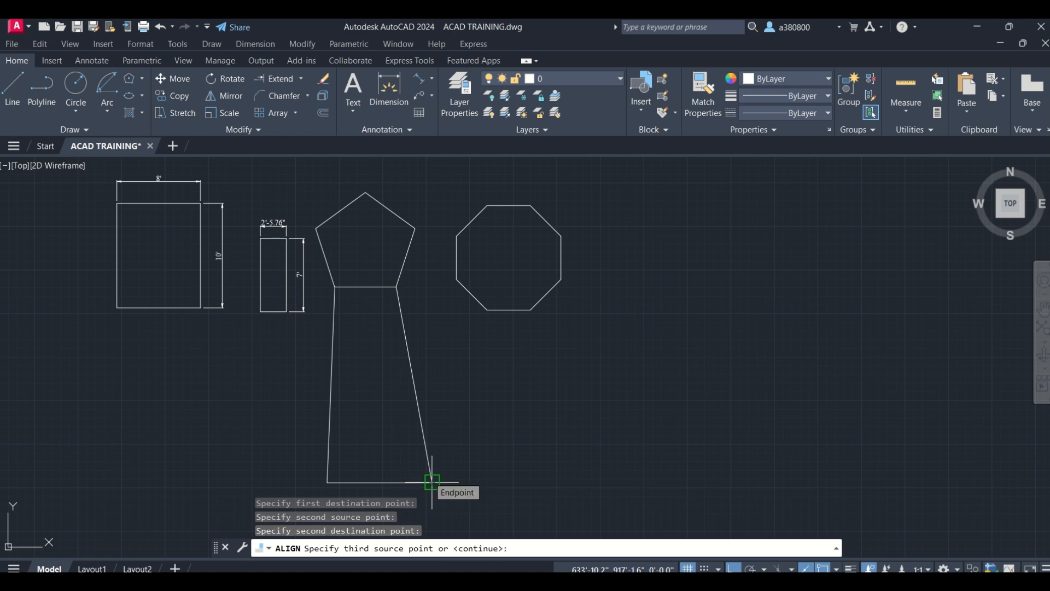
key(Return)
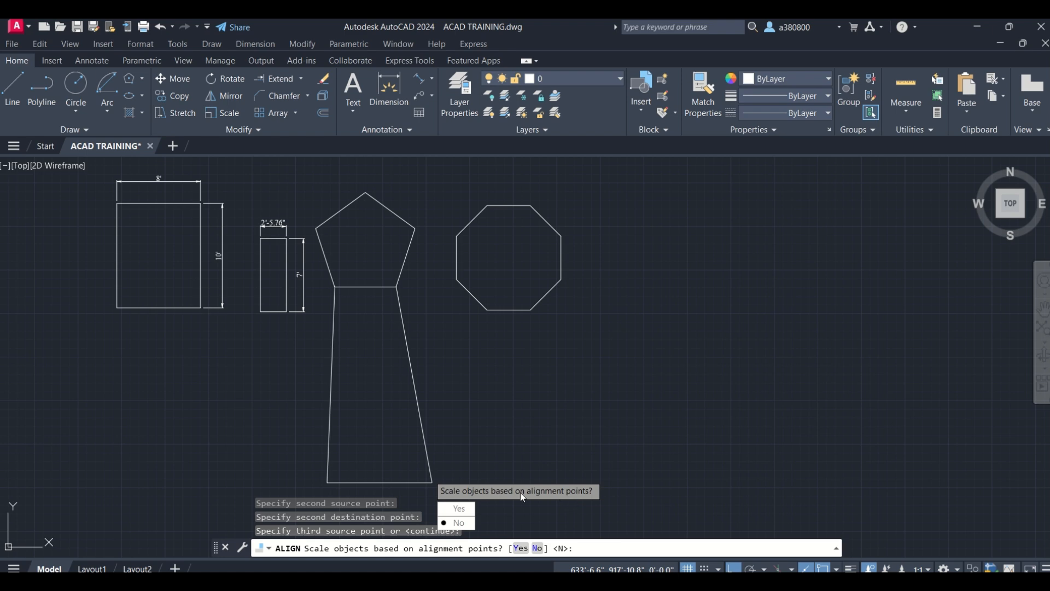
click(464, 504)
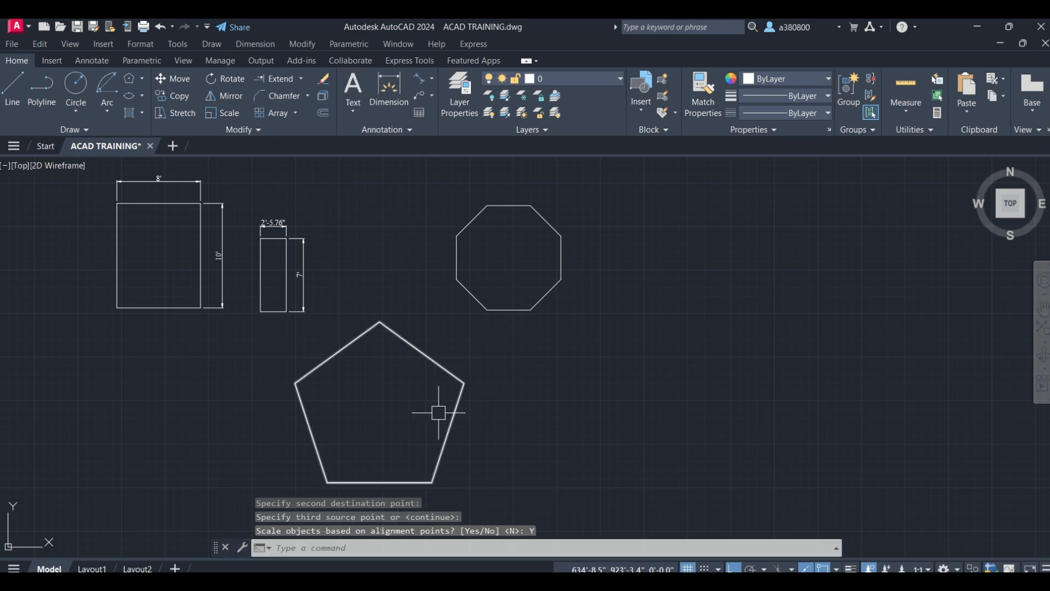
Try an aligned dimension on the enlarged pentagon's upper-right edge, and undo it.
click(253, 44)
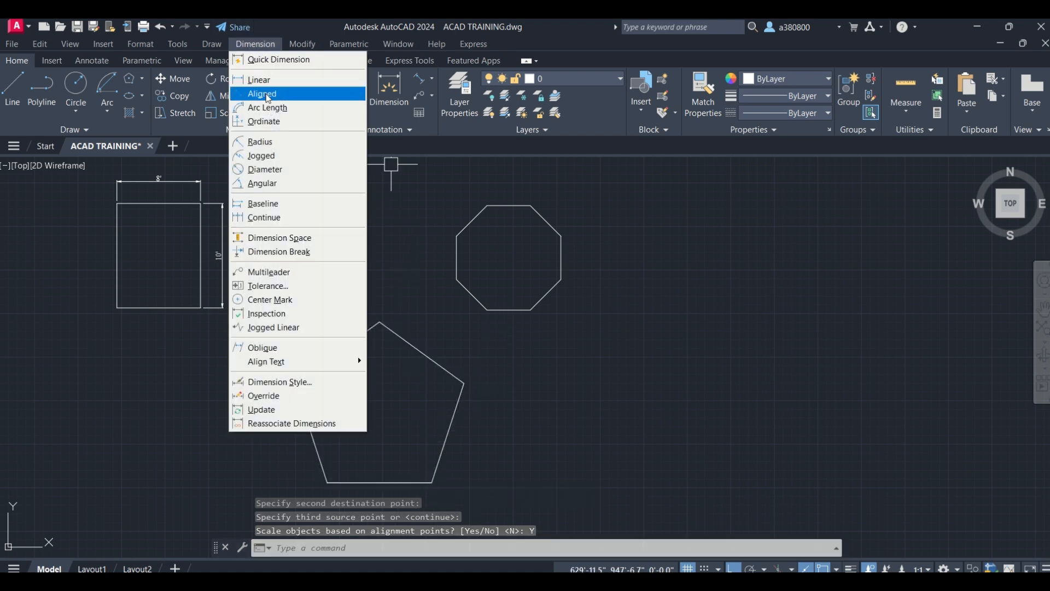
click(268, 93)
click(380, 323)
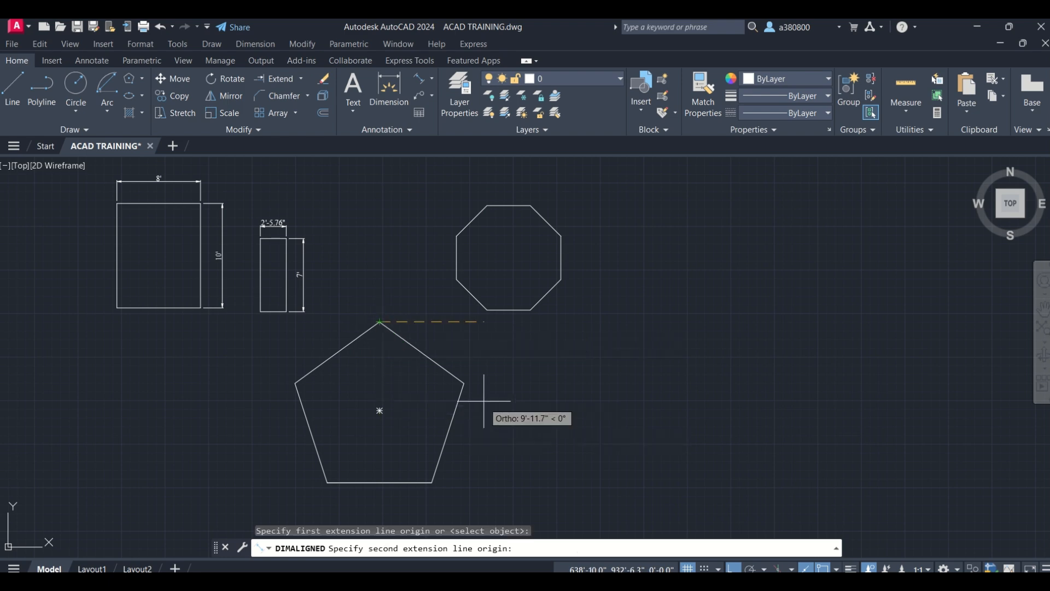
click(463, 383)
click(479, 366)
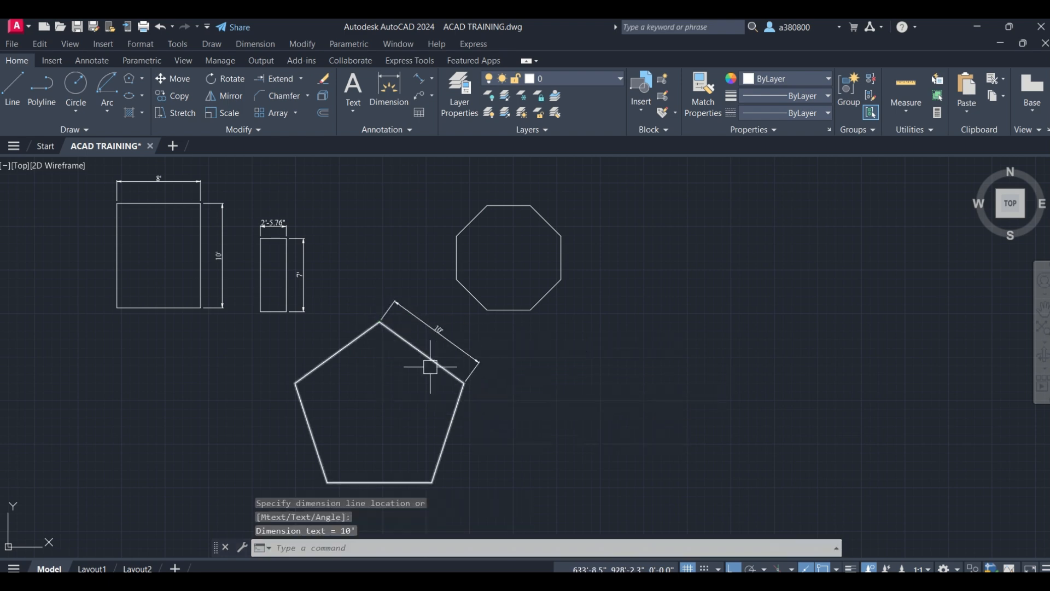
key(ctrl+z)
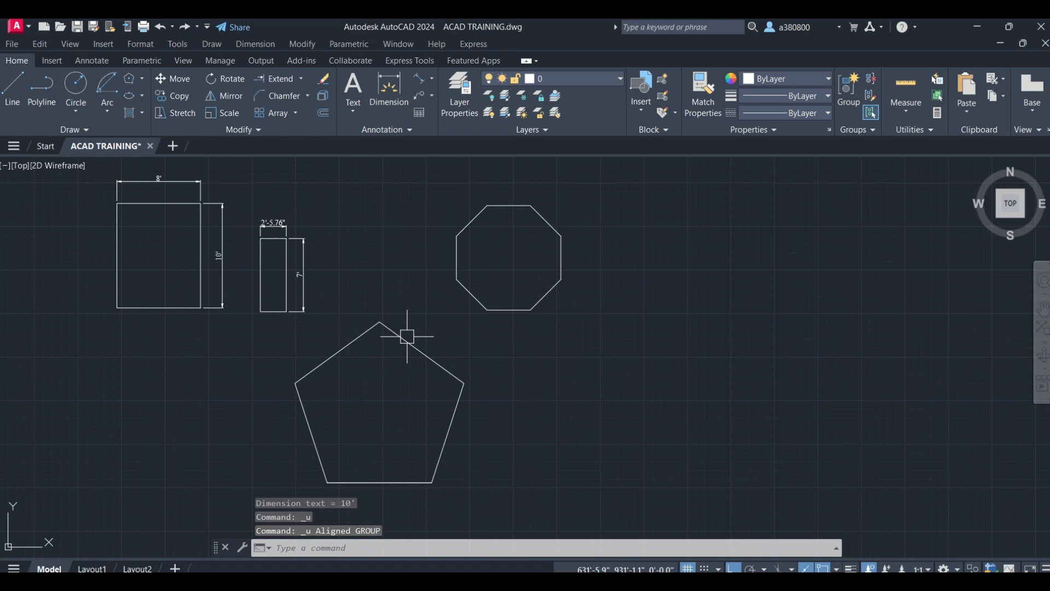
Insert the Toilet - Imperial block from the architectural tool palette to the right of the octagon, and close the palettes.
scroll(298, 303, down, 3)
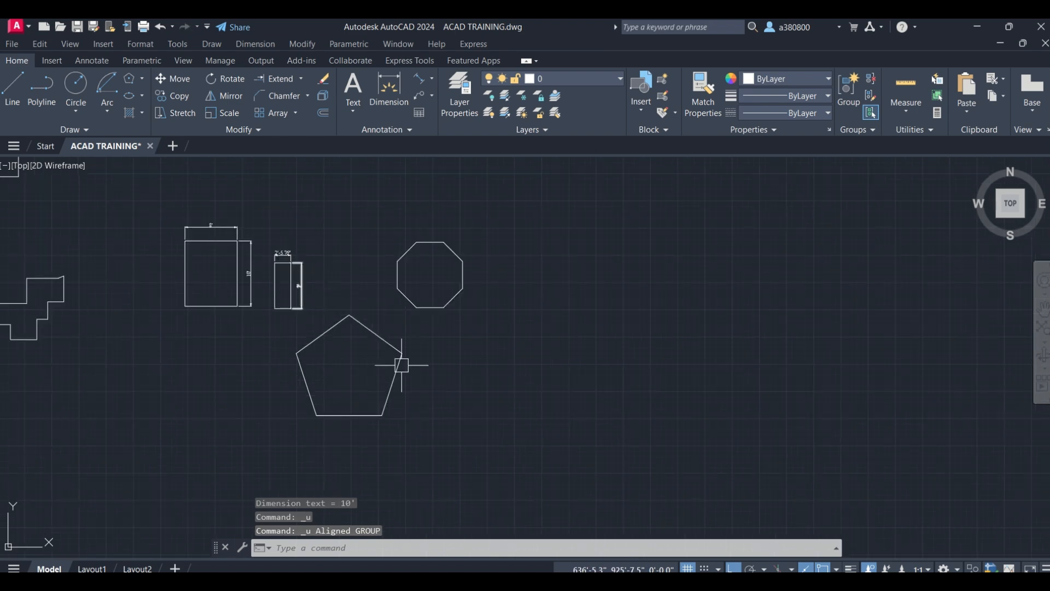
middle_drag(428, 290, 389, 295)
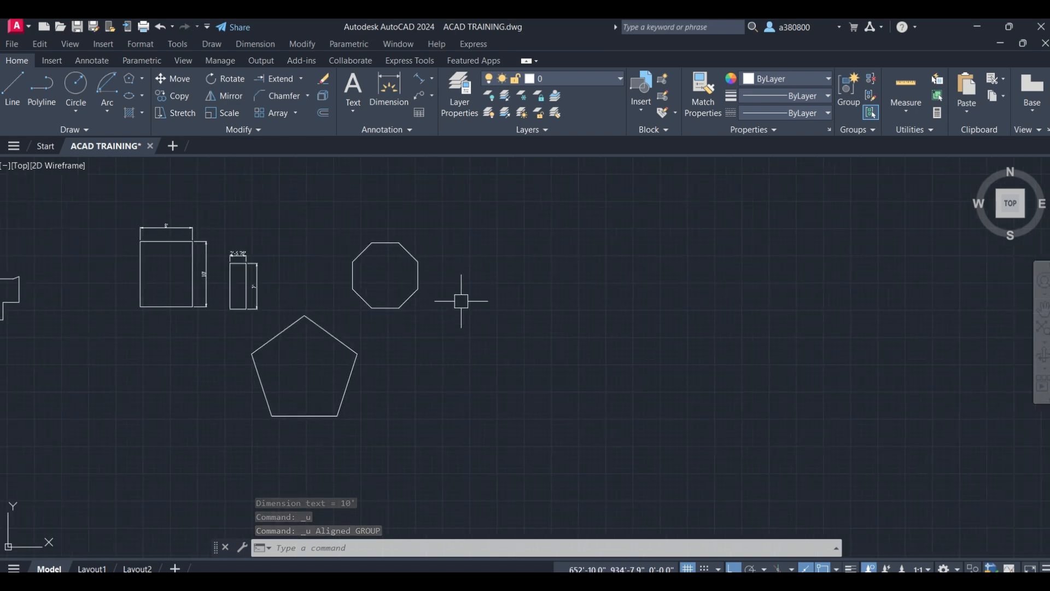
key(Escape)
key(Escape)
text(tp)
key(Return)
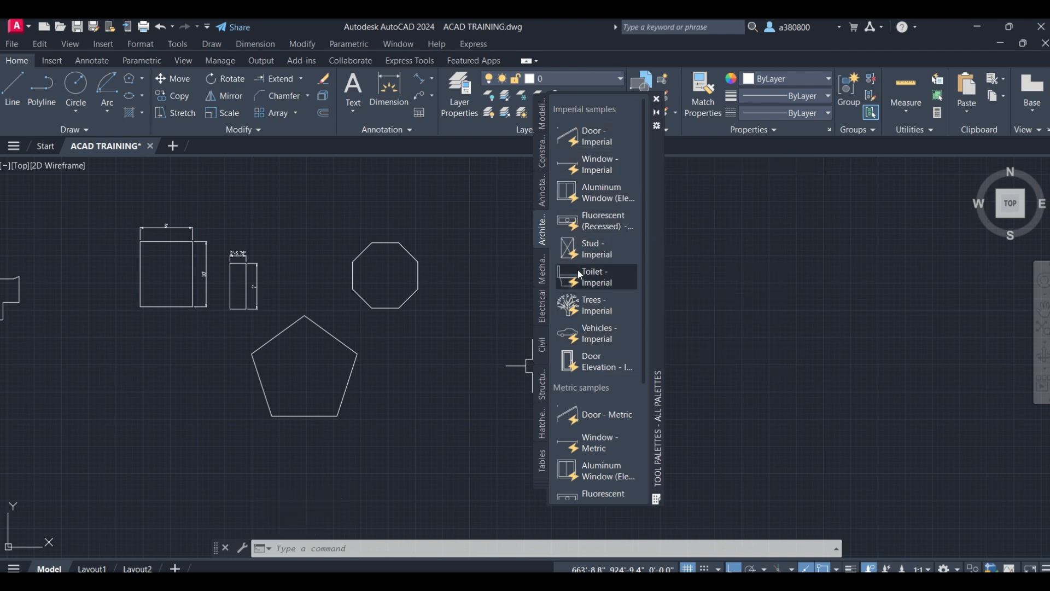
click(590, 280)
click(590, 283)
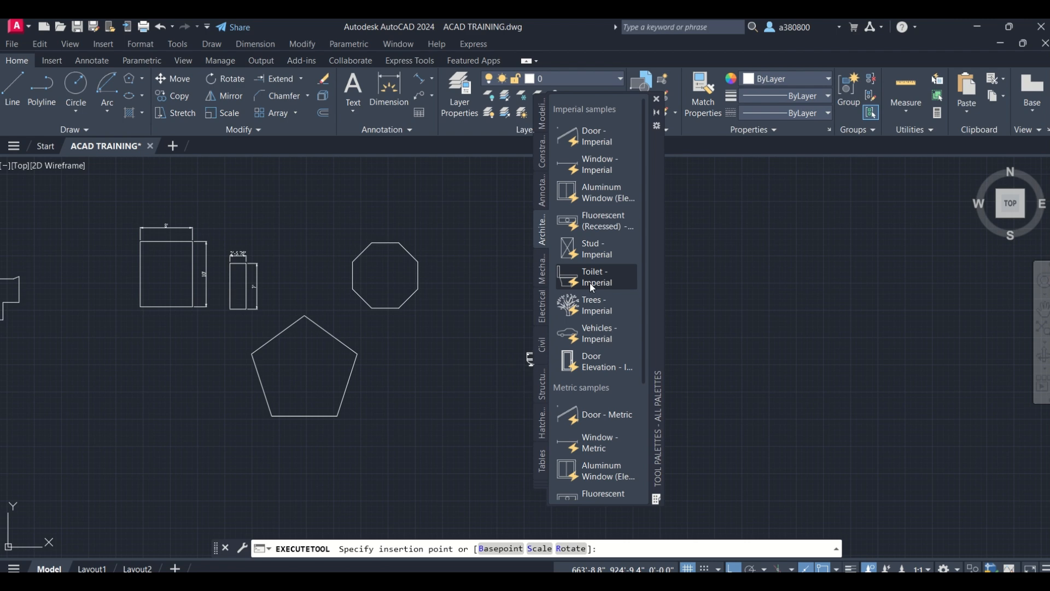
click(492, 267)
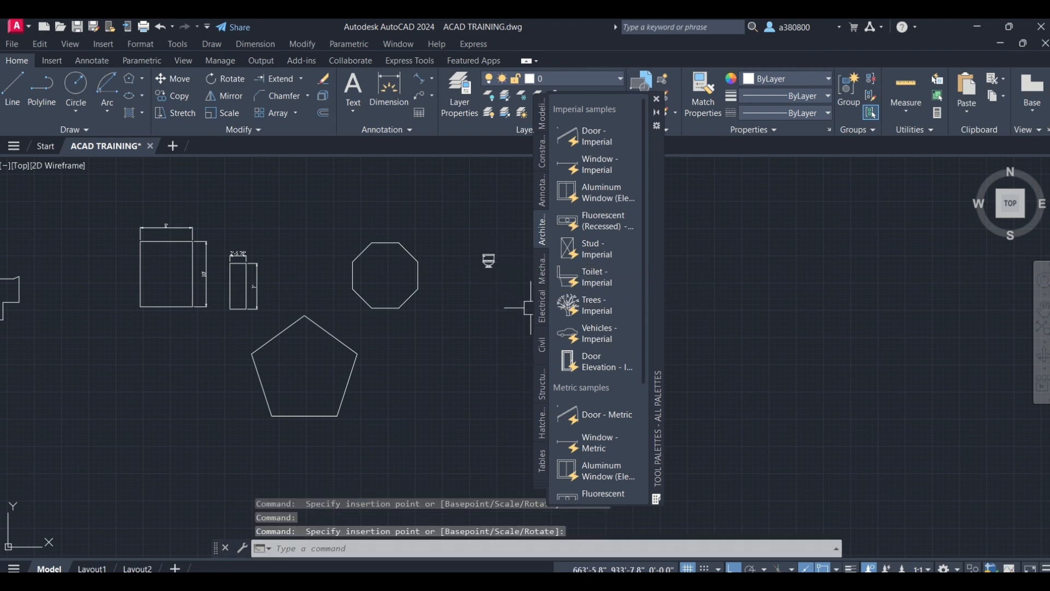
key(Escape)
key(Escape)
click(658, 99)
Switch the toilet block's visibility state from its front elevation to a plan view.
scroll(487, 252, up, 5)
click(494, 278)
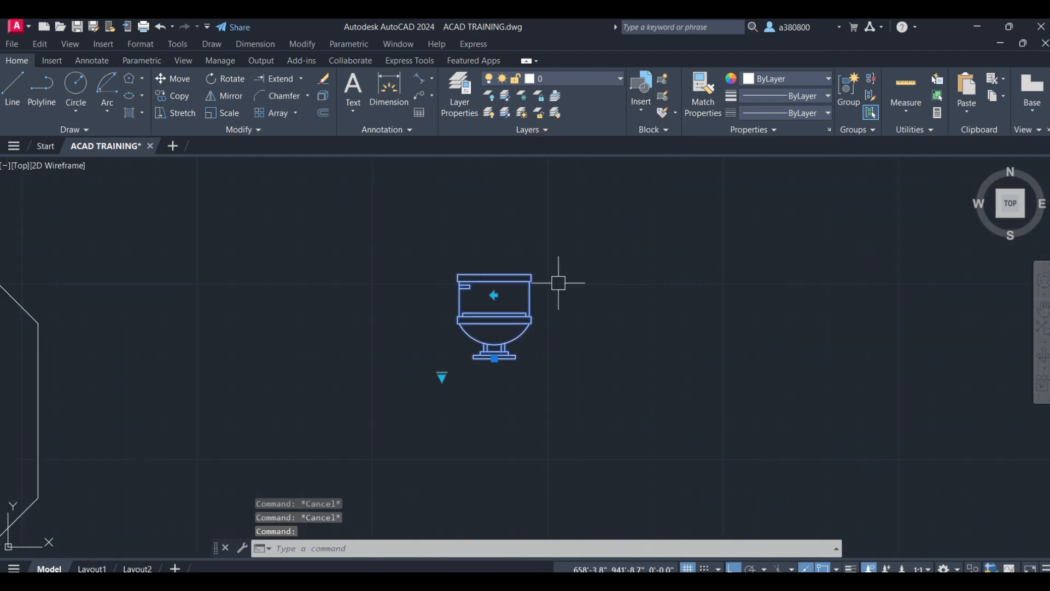
click(442, 380)
click(441, 372)
click(442, 378)
click(499, 396)
scroll(509, 306, down, 5)
key(Escape)
key(Escape)
scroll(497, 293, up, 6)
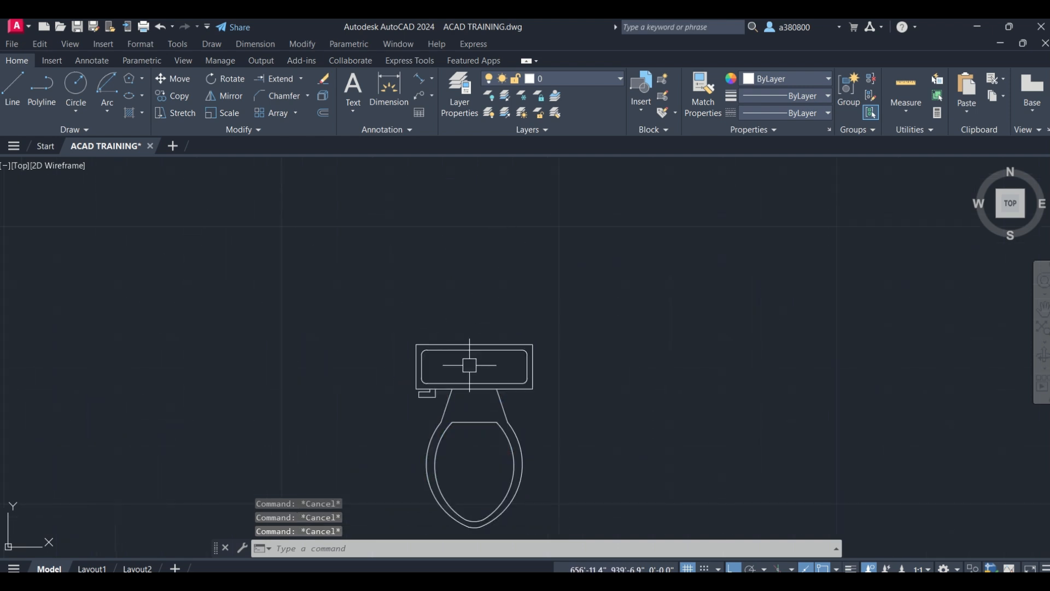
Draw a stepped outline above the toilet with the Line tool: down, 2' right, up, and right again.
scroll(469, 370, down, 2)
middle_drag(519, 355, 436, 399)
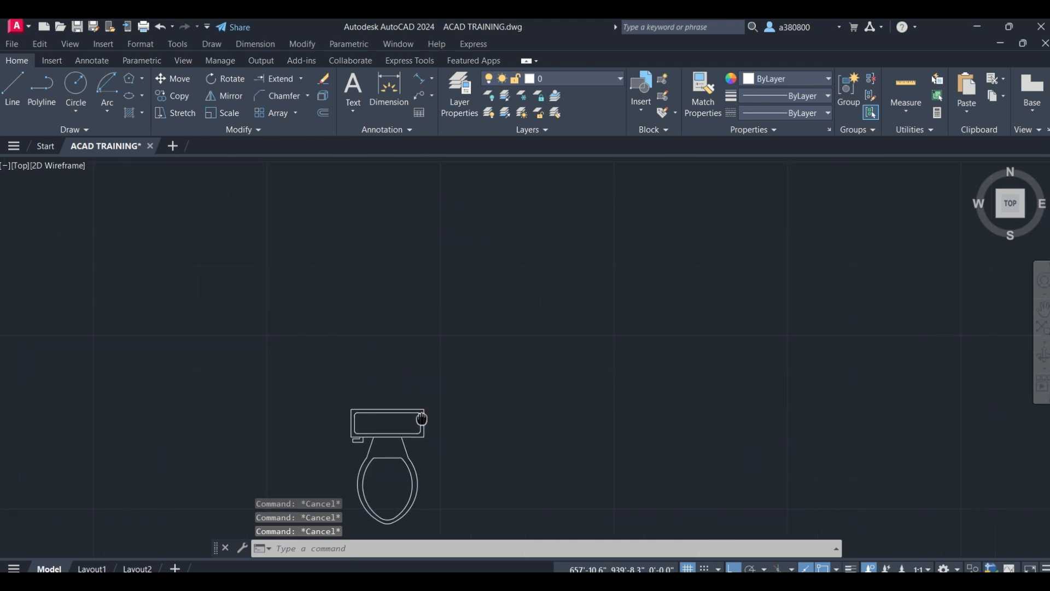
click(20, 91)
click(386, 190)
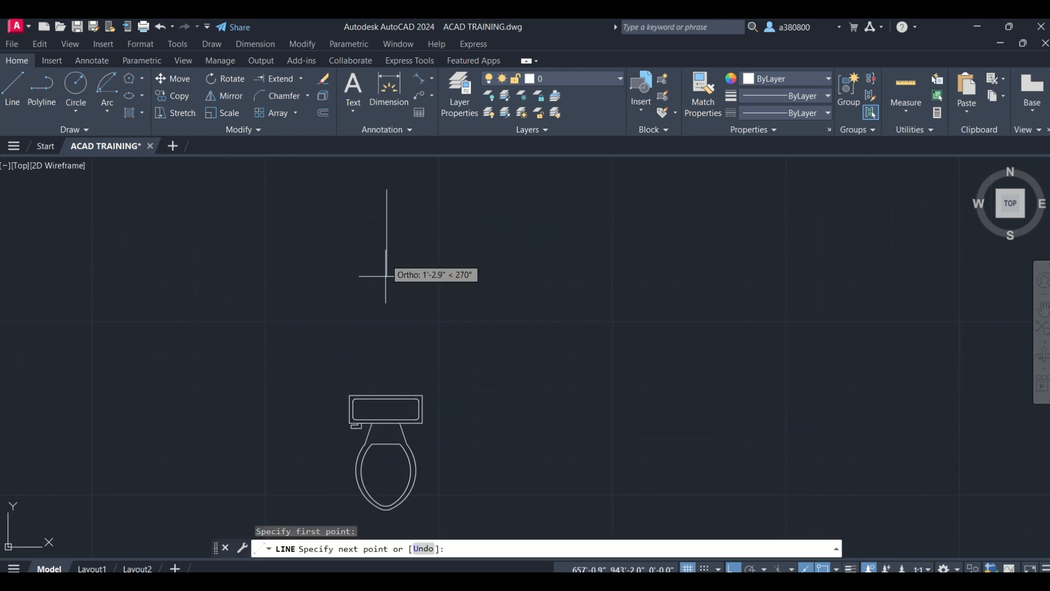
click(399, 256)
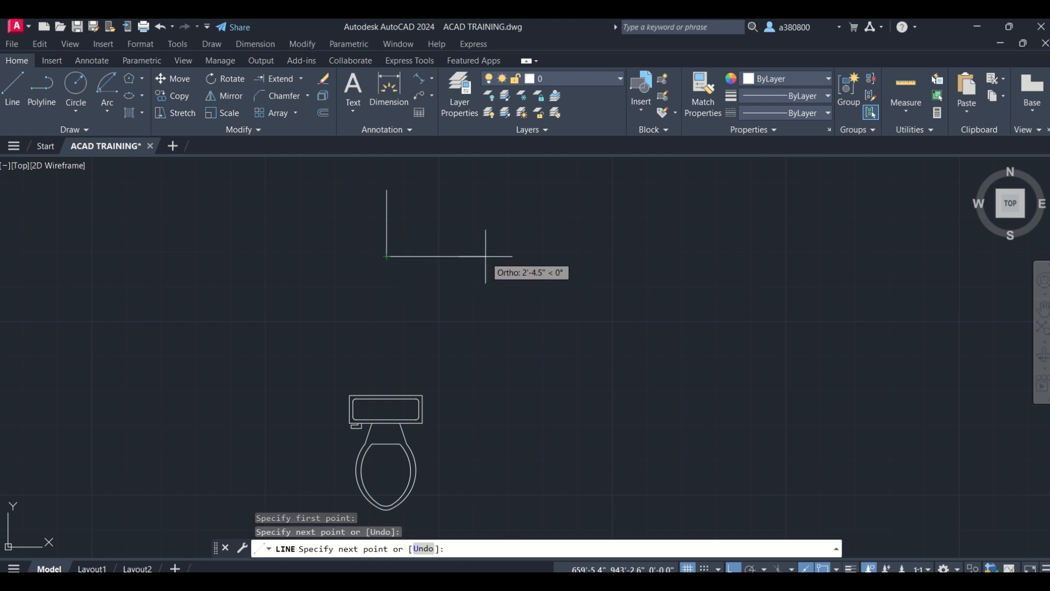
text(2)
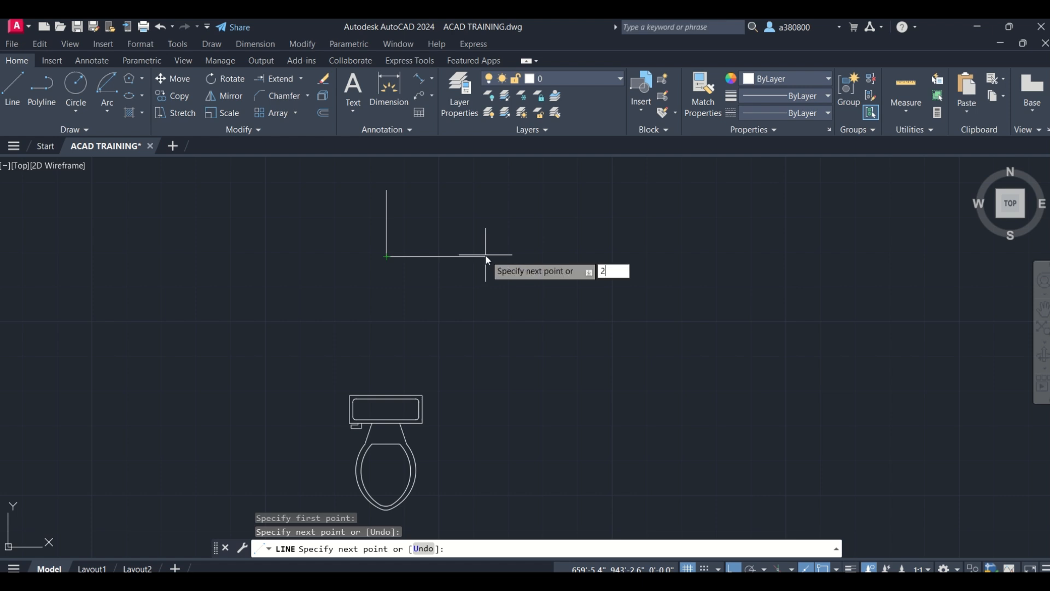
text(')
key(Return)
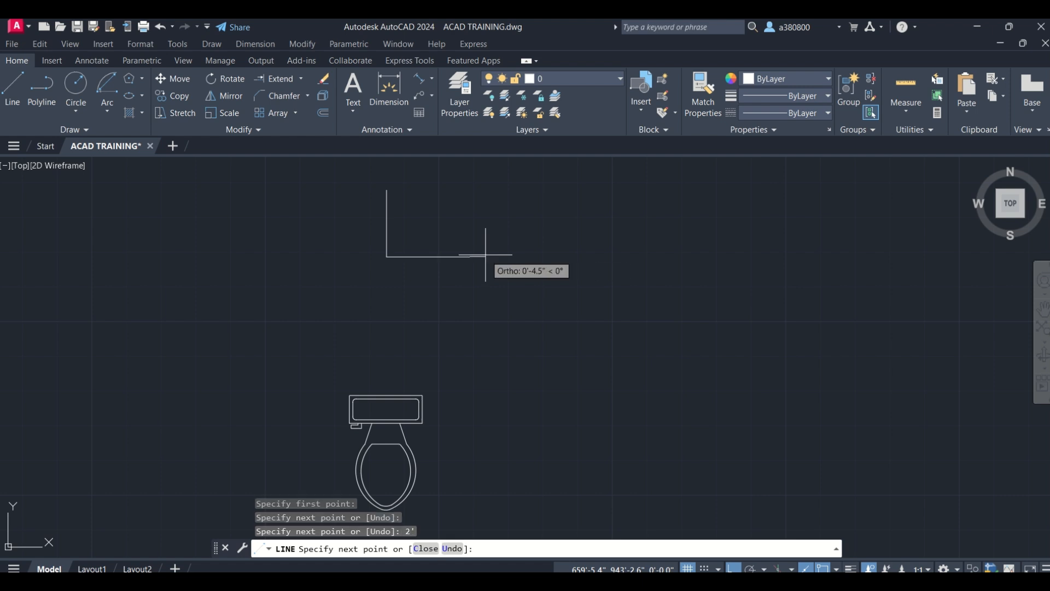
click(485, 214)
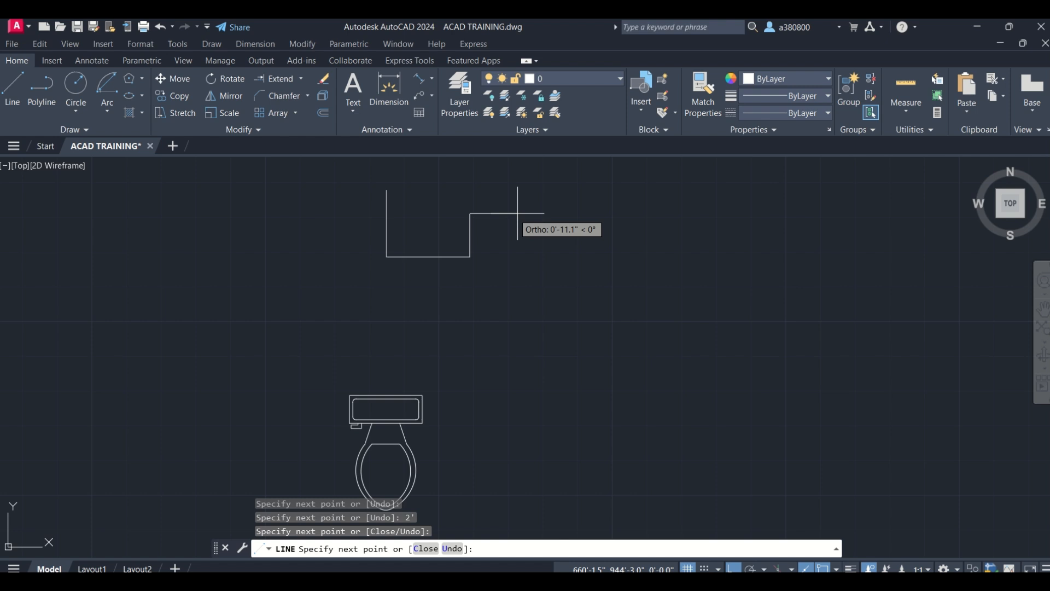
click(607, 214)
key(Escape)
key(Escape)
Align the toilet block's two upper tank corners with the ends of the 2' line, scaling the block to the alignment points.
middle_drag(404, 379, 373, 359)
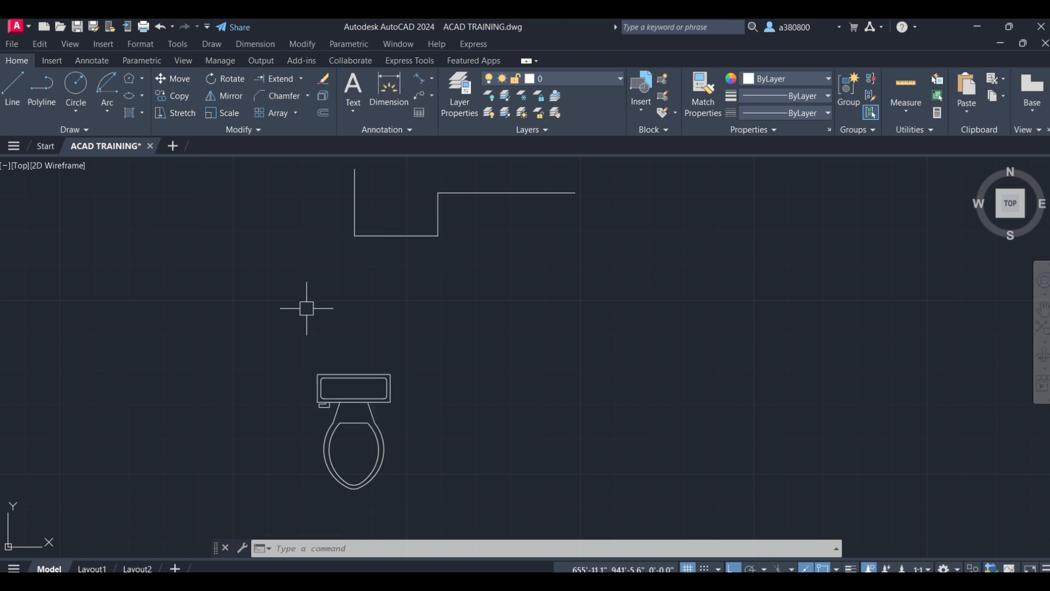
key(Escape)
key(Escape)
key(Escape)
text(ALIGN)
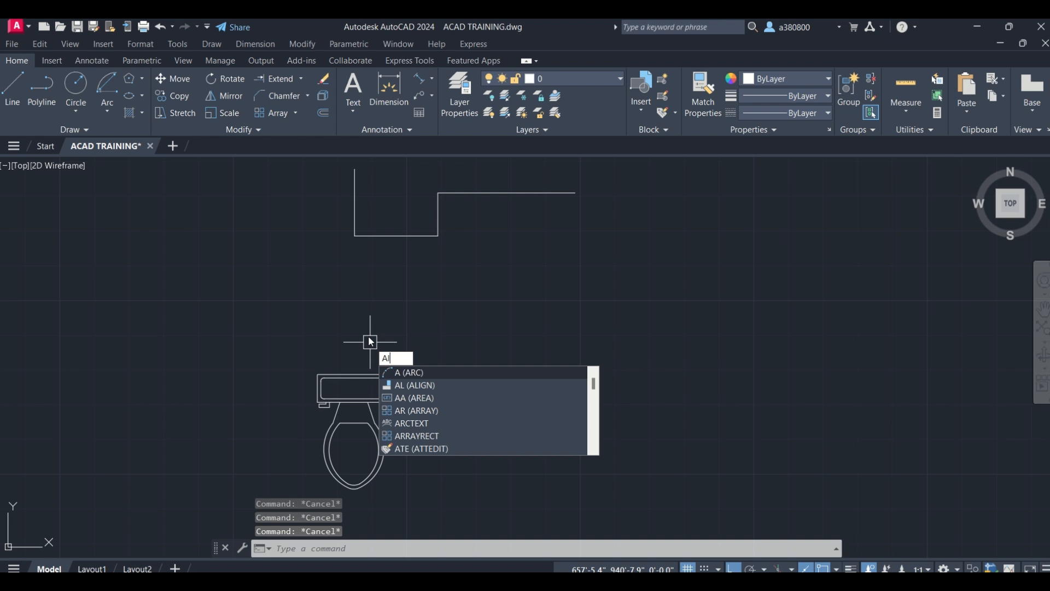
key(Return)
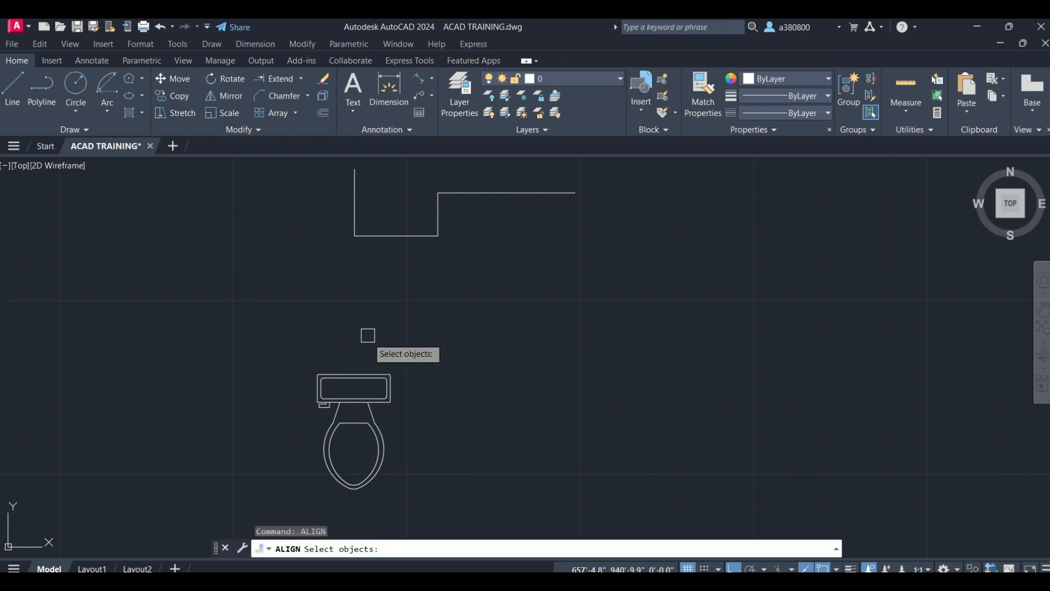
click(359, 376)
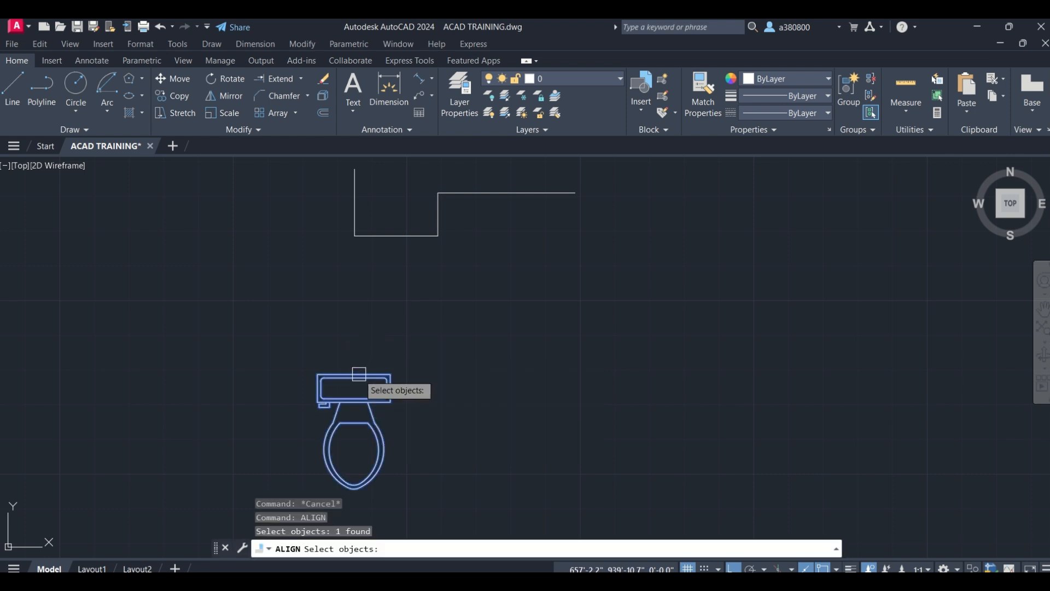
key(Return)
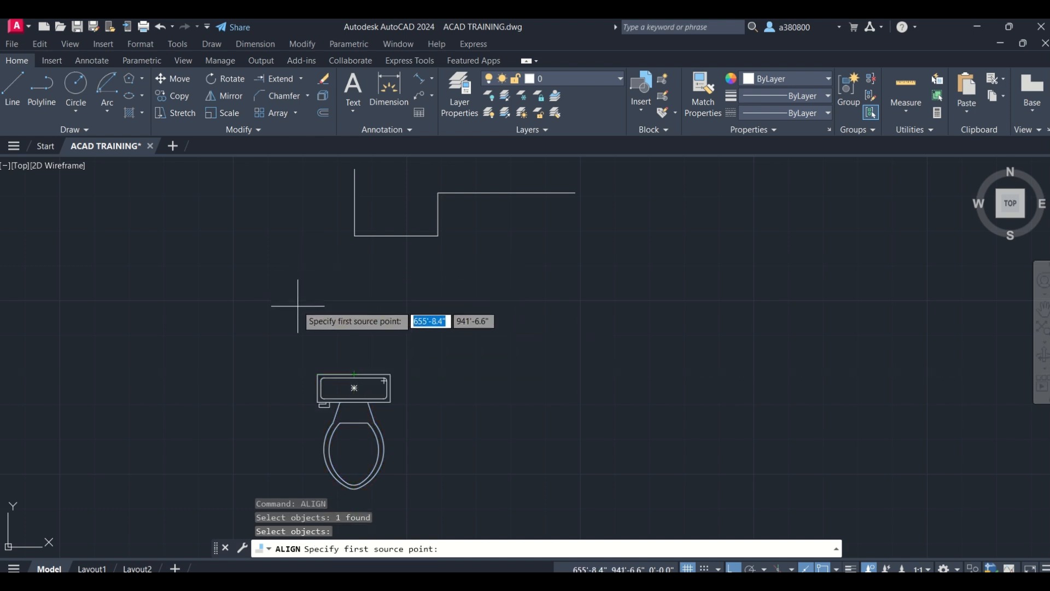
click(317, 374)
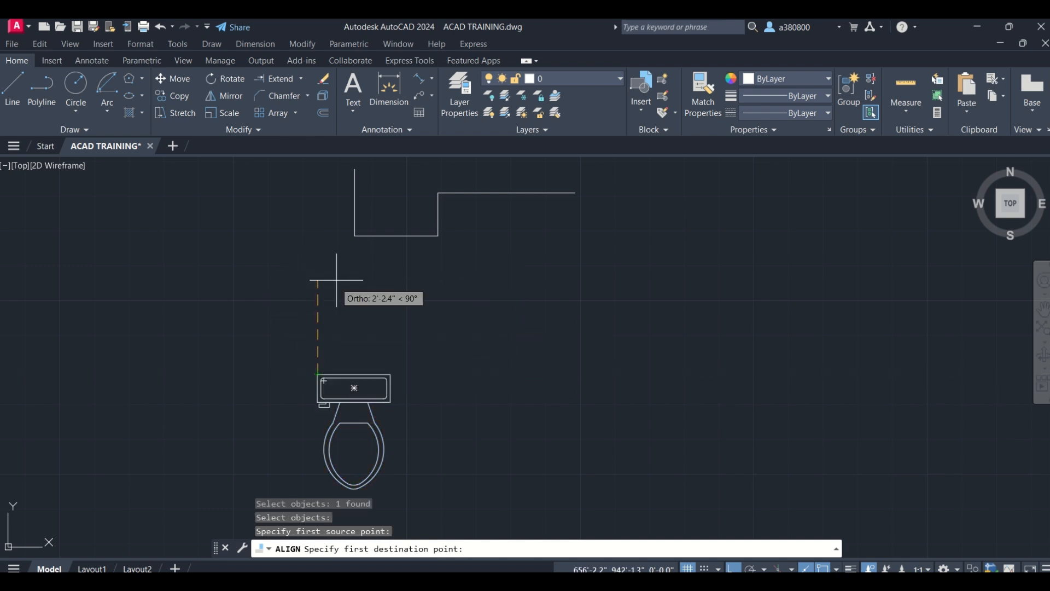
click(354, 235)
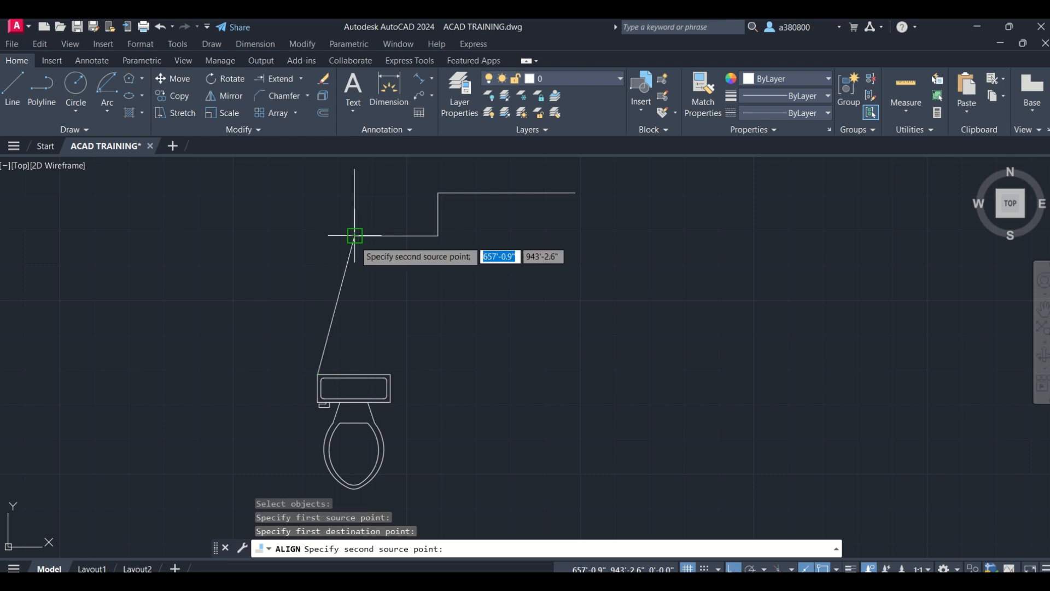
click(390, 374)
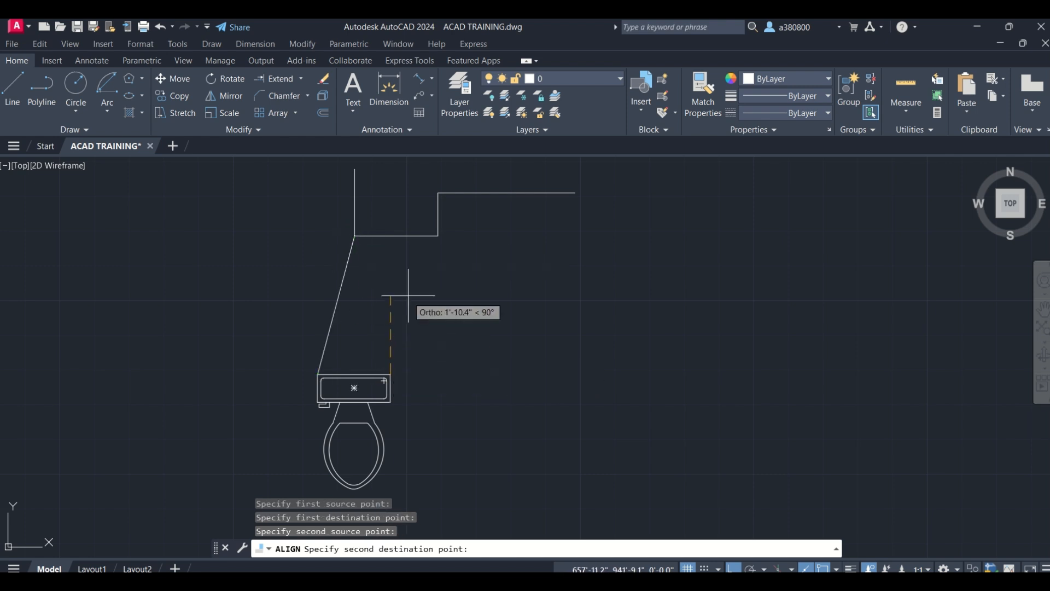
click(438, 235)
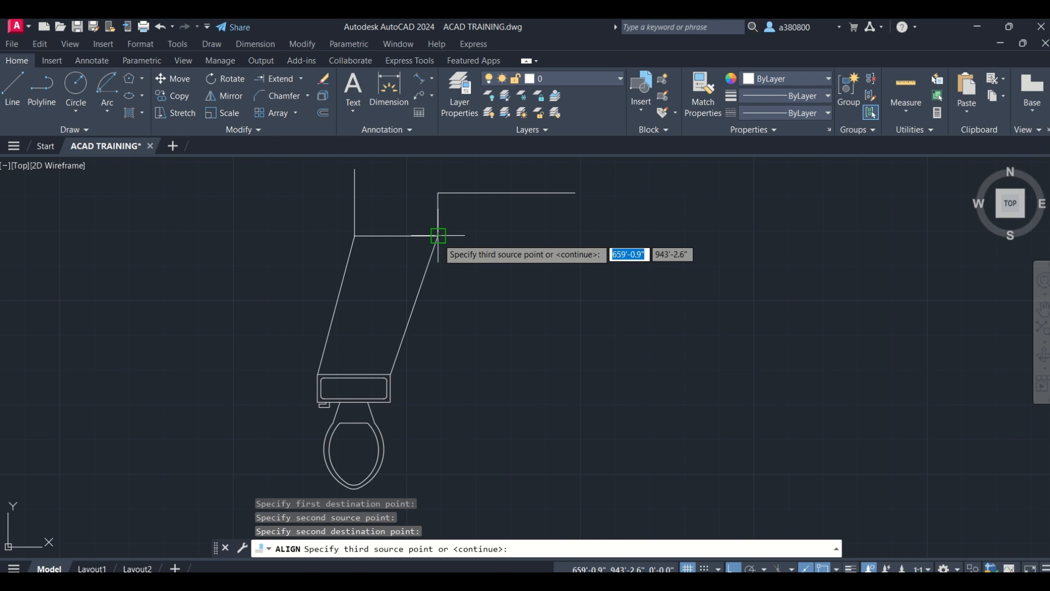
key(Return)
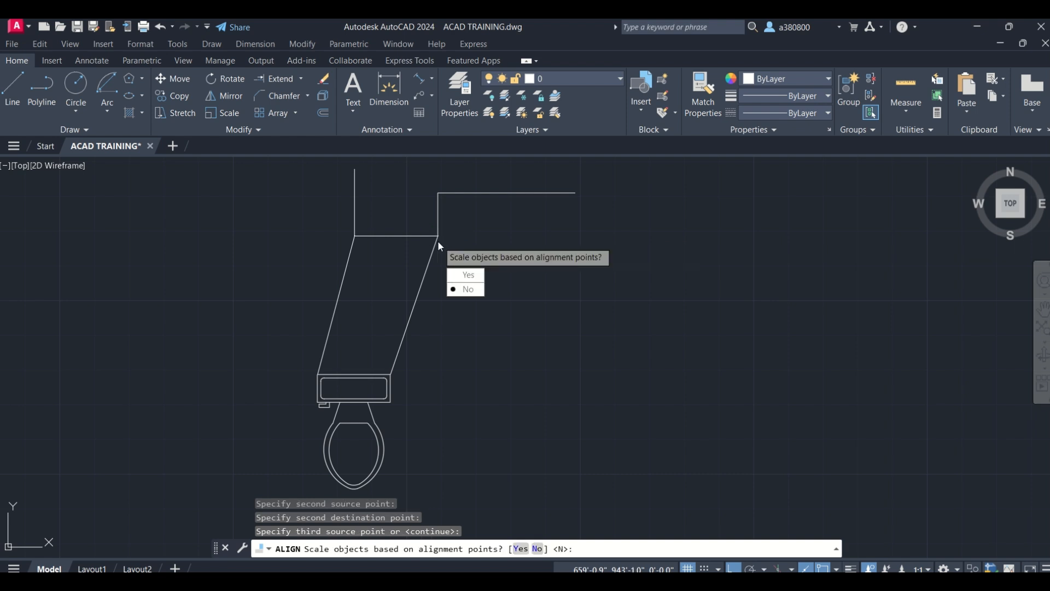
text(Y)
key(Return)
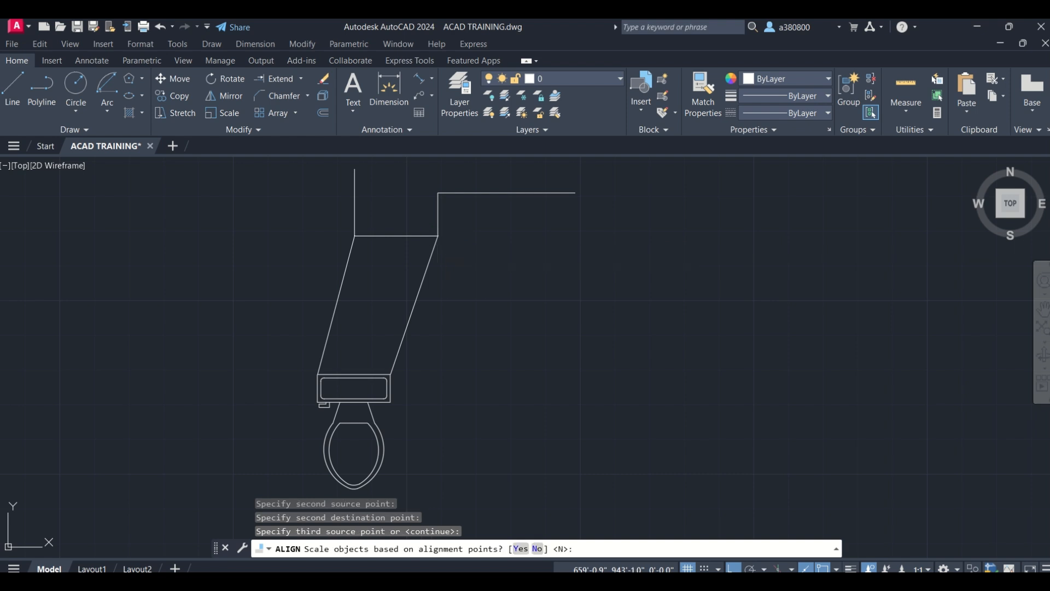
scroll(390, 212, up, 4)
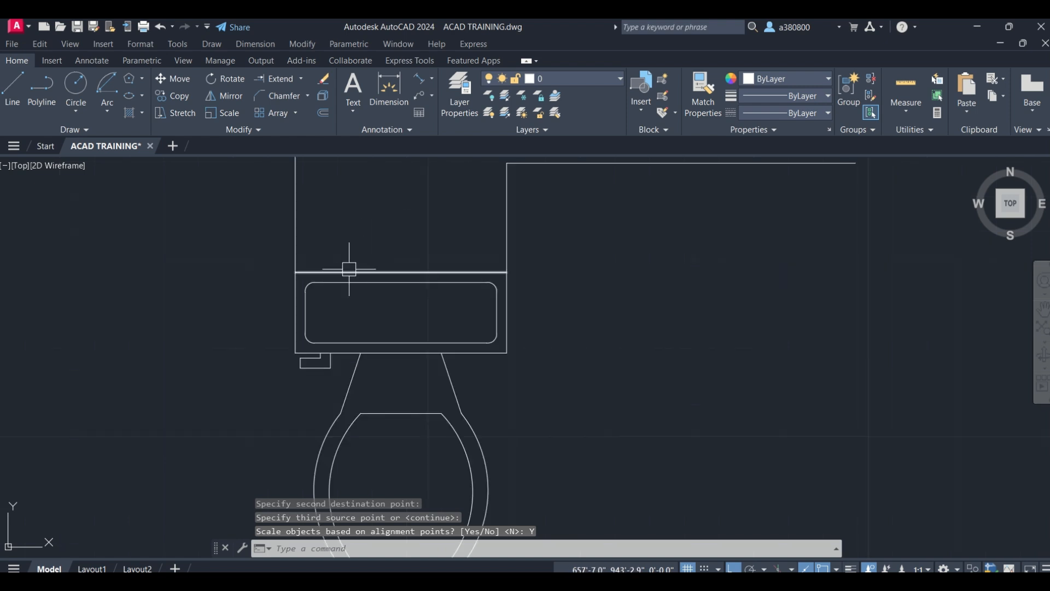
scroll(363, 276, down, 5)
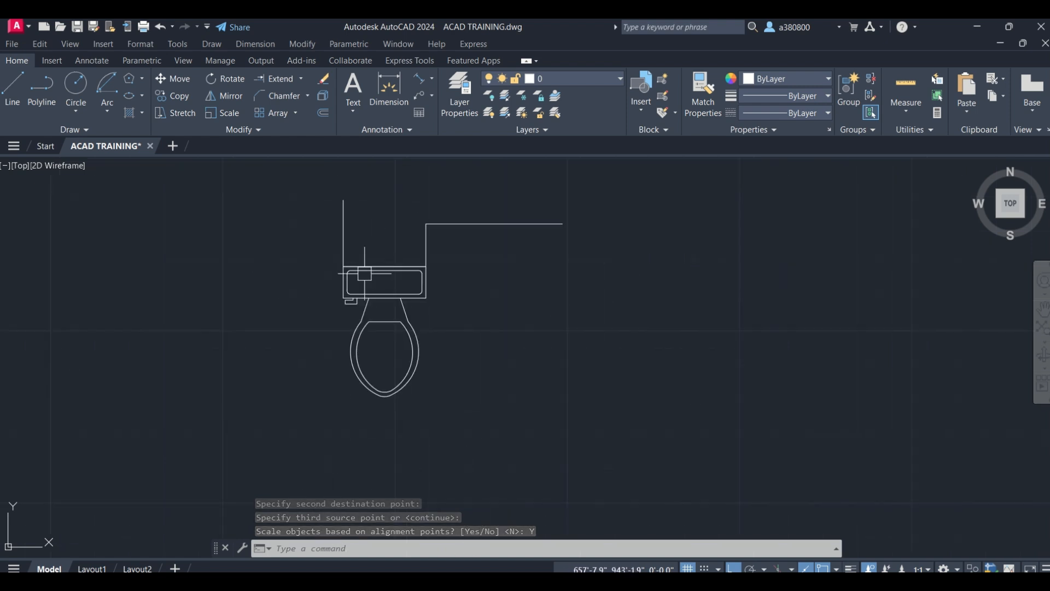
scroll(476, 300, down, 4)
scroll(476, 301, down, 4)
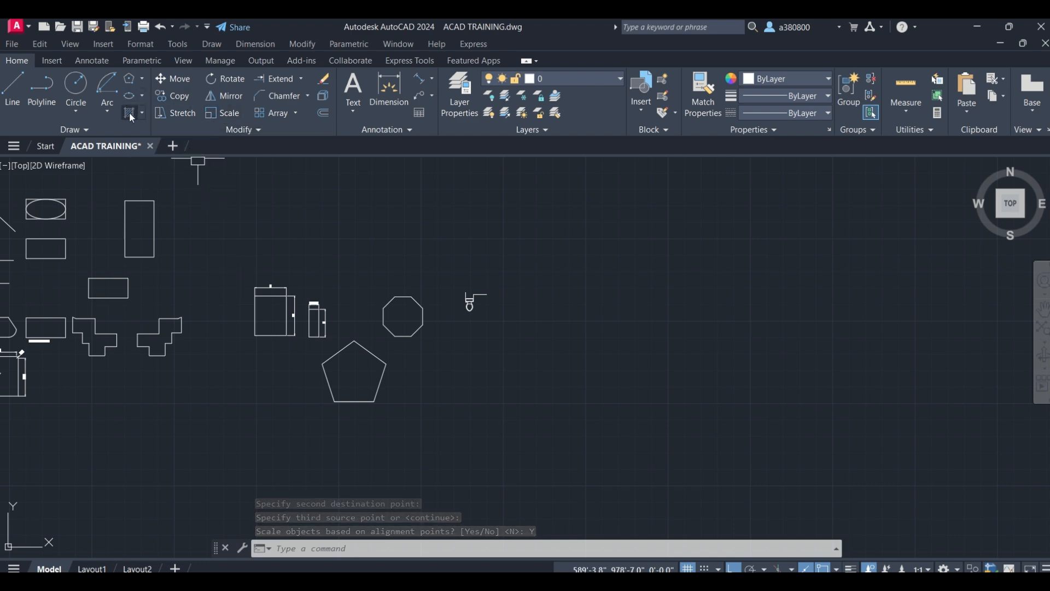
scroll(88, 200, up, 4)
scroll(88, 199, up, 4)
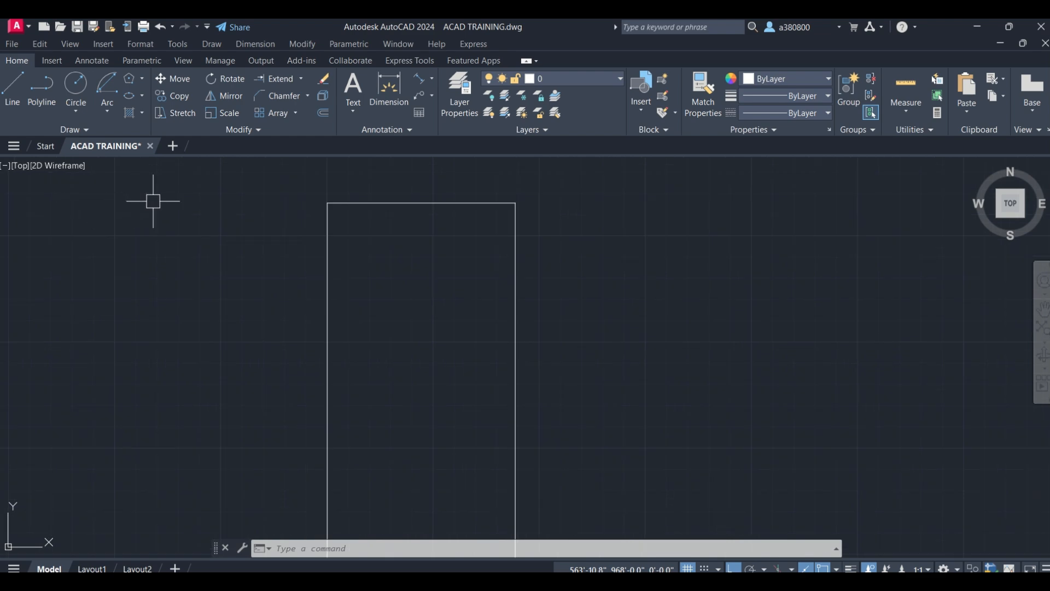
scroll(158, 199, down, 4)
scroll(220, 253, up, 2)
mouse_move(220, 253)
middle_down()
mouse_move(249, 282)
mouse_move(277, 286)
middle_up()
click(140, 114)
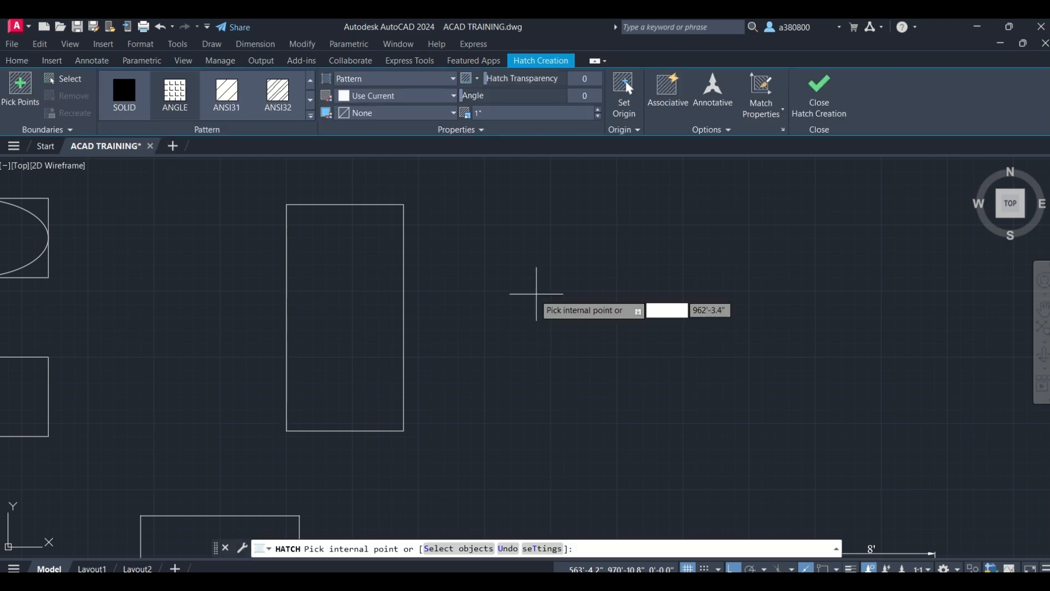
key(Escape)
key(Escape)
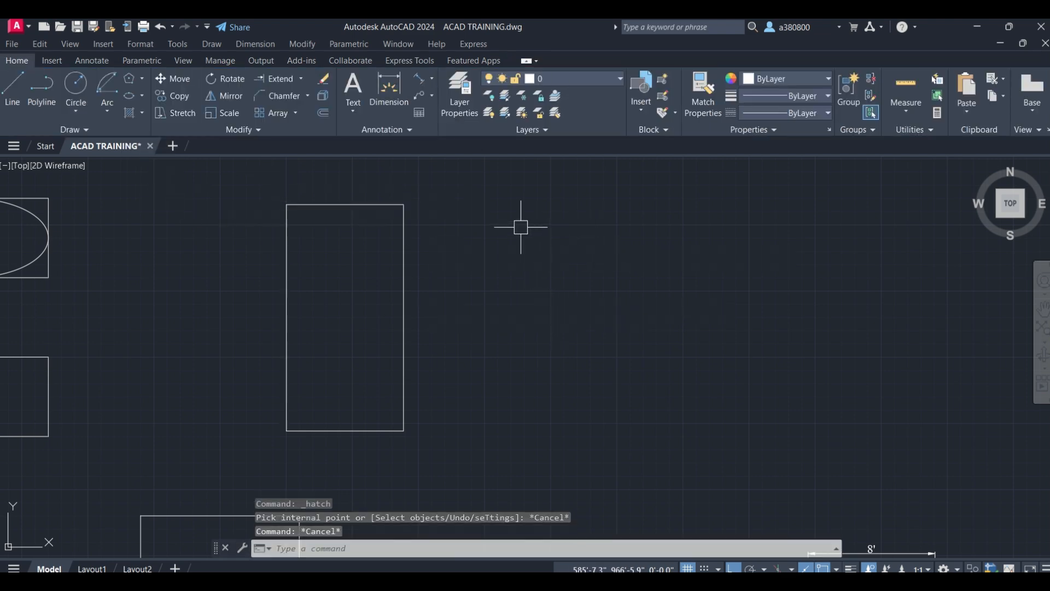
key(Escape)
text(H)
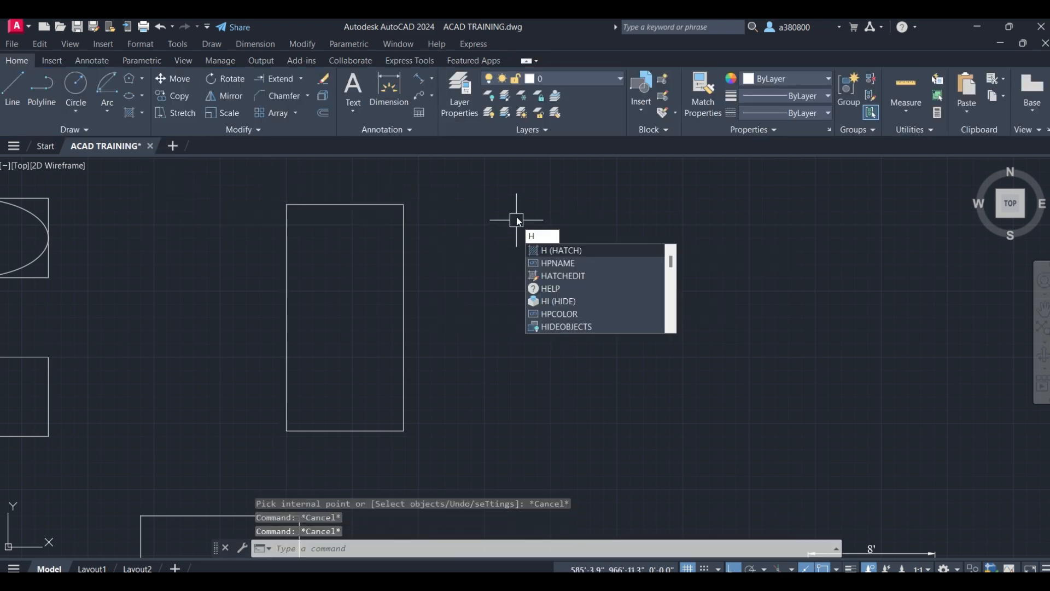
key(Return)
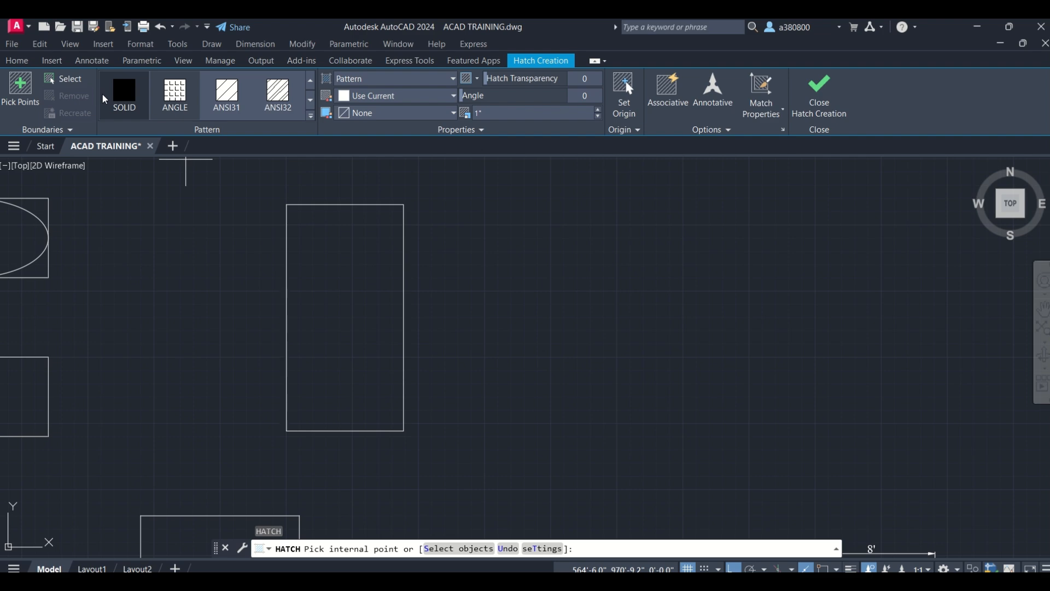
key(Escape)
key(Escape)
key(Escape)
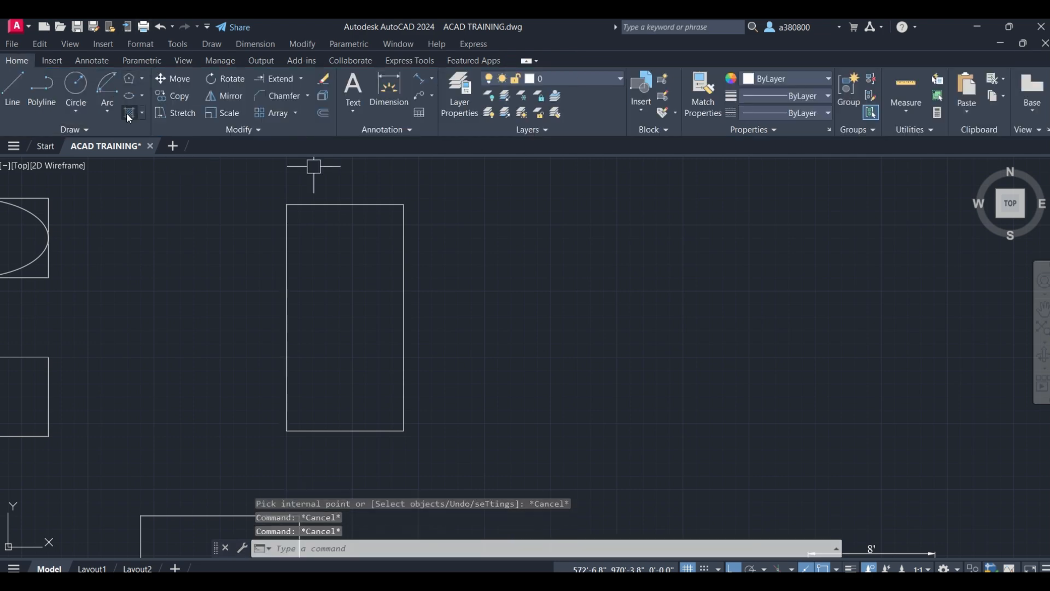
Look through the hatch and array command variants and the insert, annotation and view tools.
click(141, 113)
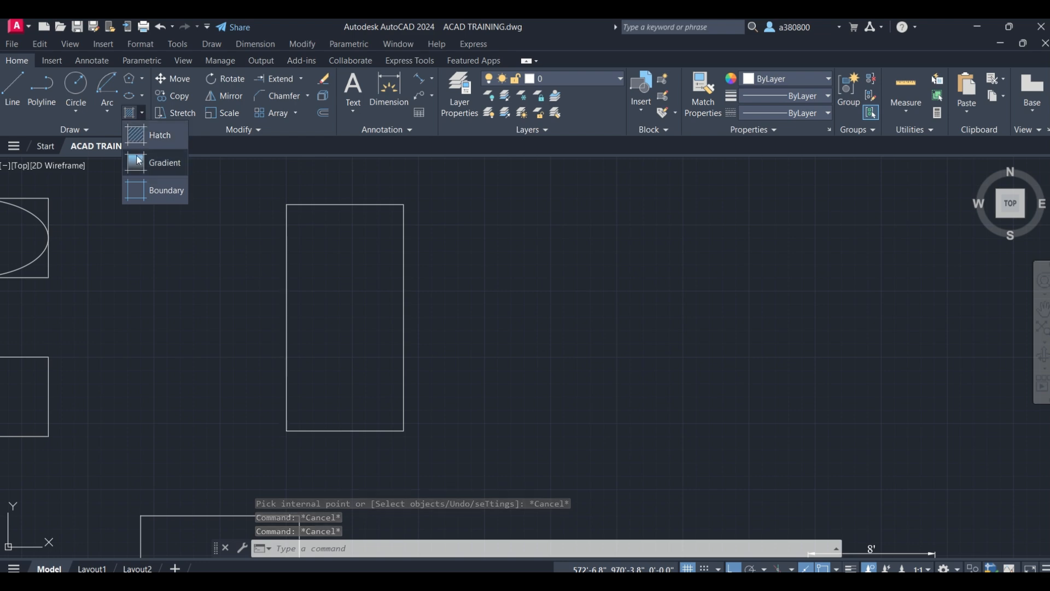
click(140, 113)
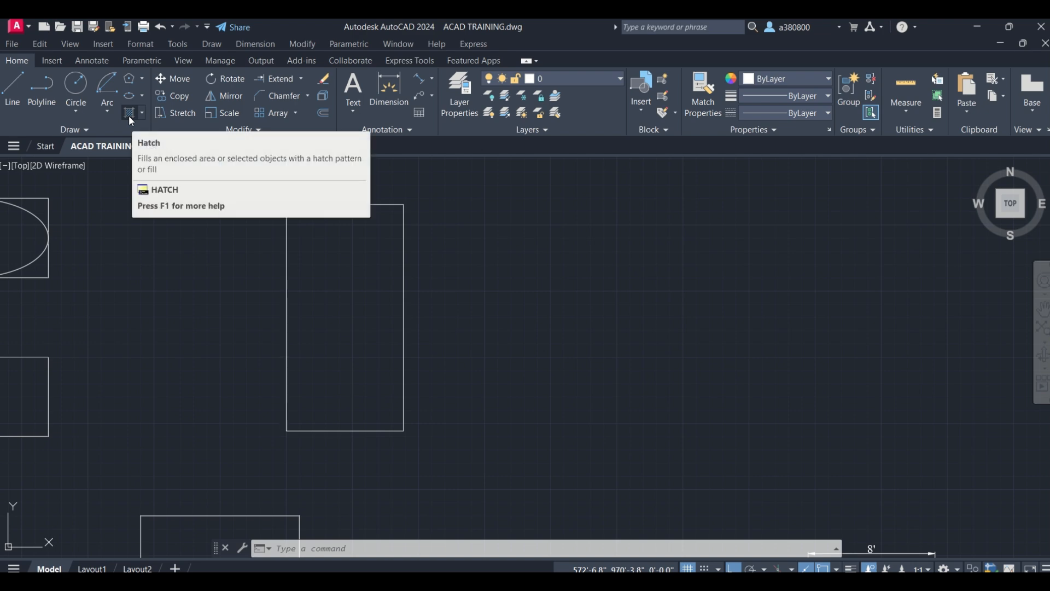
click(141, 115)
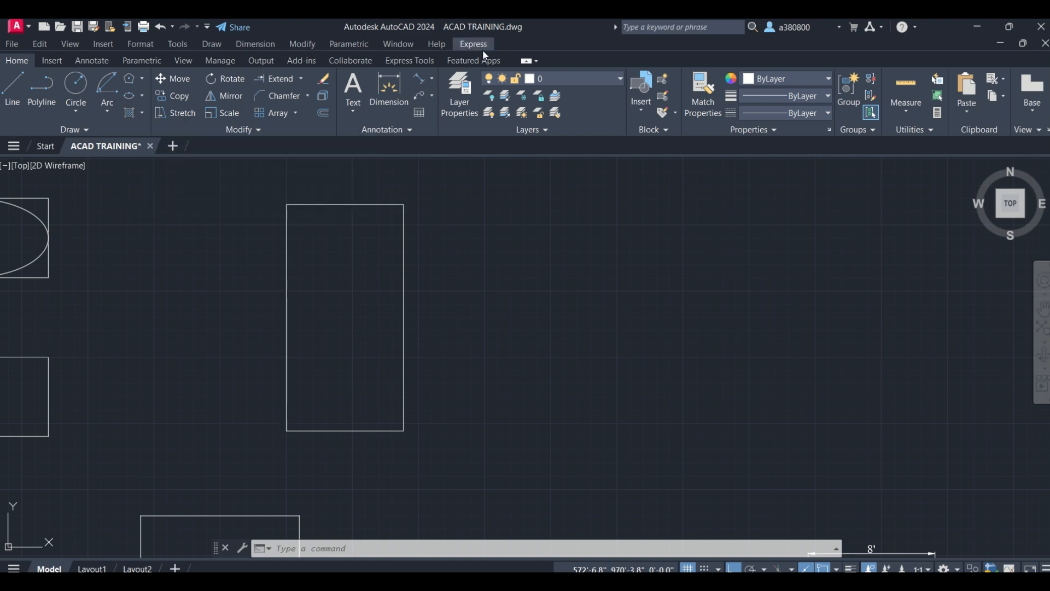
click(297, 113)
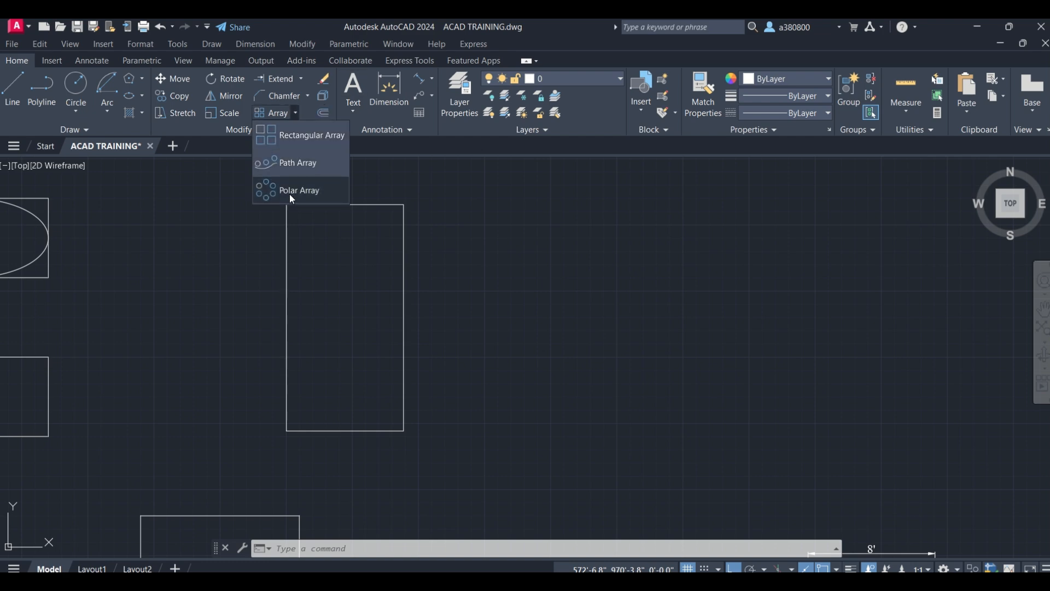
click(295, 107)
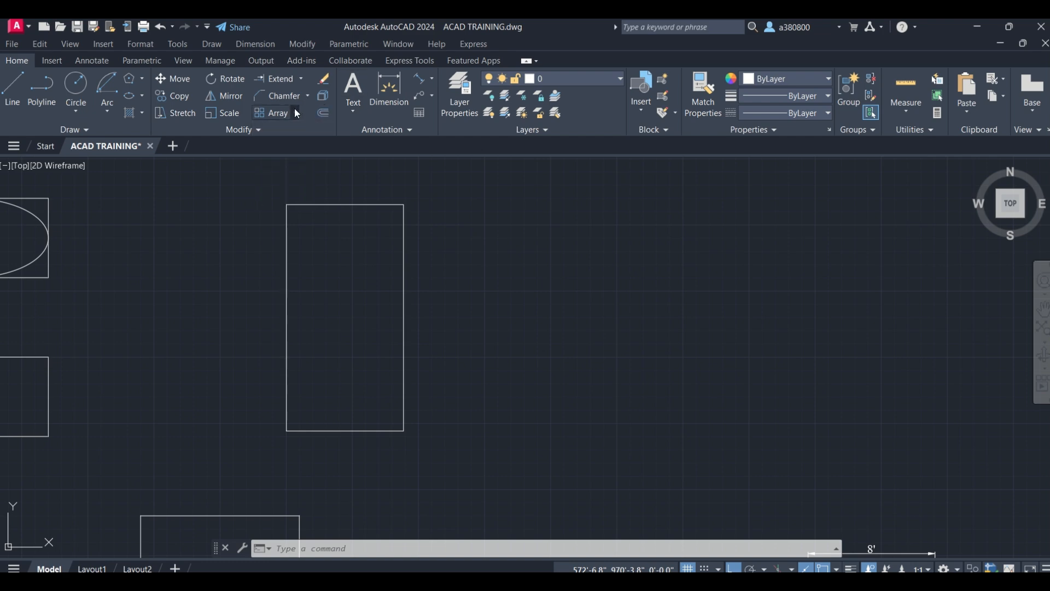
click(354, 115)
click(355, 115)
click(65, 60)
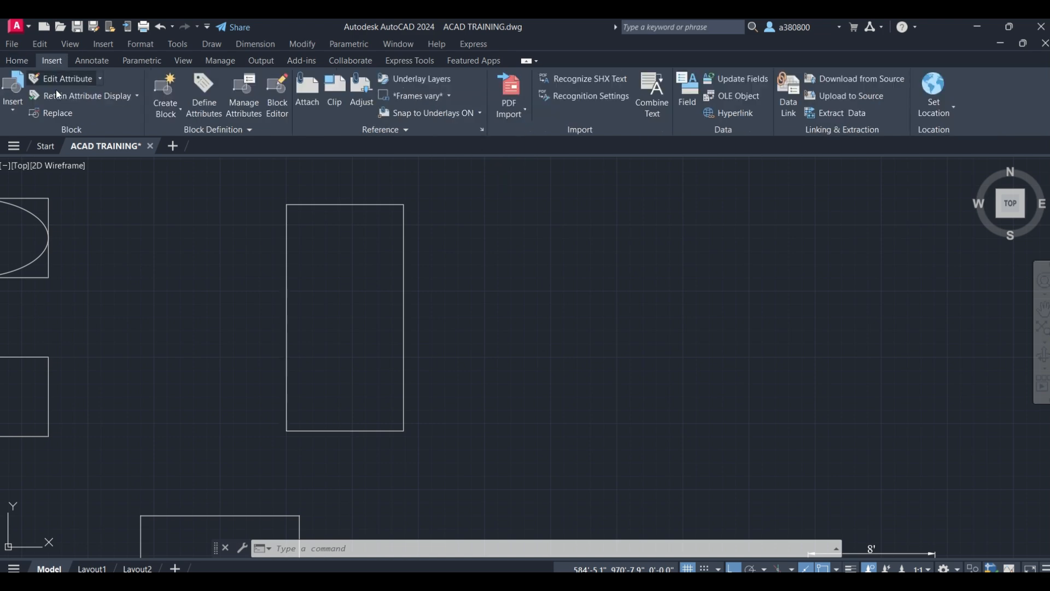
click(77, 63)
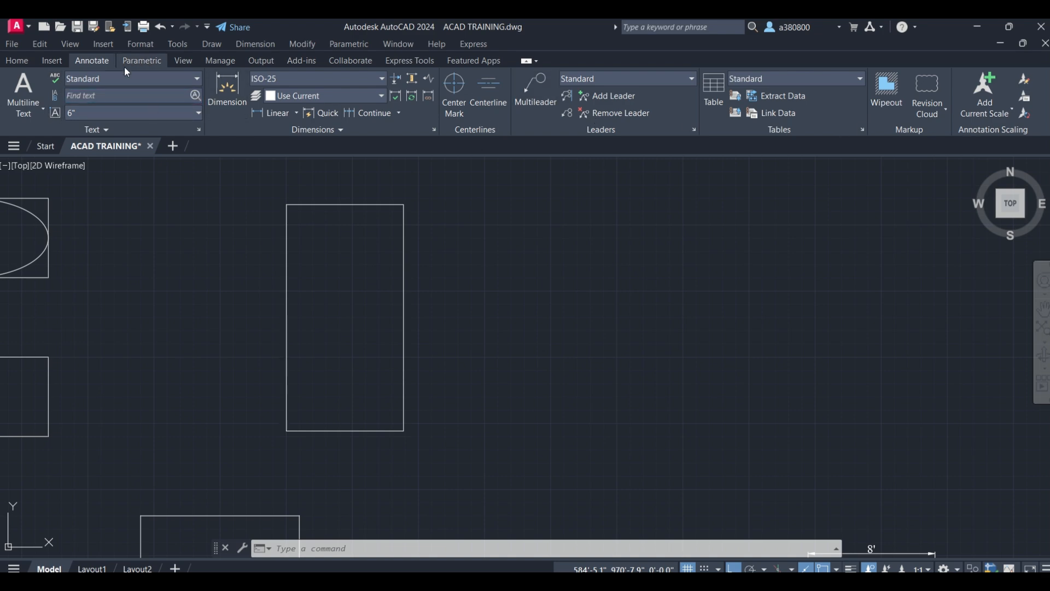
click(202, 60)
click(173, 61)
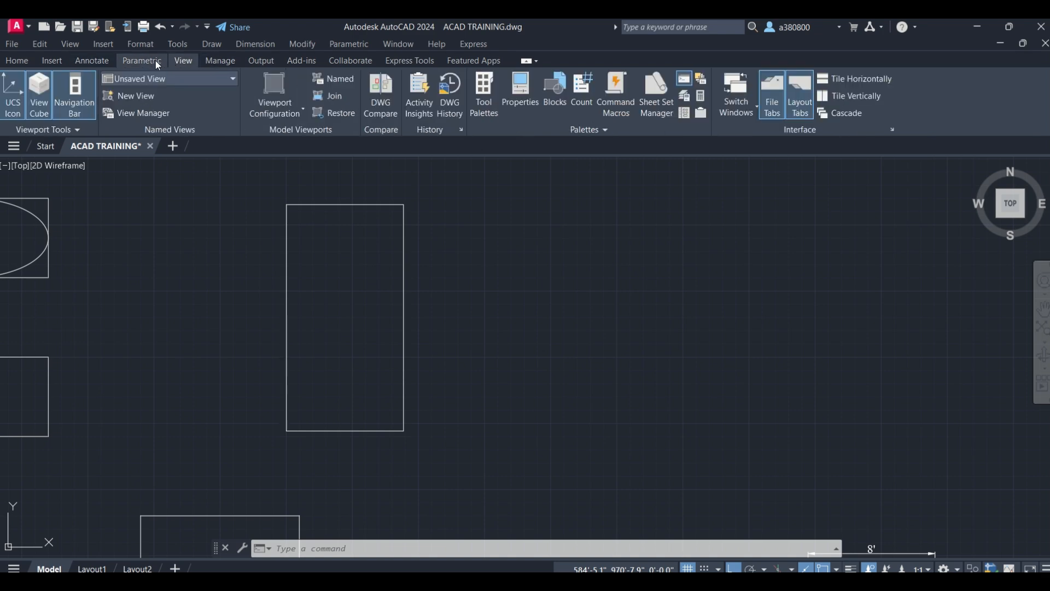
Attach the image fedfd as a reference with a full path, leaving insertion point and scale to be specified on-screen.
click(56, 61)
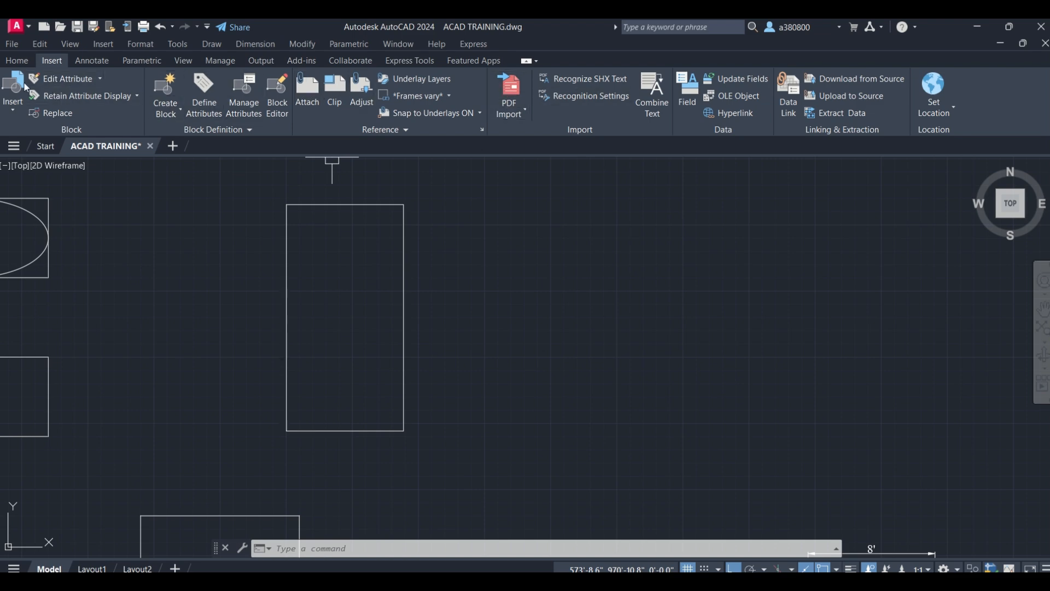
click(16, 106)
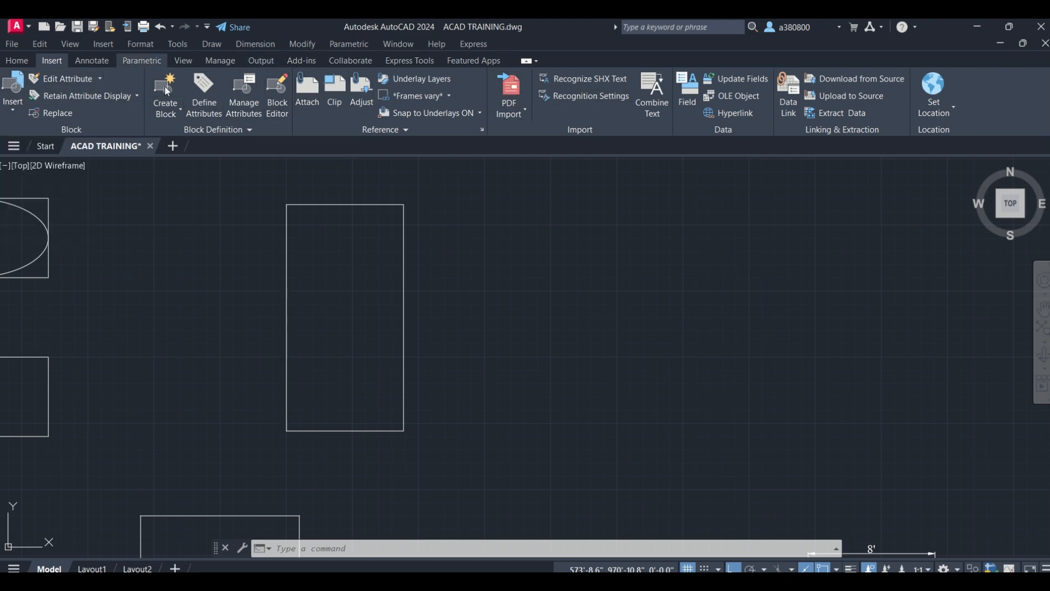
click(308, 90)
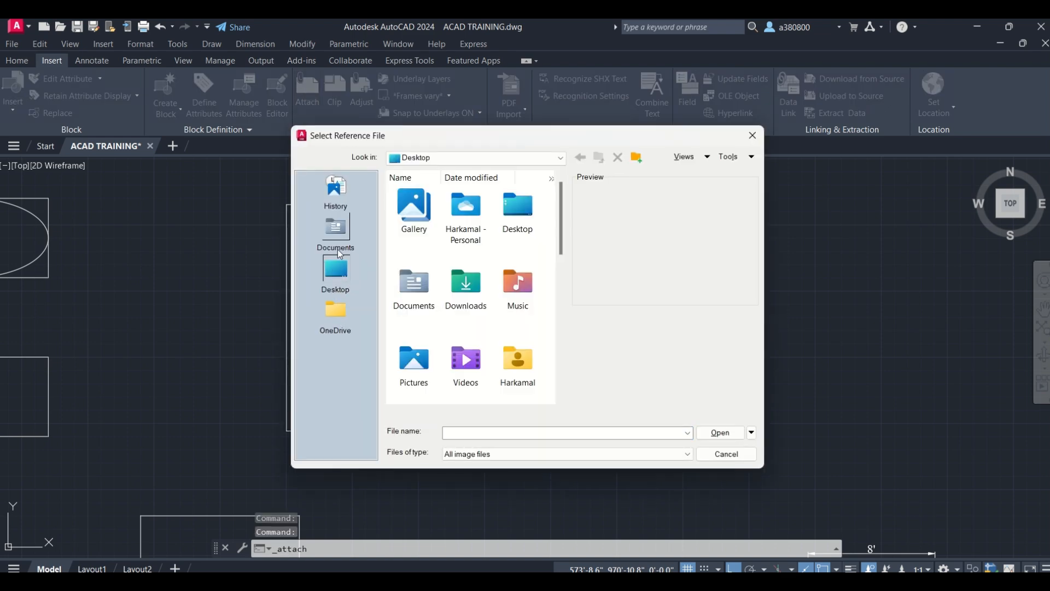
scroll(464, 238, down, 5)
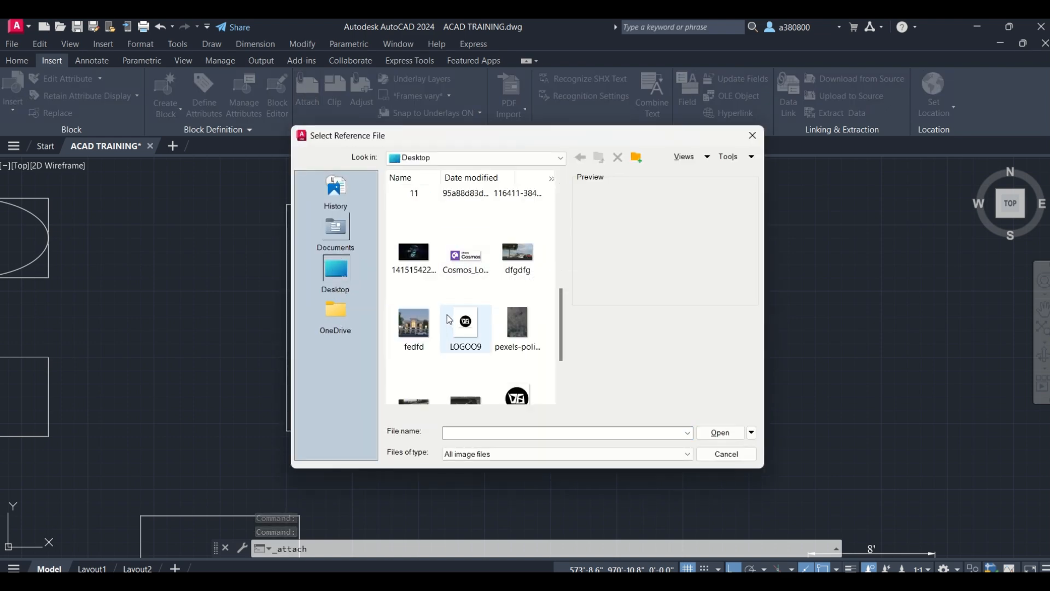
double_click(404, 328)
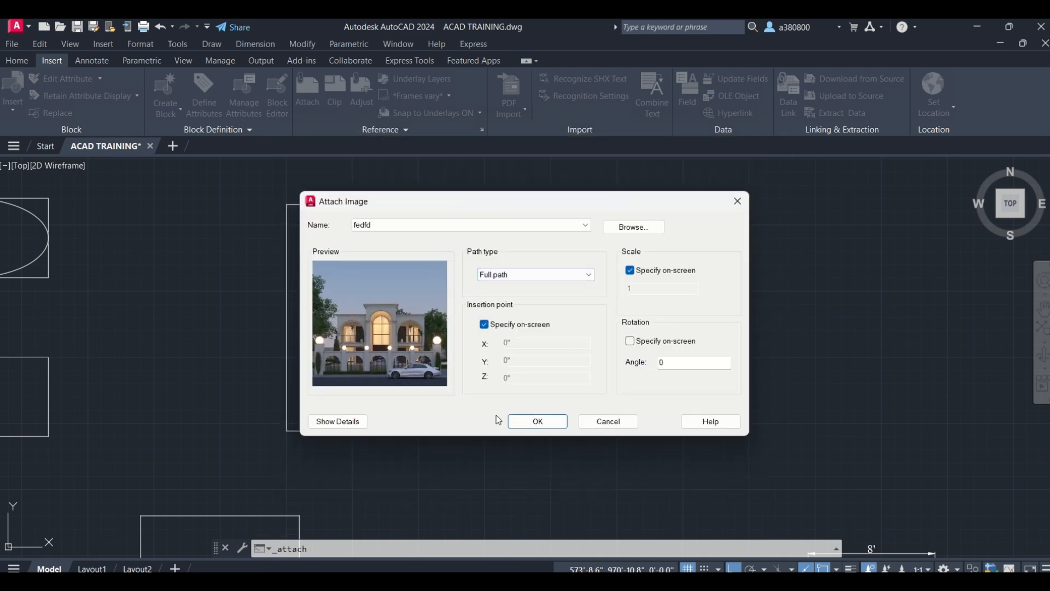
click(535, 420)
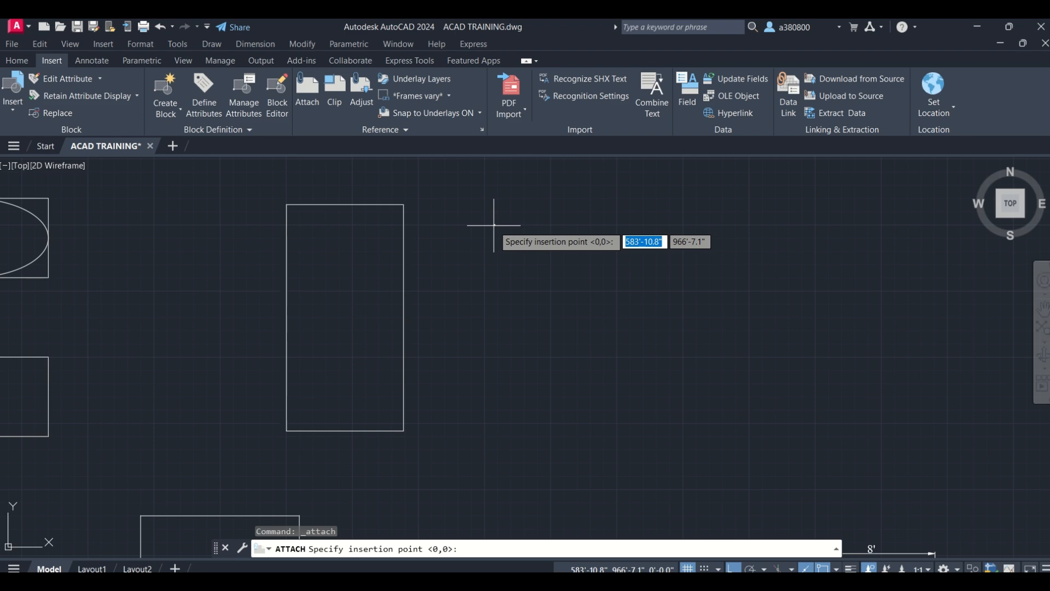
Place the attached image in the empty area above and right of the existing drawings, scaled on-screen to about 97' wide.
scroll(253, 271, down, 5)
scroll(379, 320, down, 3)
middle_drag(485, 264, 367, 256)
click(379, 211)
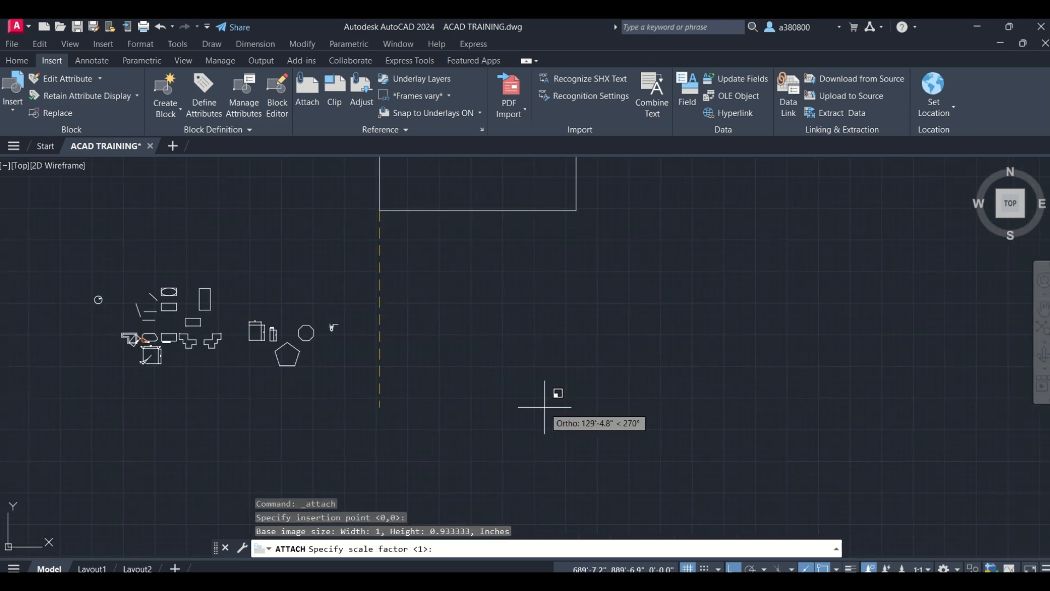
scroll(405, 296, down, 2)
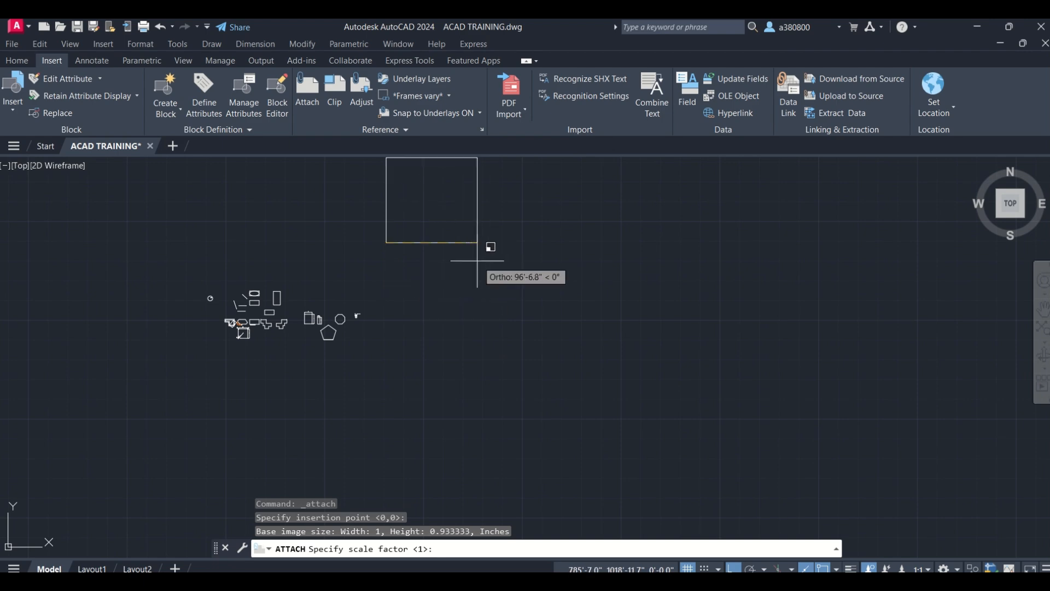
click(478, 257)
scroll(433, 211, up, 3)
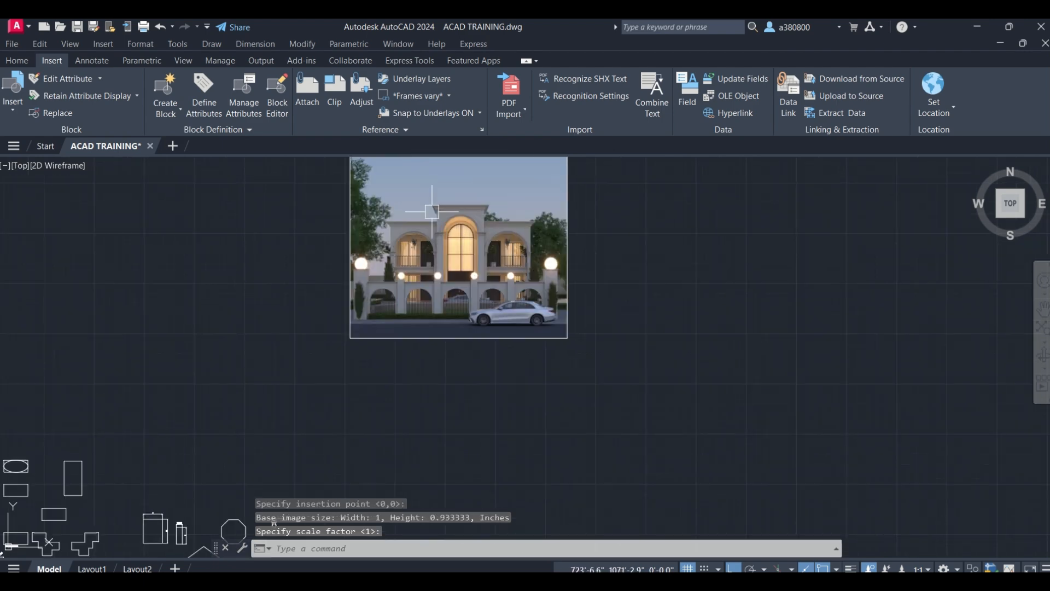
middle_drag(432, 211, 329, 258)
scroll(411, 258, up, 4)
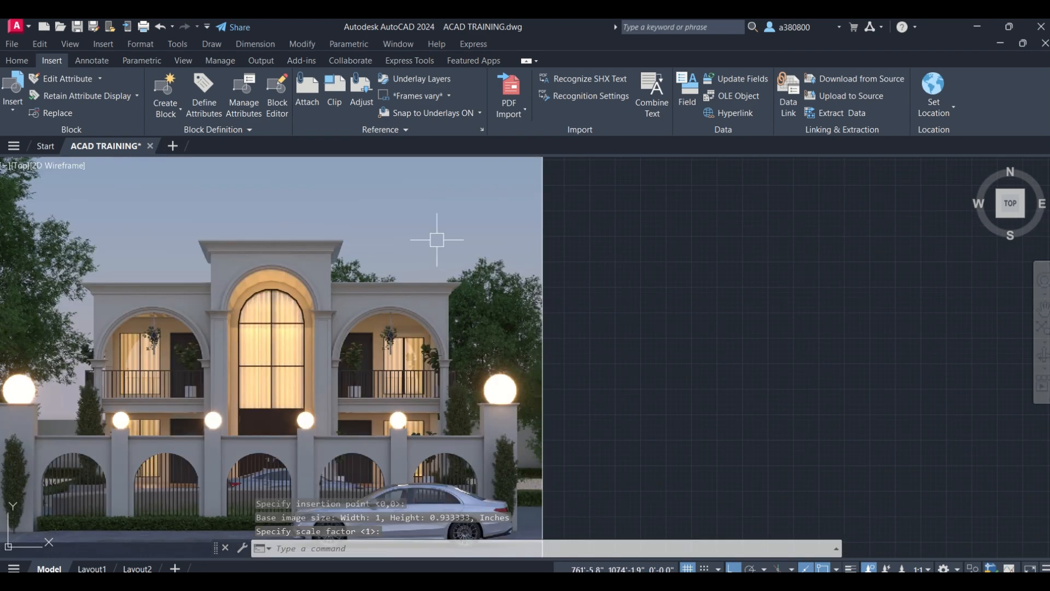
scroll(437, 239, down, 4)
middle_drag(339, 277, 282, 296)
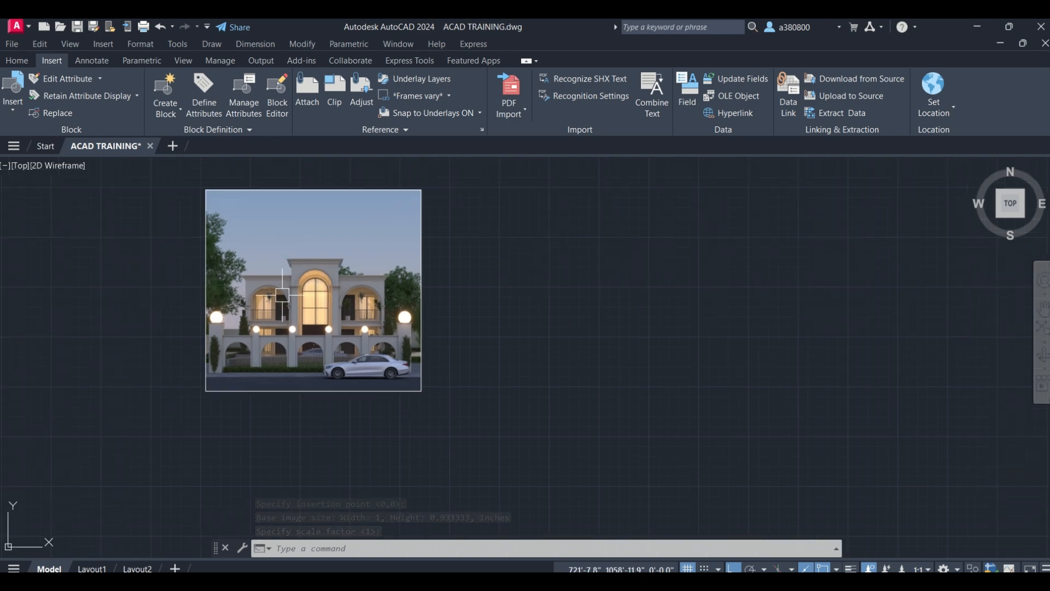
Set the attached house image's fade to 28.
click(423, 280)
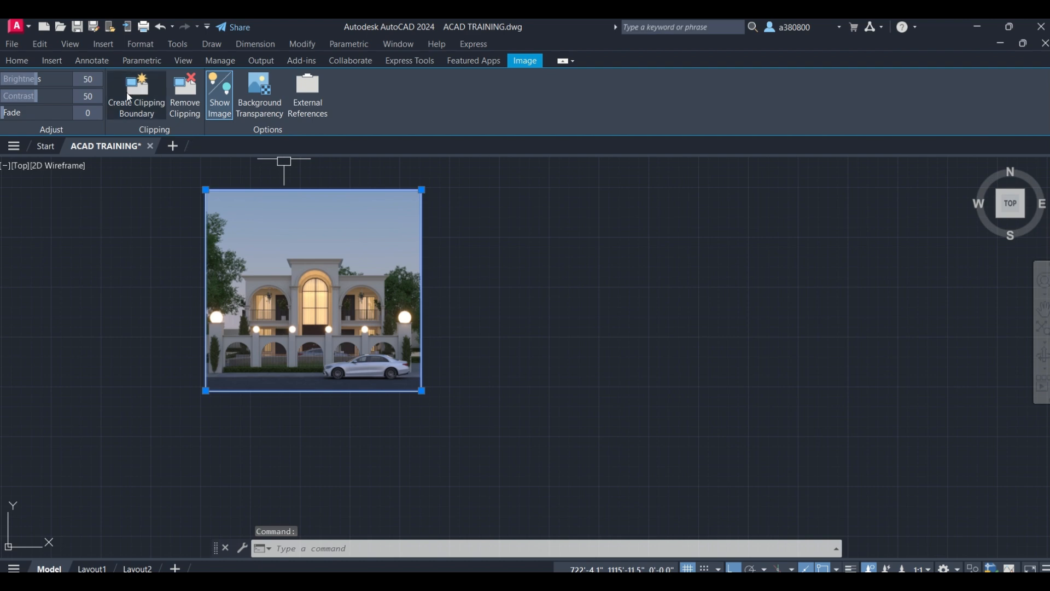
drag(6, 117, 46, 129)
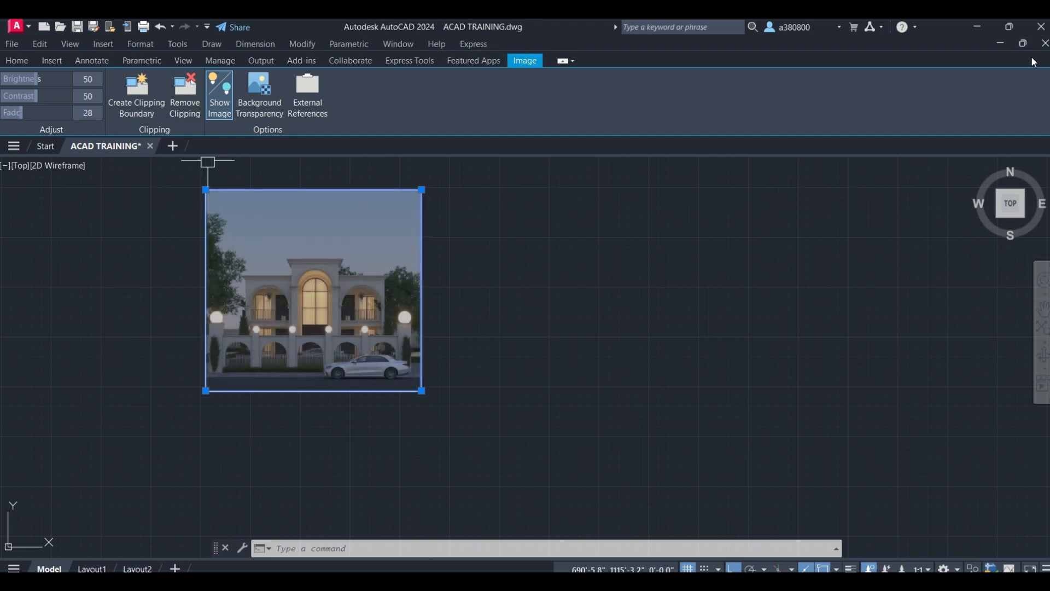
Look through the dimension types and arc methods, and examine the orange 2' and 3' dimensions at the LINE BOX's chamfered corner.
click(52, 61)
click(17, 60)
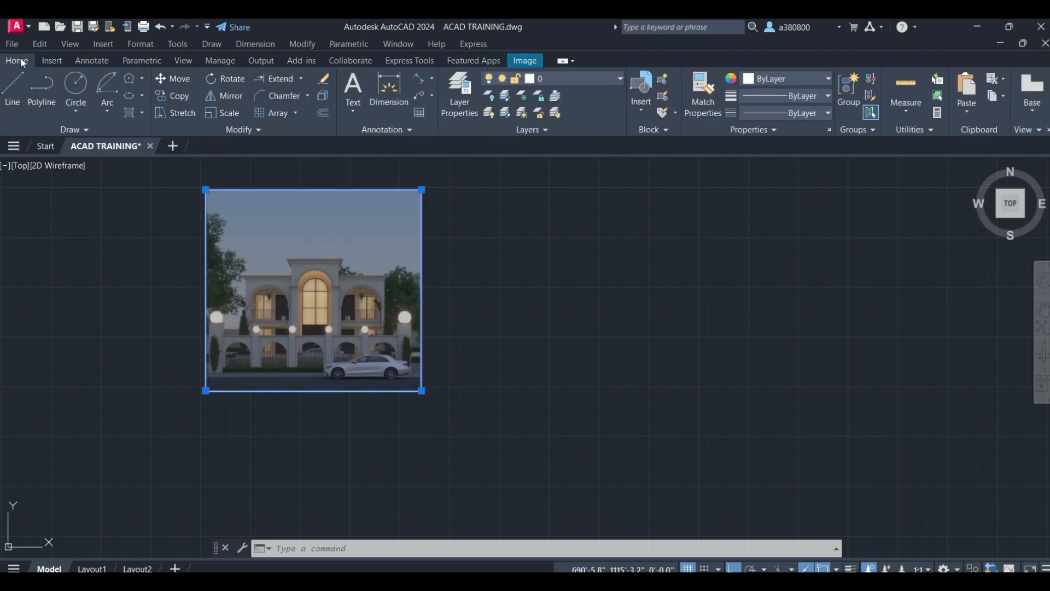
scroll(739, 304, down, 8)
scroll(569, 417, up, 6)
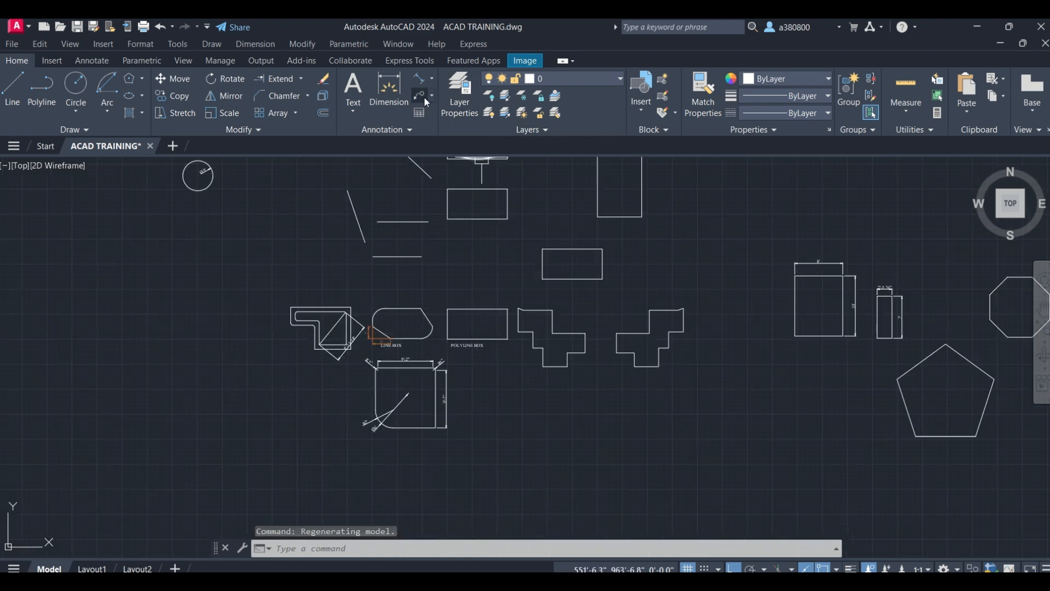
click(434, 79)
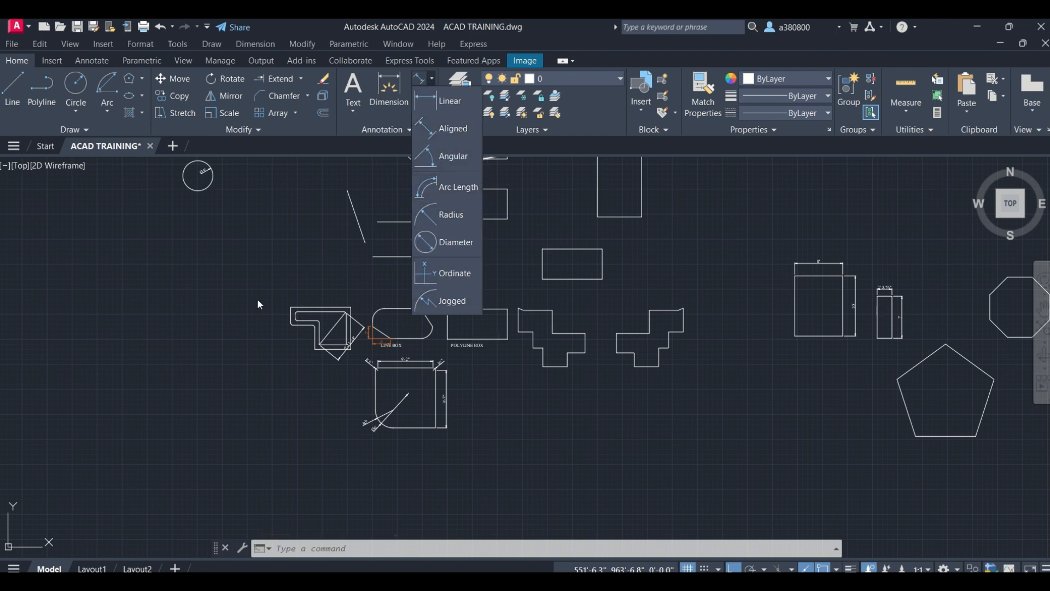
click(229, 241)
scroll(293, 375, down, 2)
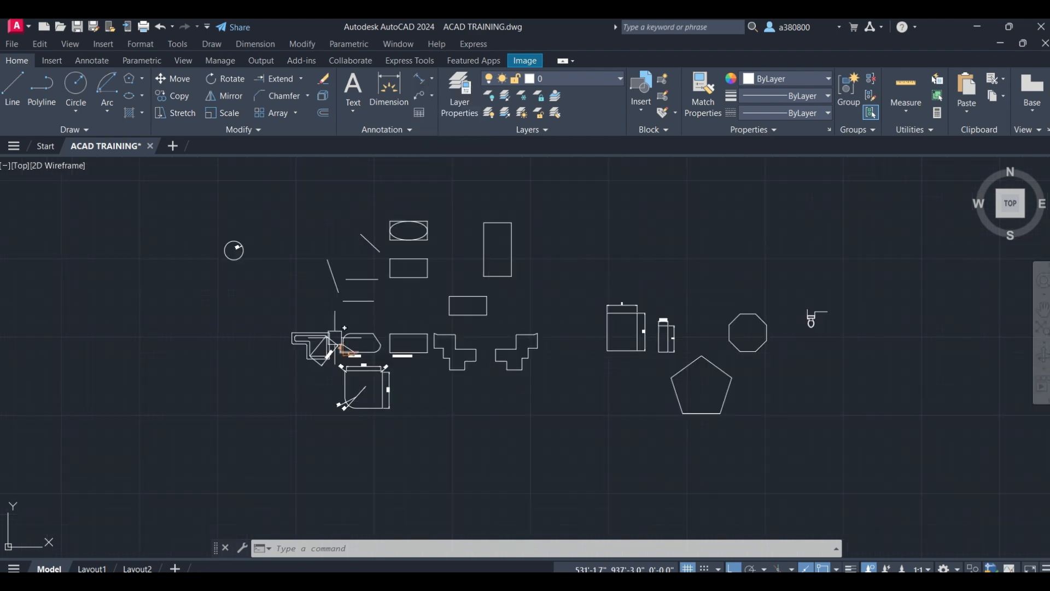
scroll(339, 337, up, 2)
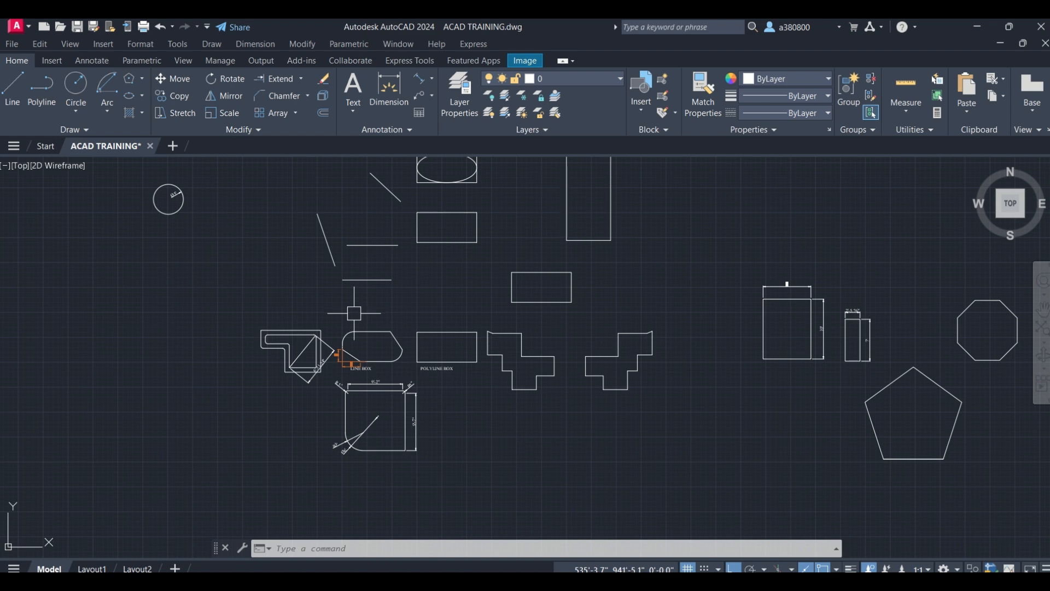
scroll(344, 360, up, 6)
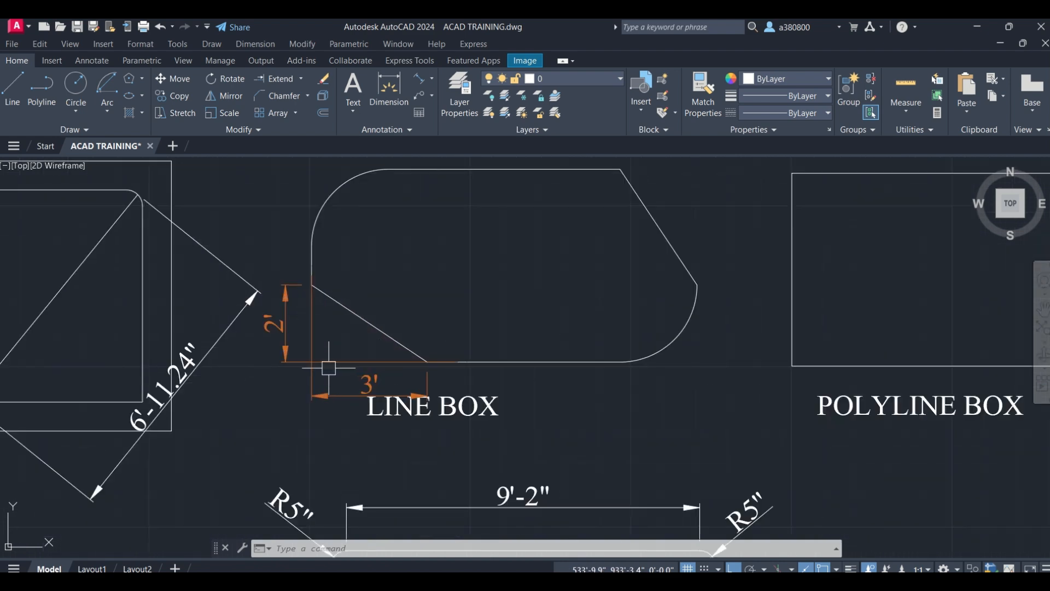
scroll(281, 375, up, 2)
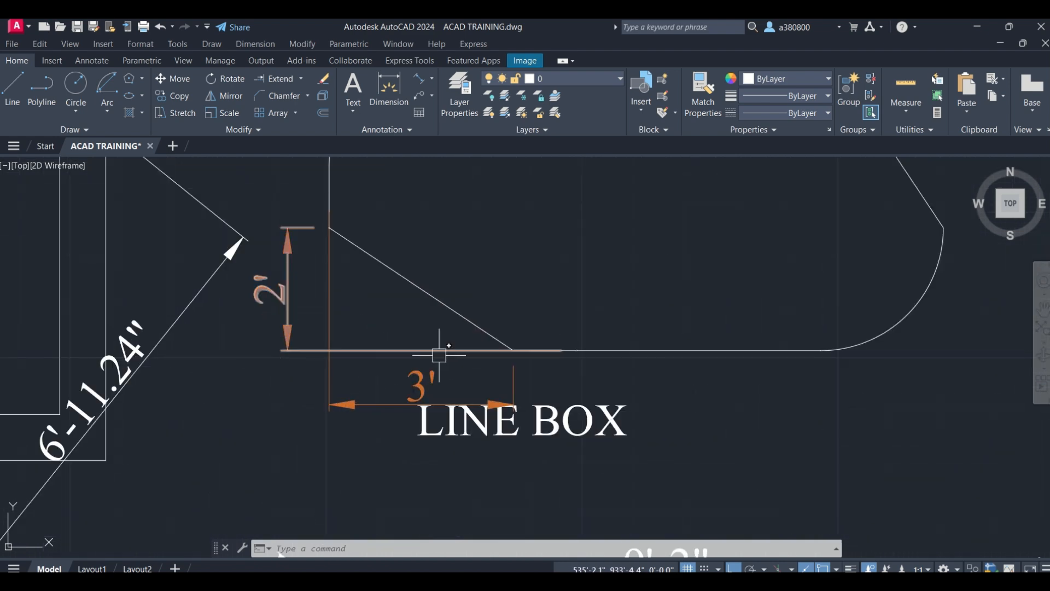
scroll(423, 350, down, 2)
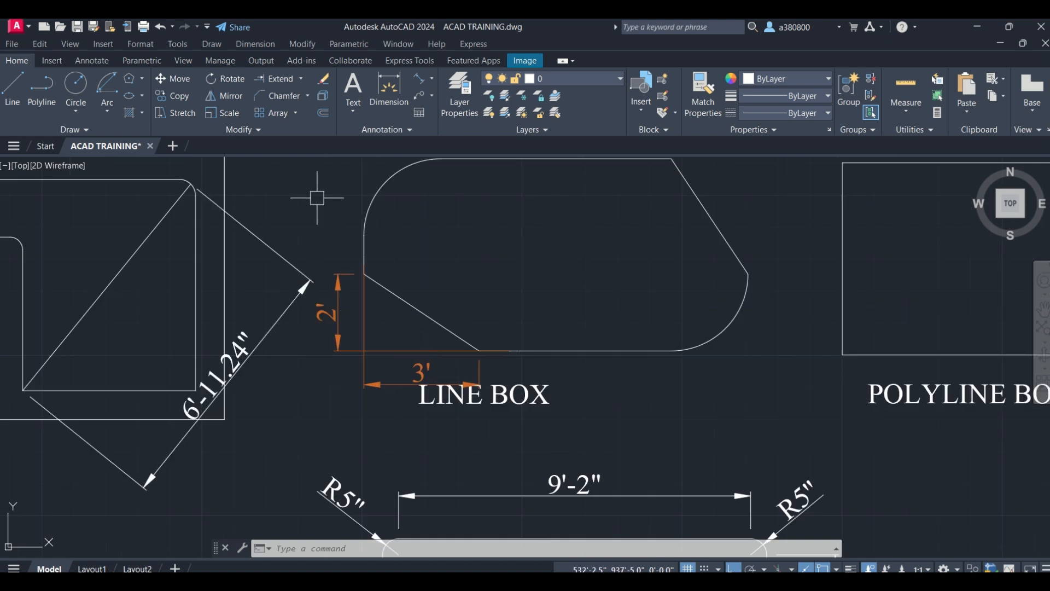
click(108, 113)
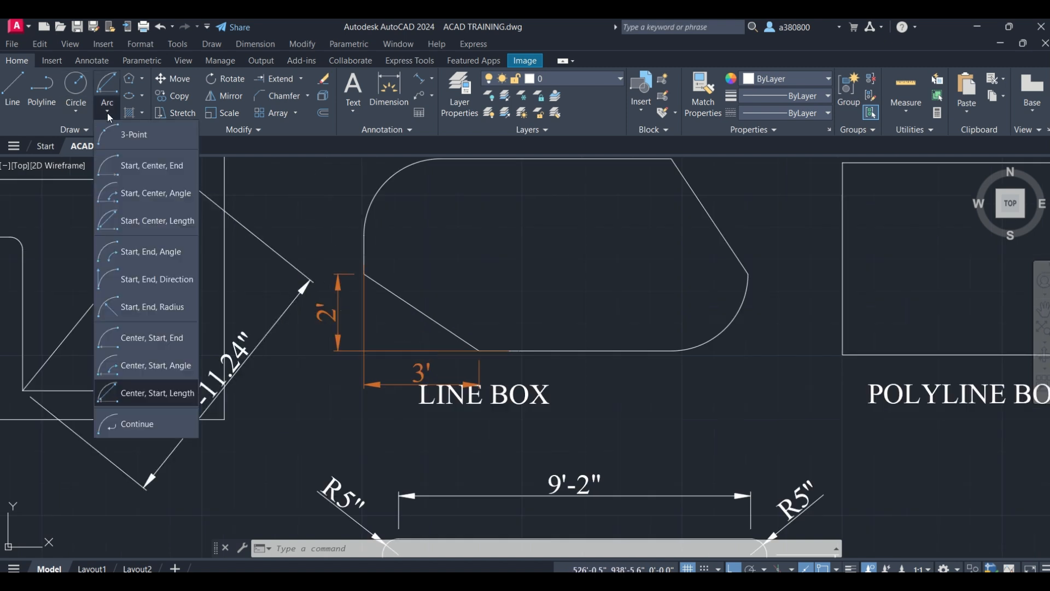
click(107, 113)
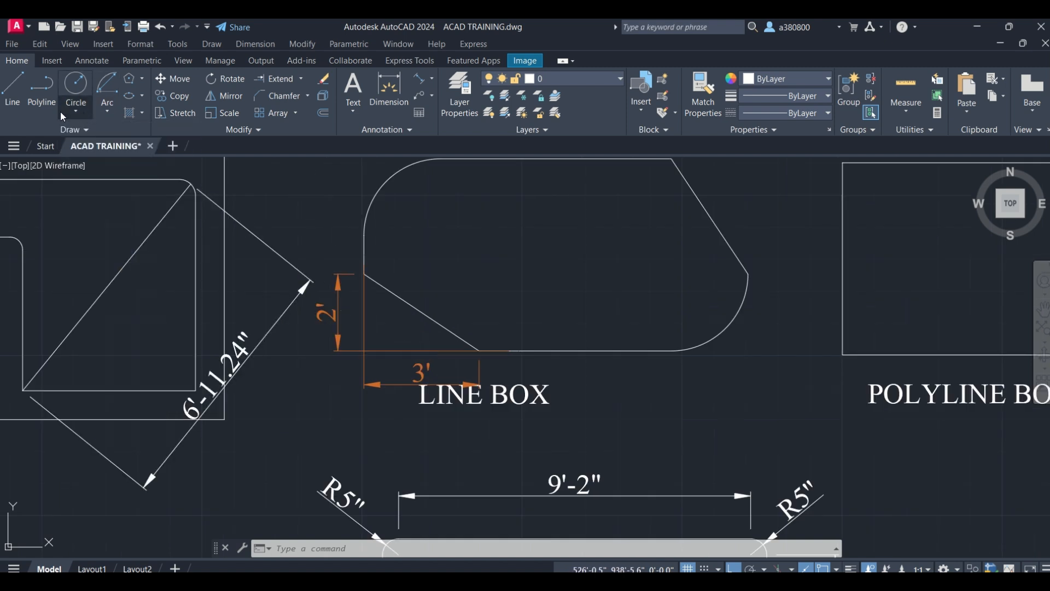